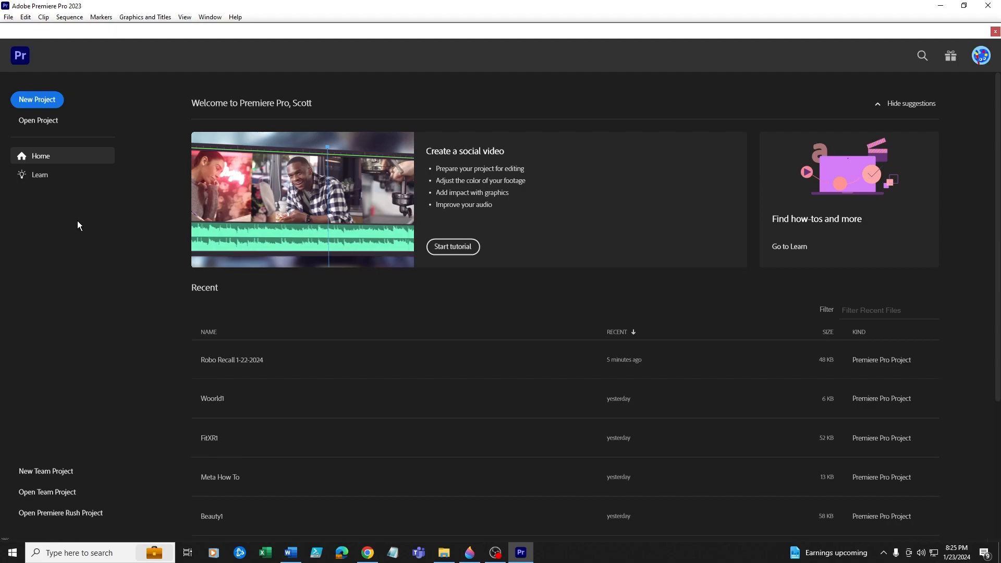
# - Create a new project named Sample without selecting any media
pyautogui.click(38, 101)
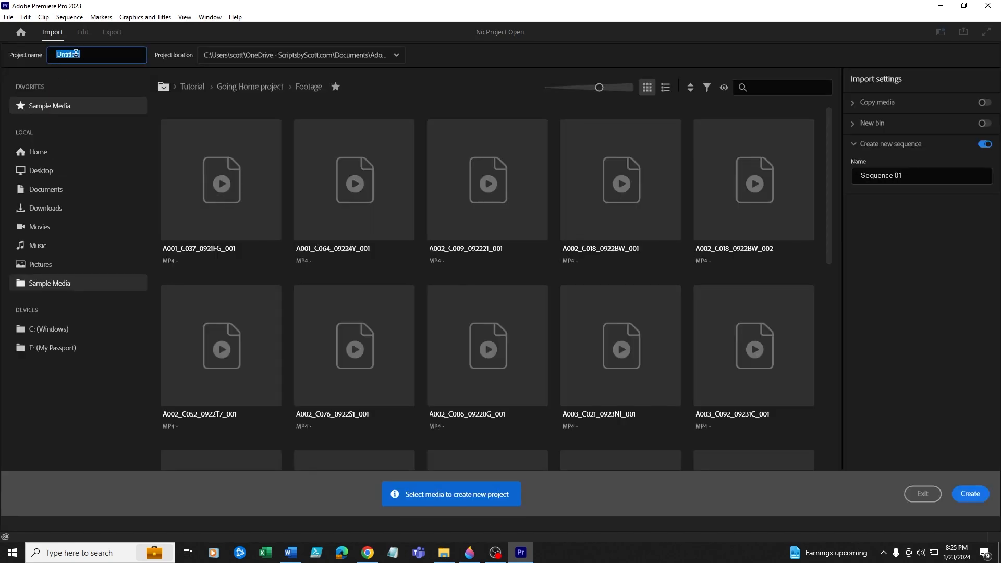
pyautogui.write('Sample')
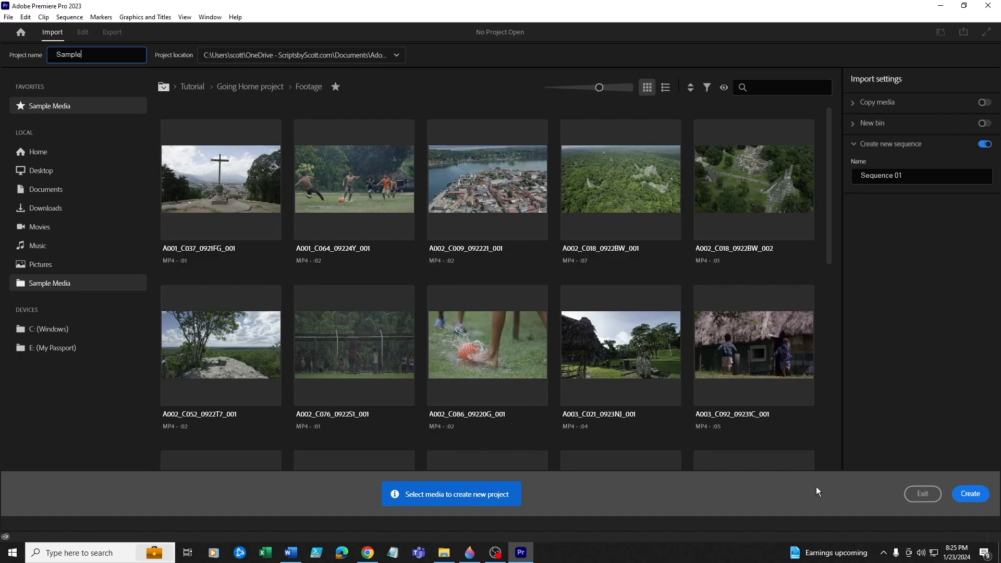
pyautogui.click(965, 496)
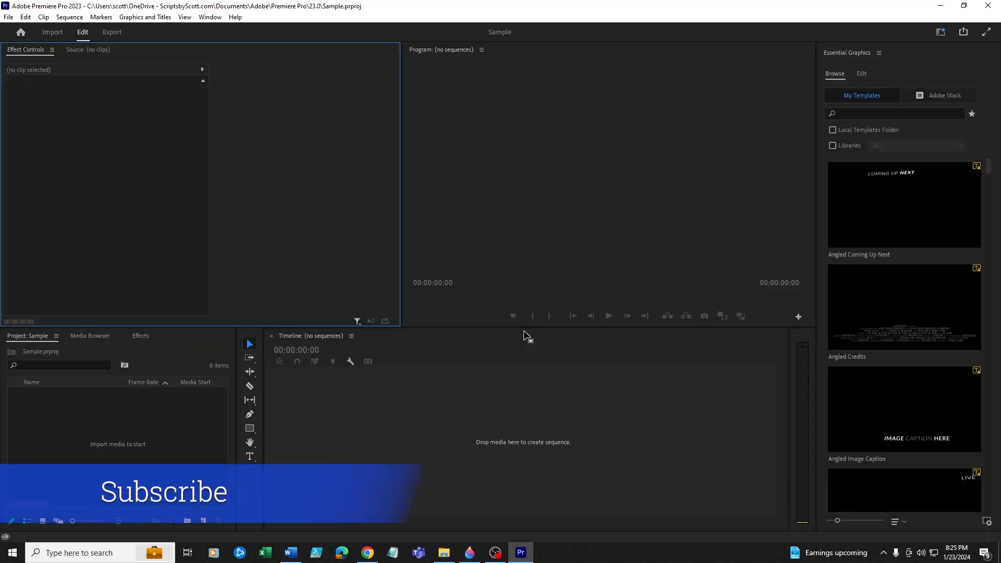
pyautogui.click(444, 554)
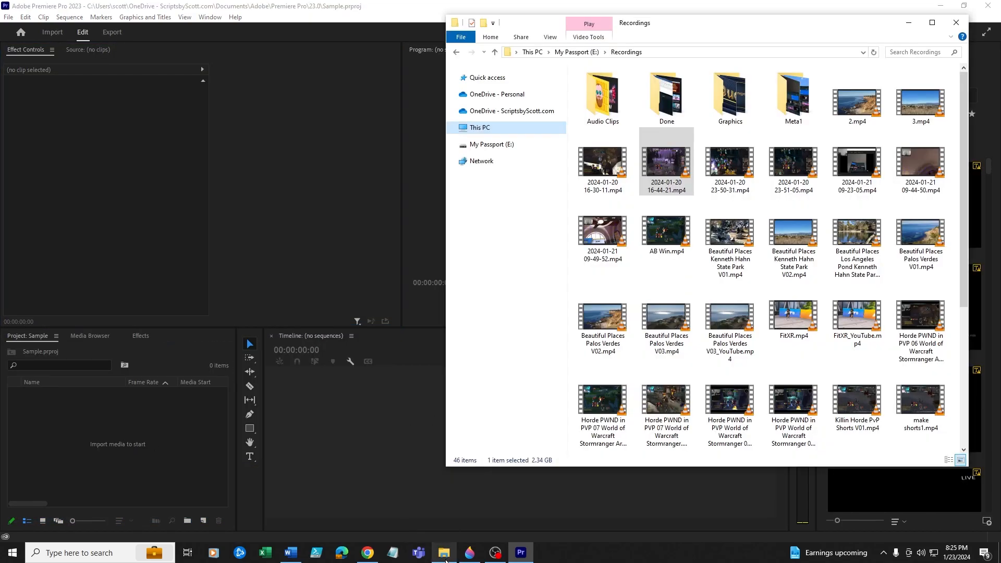
pyautogui.click(602, 232)
pyautogui.click(423, 11)
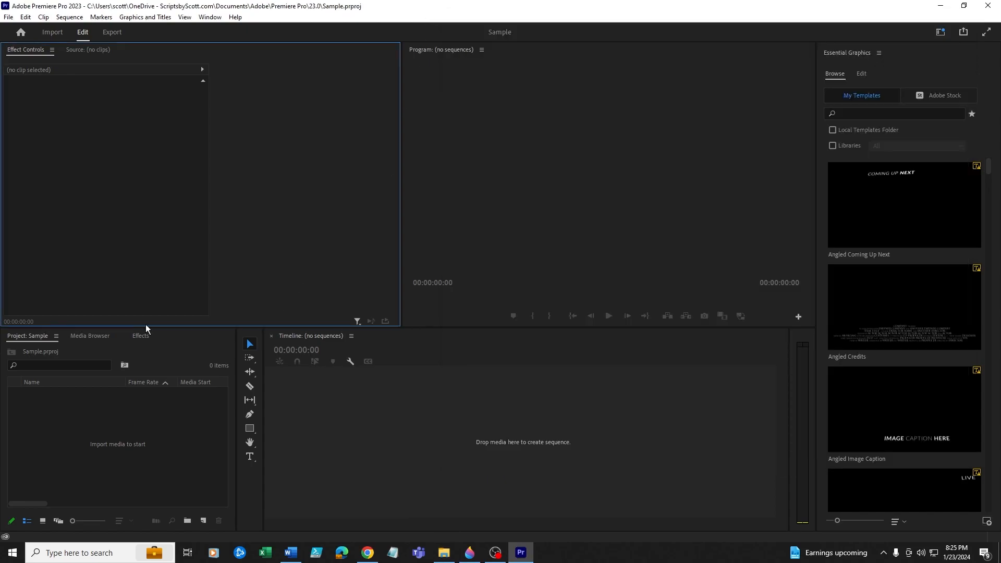
pyautogui.click(54, 436)
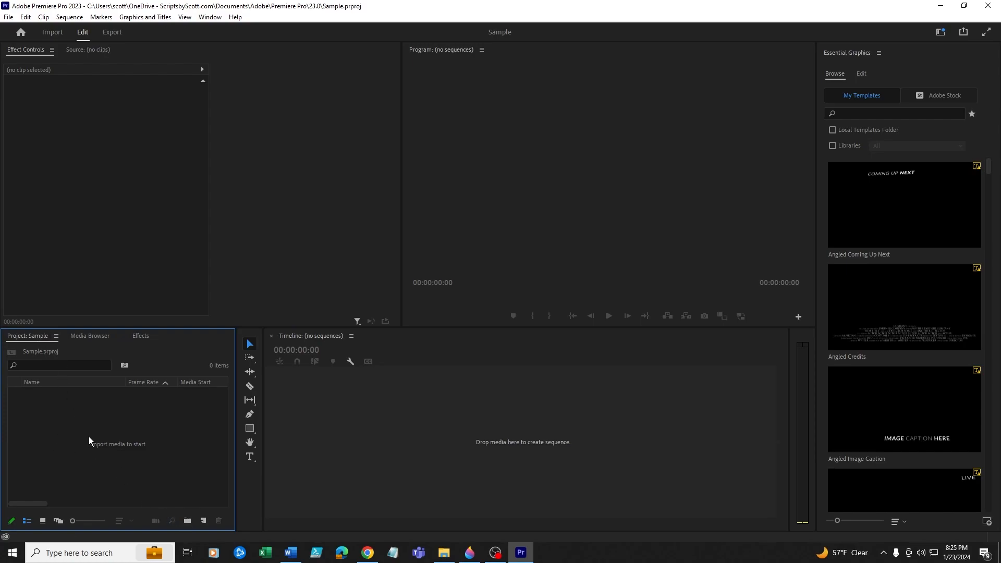
pyautogui.click(85, 340)
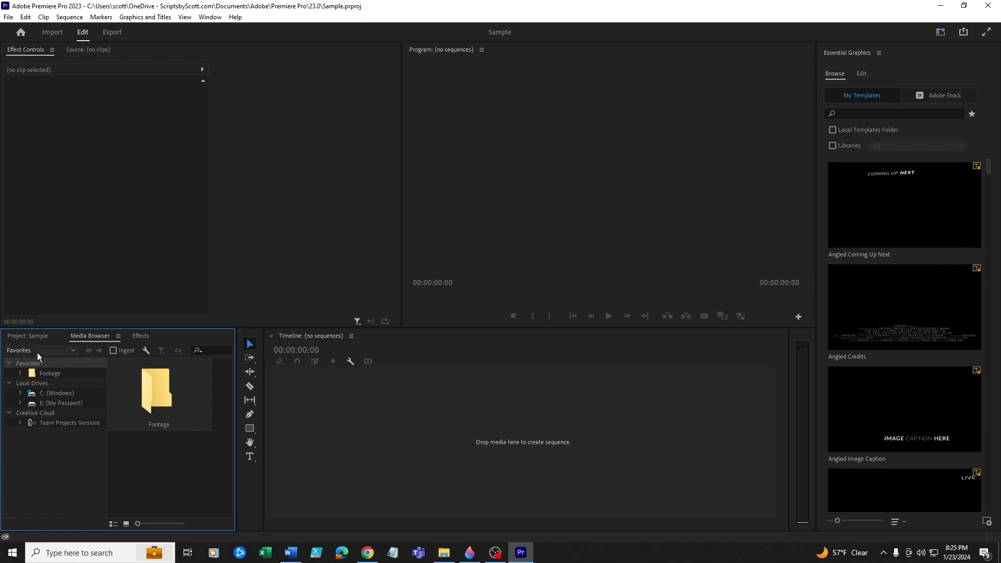
pyautogui.click(23, 335)
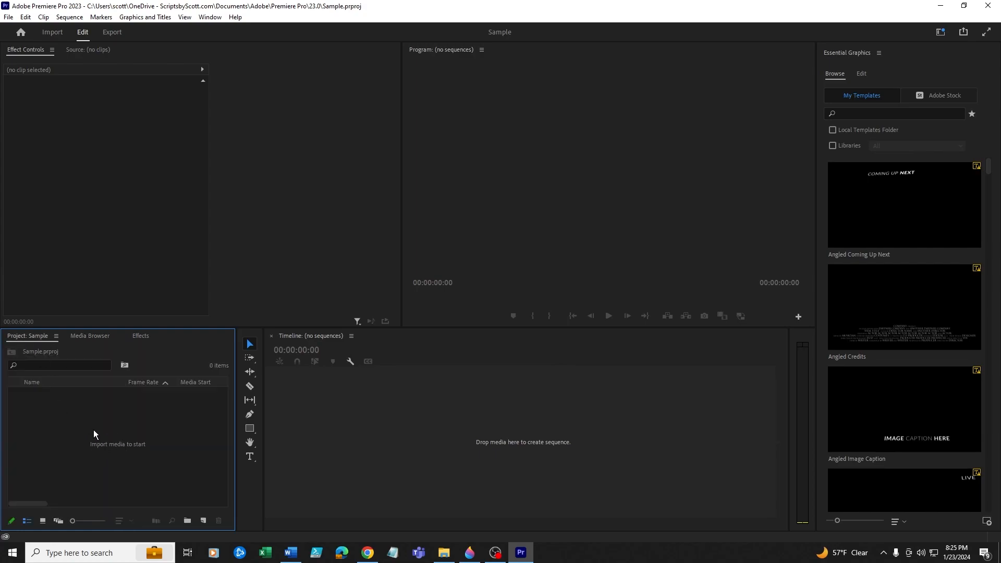
pyautogui.click(444, 553)
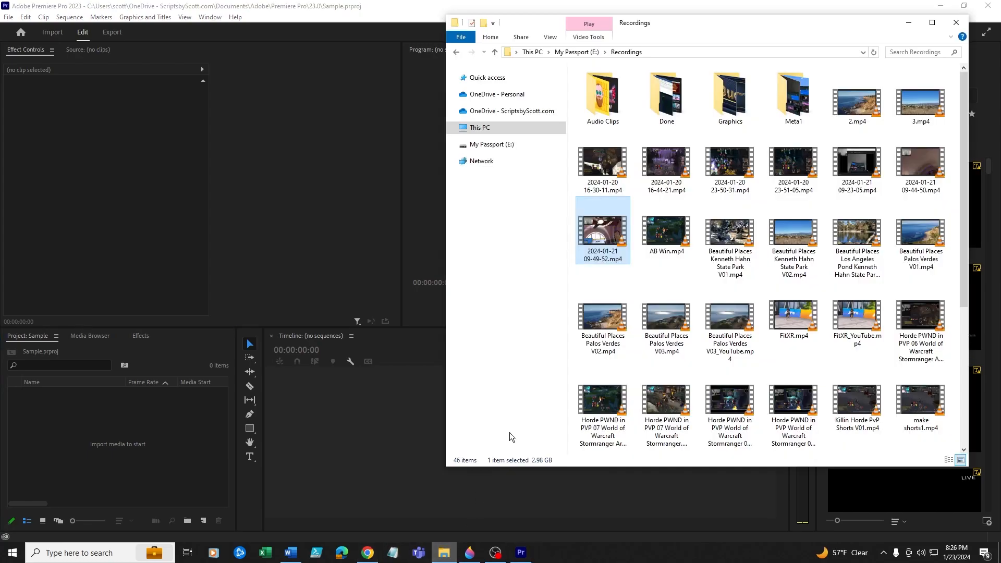
pyautogui.moveTo(601, 234); pyautogui.dragTo(95, 451)
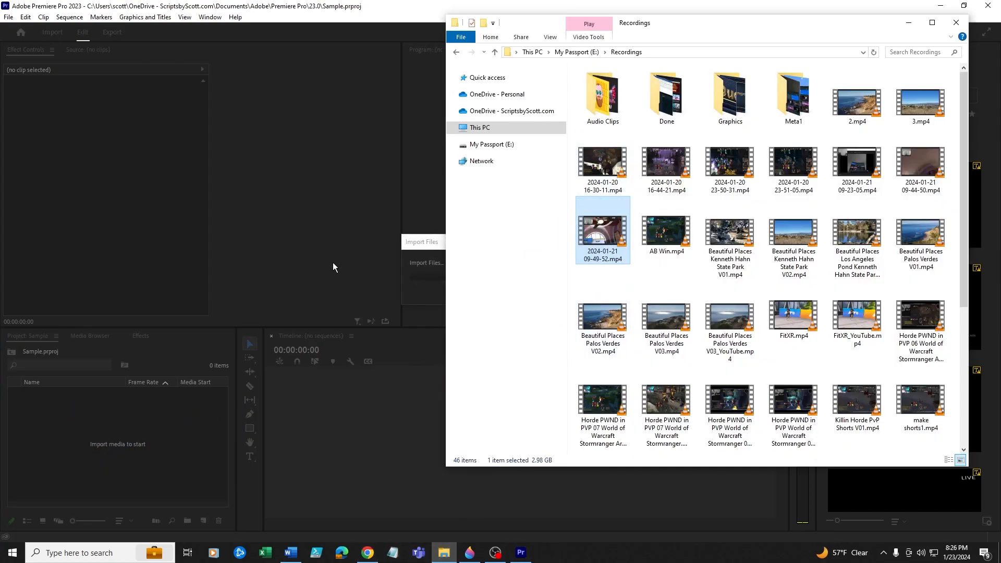
pyautogui.click(347, 6)
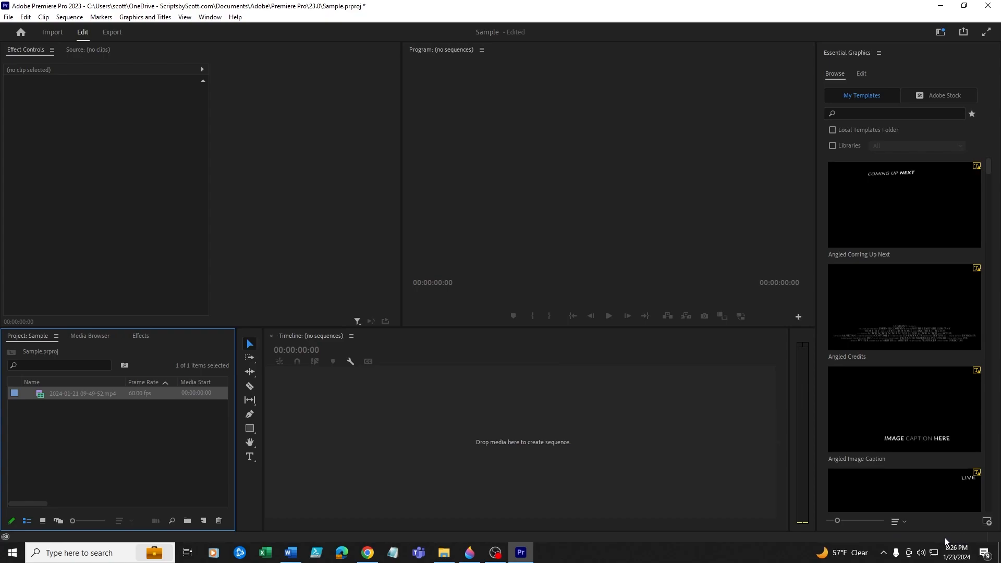
pyautogui.click(131, 461)
pyautogui.click(66, 393)
pyautogui.moveTo(101, 393); pyautogui.dragTo(503, 431)
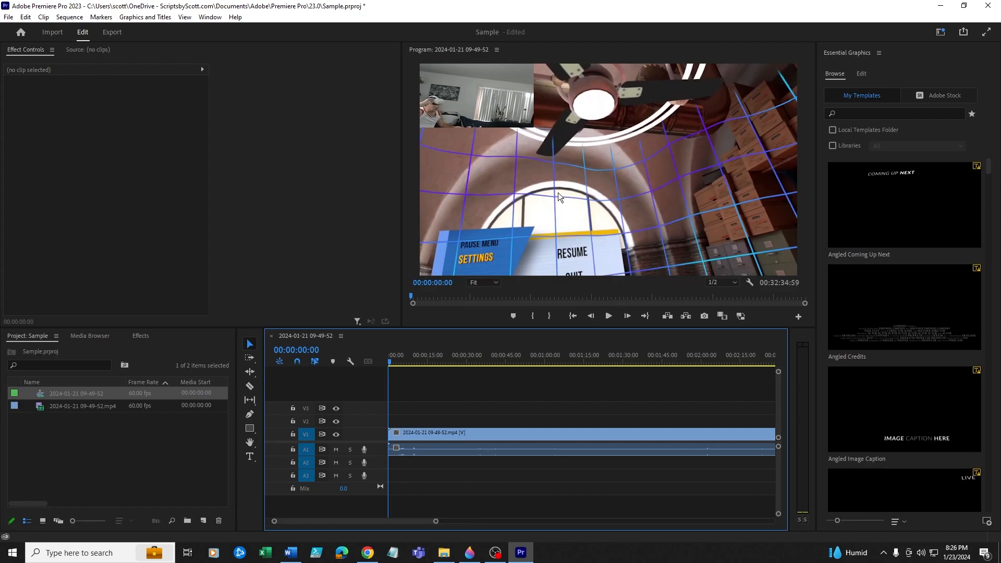
# - Play the sequence from its beginning for about seven seconds and stop playback
pyautogui.click(399, 361)
pyautogui.moveTo(400, 362)
pyautogui.mouseDown()
pyautogui.moveTo(516, 362)
pyautogui.moveTo(383, 371)
pyautogui.mouseUp()
pyautogui.click(609, 316)
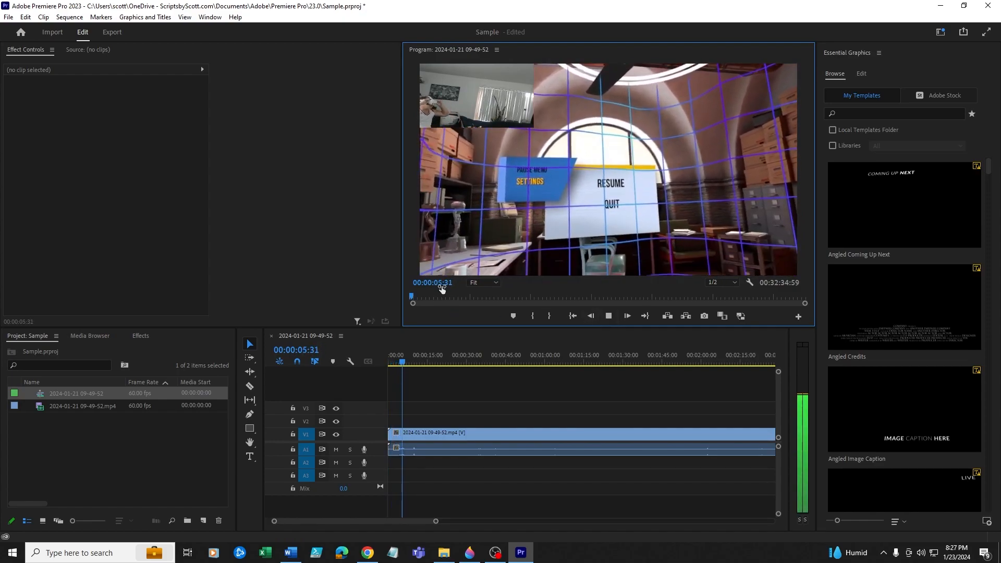
pyautogui.click(609, 316)
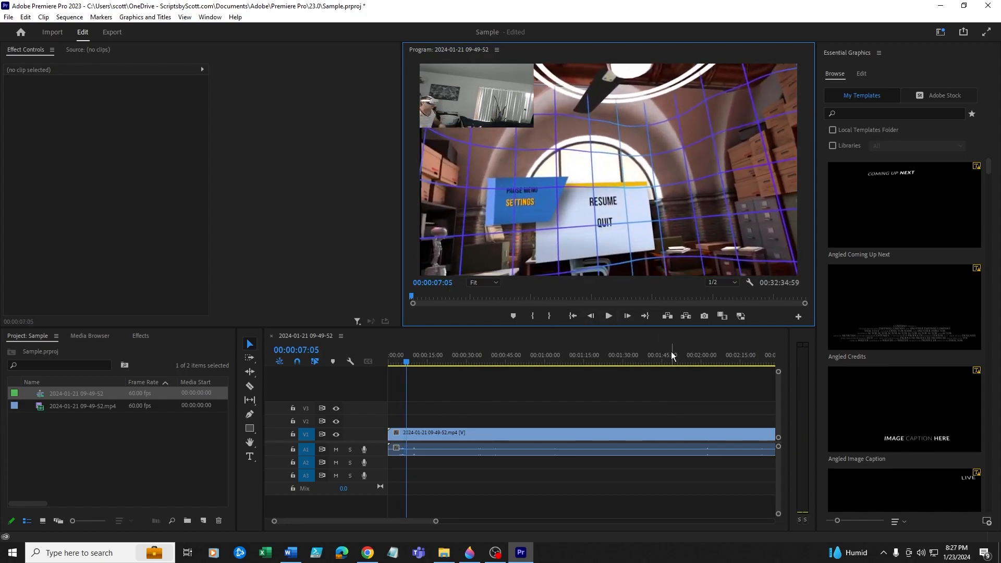
# - Step through the preview frame by frame, forward to 00:00:07:19 and back to 00:00:07:11
pyautogui.click(630, 317)
pyautogui.click(630, 317)
pyautogui.click(629, 317)
pyautogui.click(629, 317)
pyautogui.click(628, 316)
pyautogui.click(628, 316)
pyautogui.click(628, 317)
pyautogui.click(628, 316)
pyautogui.click(628, 316)
pyautogui.click(628, 317)
pyautogui.click(628, 316)
pyautogui.click(628, 317)
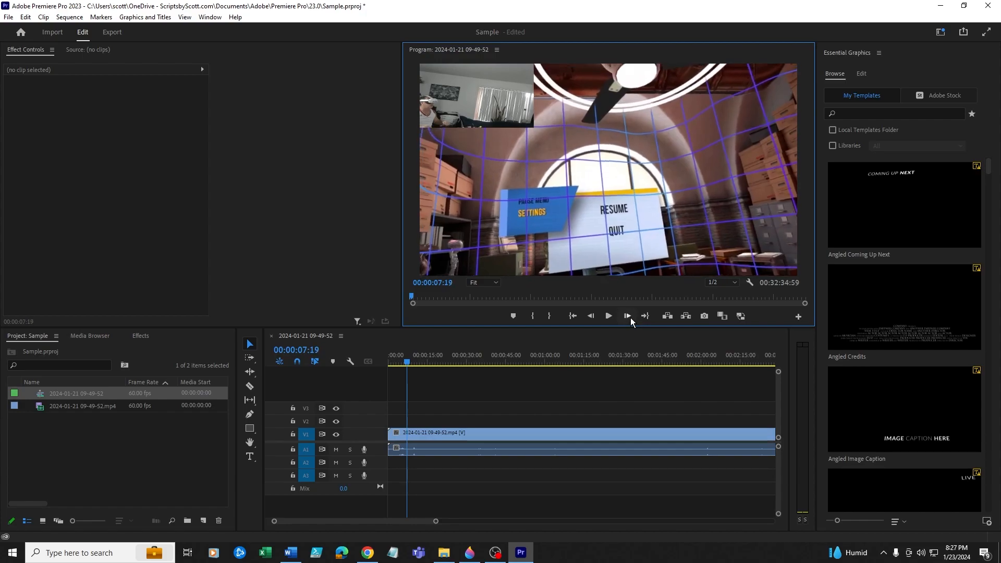
pyautogui.click(589, 318)
pyautogui.click(590, 318)
pyautogui.click(590, 318)
pyautogui.click(590, 318)
pyautogui.click(589, 318)
pyautogui.click(589, 318)
pyautogui.click(589, 317)
pyautogui.click(590, 316)
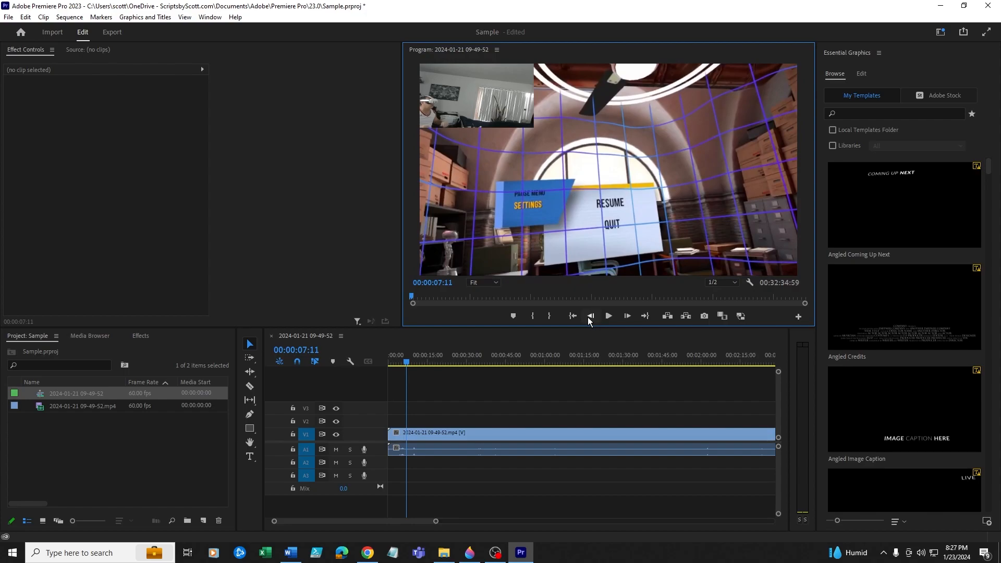
# - Jump the playhead to the end of the sequence and return it to the start
pyautogui.click(645, 316)
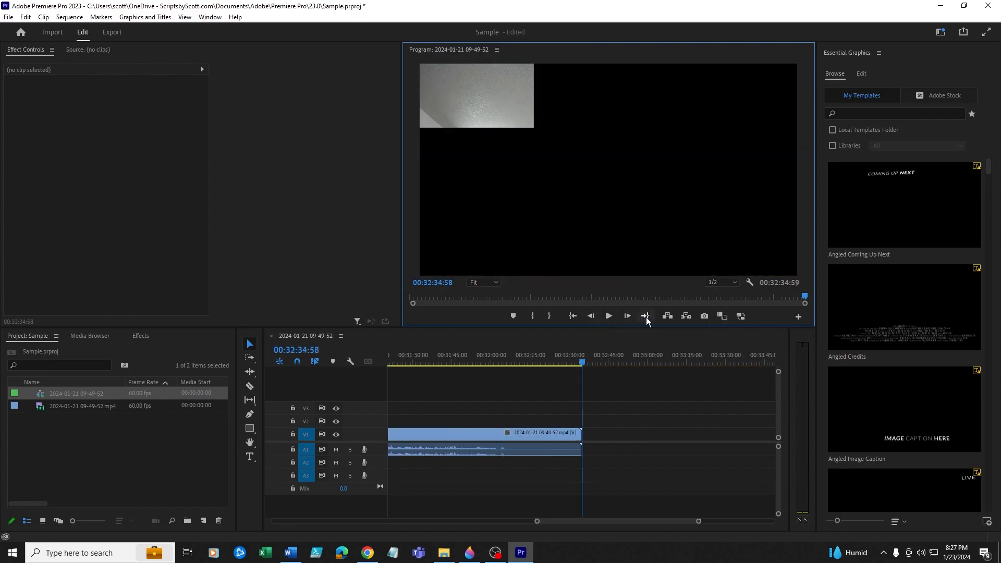
pyautogui.click(576, 320)
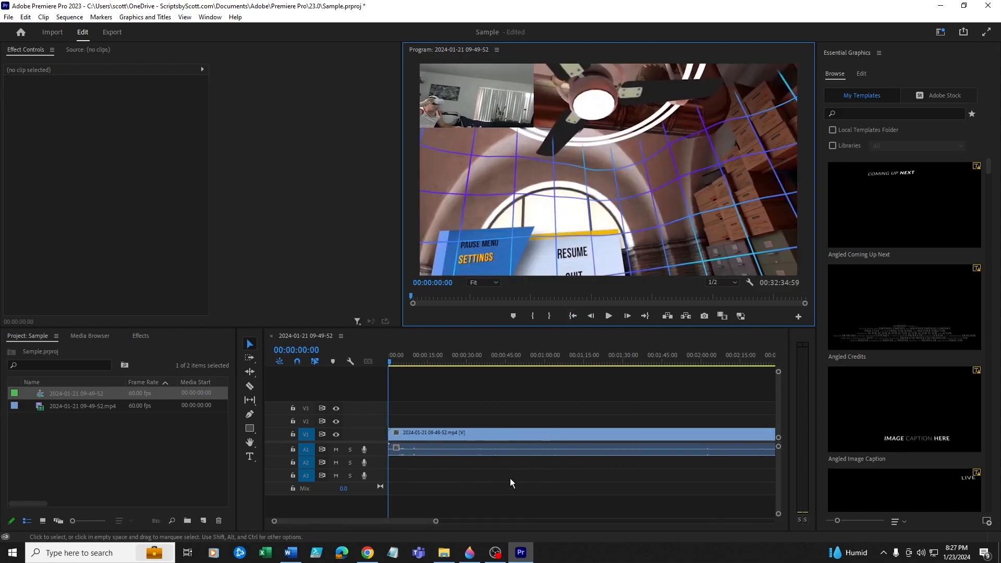
# - Examine the clip at different timeline zoom levels, finishing with its whole length in view and the playhead at the start
pyautogui.moveTo(407, 519)
pyautogui.mouseDown()
pyautogui.moveTo(689, 515)
pyautogui.moveTo(396, 533)
pyautogui.mouseUp()
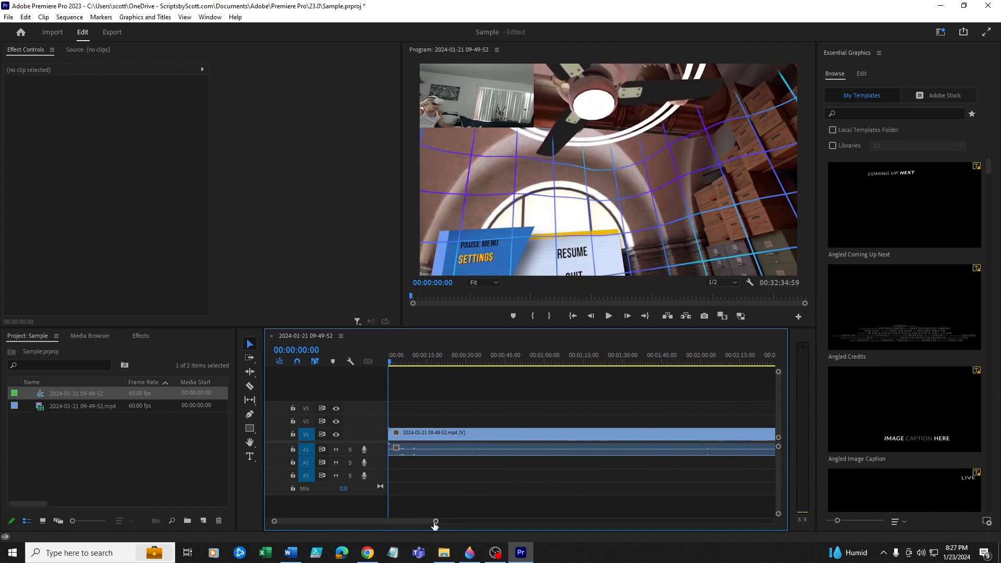
pyautogui.moveTo(435, 521); pyautogui.dragTo(740, 523)
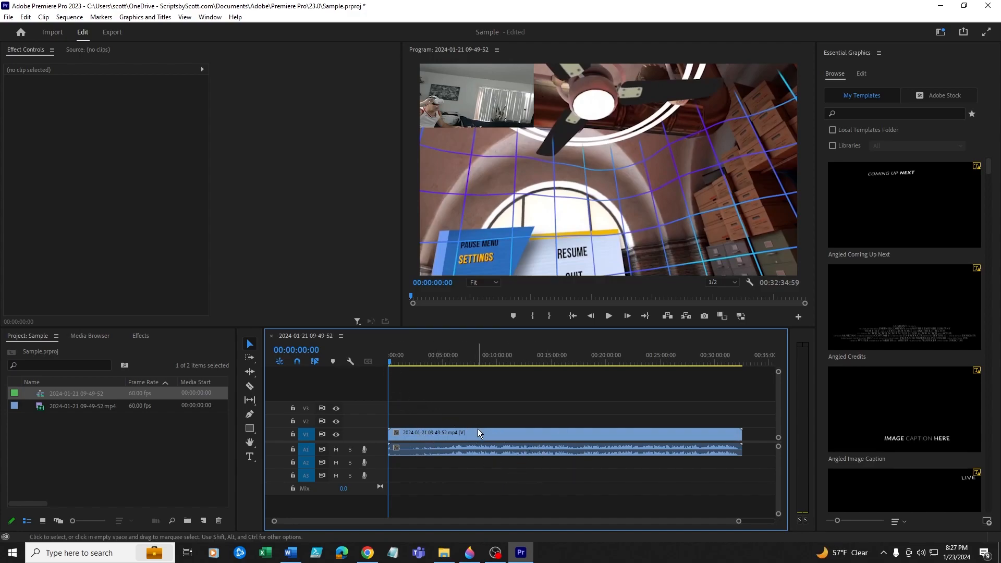
pyautogui.moveTo(735, 519); pyautogui.dragTo(475, 522)
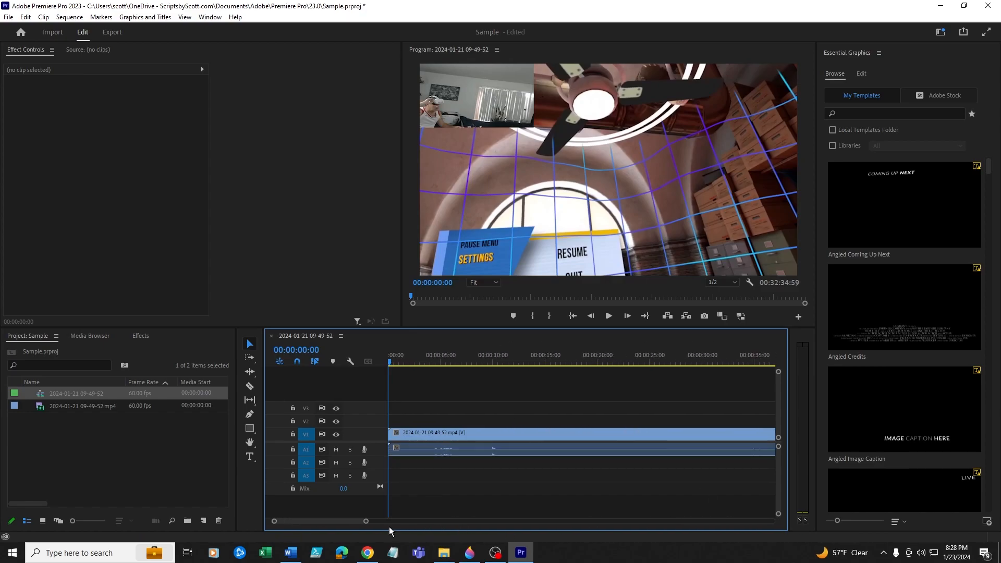
pyautogui.moveTo(348, 517); pyautogui.dragTo(293, 538)
pyautogui.moveTo(371, 524); pyautogui.dragTo(725, 529)
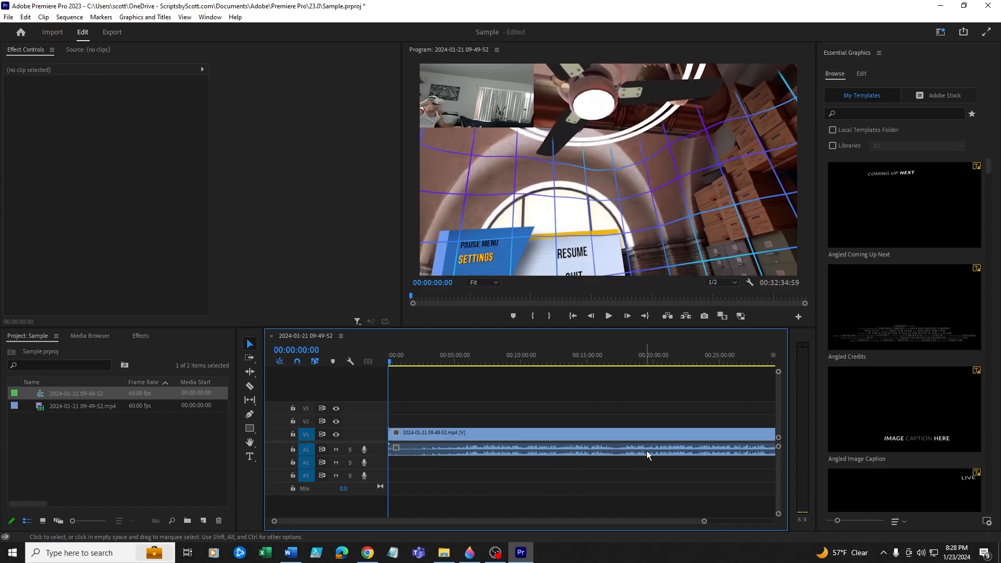
pyautogui.moveTo(704, 521)
pyautogui.mouseDown()
pyautogui.moveTo(418, 519)
pyautogui.moveTo(514, 521)
pyautogui.mouseUp()
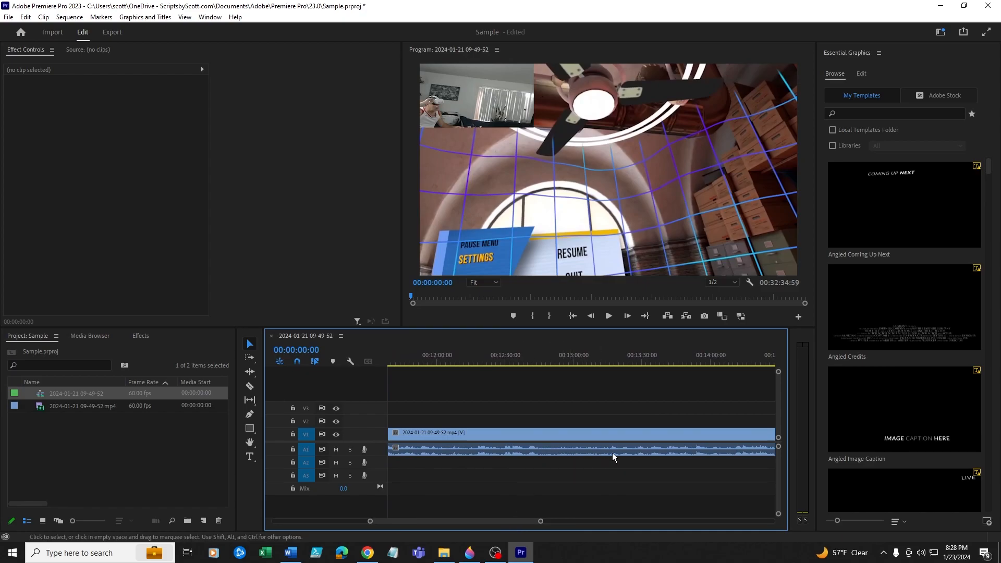
pyautogui.moveTo(454, 521); pyautogui.dragTo(480, 521)
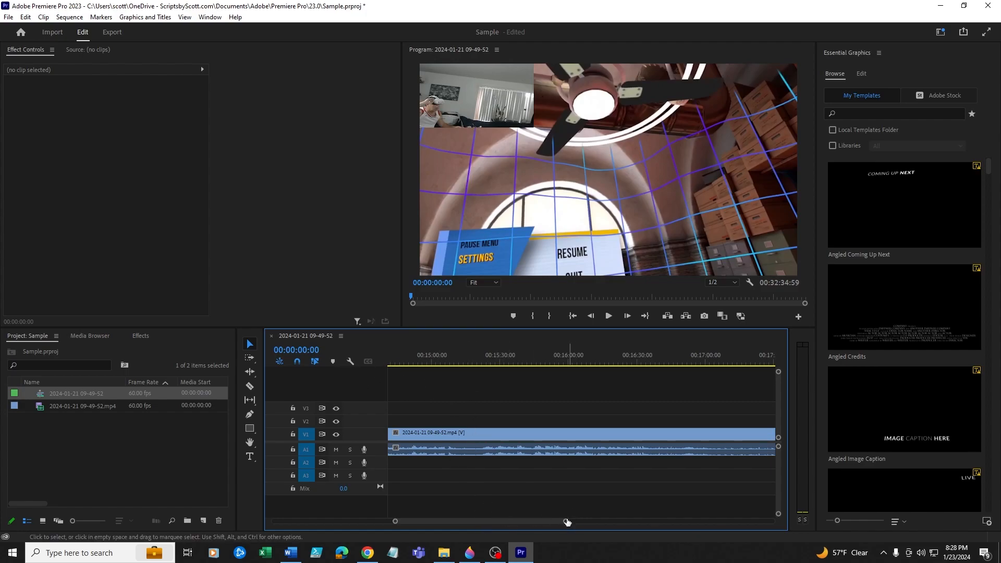
pyautogui.moveTo(566, 521); pyautogui.dragTo(730, 529)
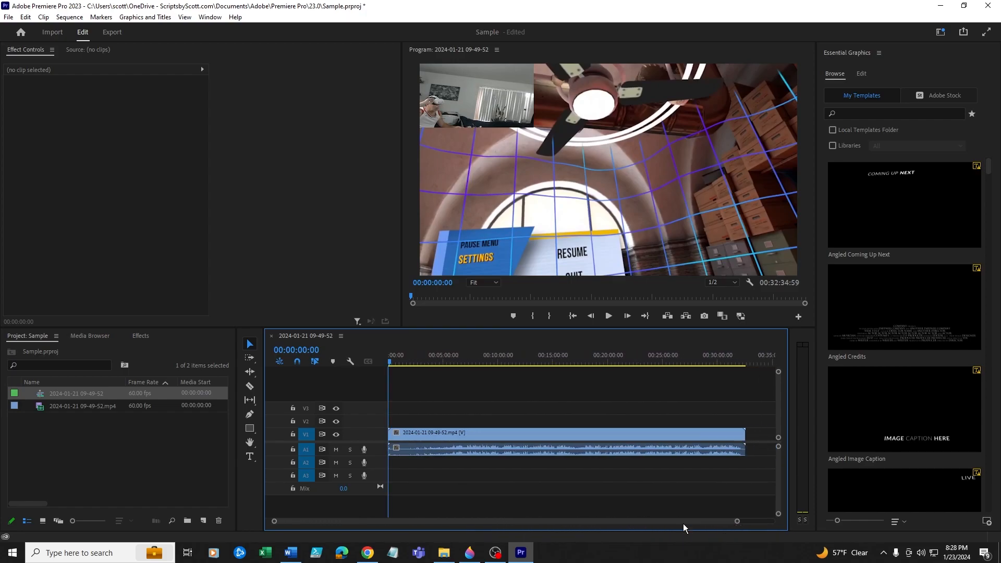
pyautogui.moveTo(545, 518); pyautogui.dragTo(524, 522)
pyautogui.click(571, 319)
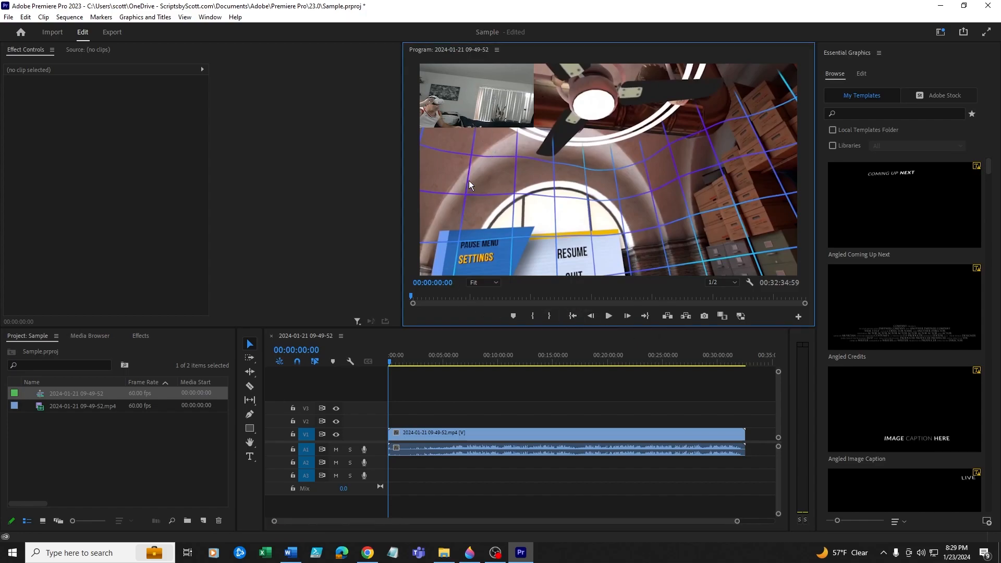
# - Apply the default transitions to the end and the beginning of the clip
pyautogui.rightClick(751, 436)
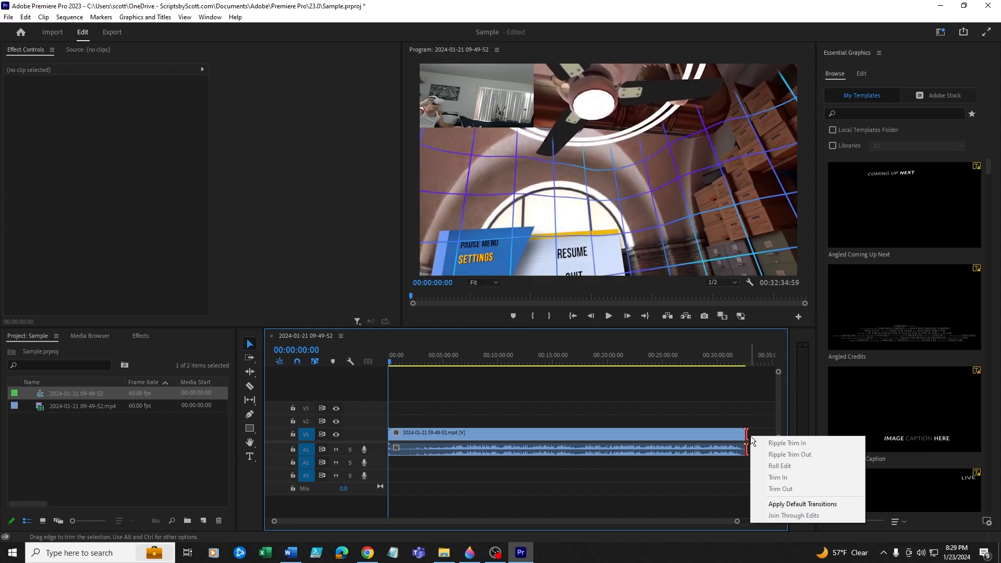
pyautogui.click(762, 504)
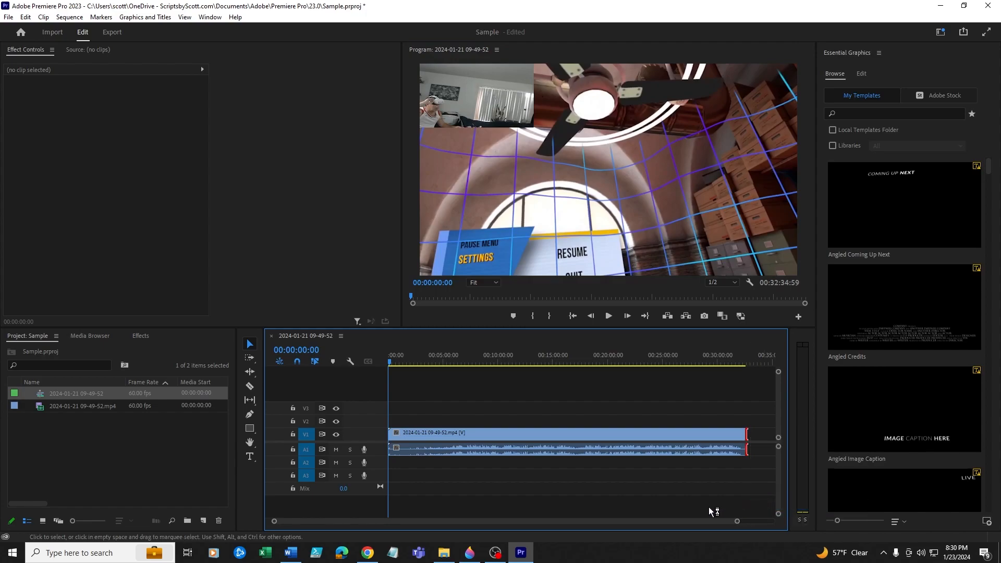
pyautogui.rightClick(390, 433)
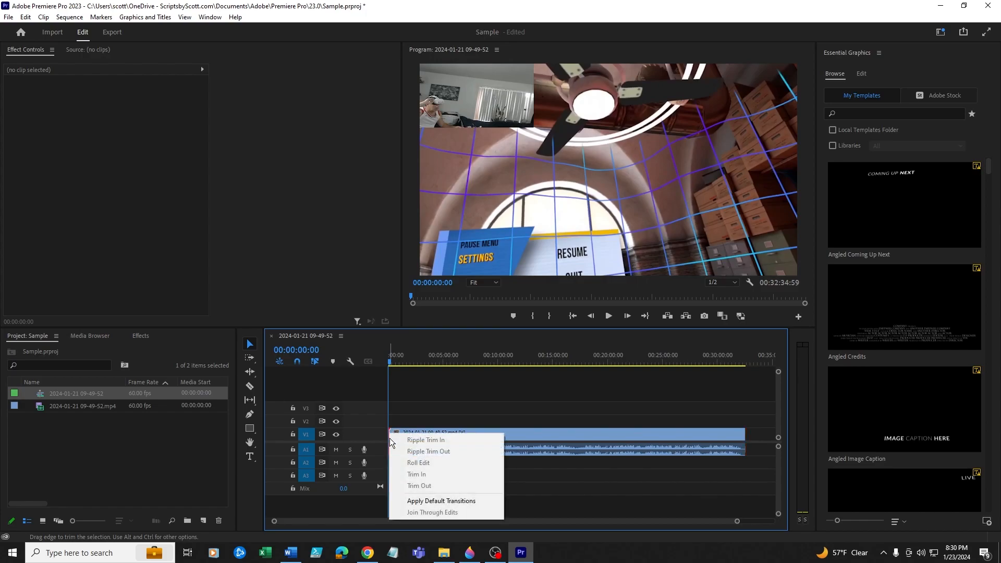
pyautogui.click(402, 503)
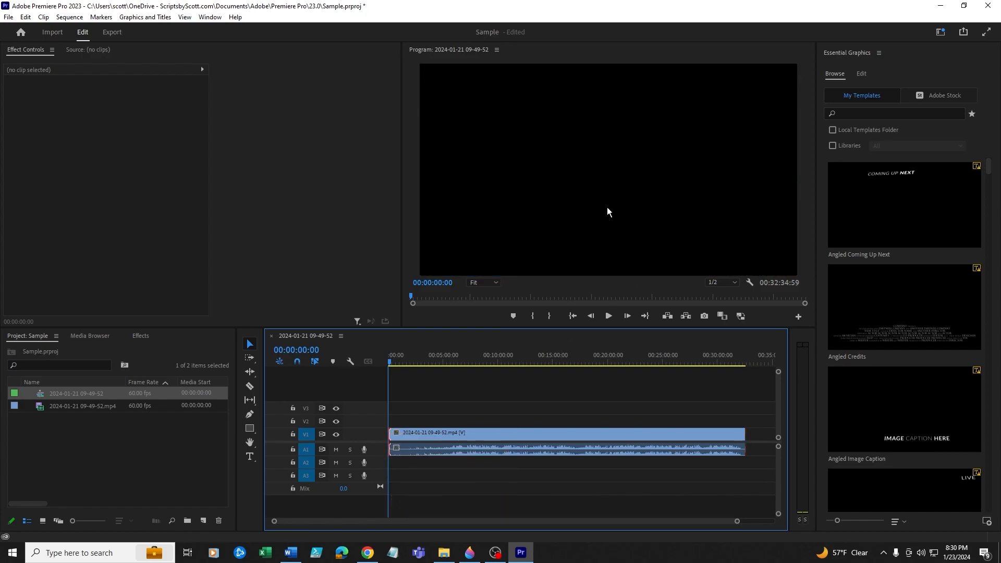
# - Play the opening seconds of the sequence repeatedly from the start to review the fade-in transition
pyautogui.click(607, 317)
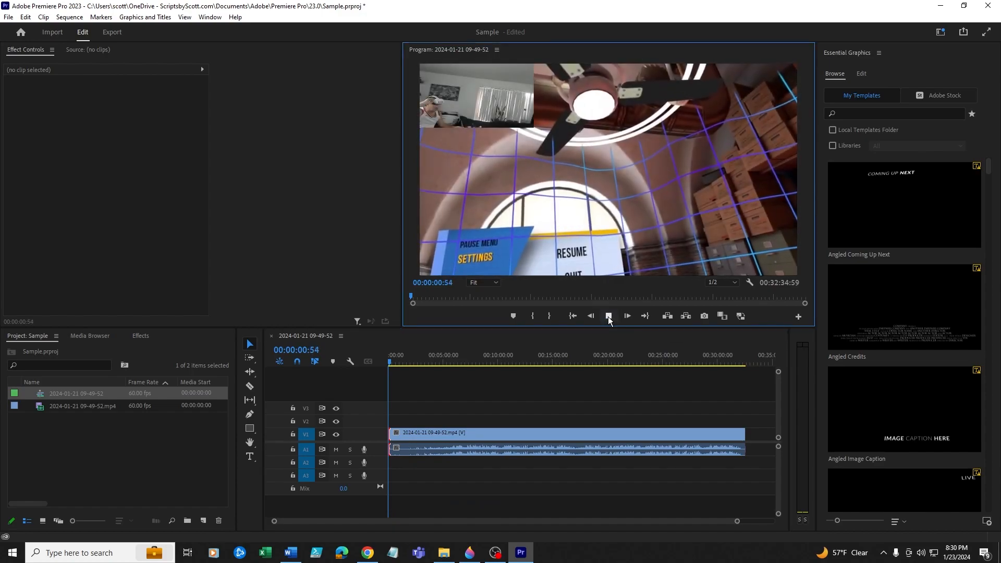
pyautogui.click(589, 317)
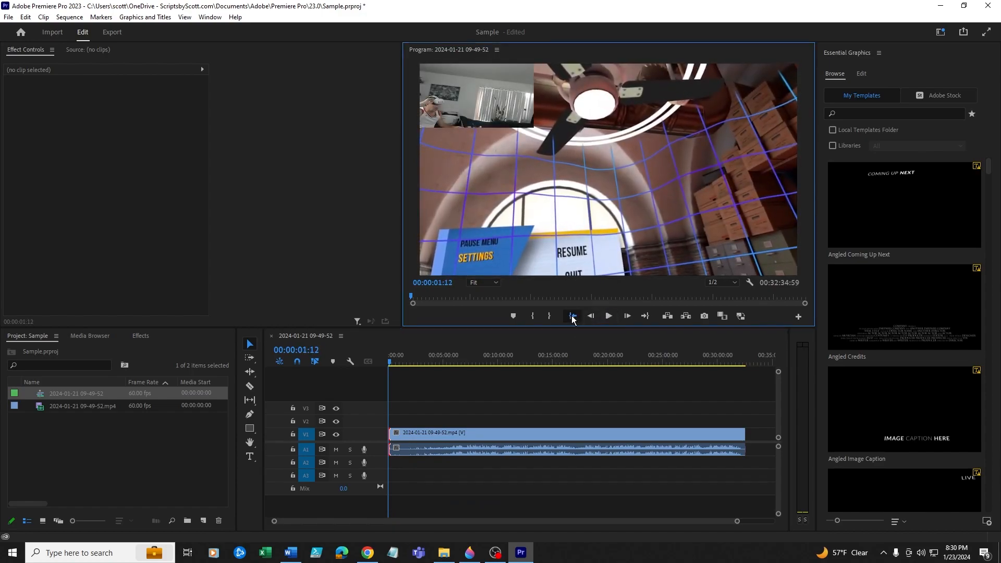
pyautogui.click(573, 316)
pyautogui.click(608, 316)
pyautogui.click(609, 320)
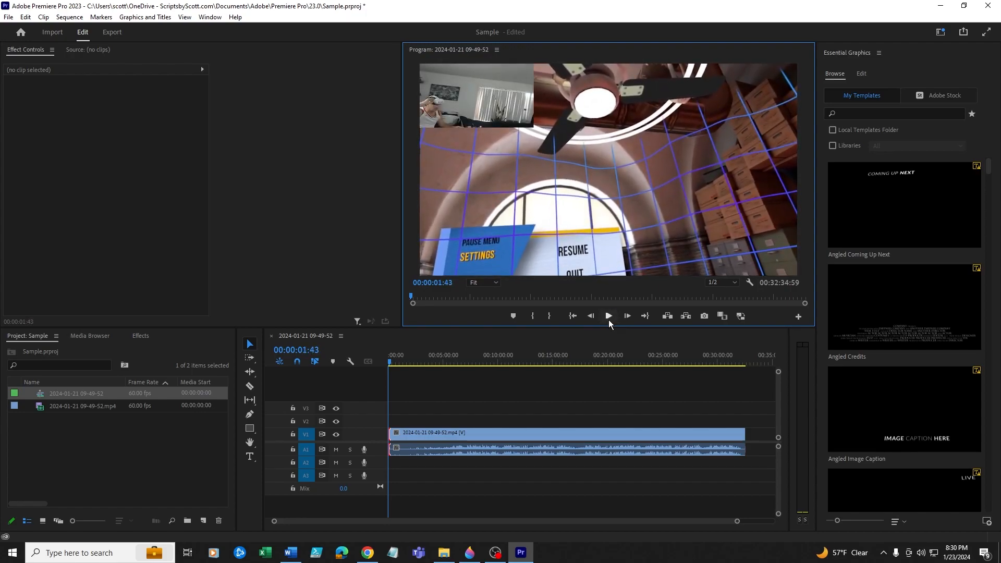
pyautogui.click(572, 316)
pyautogui.click(608, 316)
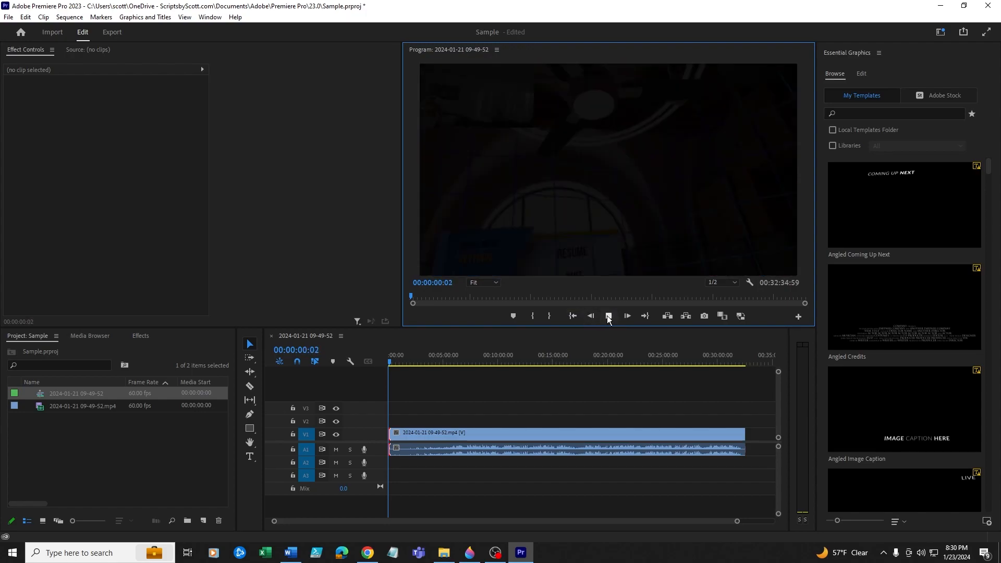
pyautogui.click(608, 318)
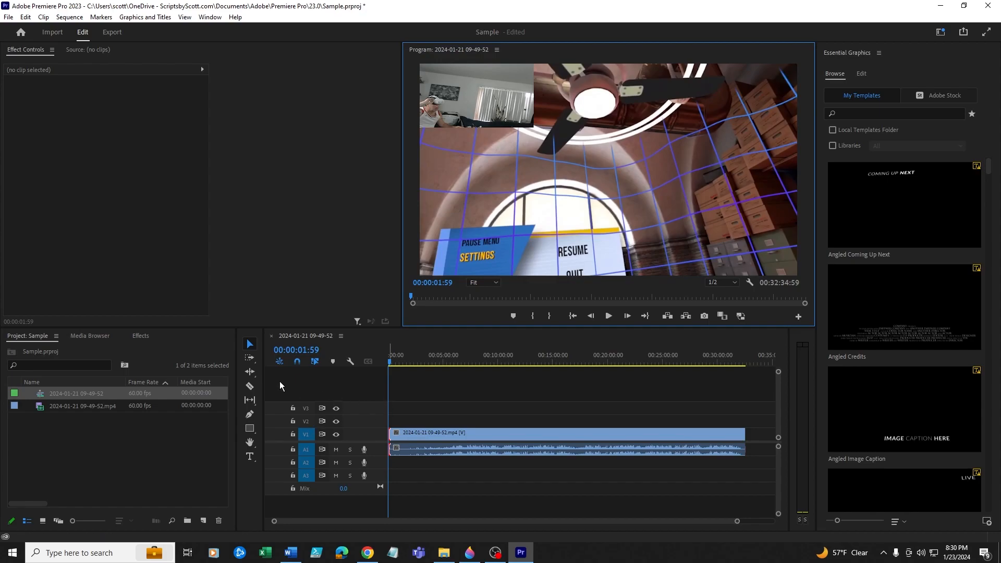
# - Cut the clip with the Razor tool at about 00:08:27 and 00:11:15, and delete the section between the cuts
pyautogui.click(248, 388)
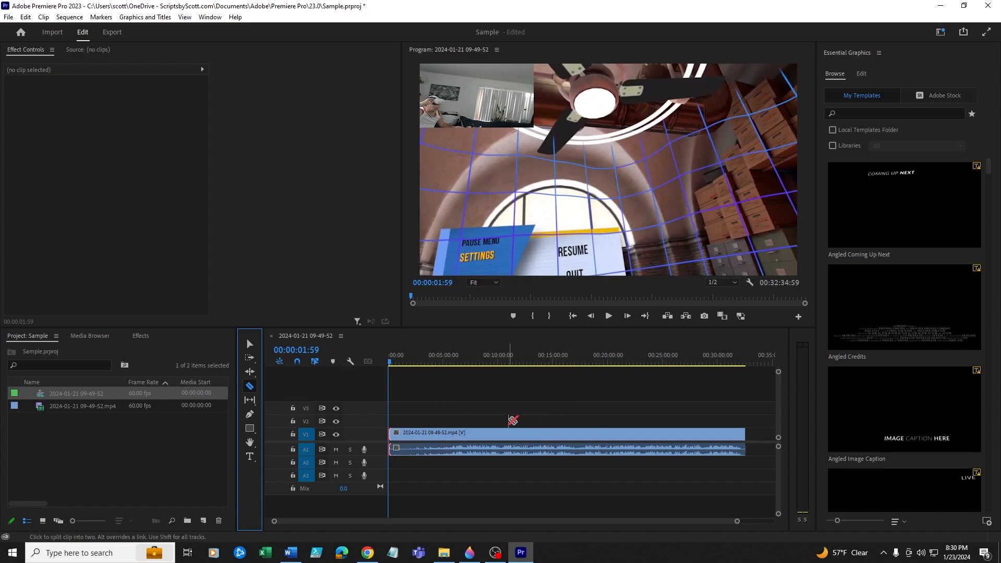
pyautogui.click(481, 435)
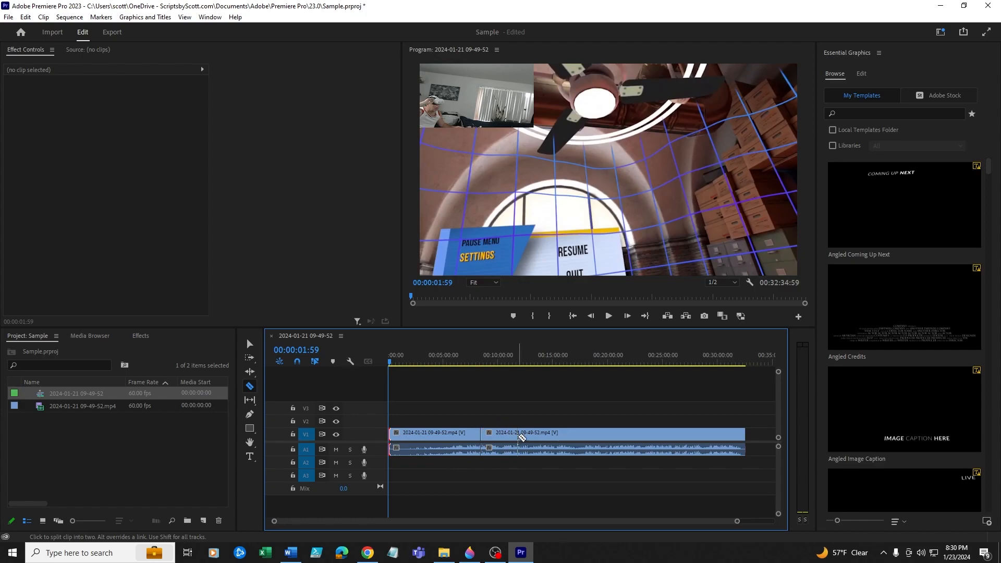
pyautogui.click(511, 432)
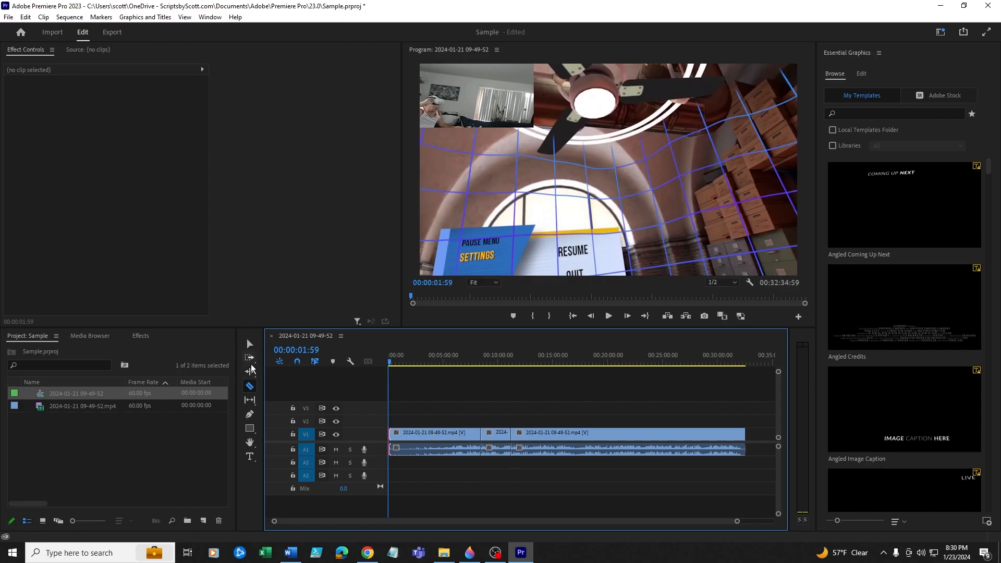
pyautogui.click(252, 345)
pyautogui.click(504, 442)
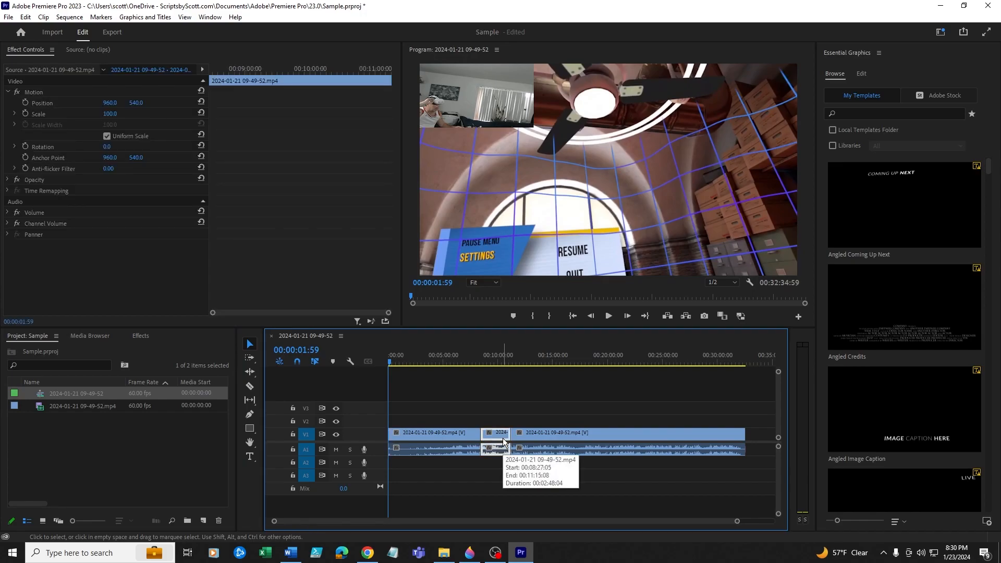
pyautogui.press('Delete')
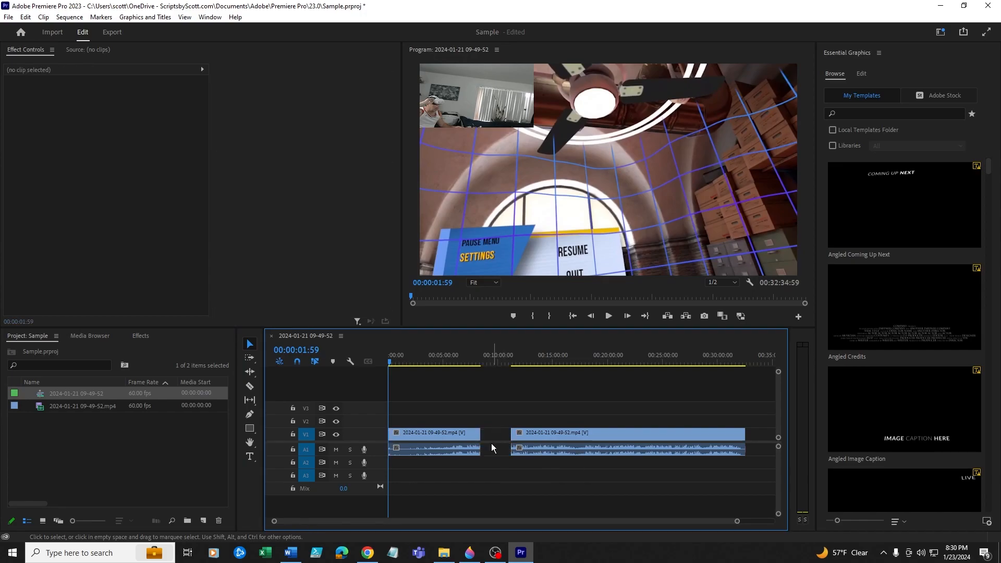
# - Close the gap by moving the remaining second clip, video and audio together, against the end of the first clip
pyautogui.moveTo(489, 412); pyautogui.dragTo(607, 472)
pyautogui.click(488, 407)
pyautogui.moveTo(495, 410); pyautogui.dragTo(599, 471)
pyautogui.moveTo(560, 436); pyautogui.dragTo(532, 440)
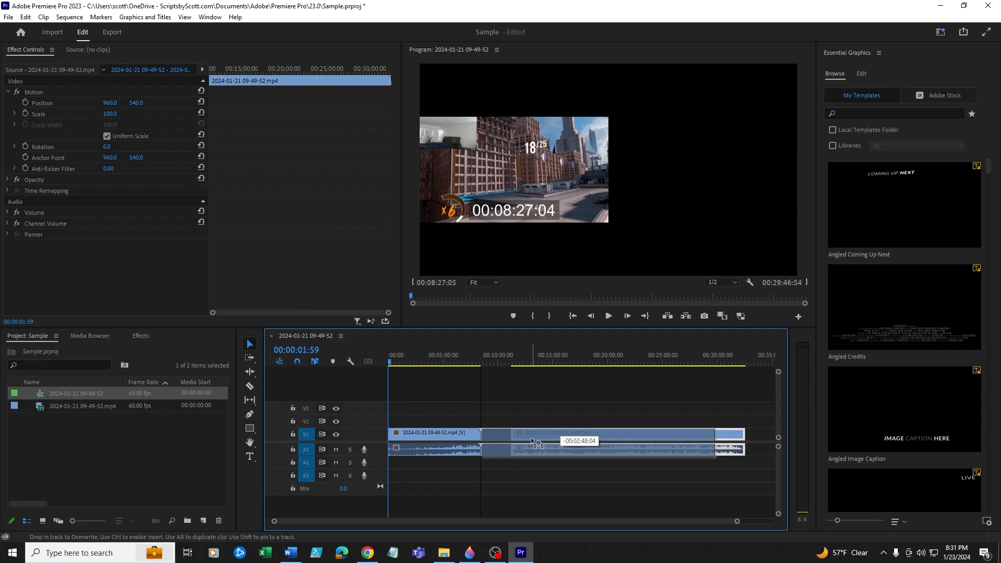
pyautogui.moveTo(532, 441); pyautogui.dragTo(531, 439)
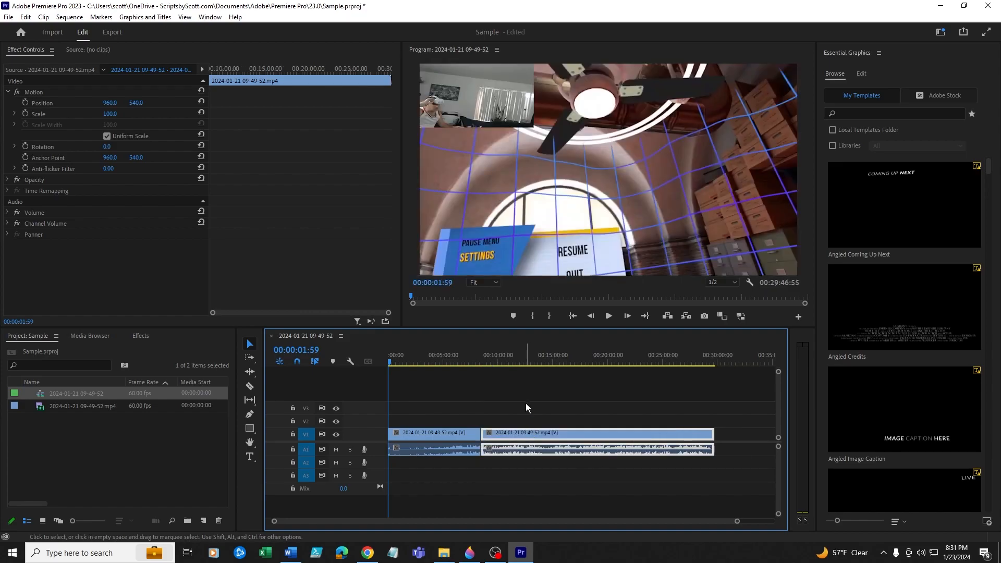
# - Play the sequence across the cut between the two clips from about 00:08:12, and move the playhead back to about 00:06:41
pyautogui.moveTo(391, 362); pyautogui.dragTo(479, 376)
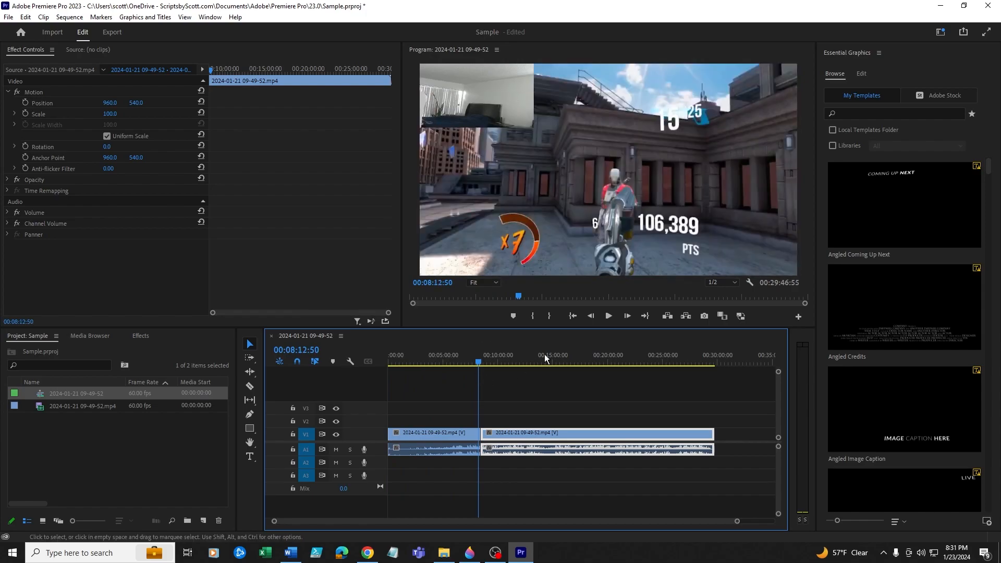
pyautogui.click(602, 317)
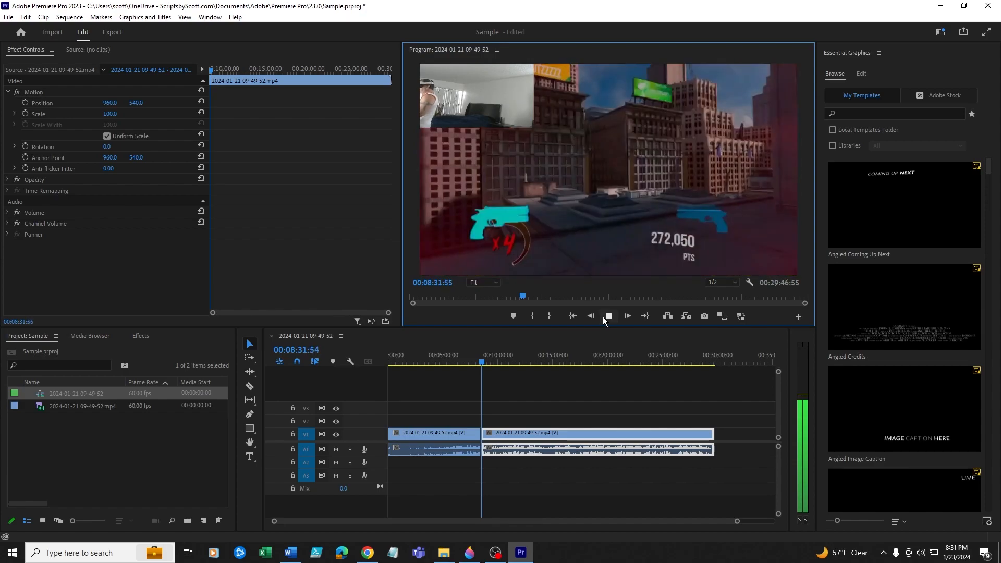
pyautogui.click(603, 318)
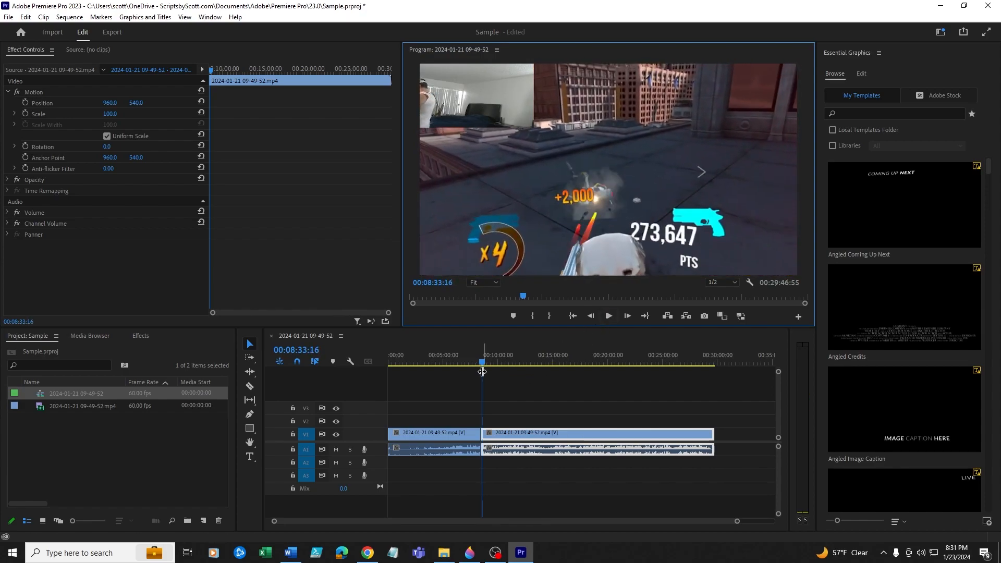
pyautogui.moveTo(482, 362); pyautogui.dragTo(462, 364)
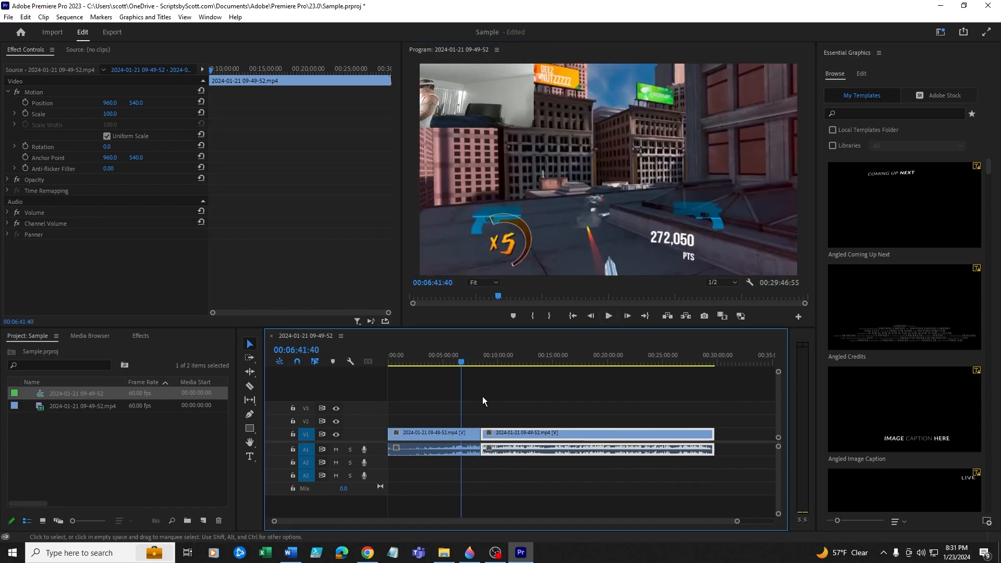
# - Apply the default transitions at the cut between the two clips
pyautogui.click(483, 398)
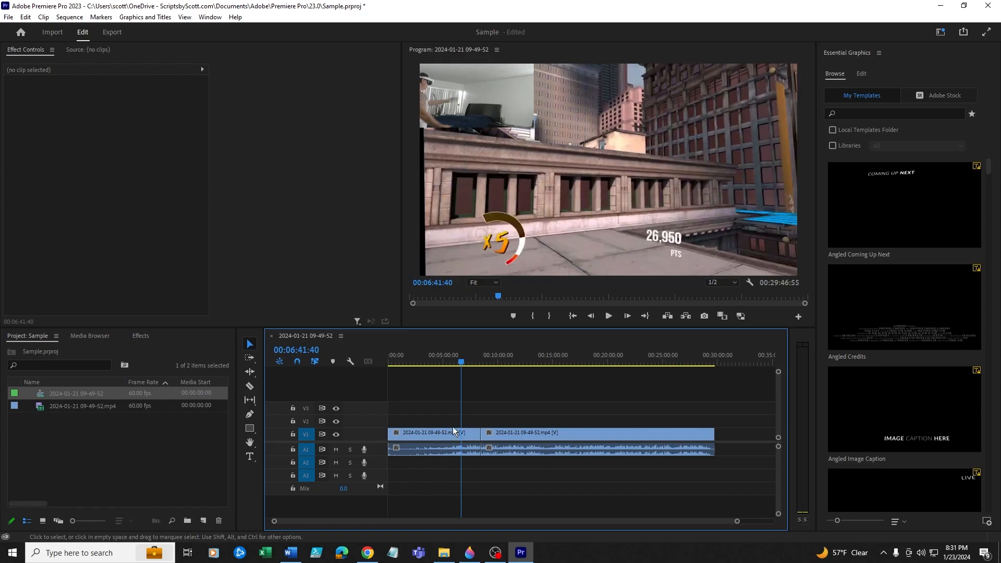
pyautogui.rightClick(477, 452)
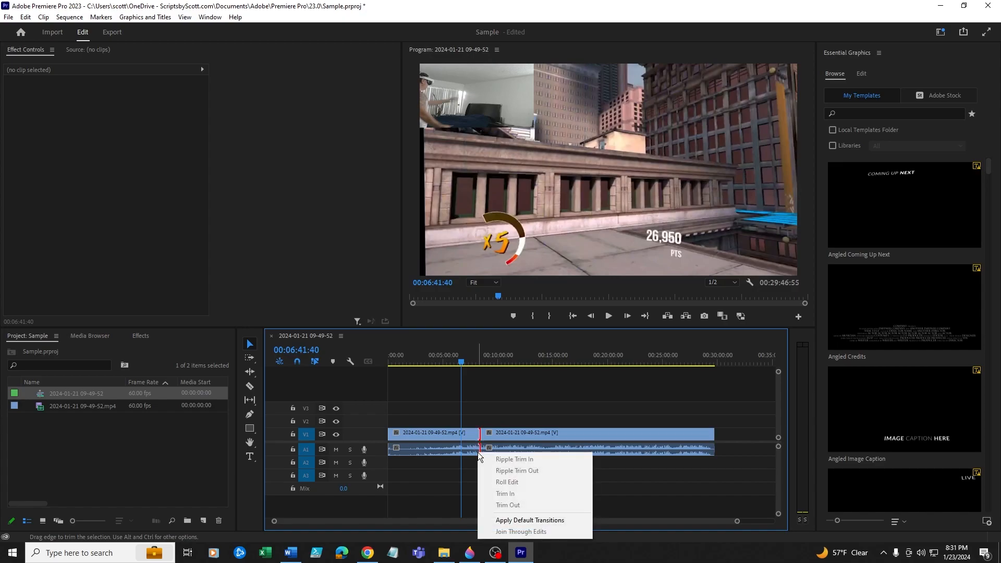
pyautogui.click(522, 520)
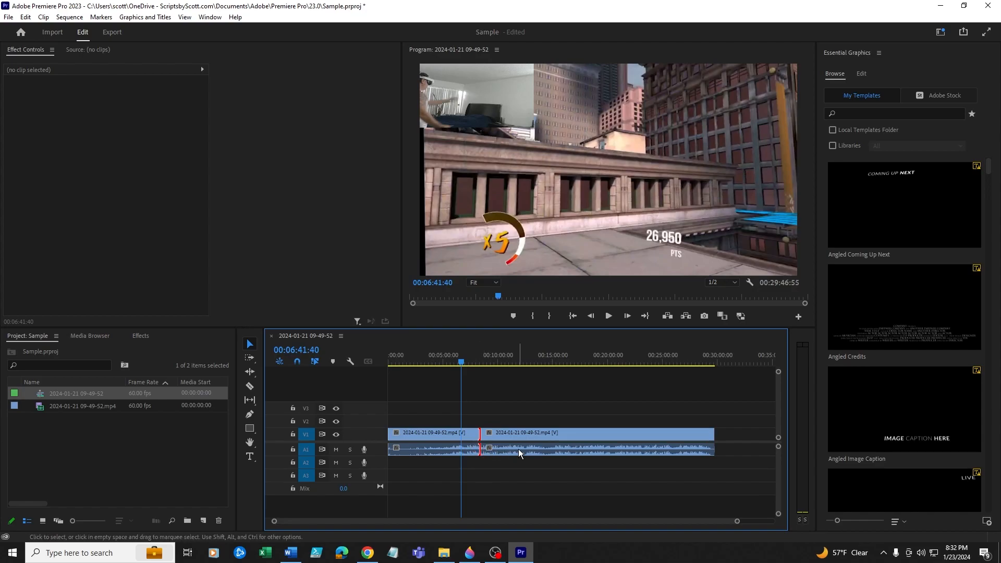
pyautogui.click(490, 477)
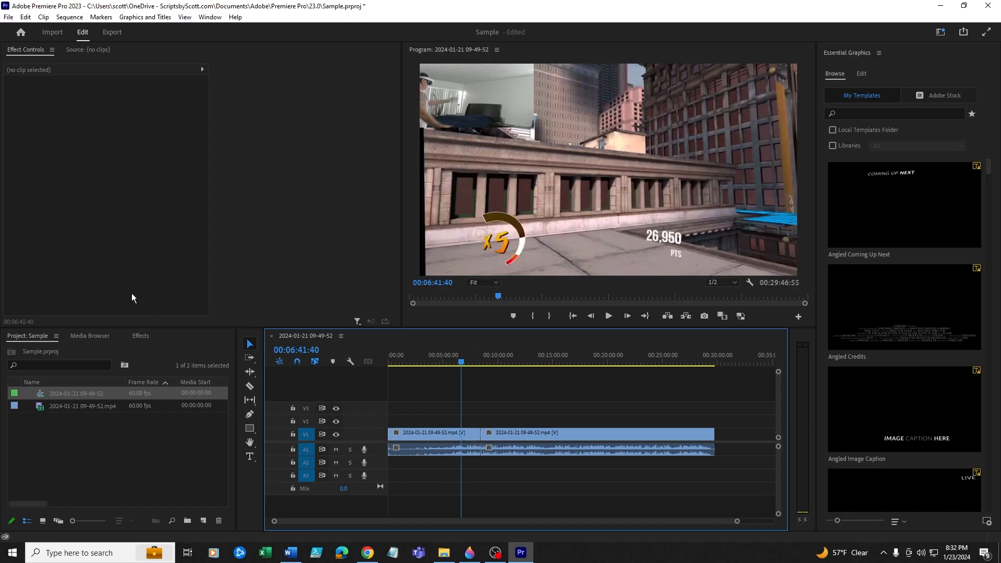
# - Find Cross Dissolve among the Dissolve video transitions and add it to the cut between the two clips
pyautogui.click(140, 337)
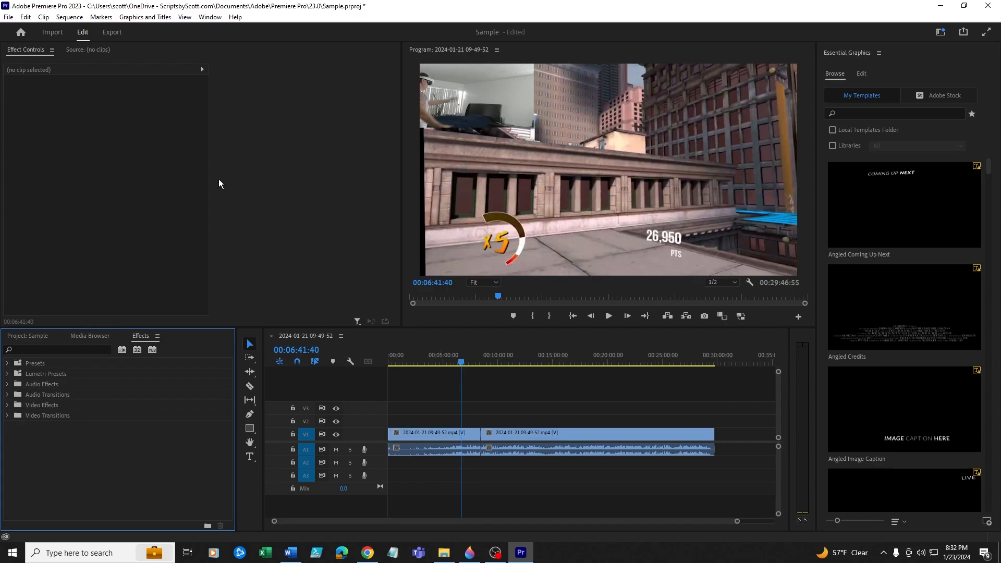
pyautogui.click(200, 17)
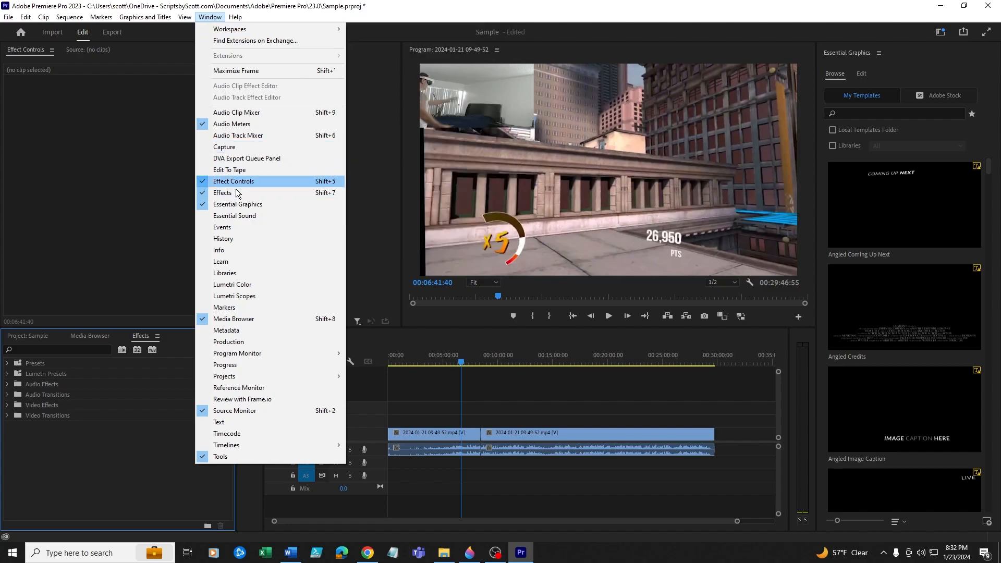
pyautogui.click(111, 199)
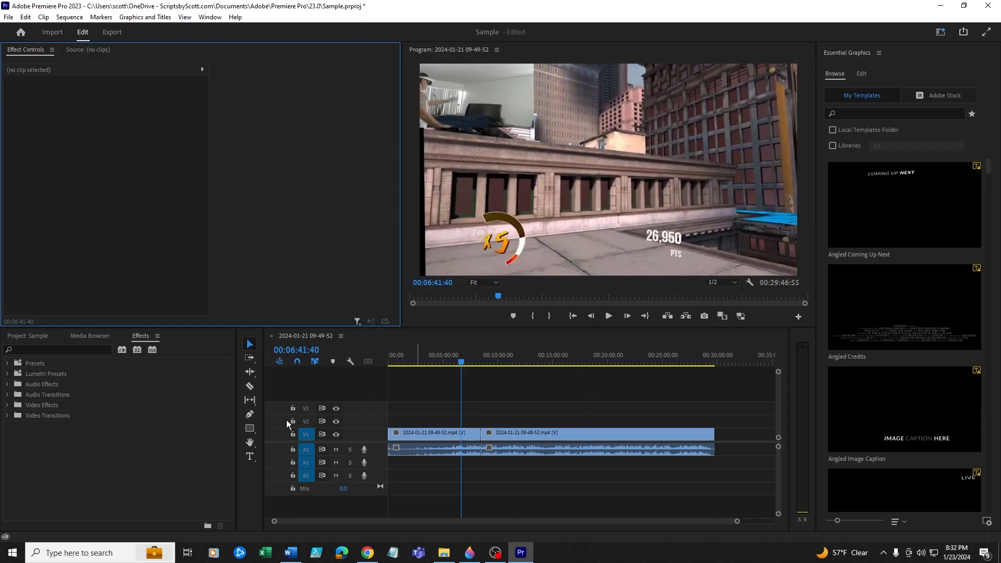
pyautogui.click(161, 452)
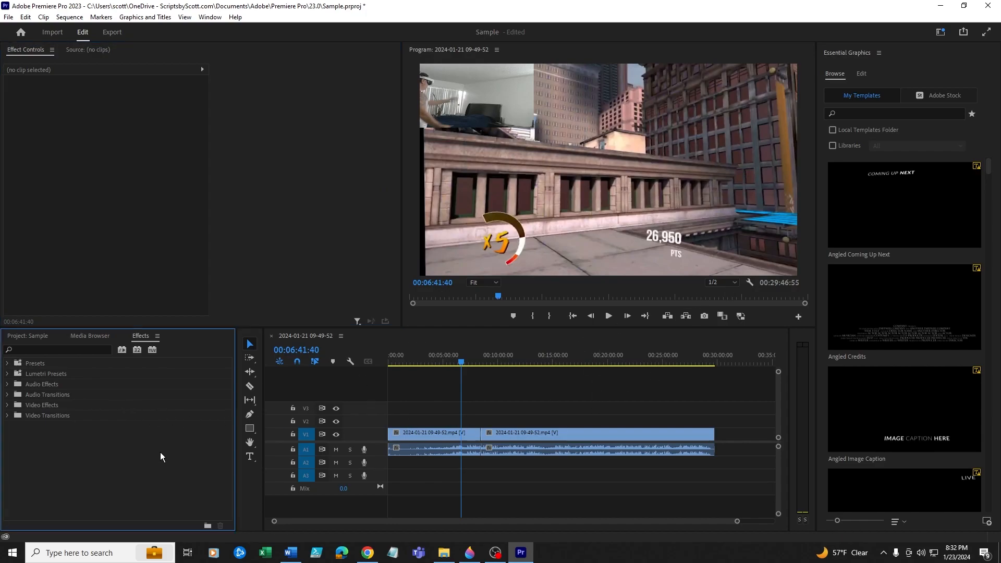
pyautogui.click(8, 406)
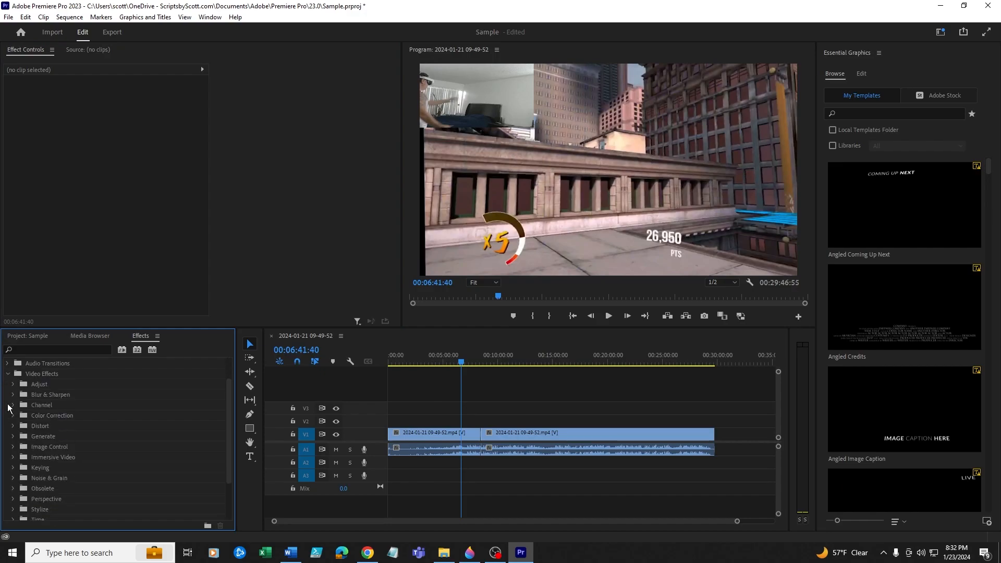
pyautogui.click(7, 405)
pyautogui.click(10, 416)
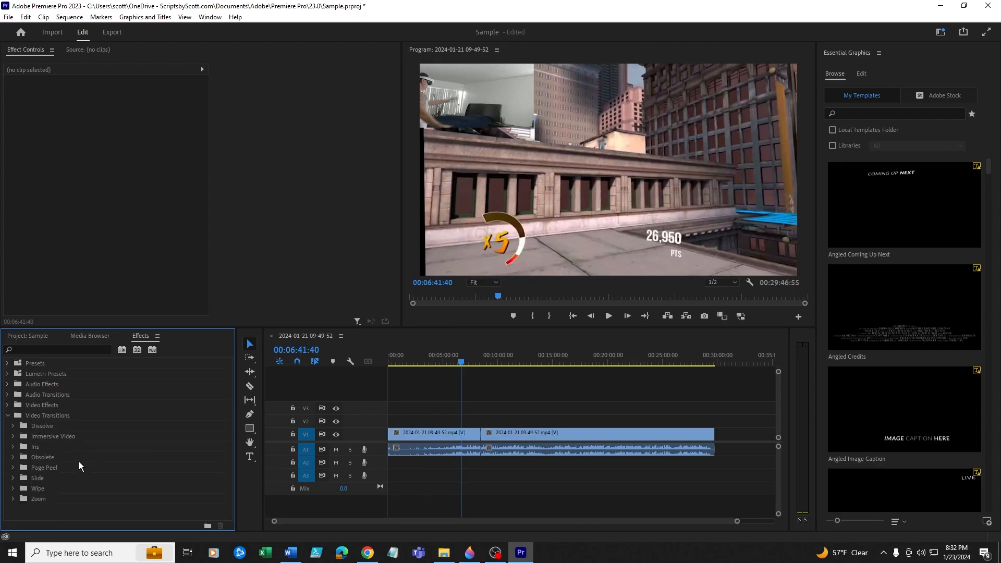
pyautogui.click(13, 426)
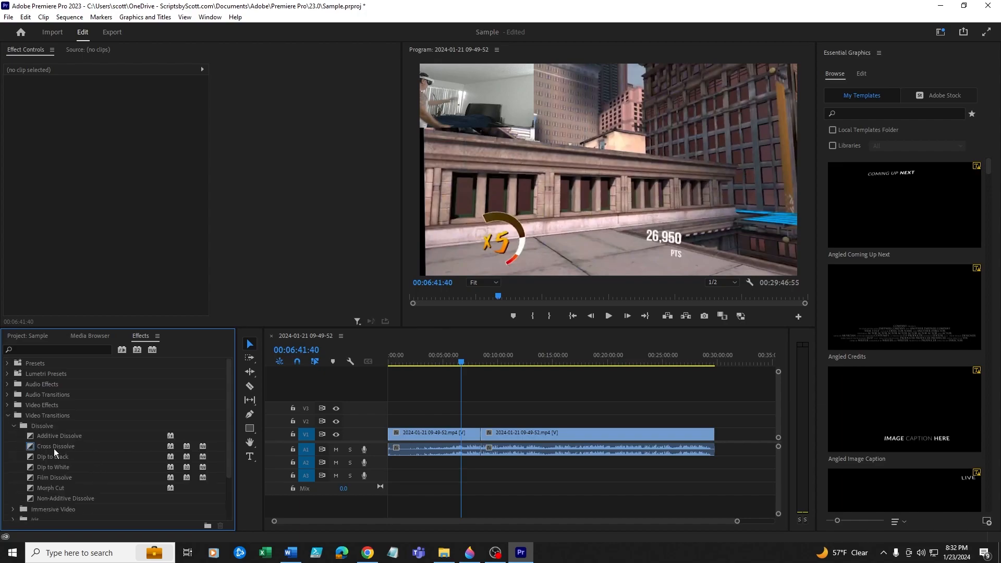
pyautogui.moveTo(58, 445); pyautogui.dragTo(482, 435)
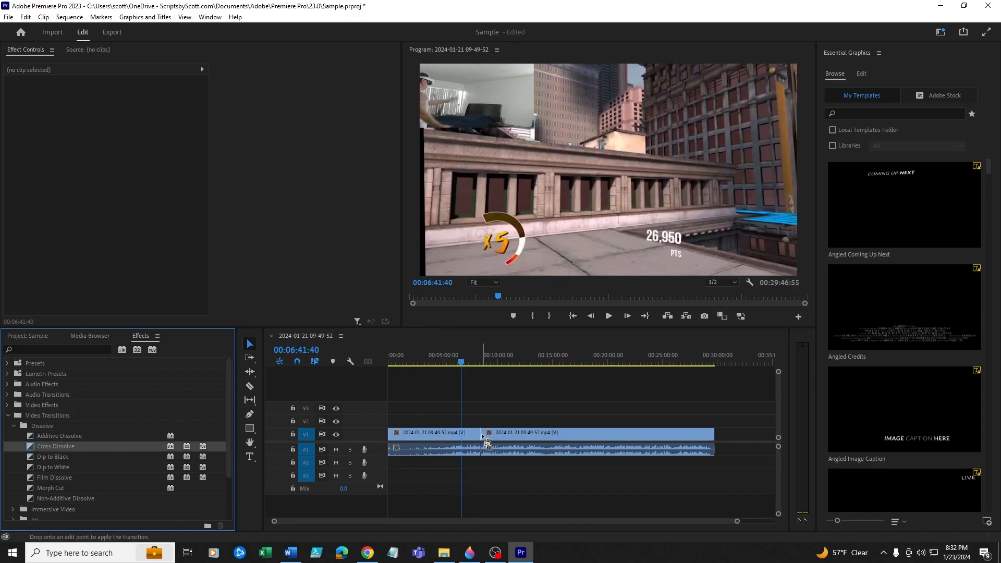
# - Play the sequence twice across the cut from about 00:08:25 to review the Cross Dissolve transition
pyautogui.moveTo(737, 520); pyautogui.dragTo(626, 527)
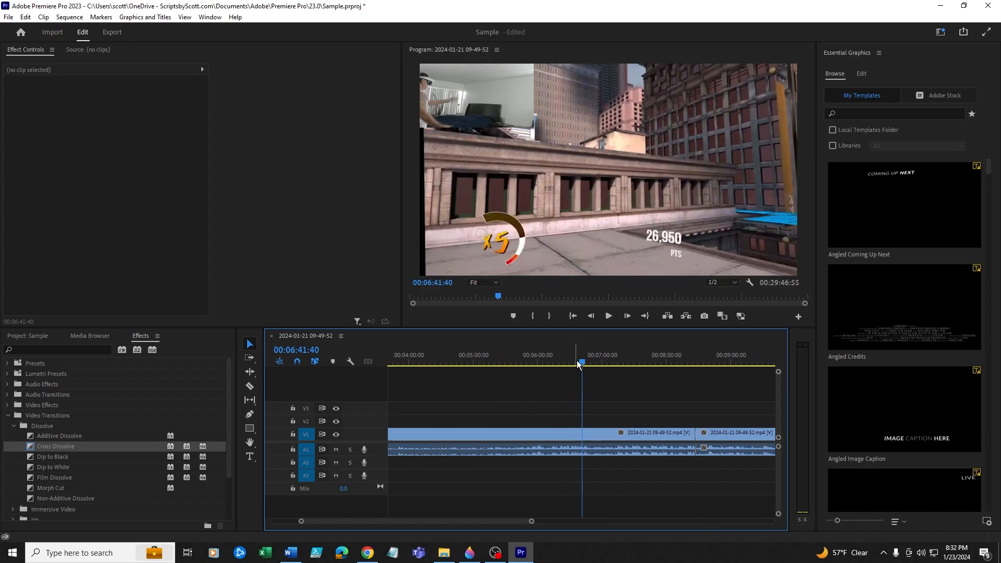
pyautogui.moveTo(580, 361); pyautogui.dragTo(692, 364)
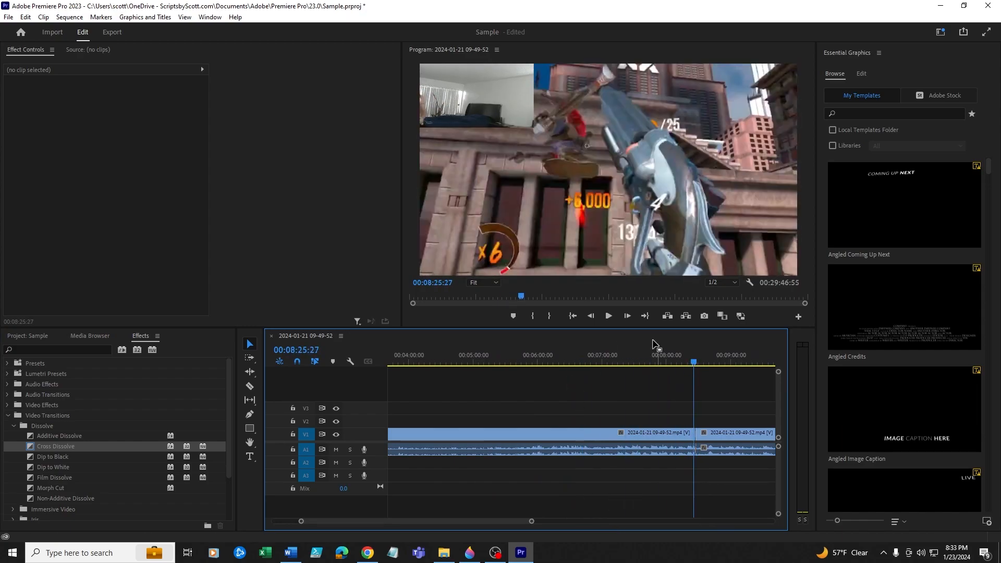
pyautogui.click(611, 317)
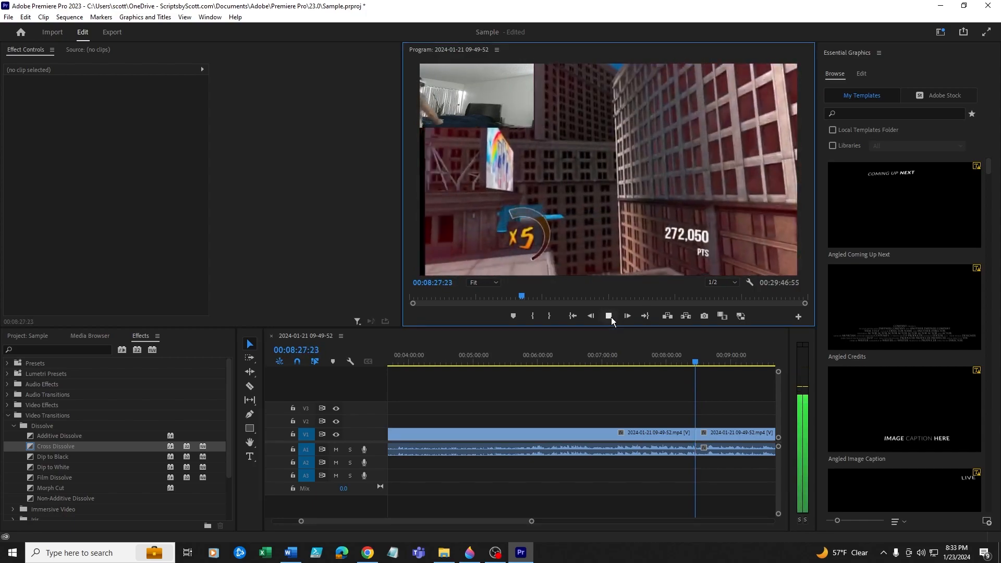
pyautogui.click(611, 317)
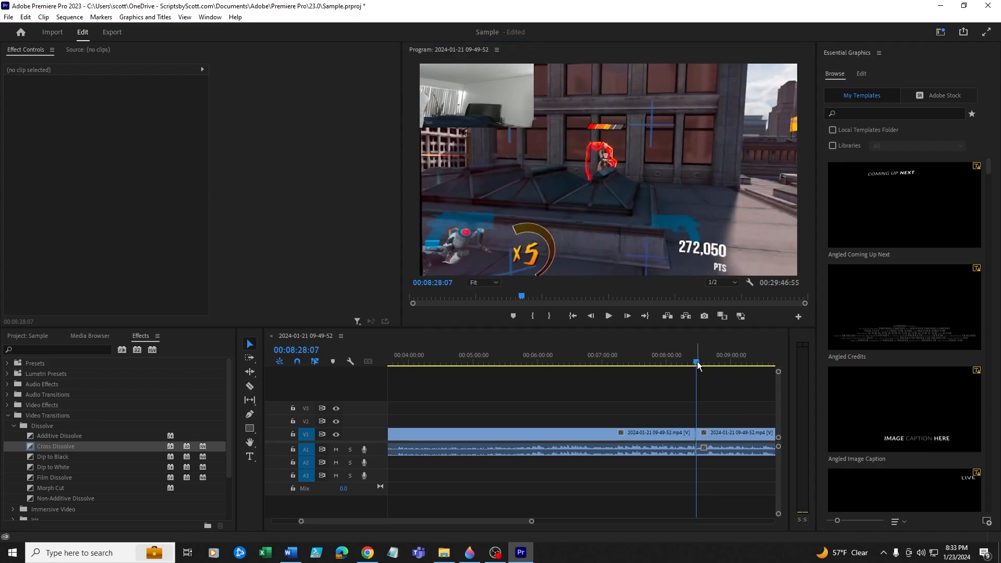
pyautogui.moveTo(697, 362); pyautogui.dragTo(694, 363)
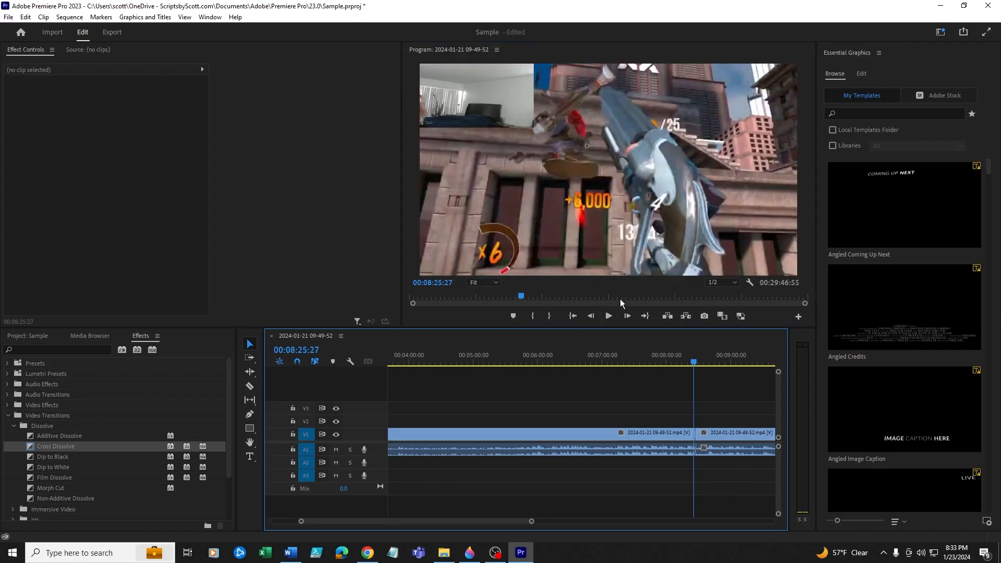
pyautogui.click(611, 316)
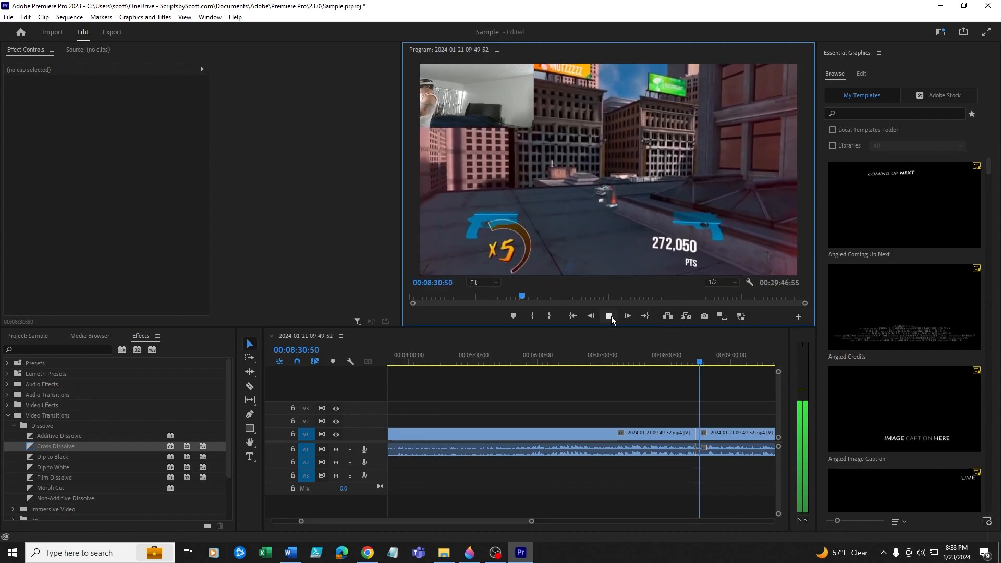
pyautogui.click(611, 316)
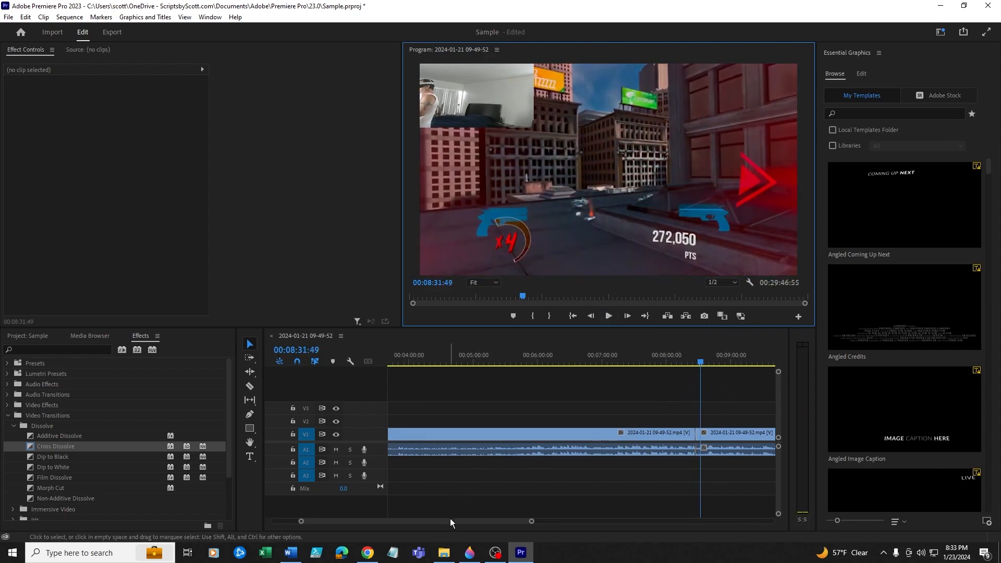
# - Return the playhead to the start of the sequence and select the first clip to show its effect settings
pyautogui.moveTo(450, 521); pyautogui.dragTo(380, 520)
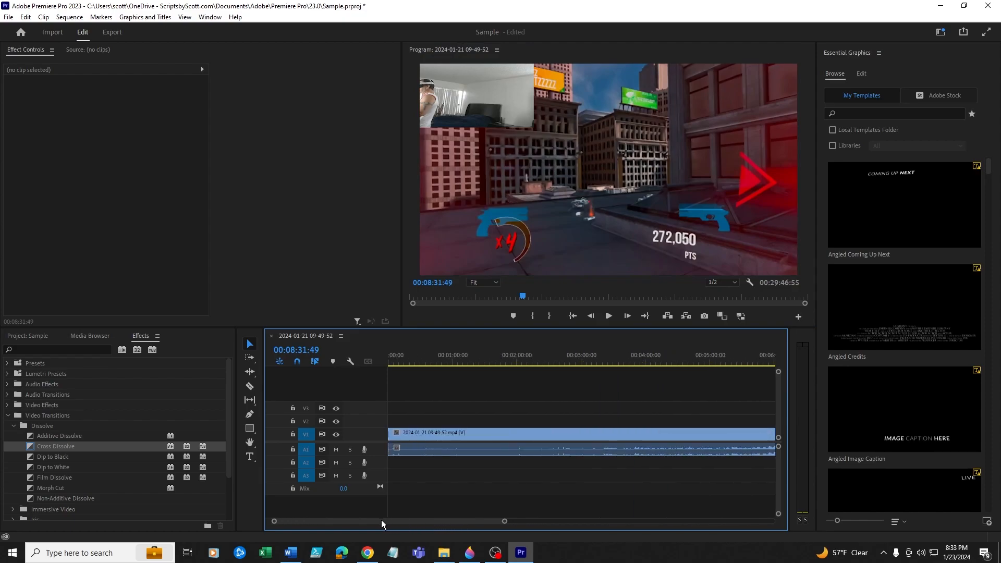
pyautogui.moveTo(504, 521); pyautogui.dragTo(725, 540)
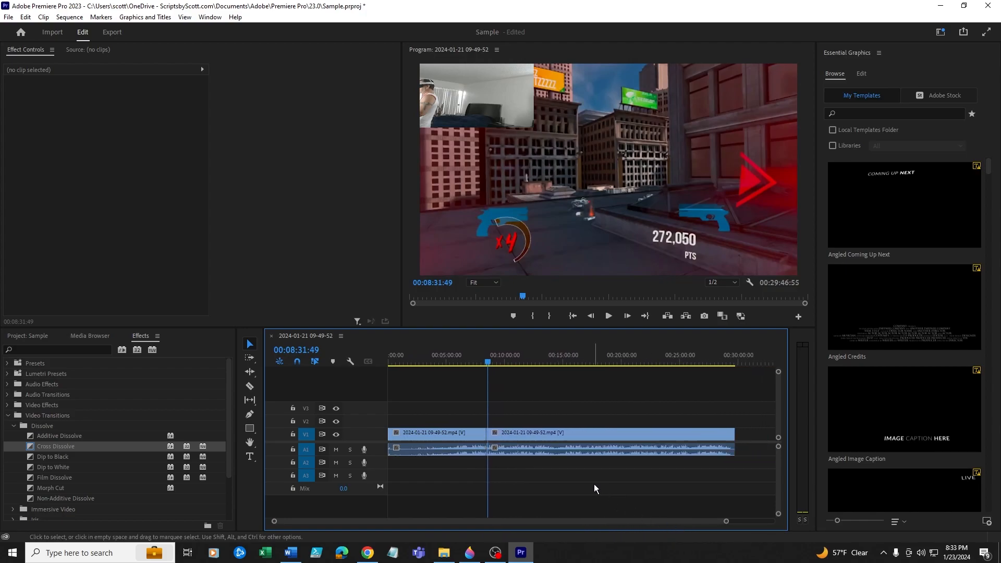
pyautogui.click(569, 318)
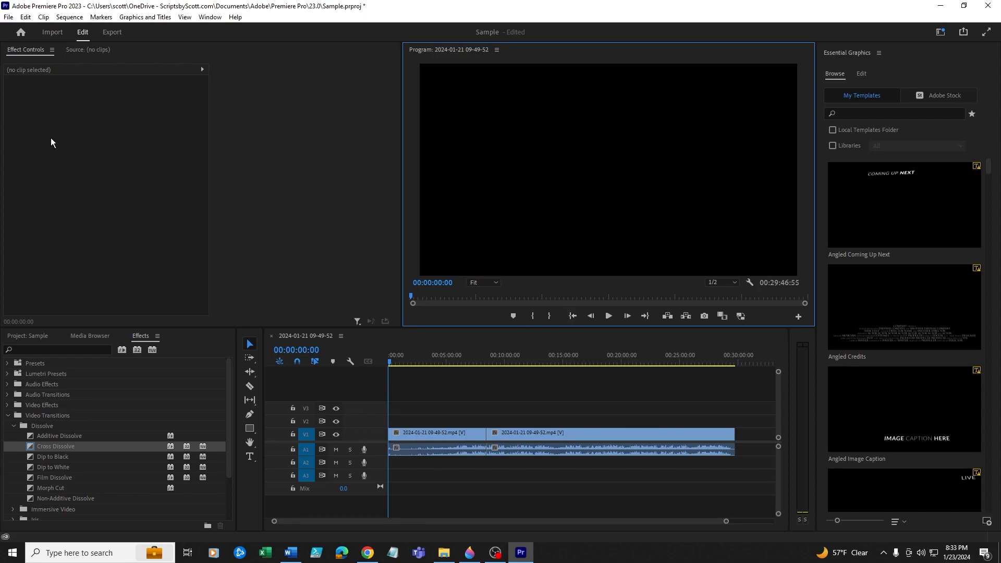
pyautogui.click(437, 430)
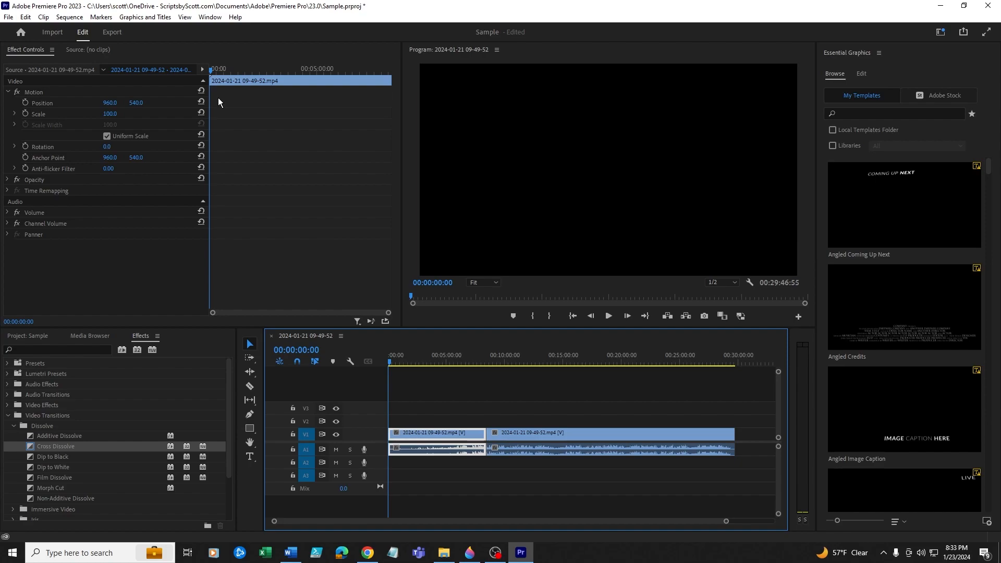
pyautogui.click(574, 318)
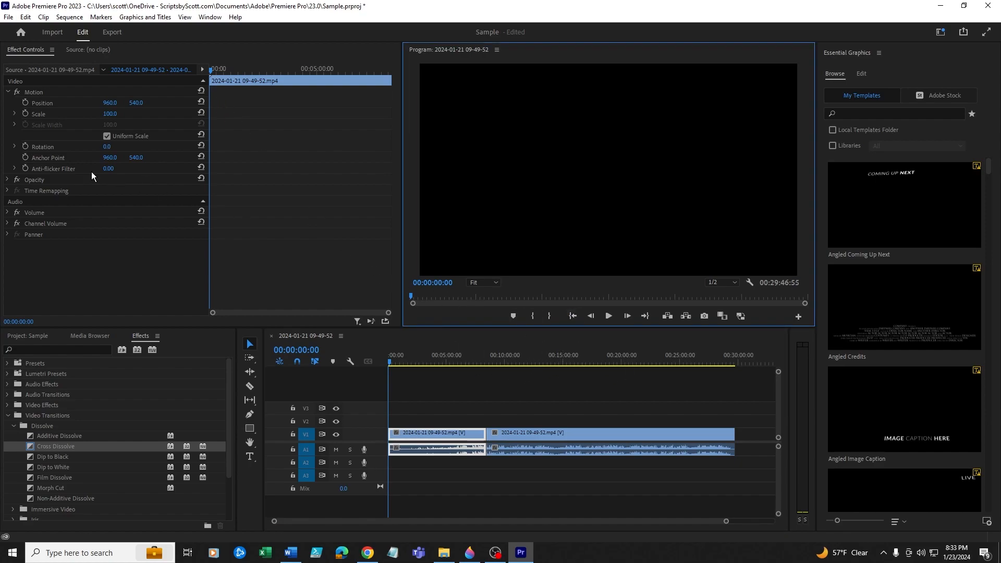
# - Enable Scale keyframing for the first clip at the sequence start and set the scale to 50
pyautogui.click(25, 114)
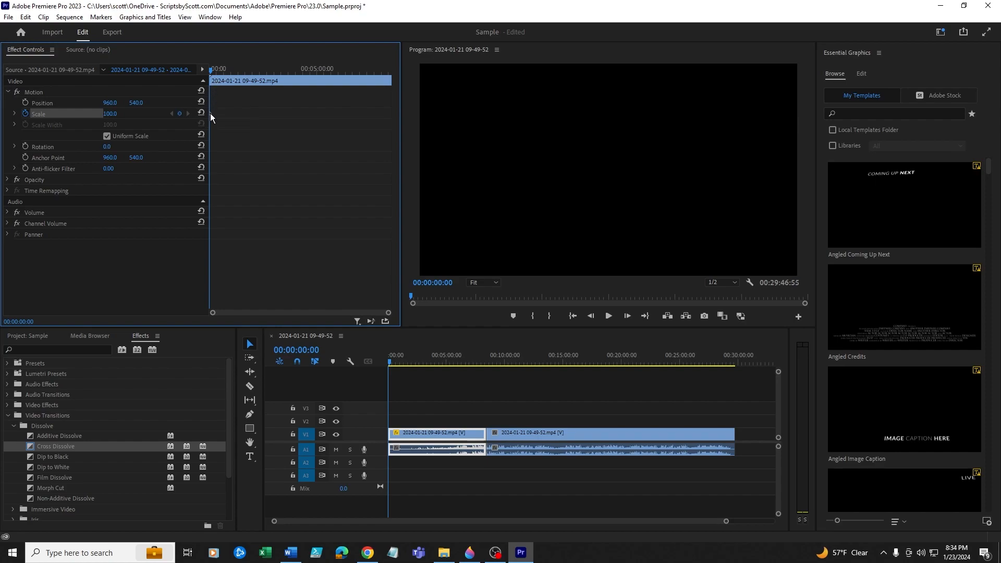
pyautogui.click(117, 115)
pyautogui.click(137, 114)
pyautogui.moveTo(110, 115)
pyautogui.mouseDown()
pyautogui.moveTo(119, 115)
pyautogui.moveTo(99, 116)
pyautogui.moveTo(122, 115)
pyautogui.moveTo(59, 115)
pyautogui.moveTo(104, 117)
pyautogui.mouseUp()
pyautogui.click(110, 114)
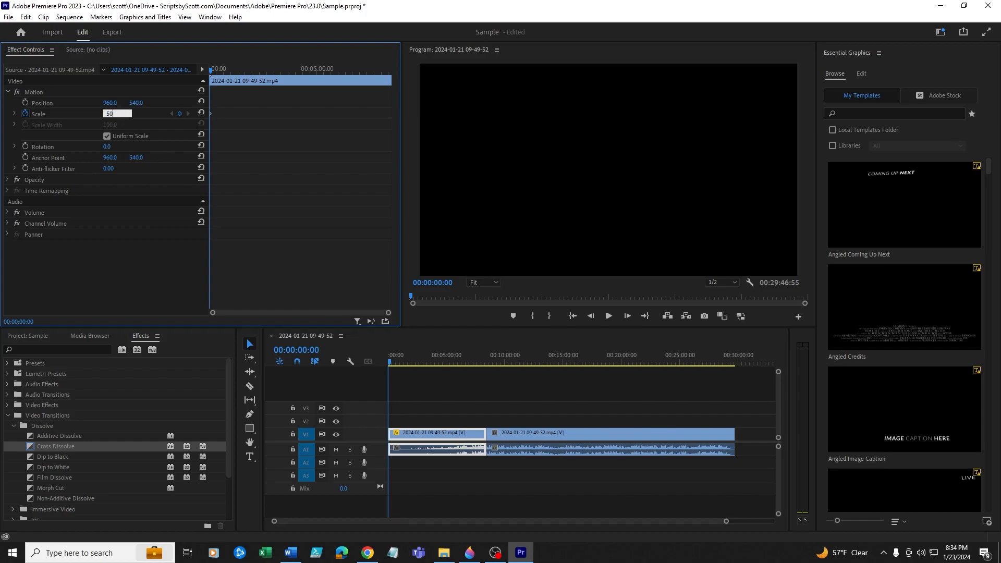
pyautogui.press('Return')
# - Add a Scale keyframe of 100 to the first clip at about 00:00:05:22
pyautogui.moveTo(389, 359); pyautogui.dragTo(393, 360)
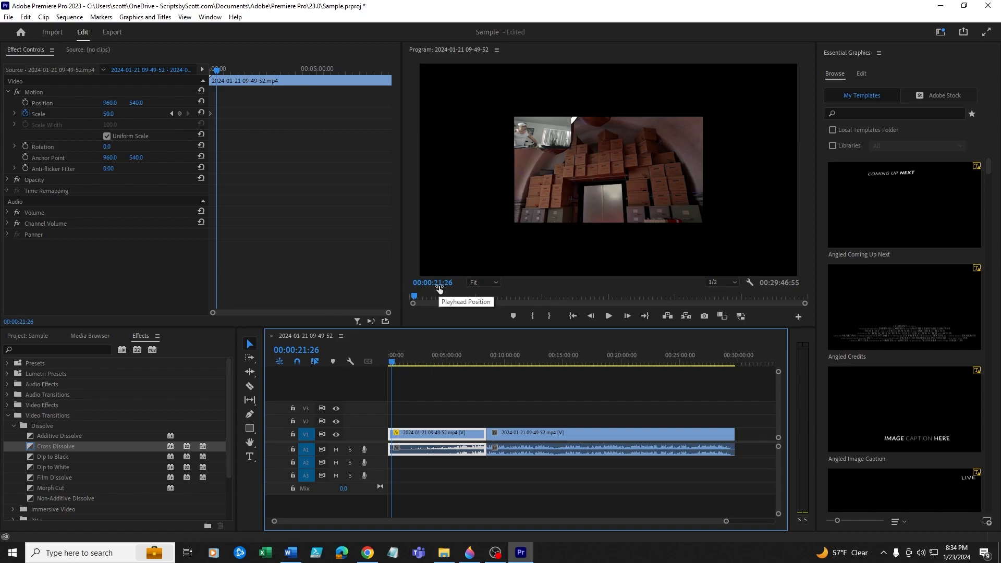
pyautogui.moveTo(435, 286); pyautogui.dragTo(1, 286)
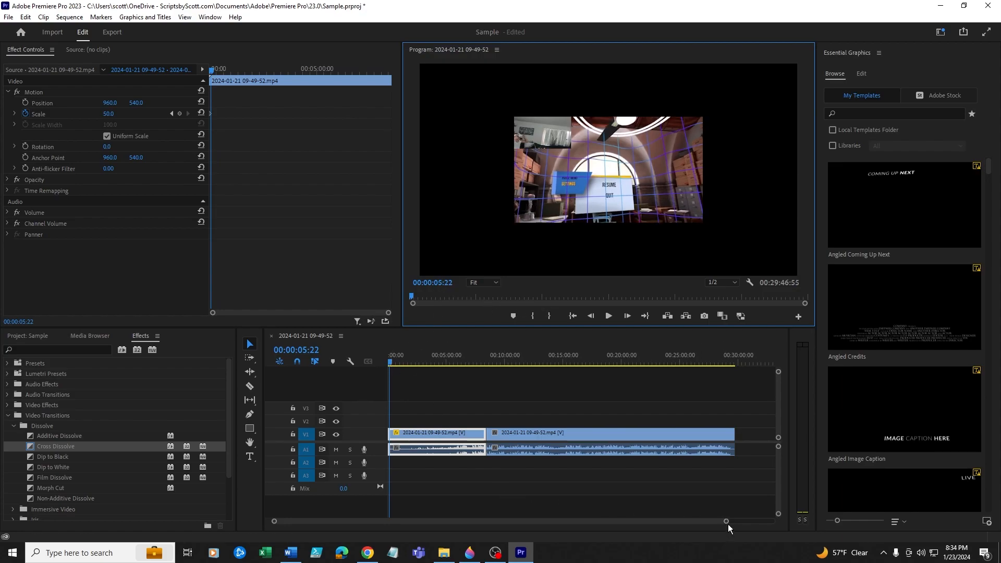
pyautogui.moveTo(727, 521); pyautogui.dragTo(565, 532)
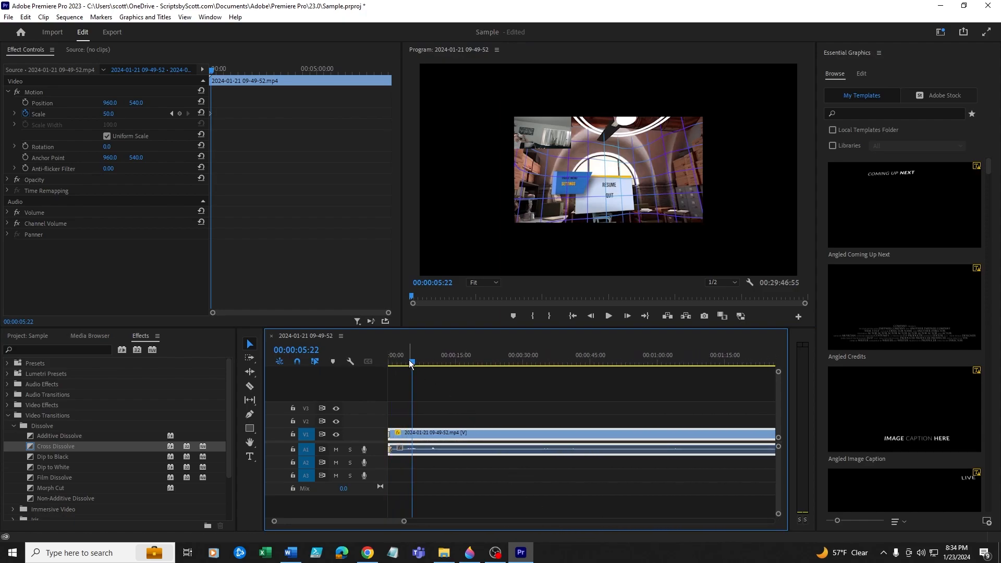
pyautogui.click(117, 115)
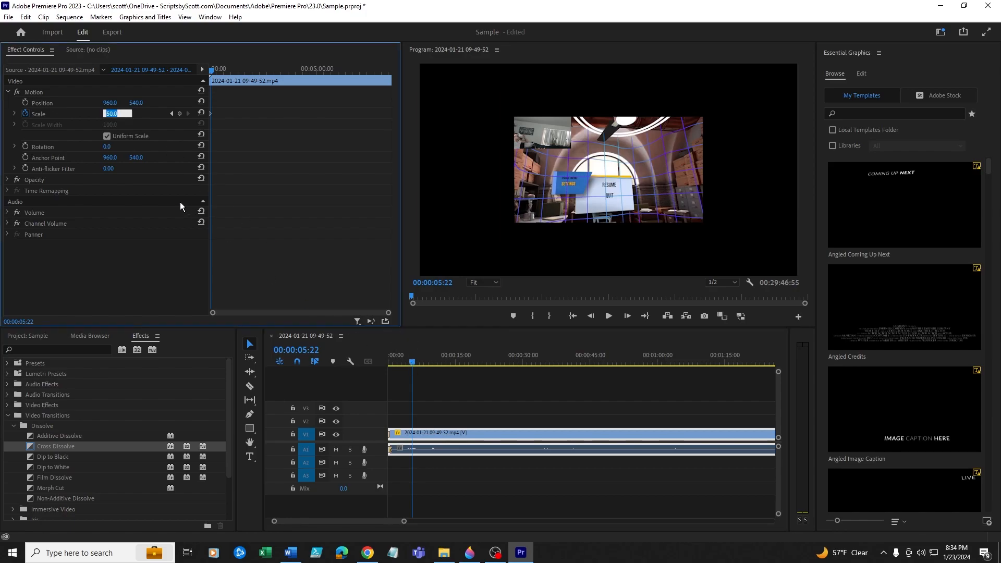
pyautogui.write('100')
pyautogui.press('Return')
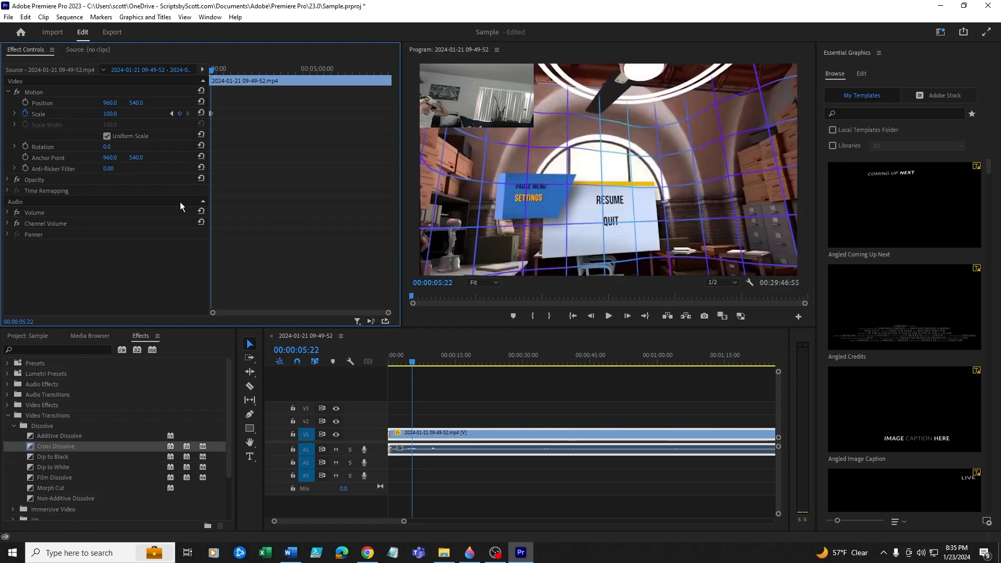
# - Play the sequence from the start to review the scale animation, and return the playhead to the start
pyautogui.click(573, 316)
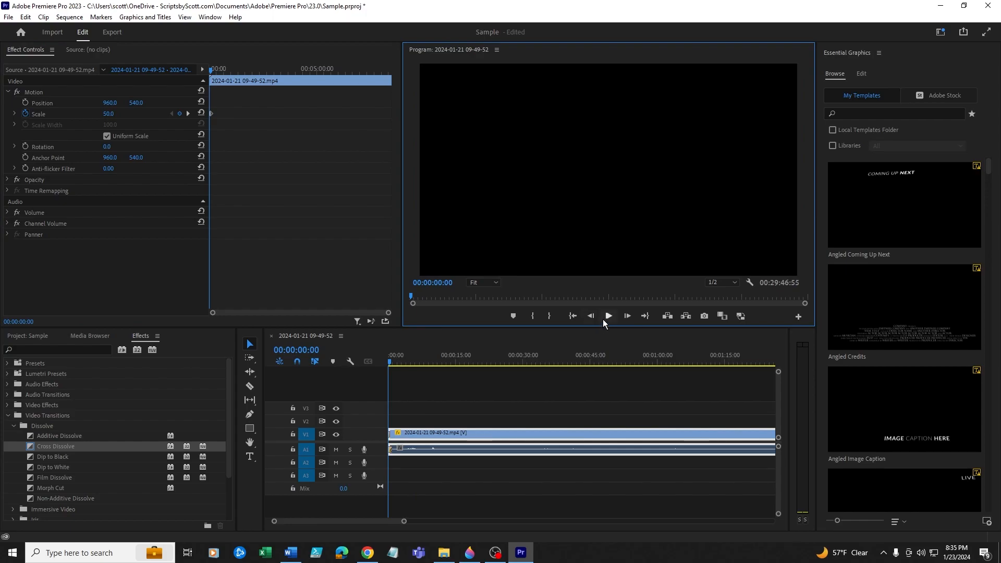
pyautogui.click(606, 317)
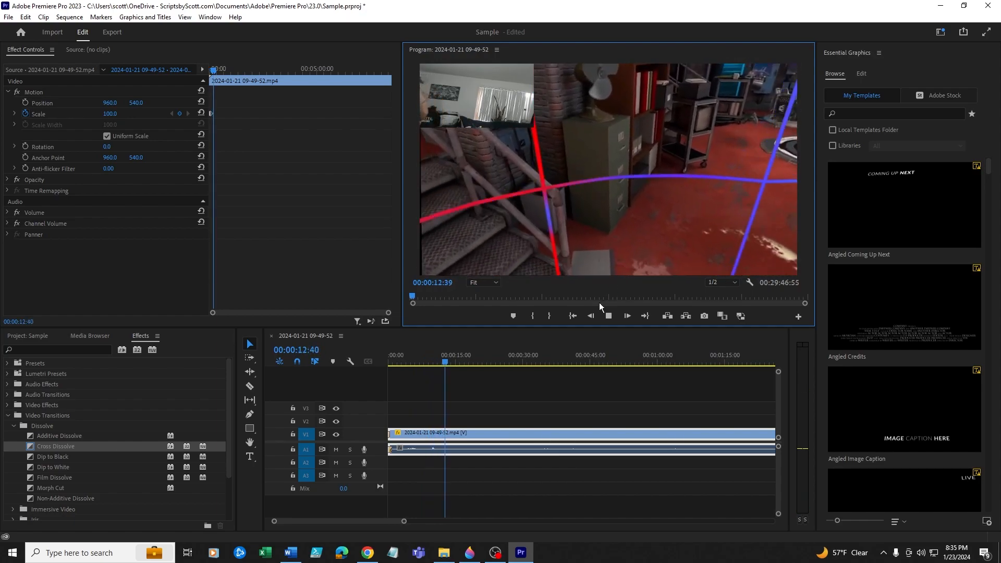
pyautogui.click(576, 316)
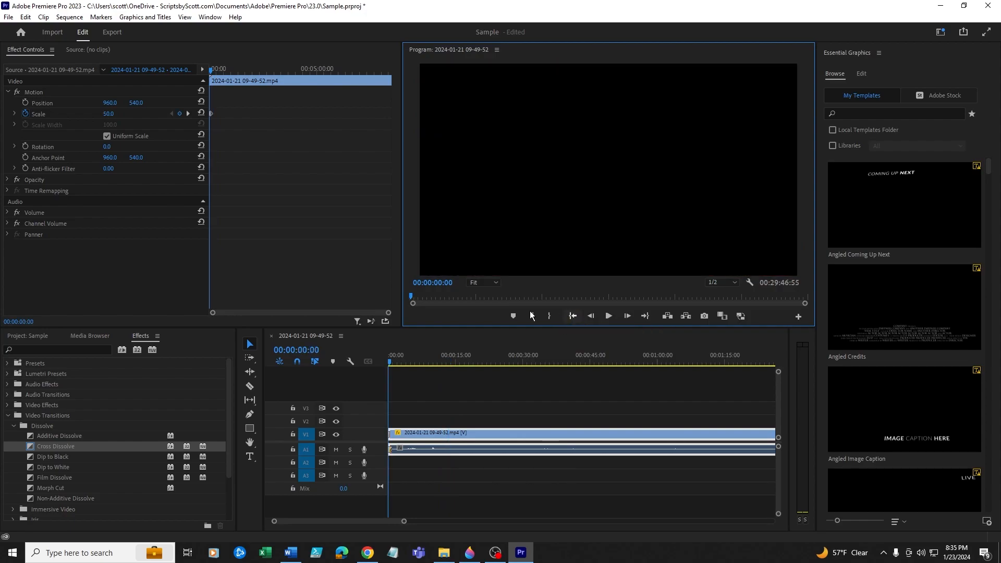
# - Enable Rotation keyframing for the first clip at the sequence start and set the rotation to -355°
pyautogui.click(25, 146)
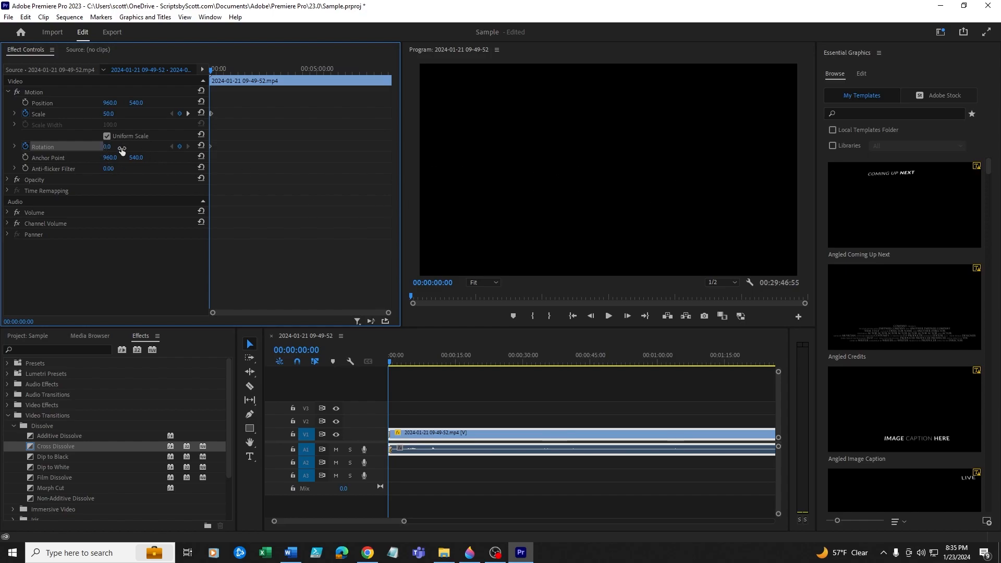
pyautogui.write('-102')
pyautogui.press('Return')
pyautogui.moveTo(113, 147); pyautogui.dragTo(116, 147)
# - Add a Rotation keyframe of 0° to the first clip at about 00:00:05:48
pyautogui.click(390, 362)
pyautogui.moveTo(392, 362)
pyautogui.mouseDown()
pyautogui.moveTo(431, 365)
pyautogui.moveTo(394, 364)
pyautogui.moveTo(404, 363)
pyautogui.mouseUp()
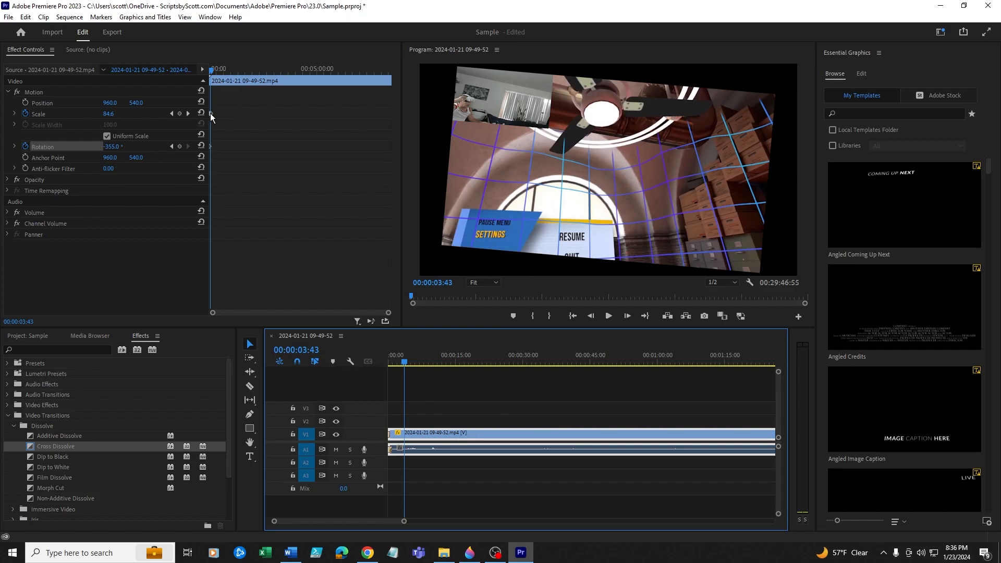
pyautogui.moveTo(431, 284); pyautogui.dragTo(515, 284)
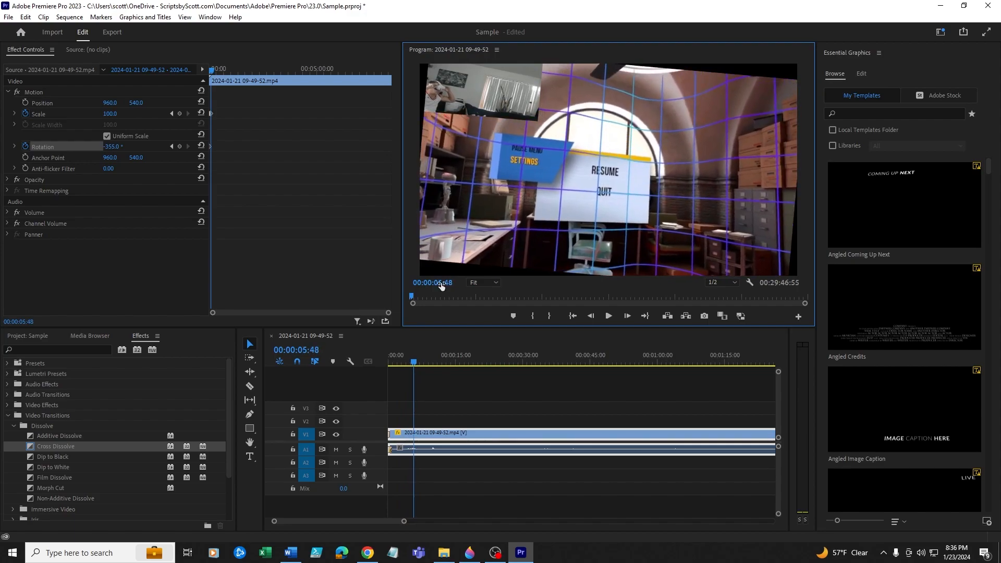
pyautogui.click(114, 146)
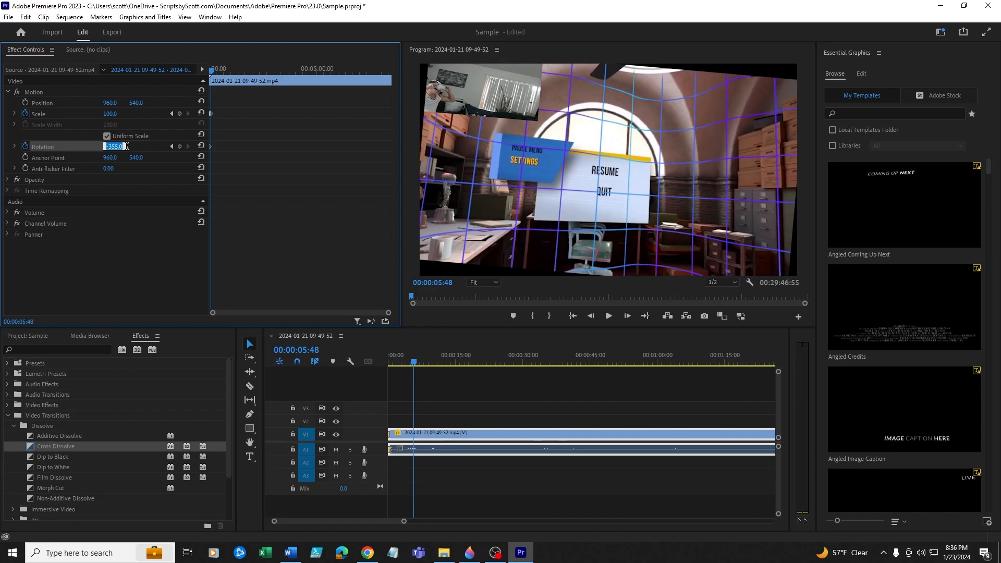
pyautogui.write('0')
pyautogui.press('Return')
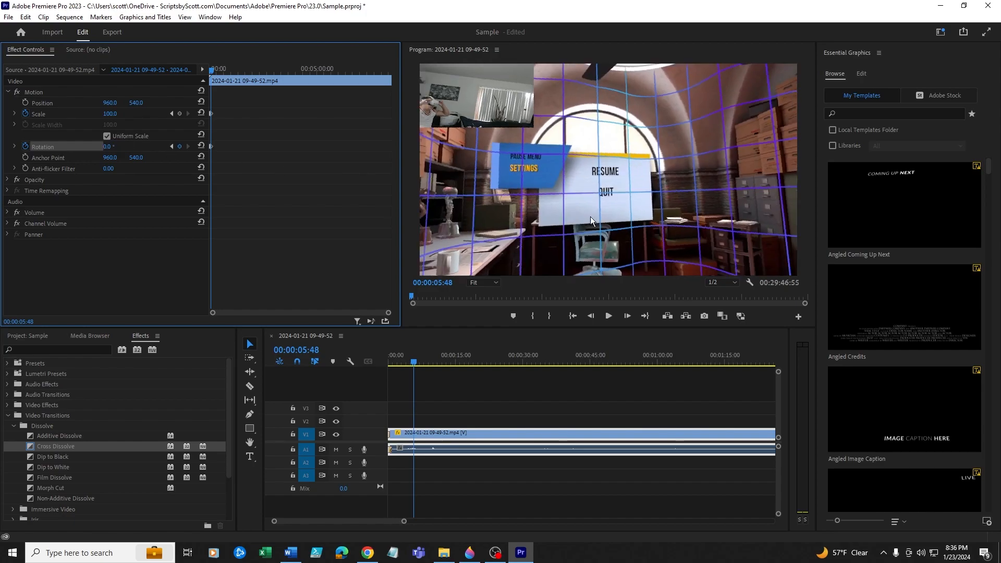
# - Play the combined scale and rotation animation from the start, and return the playhead to the start
pyautogui.click(573, 320)
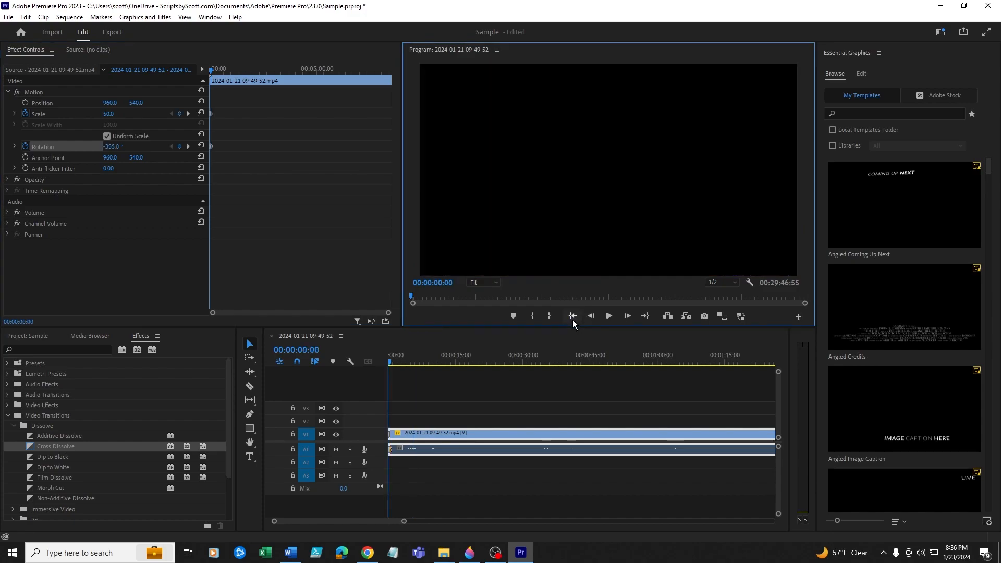
pyautogui.click(611, 319)
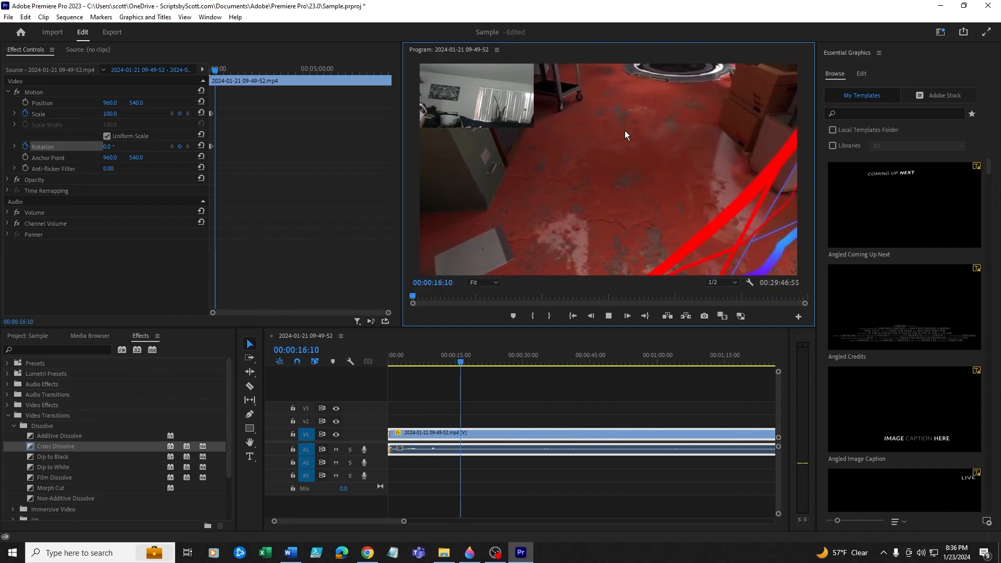
pyautogui.click(607, 317)
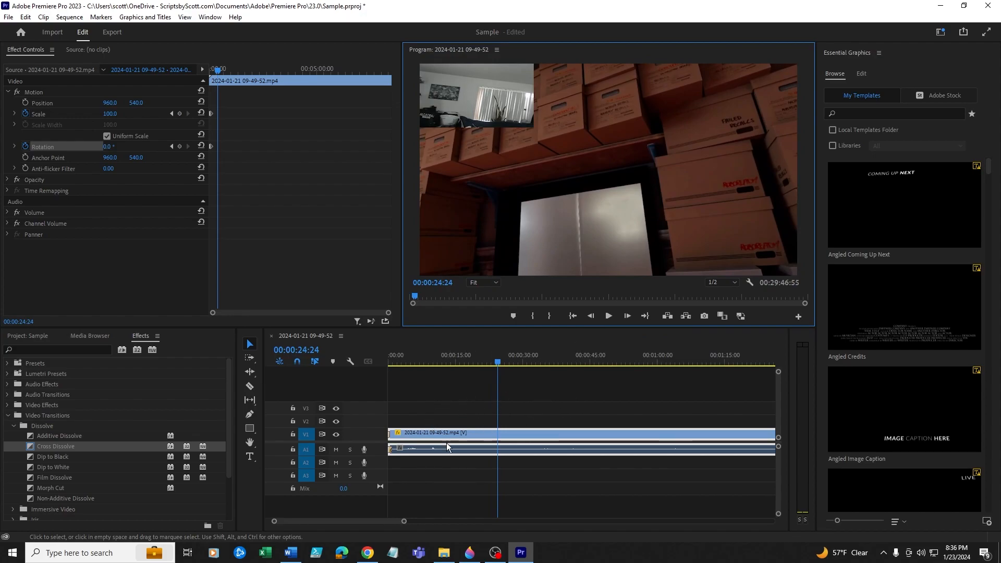
pyautogui.click(572, 316)
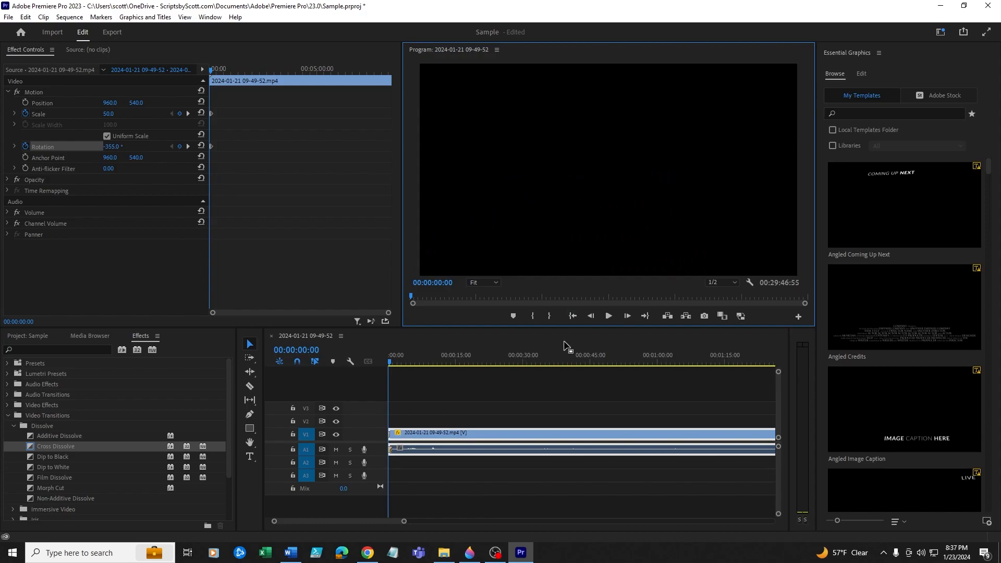
# - Place another copy of the project's source video on track V2, starting at about 00:00:02:33
pyautogui.click(20, 337)
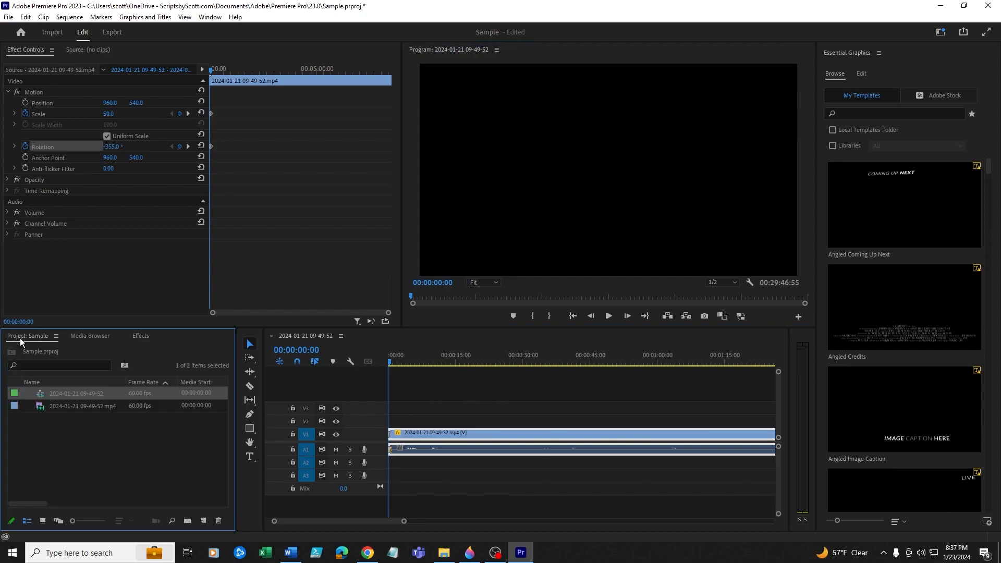
pyautogui.click(53, 431)
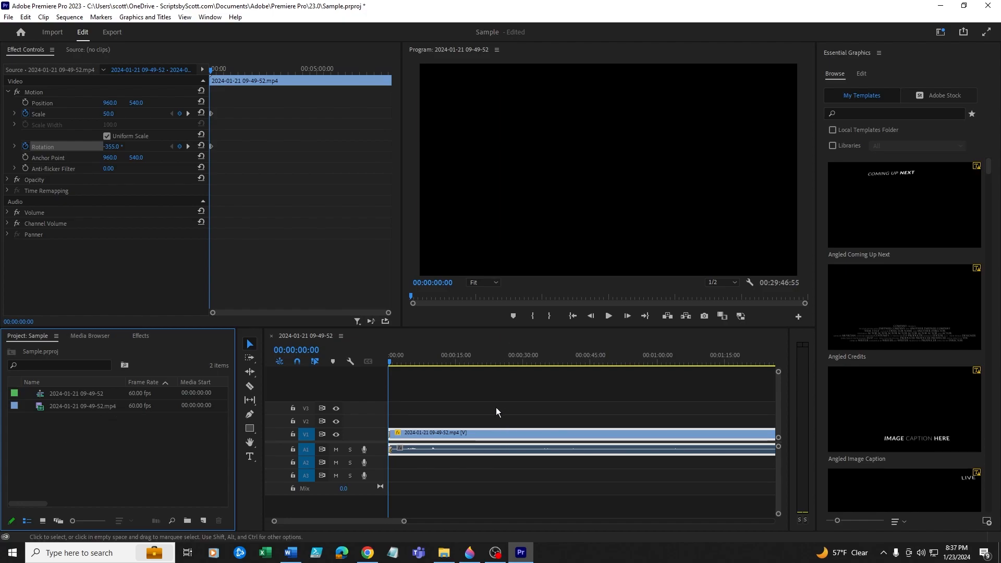
pyautogui.moveTo(74, 407); pyautogui.dragTo(410, 421)
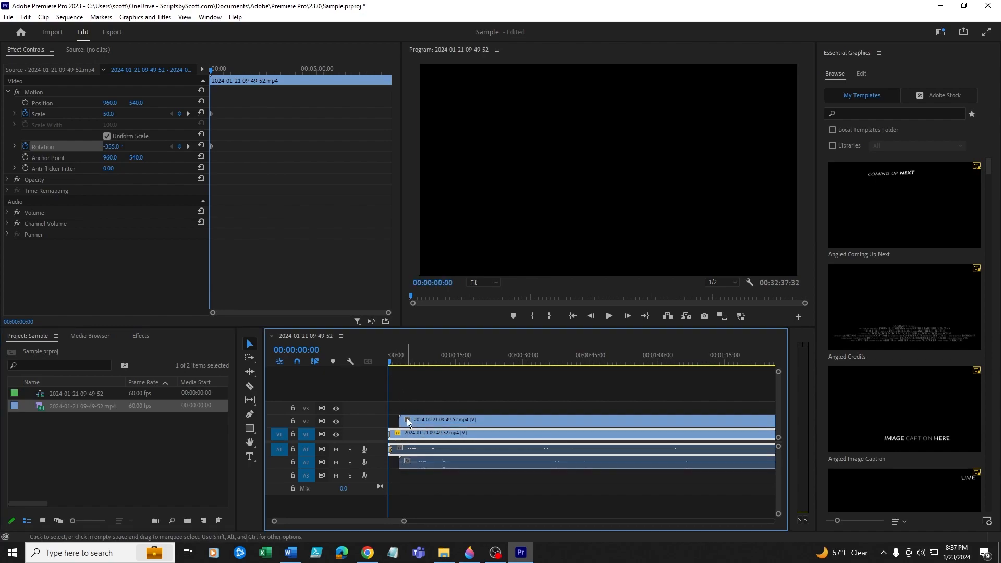
# - Scale the V2 clip to about 51 and play the sequence from the start to about 00:00:09:22
pyautogui.click(408, 422)
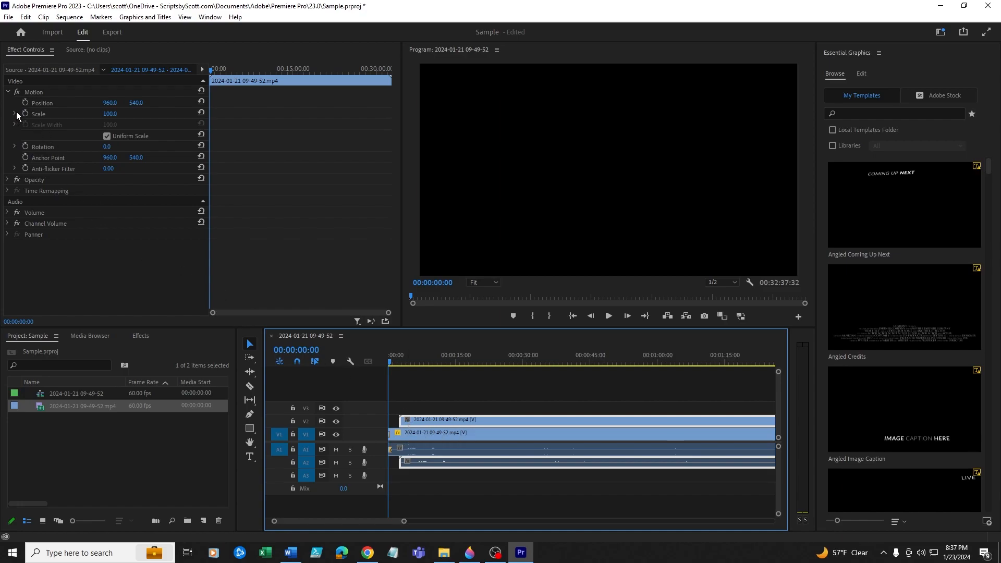
pyautogui.moveTo(103, 115); pyautogui.dragTo(107, 115)
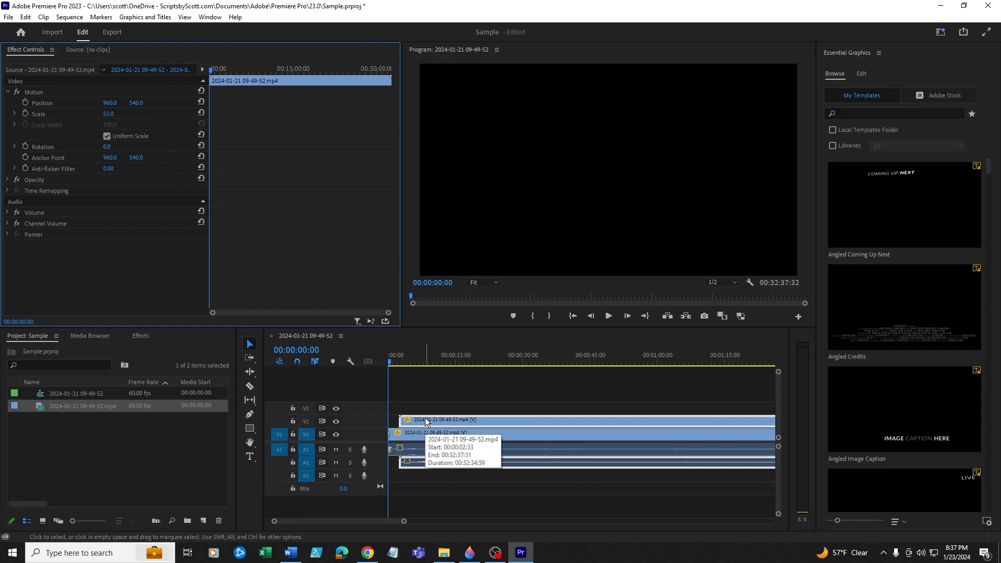
pyautogui.click(577, 318)
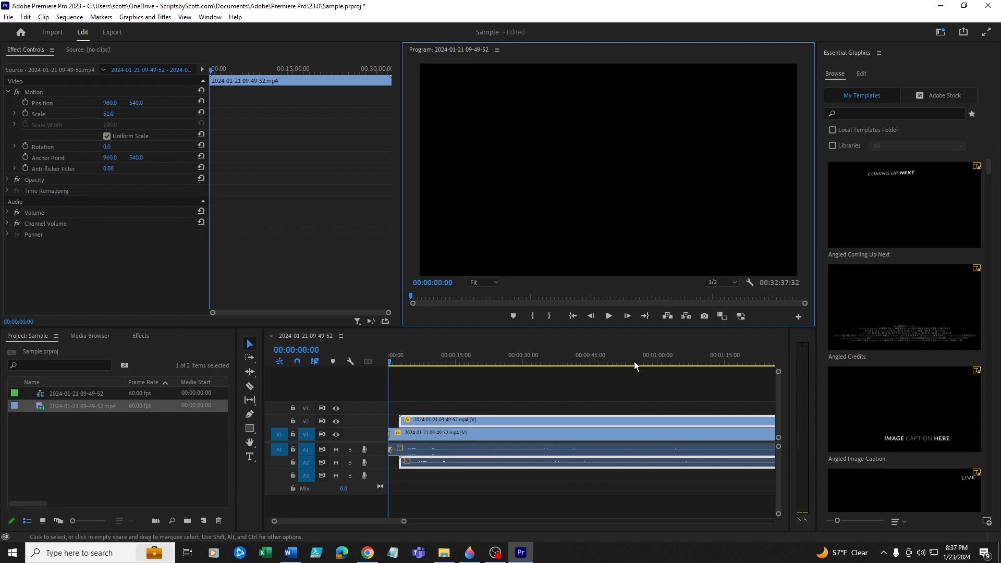
pyautogui.click(609, 317)
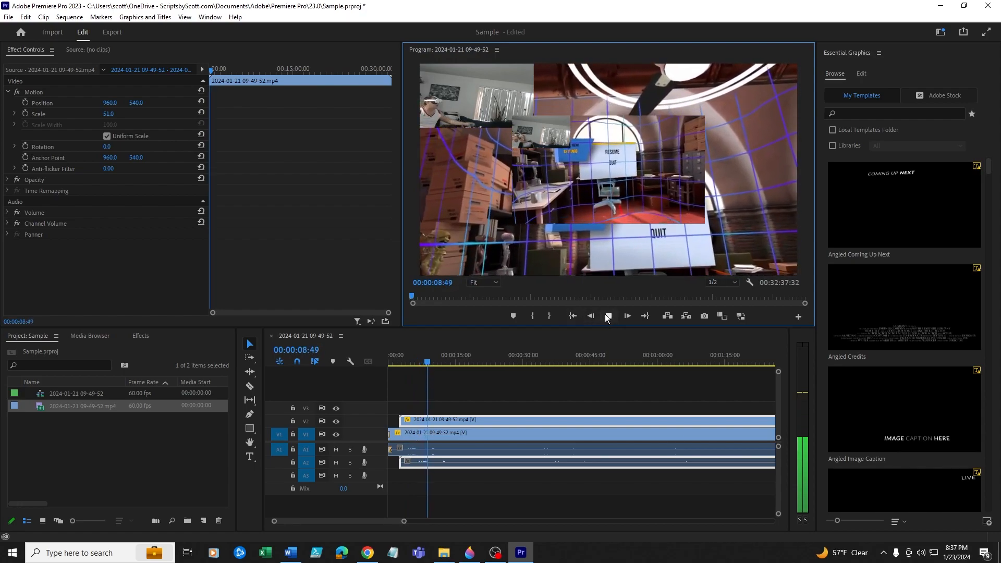
pyautogui.press('space')
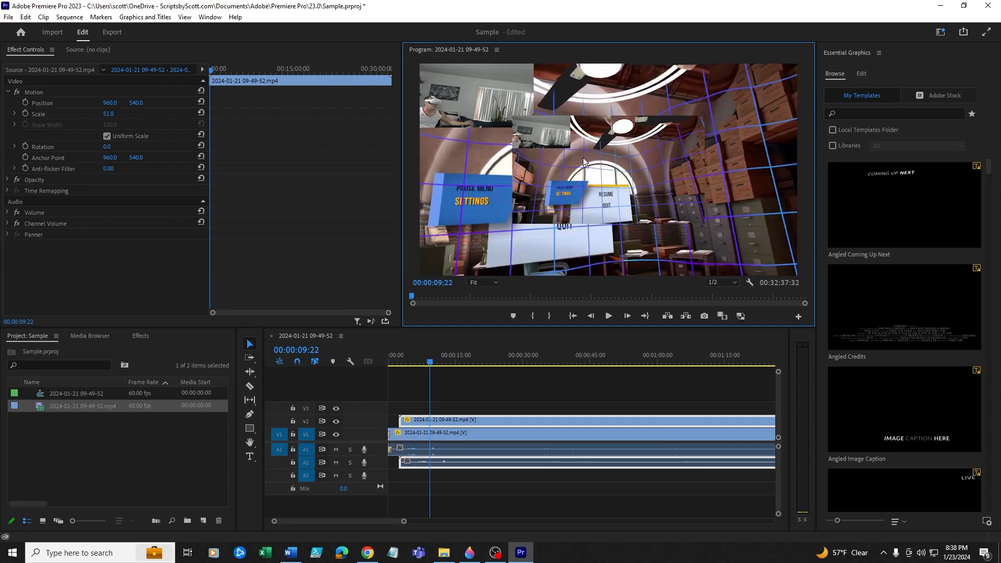
# - Reduce the V2 clip's scale to 38 and set its position to 1554, 203 in the frame's upper-right corner
pyautogui.moveTo(109, 114); pyautogui.dragTo(108, 115)
pyautogui.click(115, 113)
pyautogui.click(118, 111)
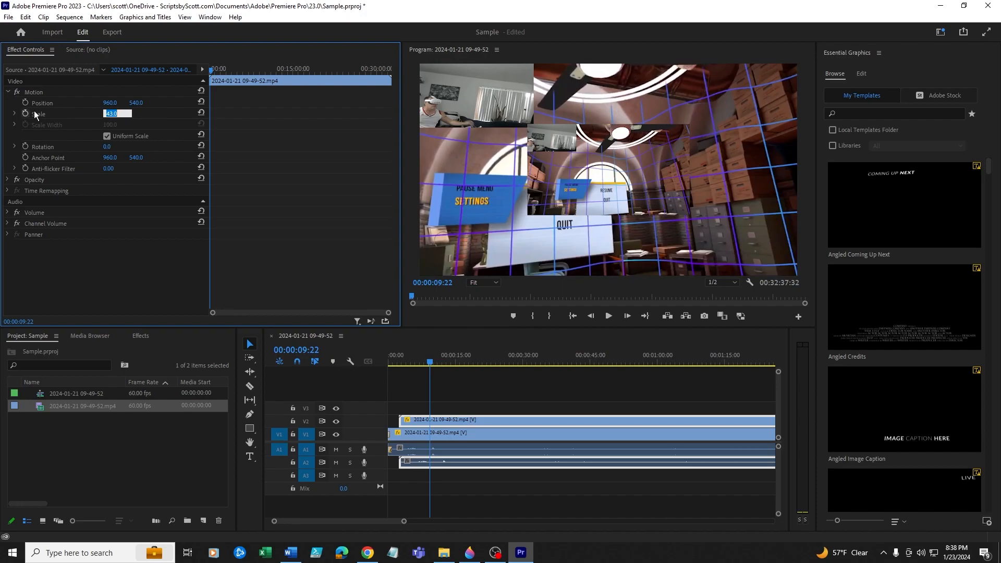
pyautogui.write('54')
pyautogui.press('Return')
pyautogui.moveTo(111, 114); pyautogui.dragTo(104, 113)
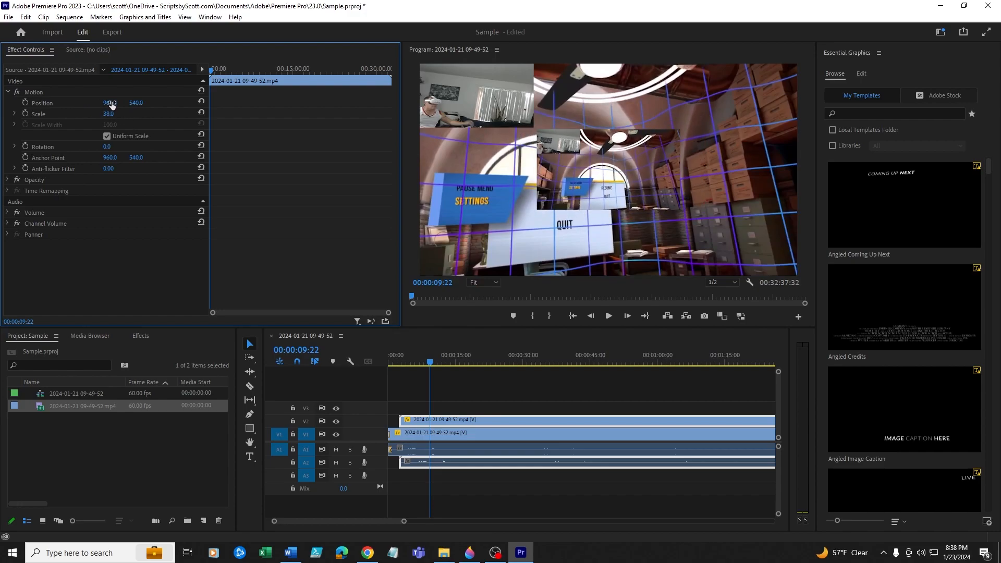
pyautogui.moveTo(136, 102); pyautogui.dragTo(19, 102)
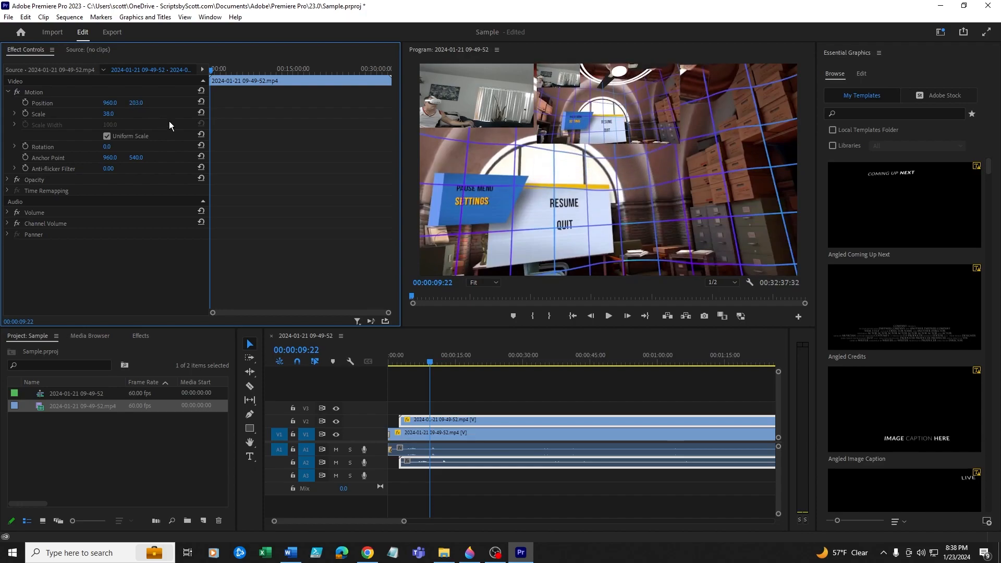
pyautogui.moveTo(110, 103); pyautogui.dragTo(419, 103)
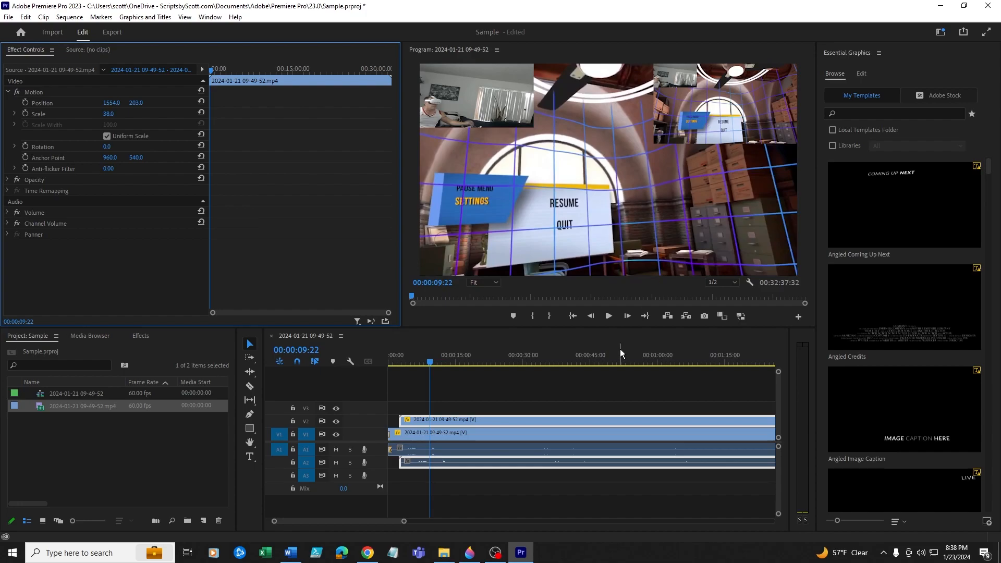
# - Lower the playback resolution to 1/4 and preview the overlay by playing and scrubbing from 00:00:44:08 back to about 00:00:01:38
pyautogui.click(605, 318)
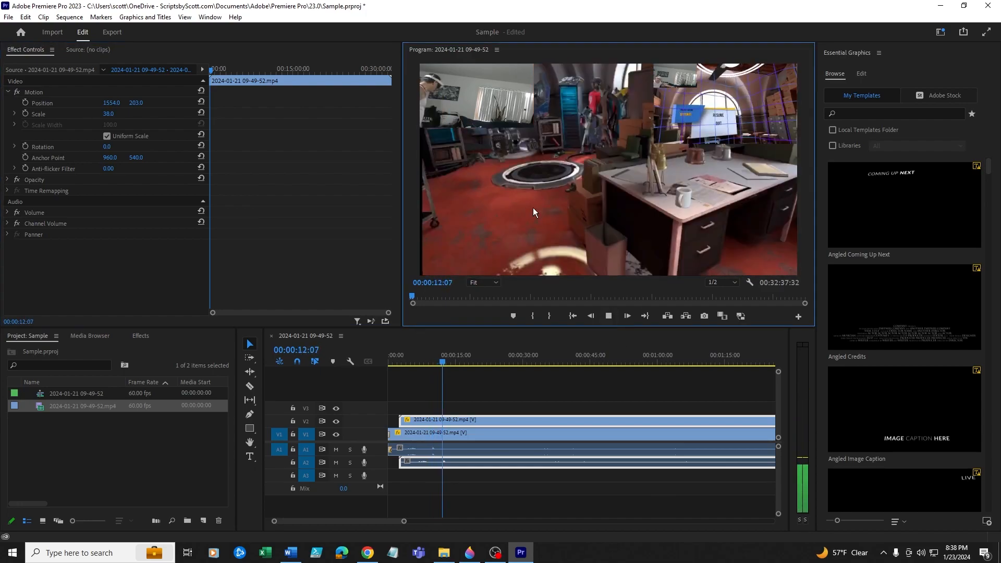
pyautogui.click(609, 315)
pyautogui.click(722, 282)
pyautogui.click(722, 307)
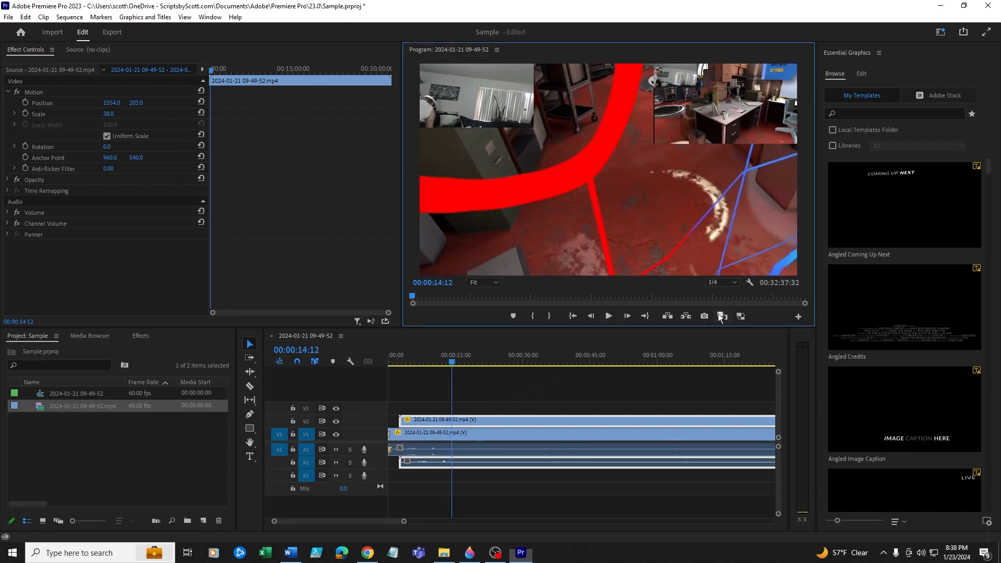
pyautogui.click(584, 363)
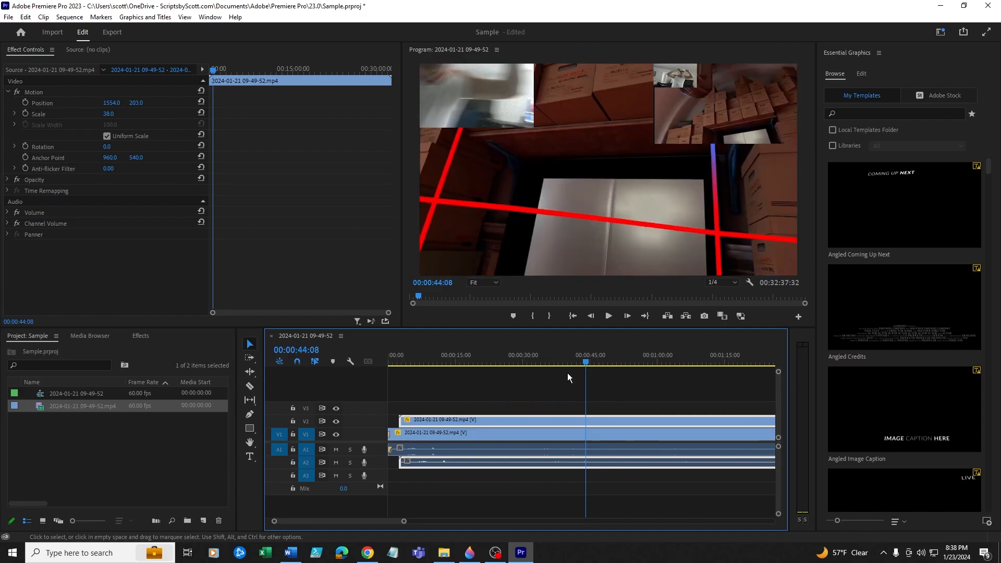
pyautogui.moveTo(584, 363); pyautogui.dragTo(394, 376)
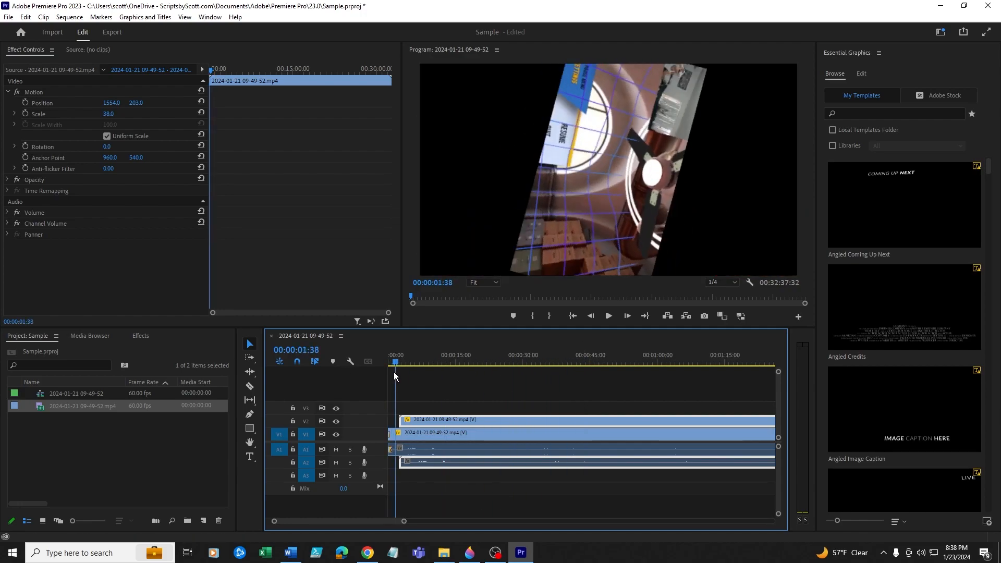
# - Preview the picture-in-picture overlay by playing the sequence from 00:00:03:08 to about 00:00:15:15
pyautogui.moveTo(394, 374); pyautogui.dragTo(401, 372)
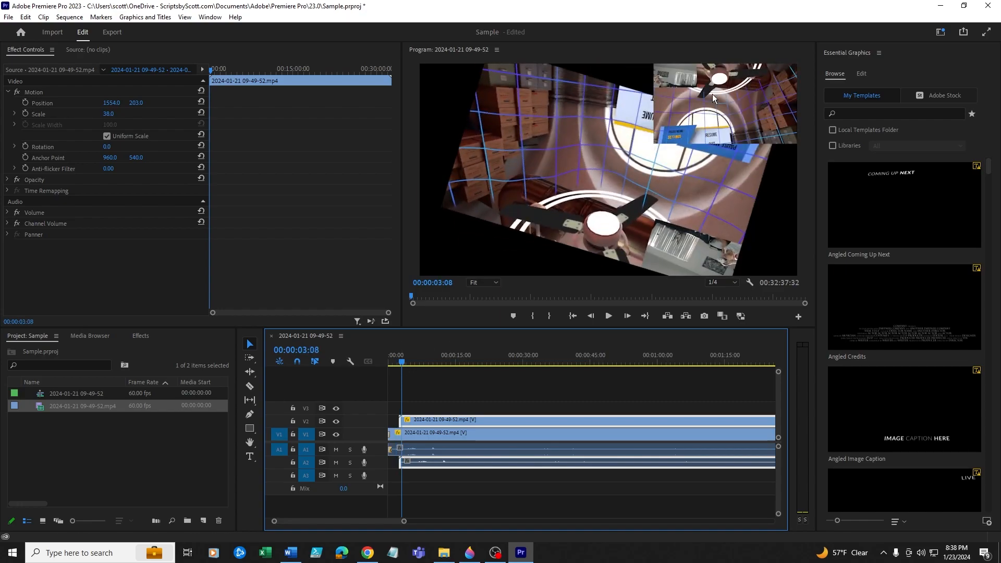
pyautogui.click(610, 317)
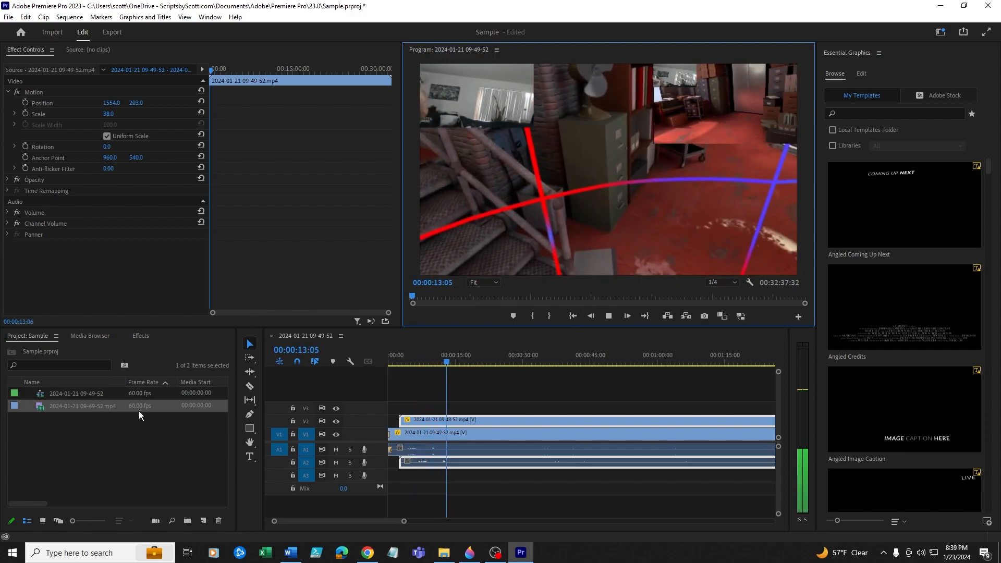
pyautogui.click(606, 317)
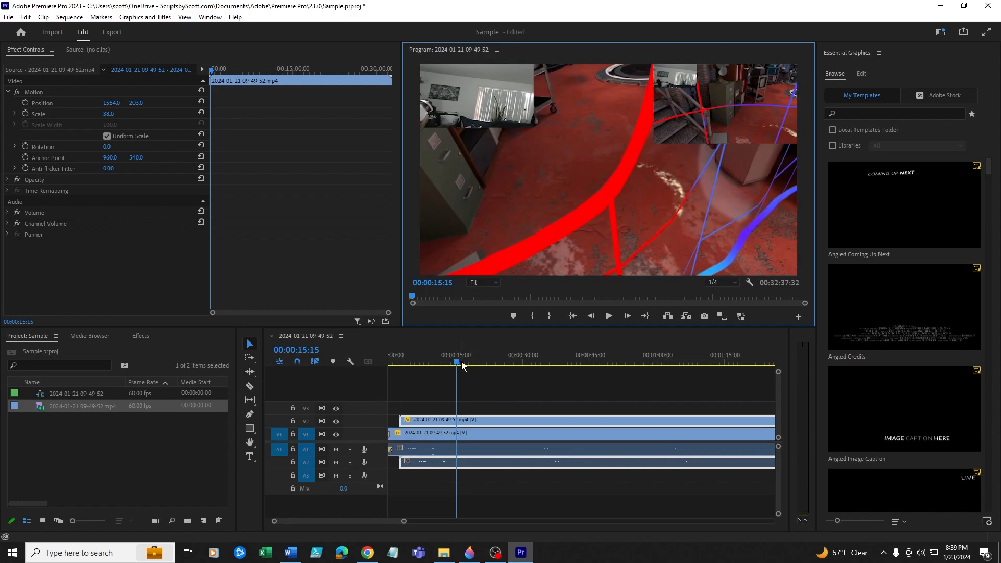
# - Split the V2 clip at about 00:00:15:15 and delete the portion after the cut
pyautogui.click(249, 387)
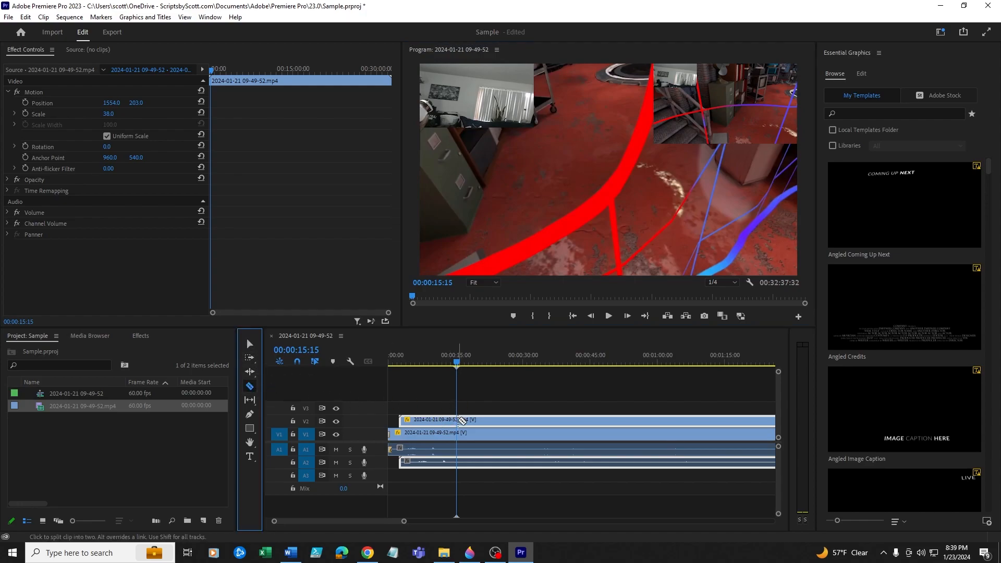
pyautogui.click(460, 419)
pyautogui.click(248, 344)
pyautogui.click(471, 420)
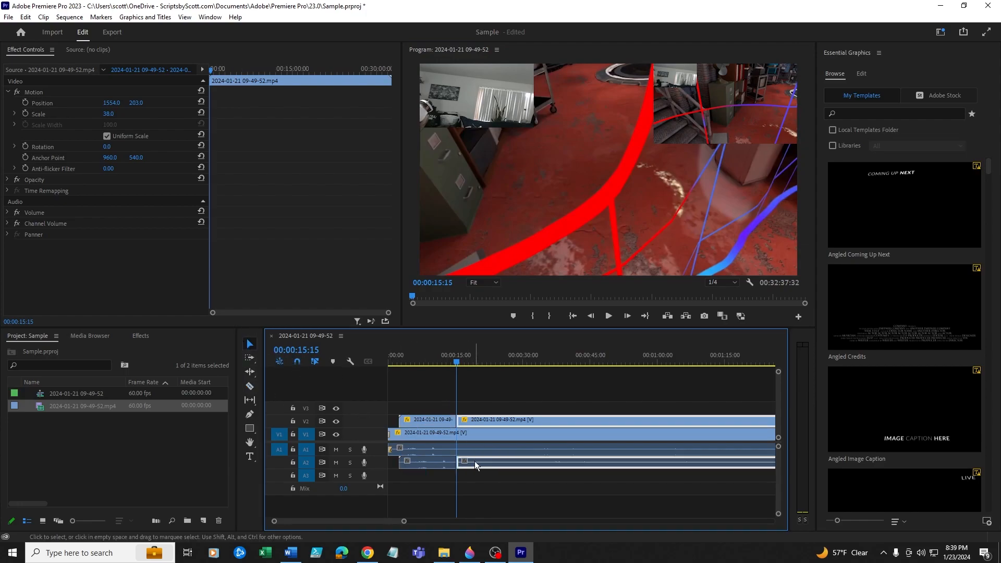
pyautogui.press('Delete')
# - Play the sequence from the start to about 00:00:08:32 to check the shortened overlay
pyautogui.moveTo(457, 363); pyautogui.dragTo(385, 367)
pyautogui.click(608, 316)
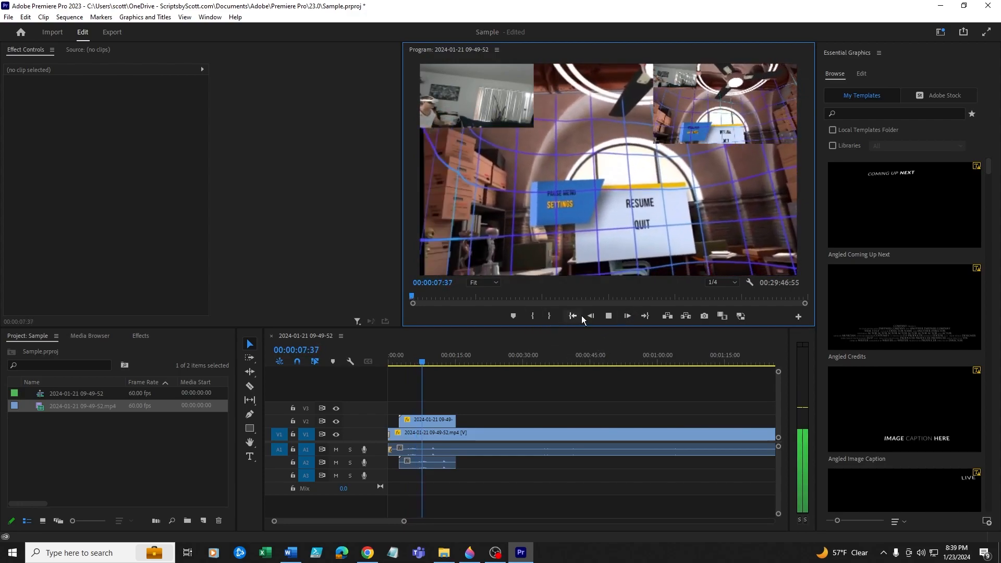
pyautogui.click(609, 316)
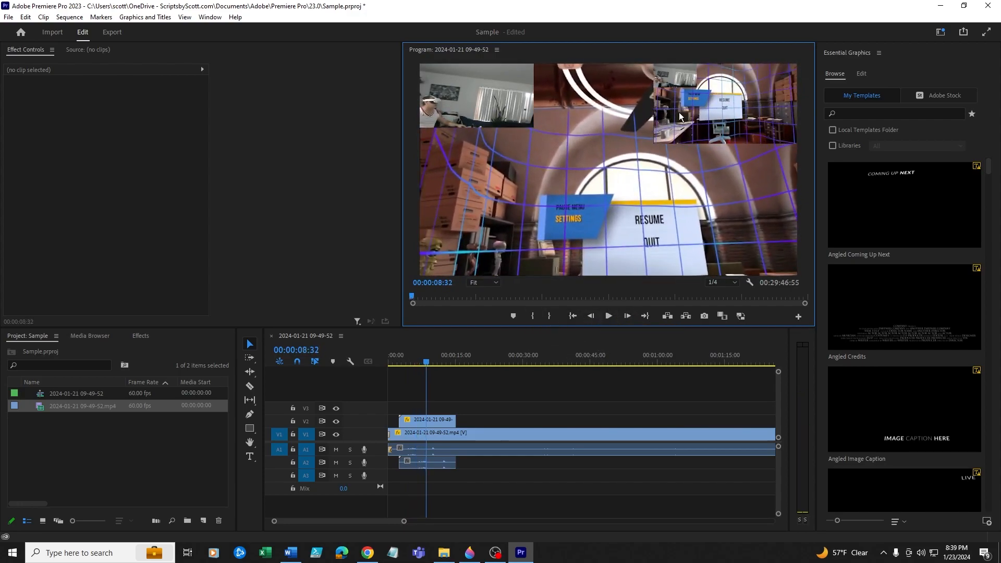
# - Move the V2 overlay clip along the timeline so that it starts at 00:00:05:48
pyautogui.click(423, 363)
pyautogui.moveTo(423, 363)
pyautogui.mouseDown()
pyautogui.moveTo(394, 363)
pyautogui.moveTo(415, 364)
pyautogui.mouseUp()
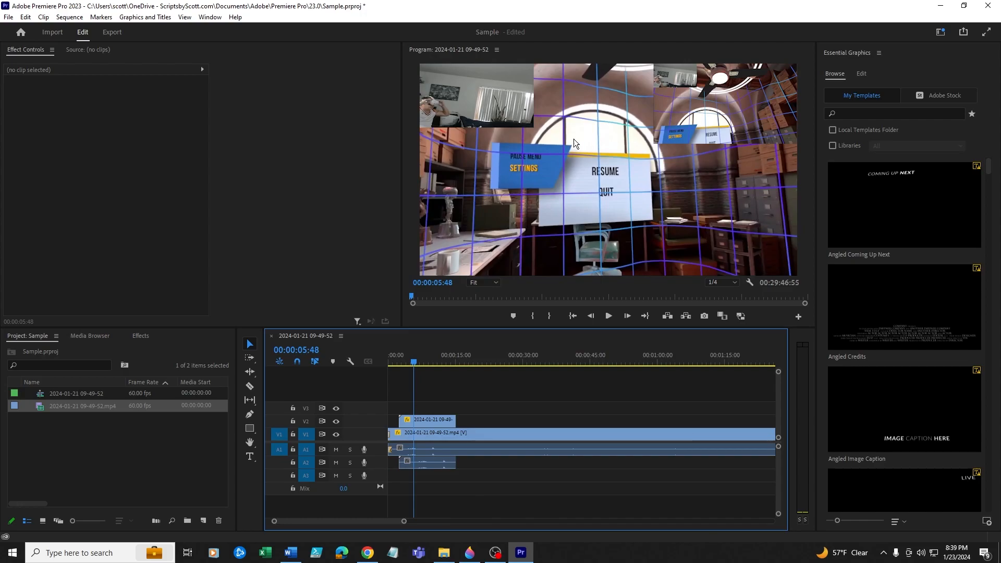
pyautogui.moveTo(425, 421); pyautogui.dragTo(443, 421)
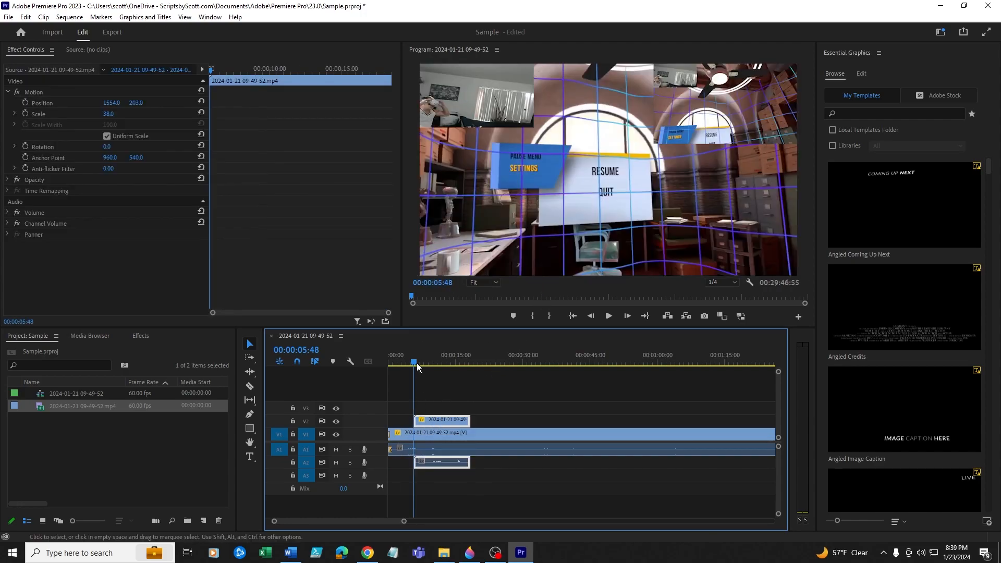
# - Preview the overlay's new entry point, playing from just before the V2 clip to about 00:00:09:09
pyautogui.moveTo(411, 367)
pyautogui.mouseDown()
pyautogui.moveTo(393, 367)
pyautogui.moveTo(407, 367)
pyautogui.mouseUp()
pyautogui.click(609, 316)
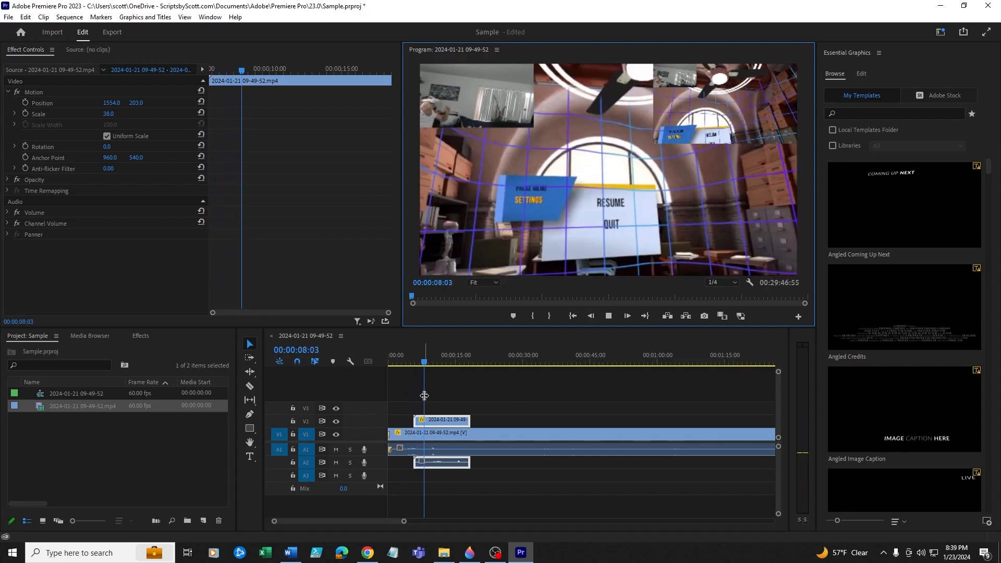
pyautogui.click(608, 317)
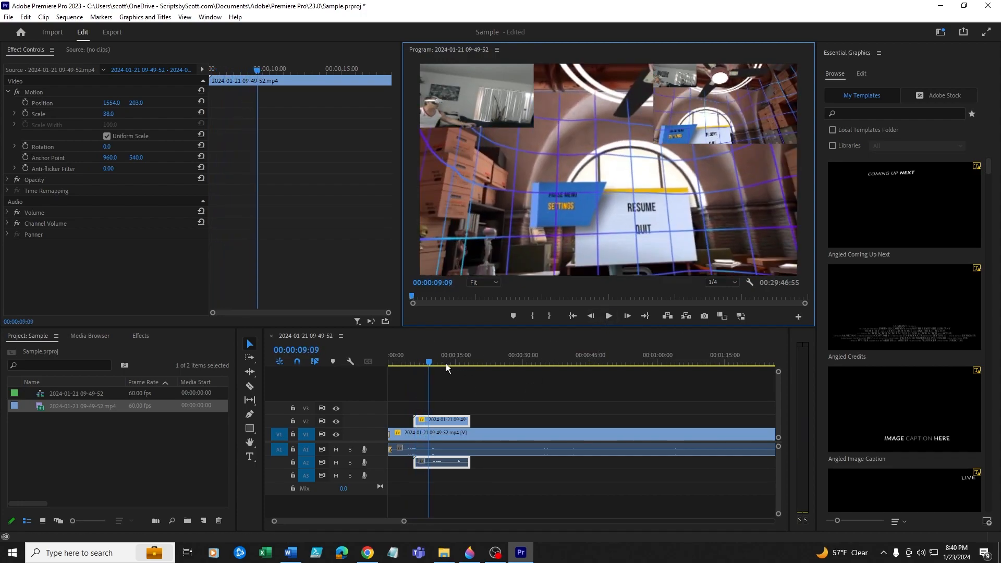
# - Apply the default transitions to both the beginning and the end of the V2 overlay clip
pyautogui.moveTo(422, 365); pyautogui.dragTo(402, 366)
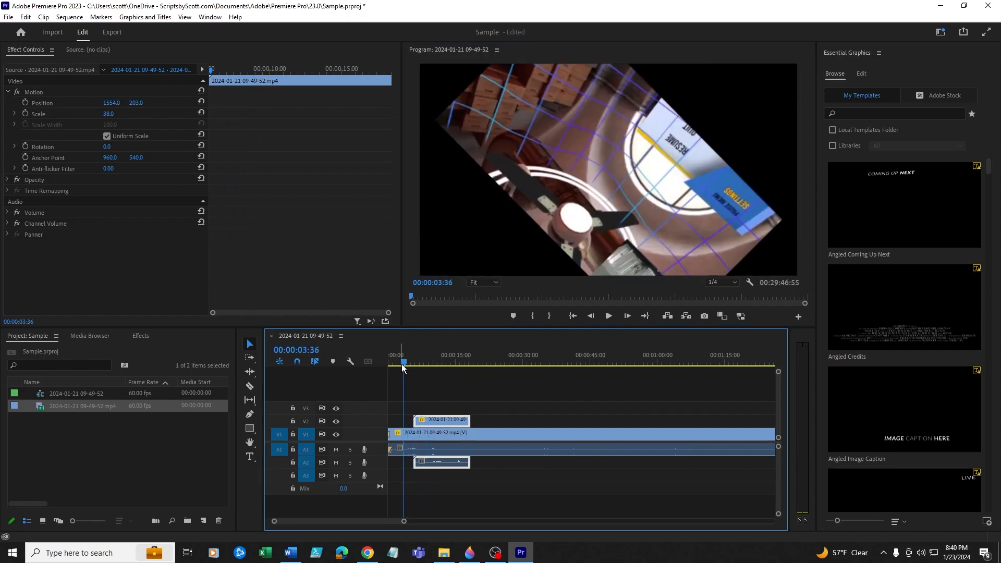
pyautogui.click(439, 392)
pyautogui.rightClick(413, 421)
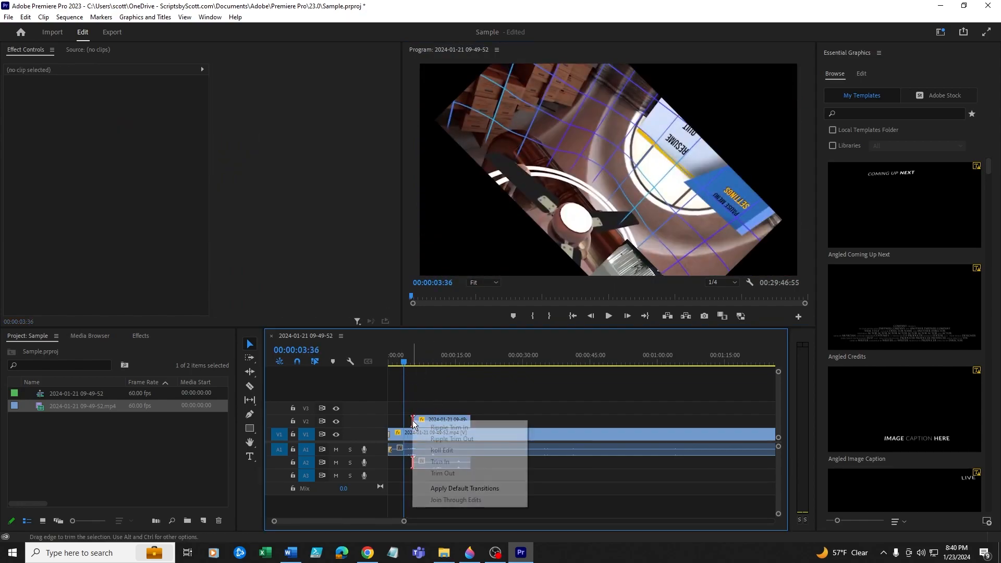
pyautogui.click(467, 491)
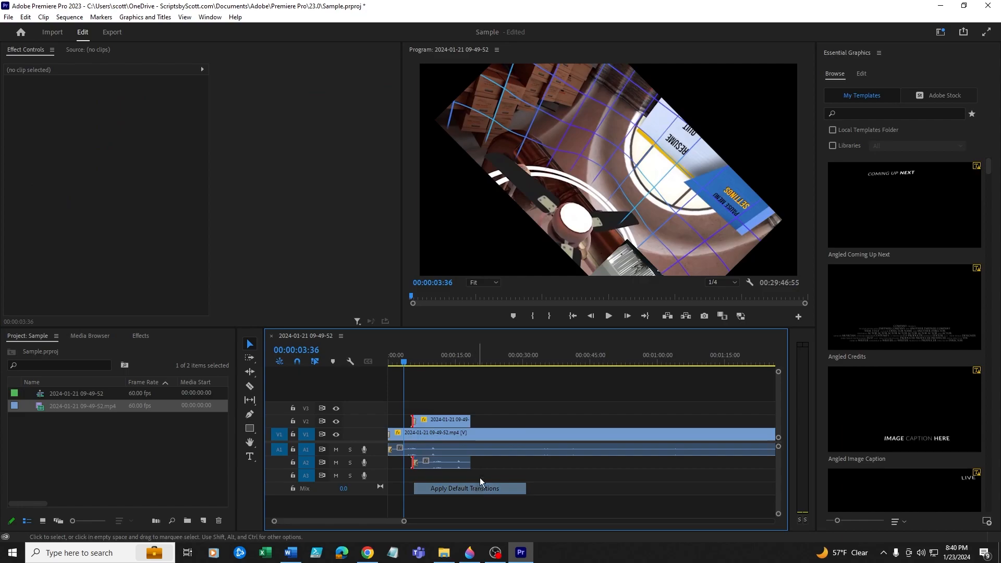
pyautogui.rightClick(469, 420)
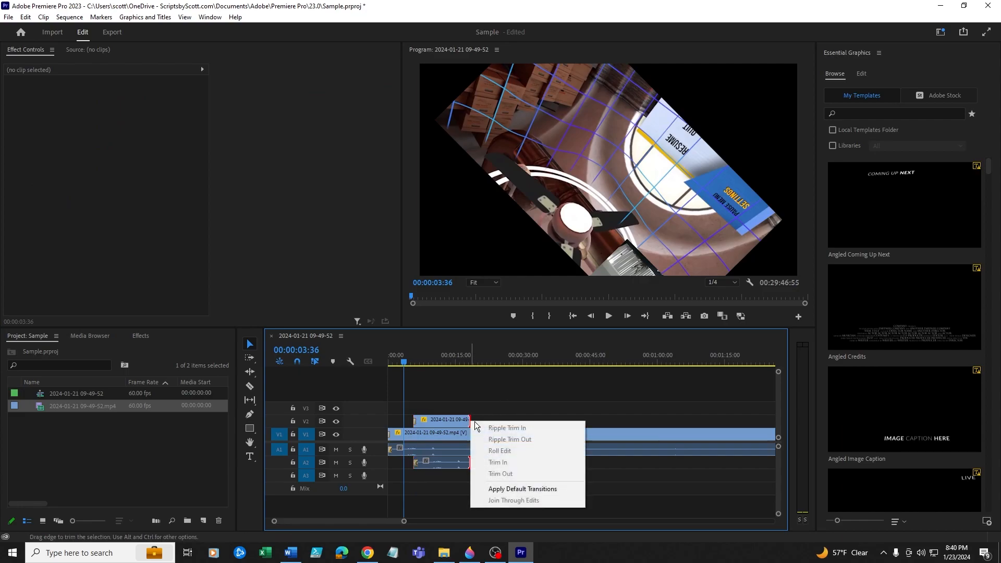
pyautogui.click(501, 490)
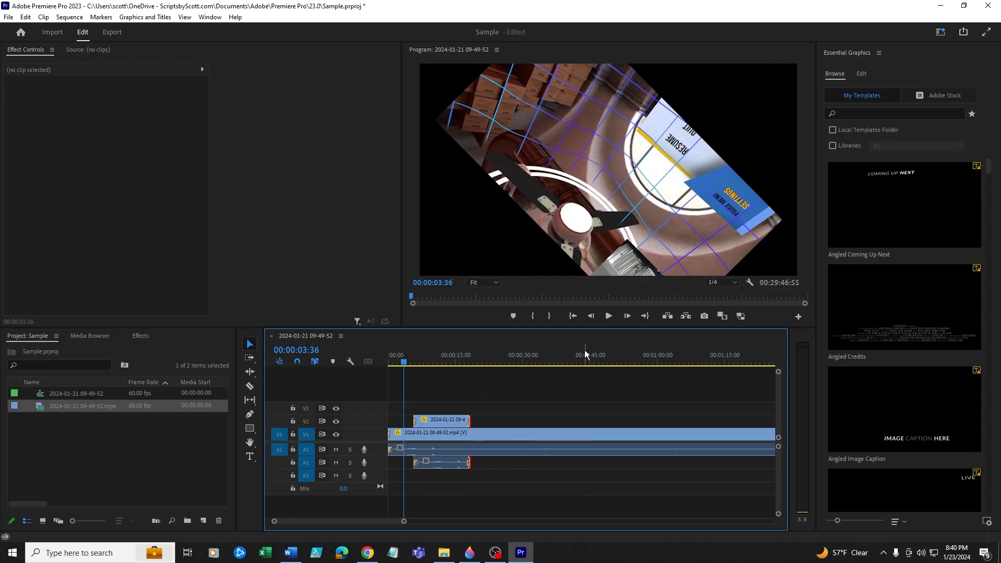
# - Preview the overlay's opening transition from 00:00:03:36 and its closing transition from 00:00:17:32 to about 00:00:19:08
pyautogui.click(608, 316)
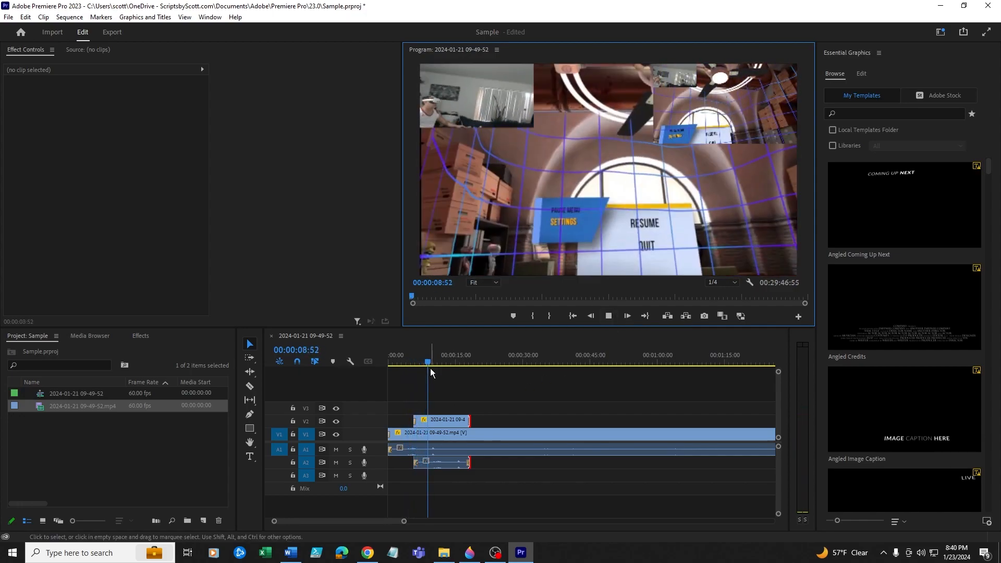
pyautogui.click(466, 364)
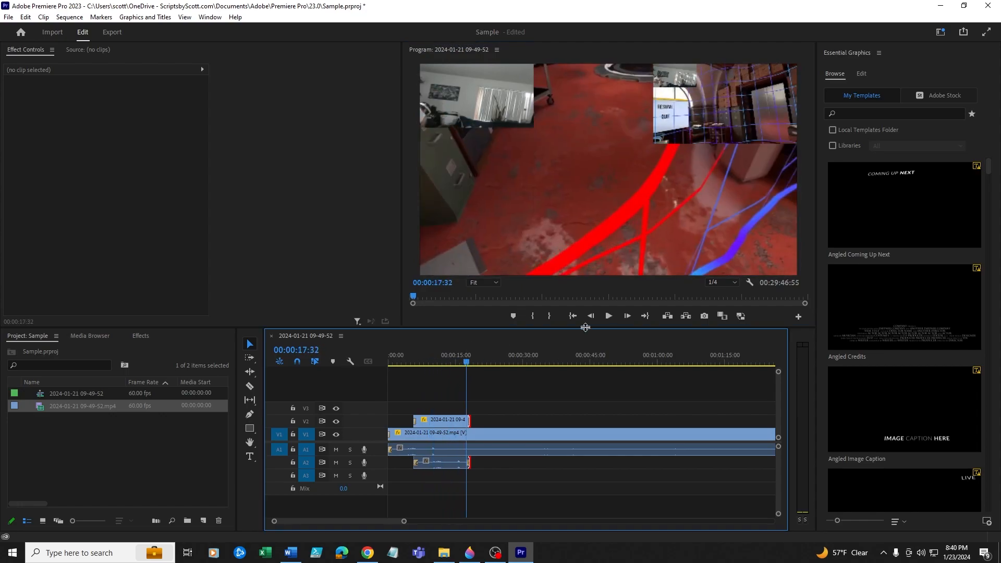
pyautogui.click(608, 316)
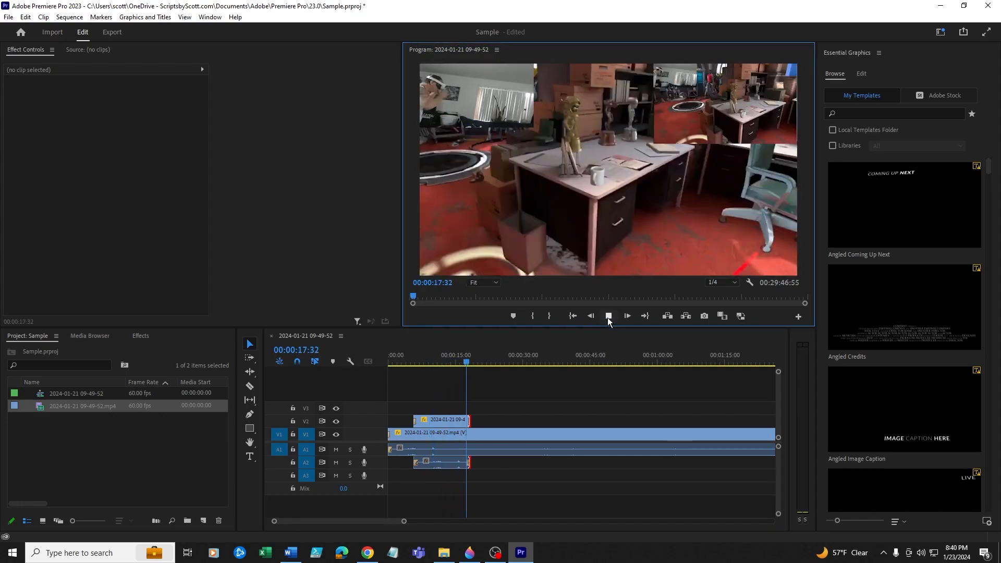
pyautogui.click(608, 318)
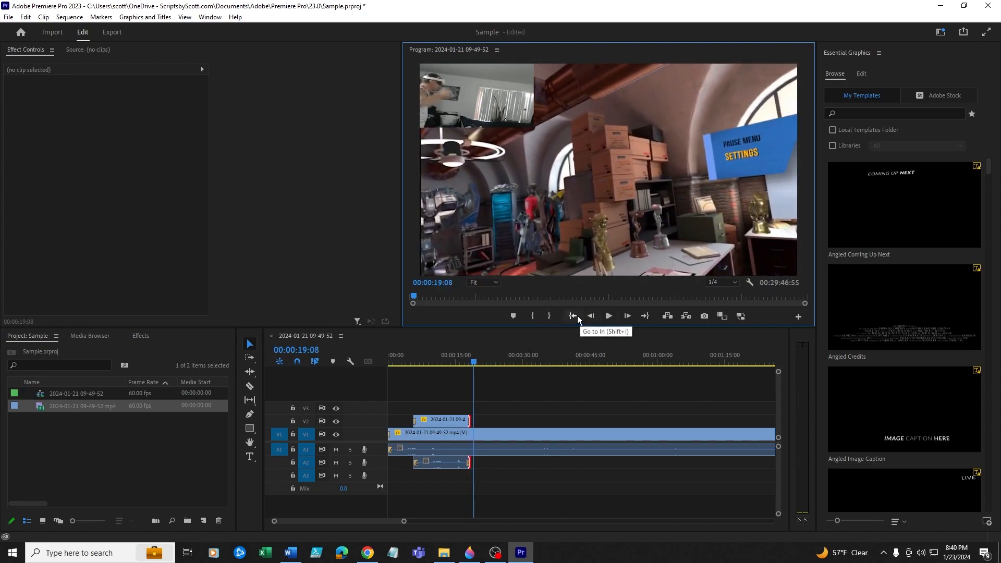
# - Return to the sequence start and compare the motion settings of the V2 overlay clip and the V1 clip
pyautogui.click(576, 315)
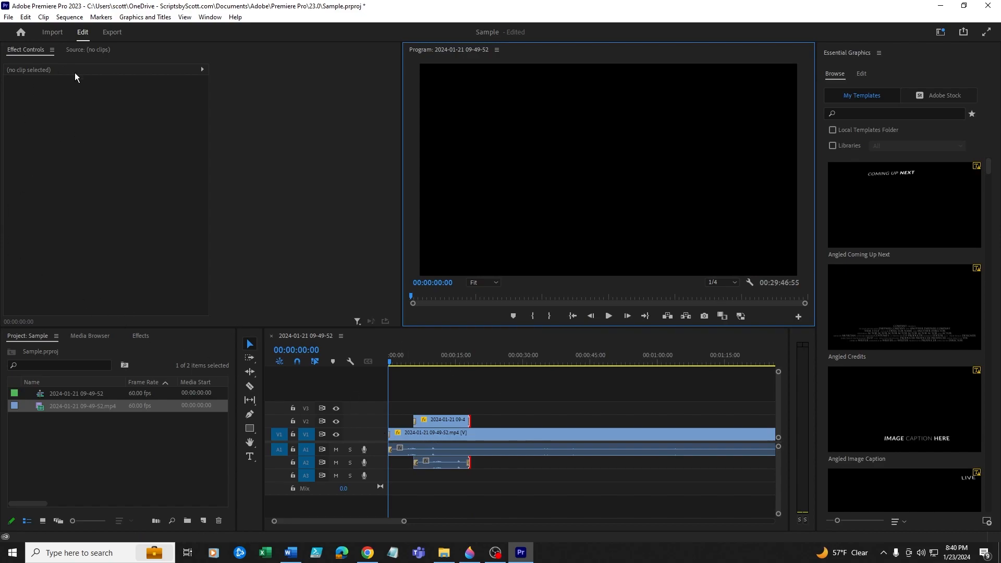
pyautogui.click(436, 423)
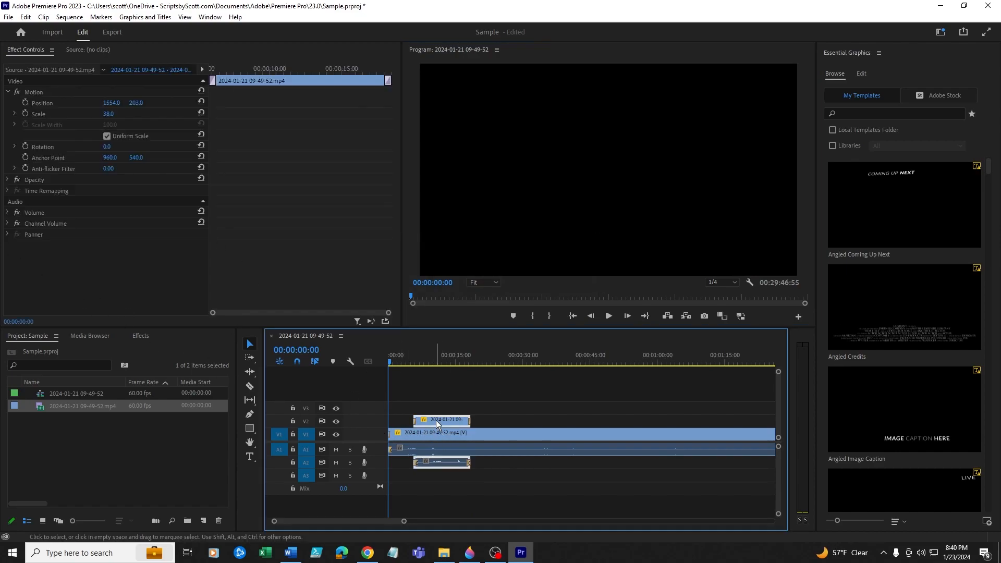
pyautogui.click(495, 411)
pyautogui.click(498, 433)
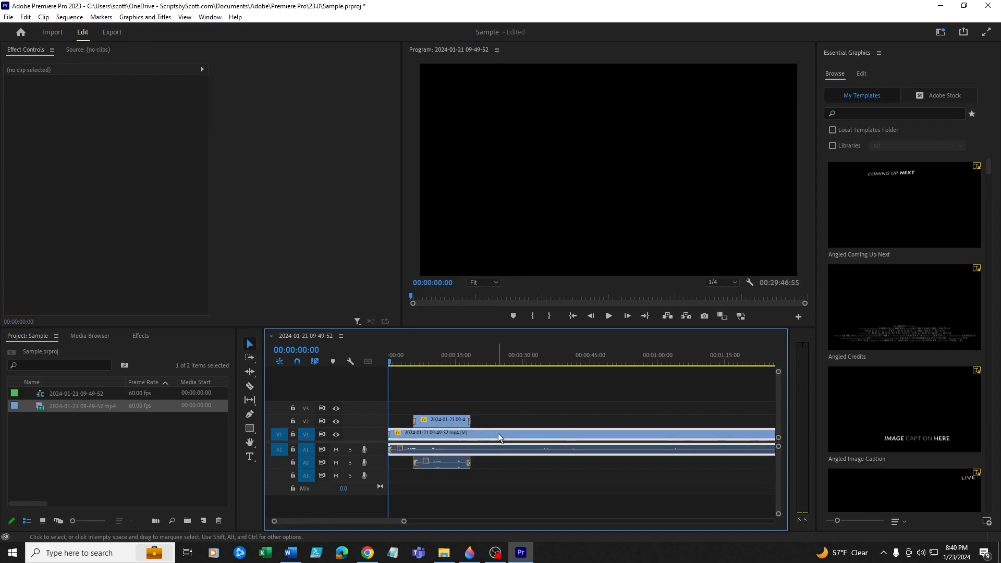
pyautogui.click(460, 405)
pyautogui.click(456, 420)
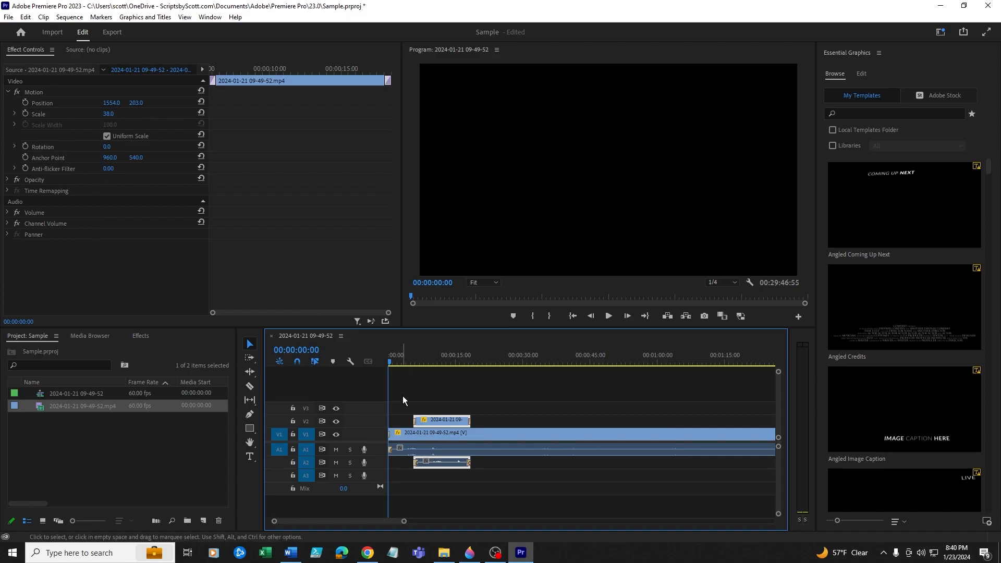
pyautogui.click(425, 432)
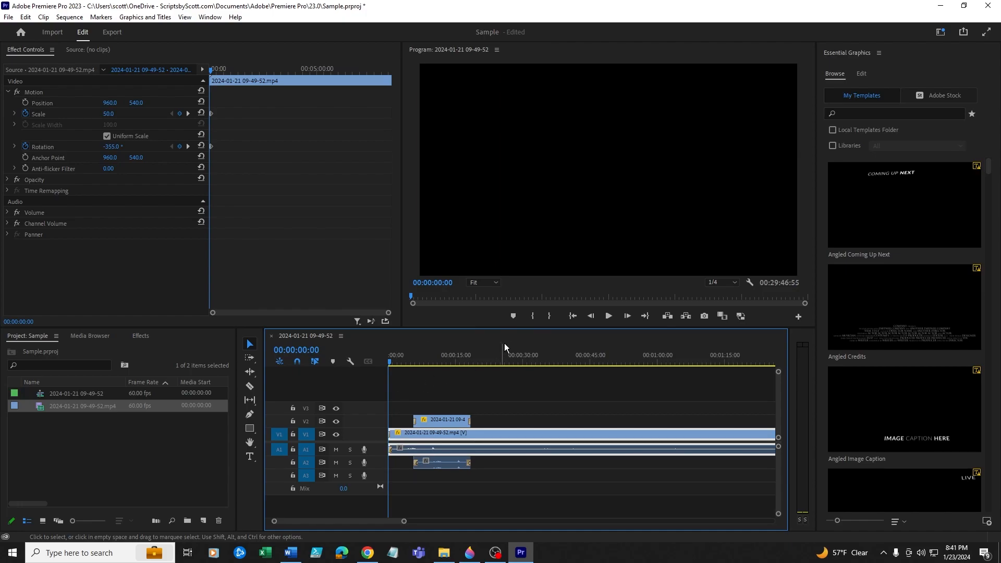
pyautogui.click(574, 317)
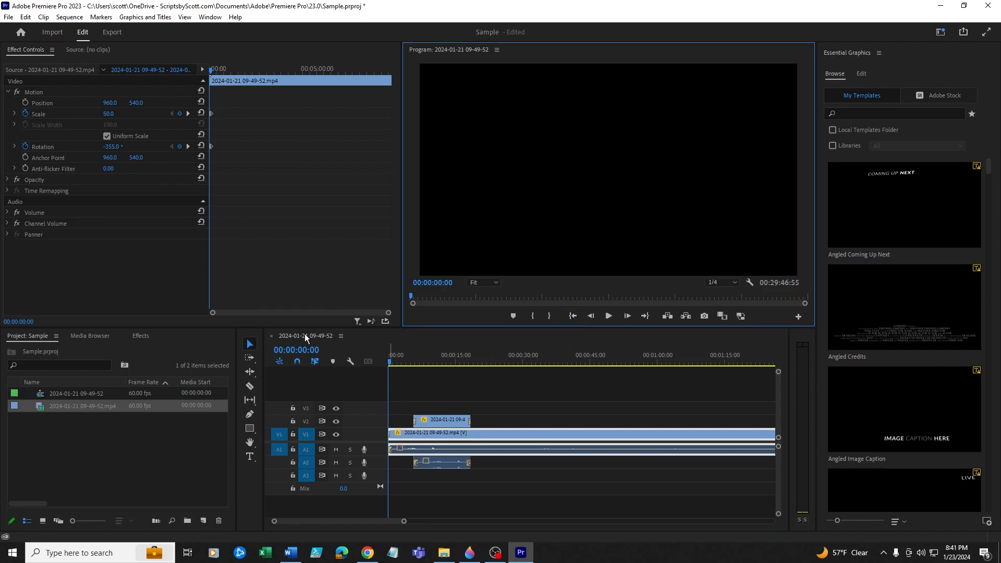
pyautogui.click(500, 419)
pyautogui.click(502, 435)
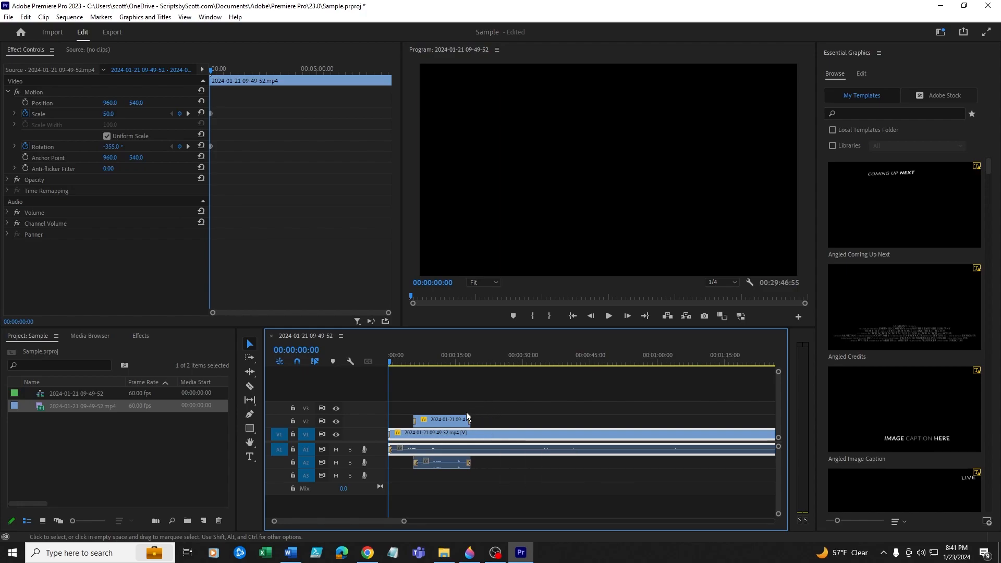
# - Enable Position keyframing on the V1 clip at the sequence start and offset the frame, with its vertical position at 635
pyautogui.click(25, 102)
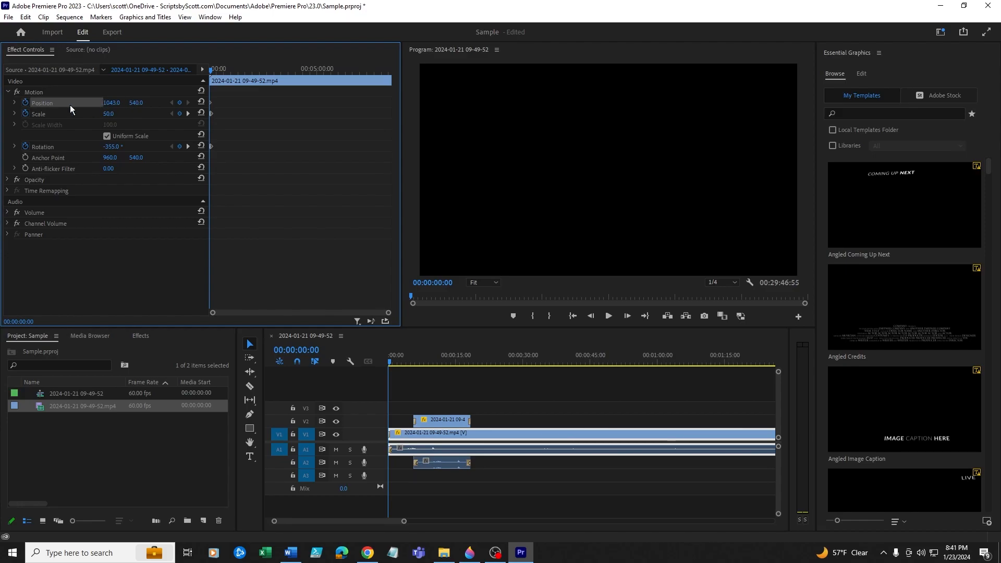
pyautogui.click(202, 102)
pyautogui.moveTo(134, 103); pyautogui.dragTo(134, 107)
# - Add a V1 Position keyframe at 00:00:03:57 with the values 960, 540
pyautogui.moveTo(390, 361); pyautogui.dragTo(406, 358)
pyautogui.click(112, 102)
pyautogui.write('9')
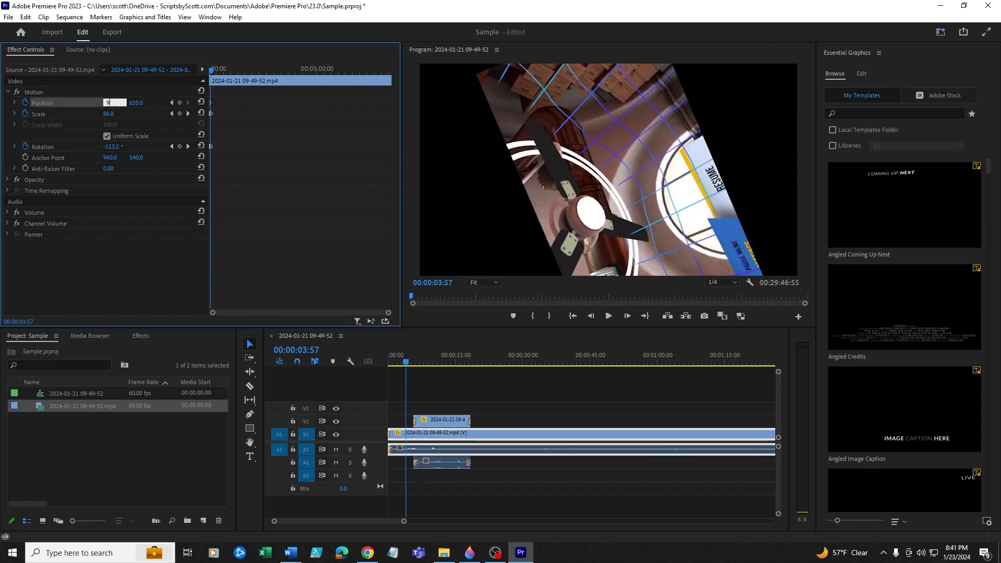
pyautogui.write('60')
pyautogui.press('Return')
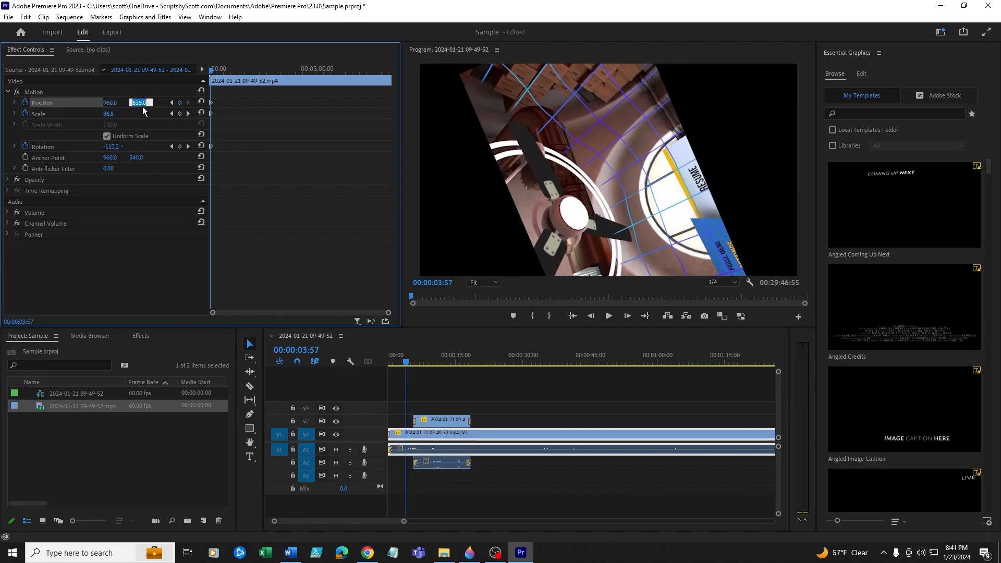
pyautogui.write('540')
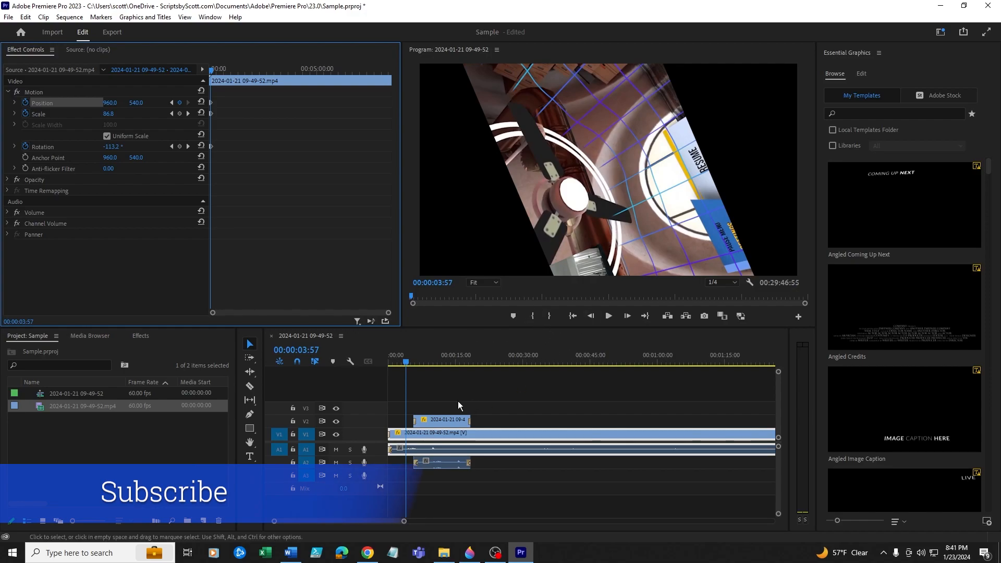
# - Play the sequence from the start to about 00:00:18:14 and examine the V1 clip's position, scale and rotation keyframes up close
pyautogui.click(577, 317)
pyautogui.click(602, 314)
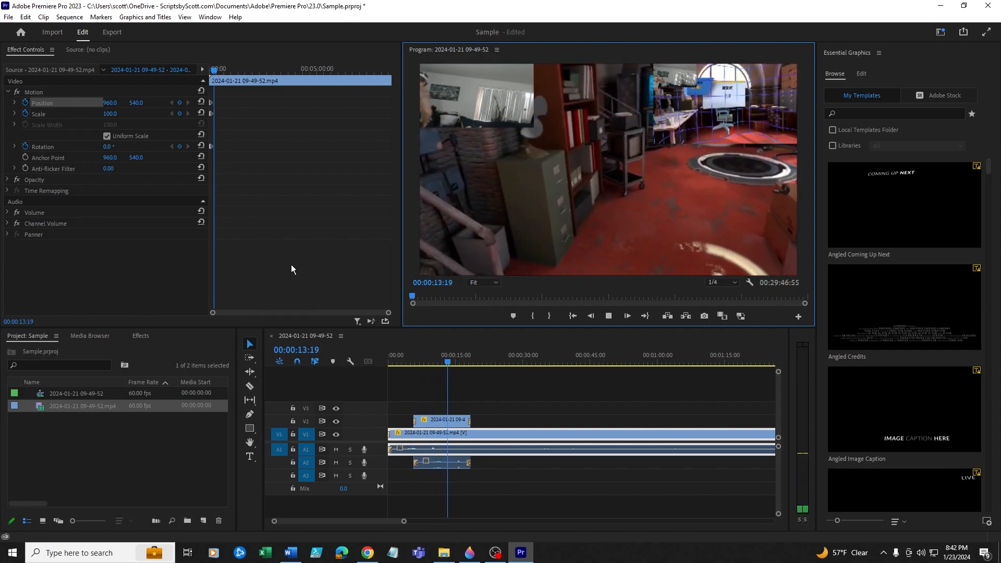
pyautogui.click(387, 314)
pyautogui.moveTo(387, 314); pyautogui.dragTo(311, 316)
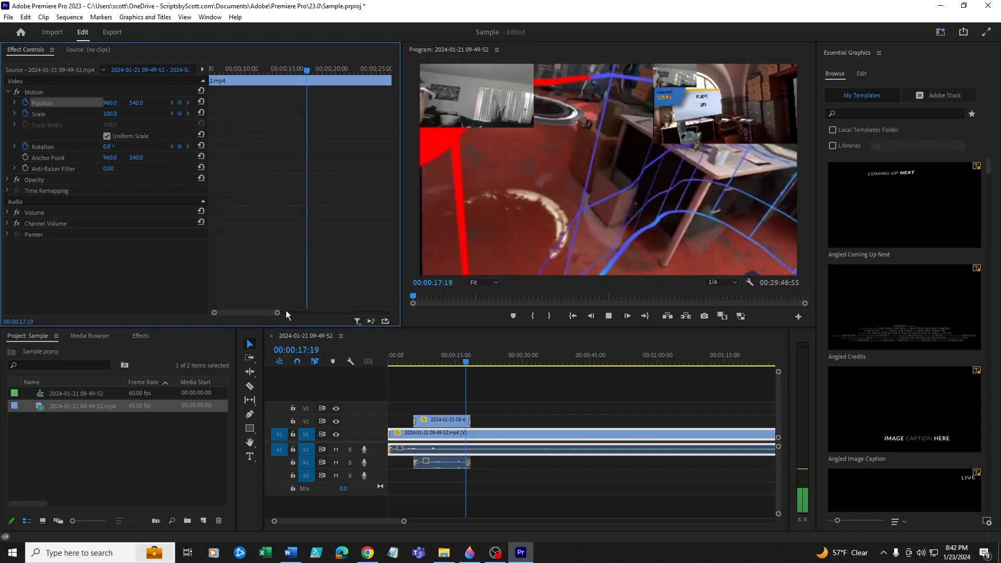
pyautogui.click(608, 316)
pyautogui.moveTo(249, 312); pyautogui.dragTo(329, 310)
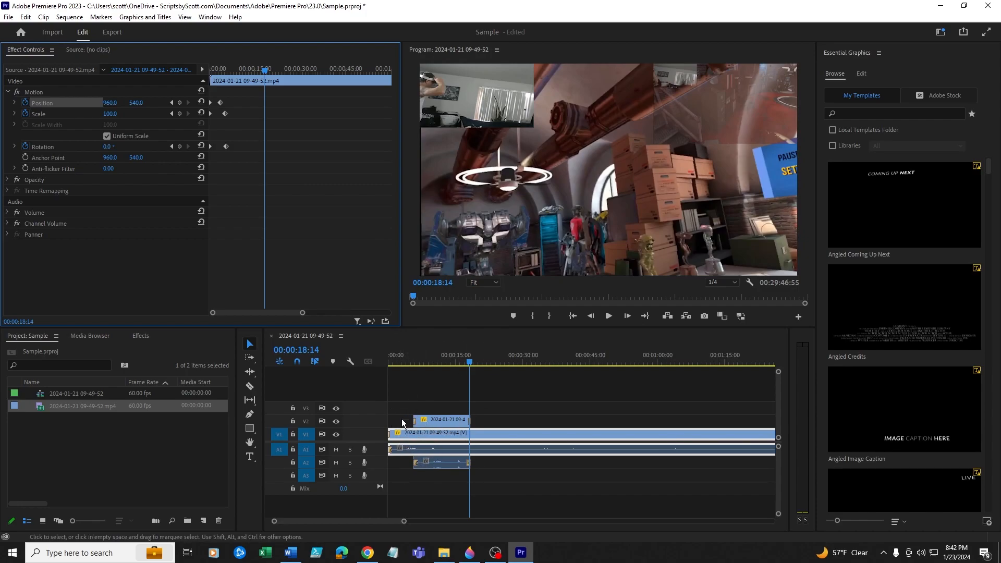
pyautogui.moveTo(303, 315); pyautogui.dragTo(220, 315)
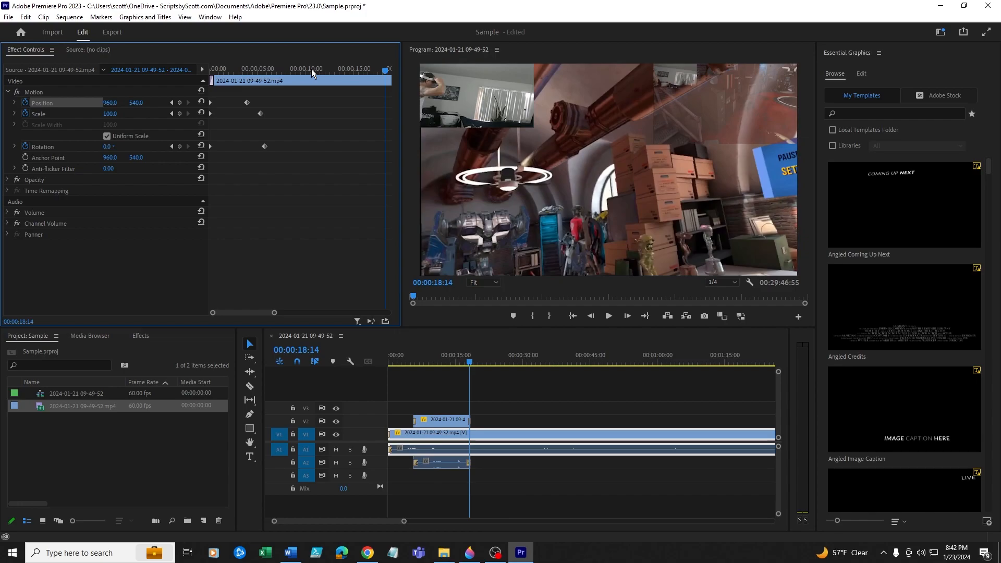
# - Reset the V1 clip's Position and turn off its keyframing, removing all Position keyframes
pyautogui.click(201, 104)
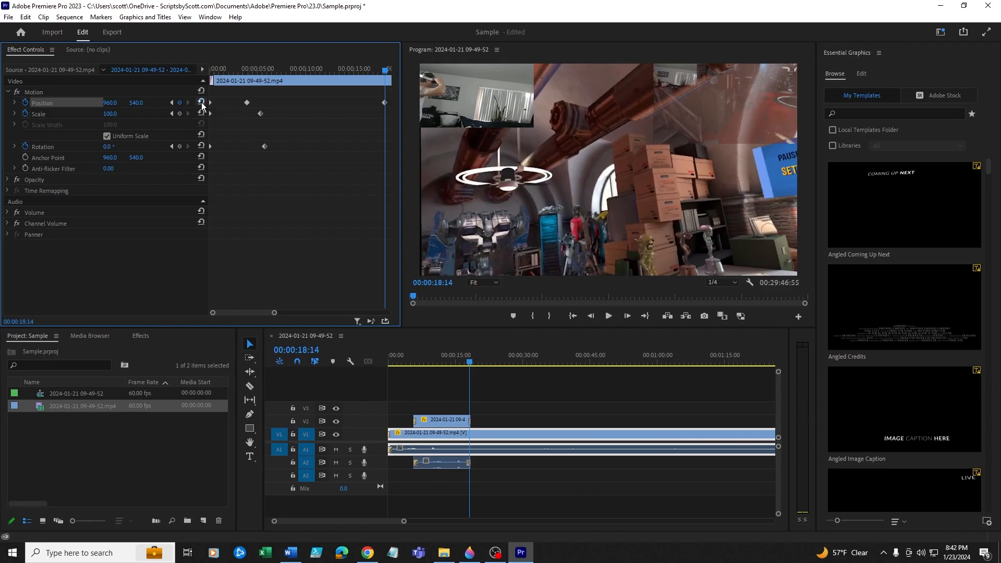
pyautogui.click(25, 103)
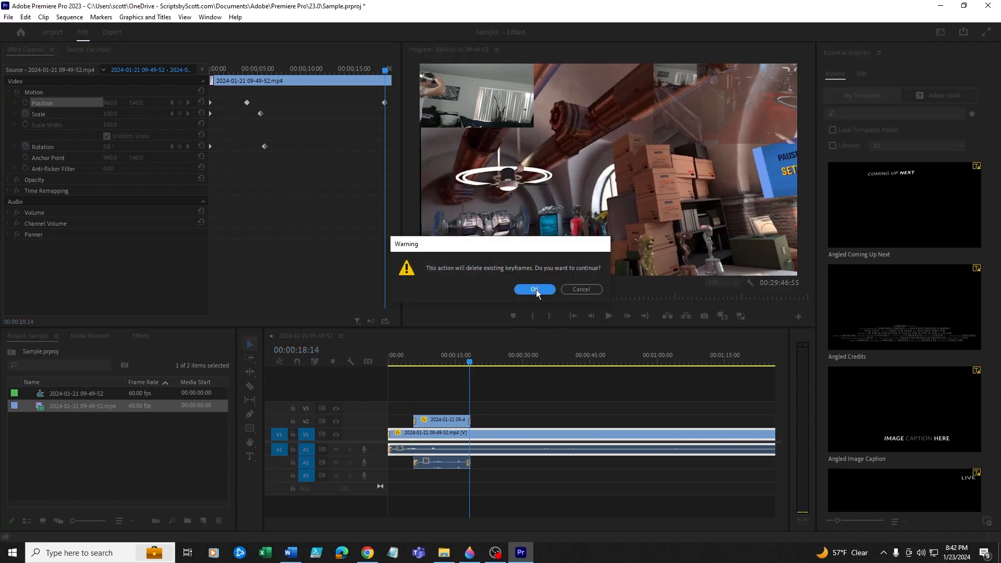
pyautogui.click(535, 289)
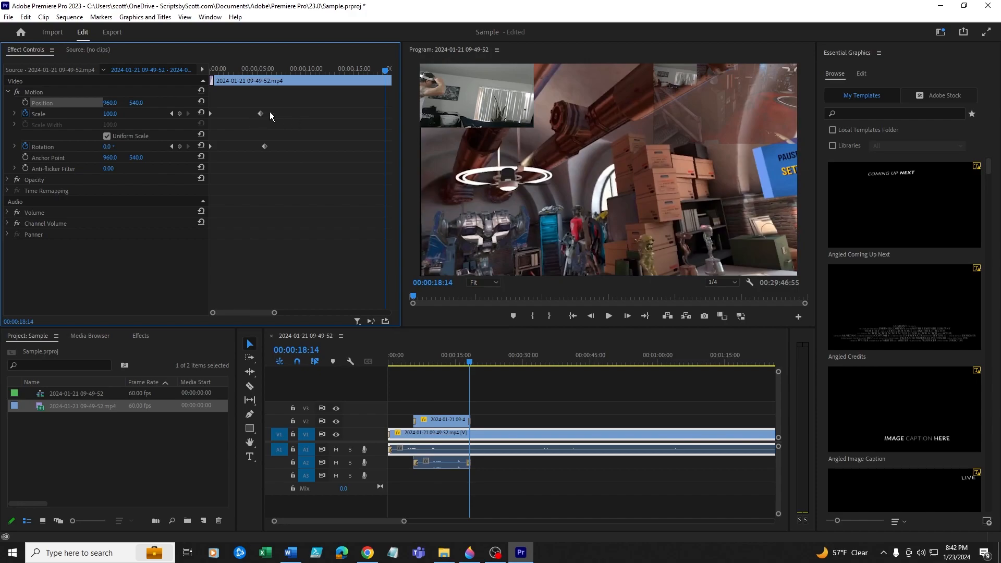
# - Move the V1 clip's second Scale keyframe to about 00:00:05:43, in line with the second Rotation keyframe
pyautogui.moveTo(385, 71); pyautogui.dragTo(263, 79)
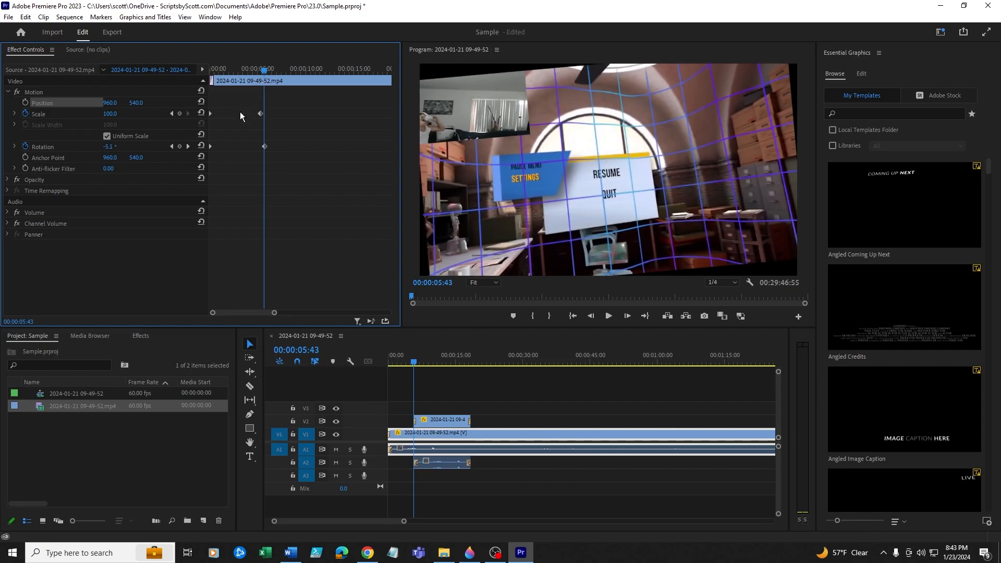
pyautogui.moveTo(261, 114); pyautogui.dragTo(264, 114)
pyautogui.moveTo(274, 312)
pyautogui.mouseDown()
pyautogui.moveTo(293, 309)
pyautogui.moveTo(263, 311)
pyautogui.moveTo(291, 307)
pyautogui.mouseUp()
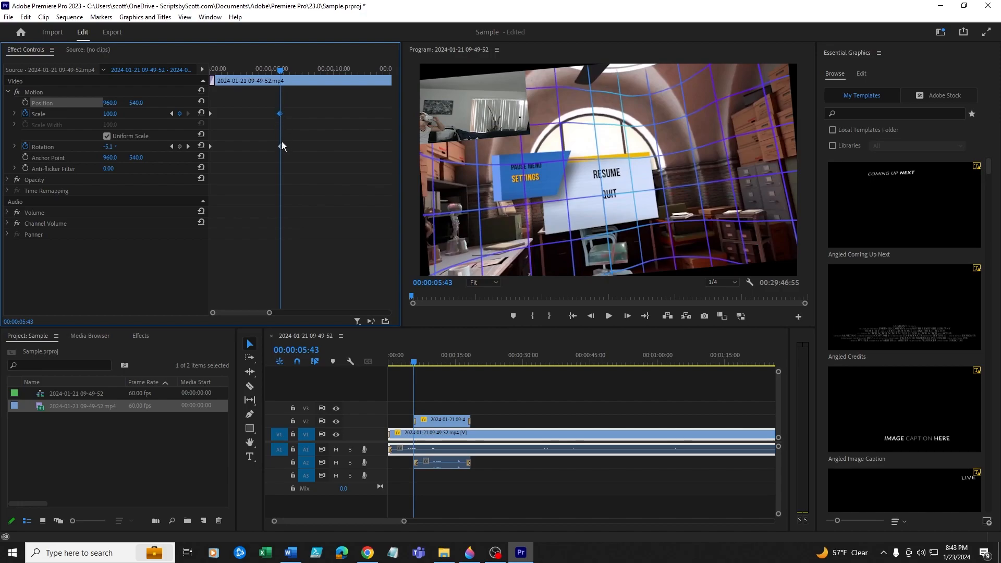
# - Play the sequence from the start to about 00:00:17:18 and examine the V2 overlay clip's picture and motion settings
pyautogui.click(571, 319)
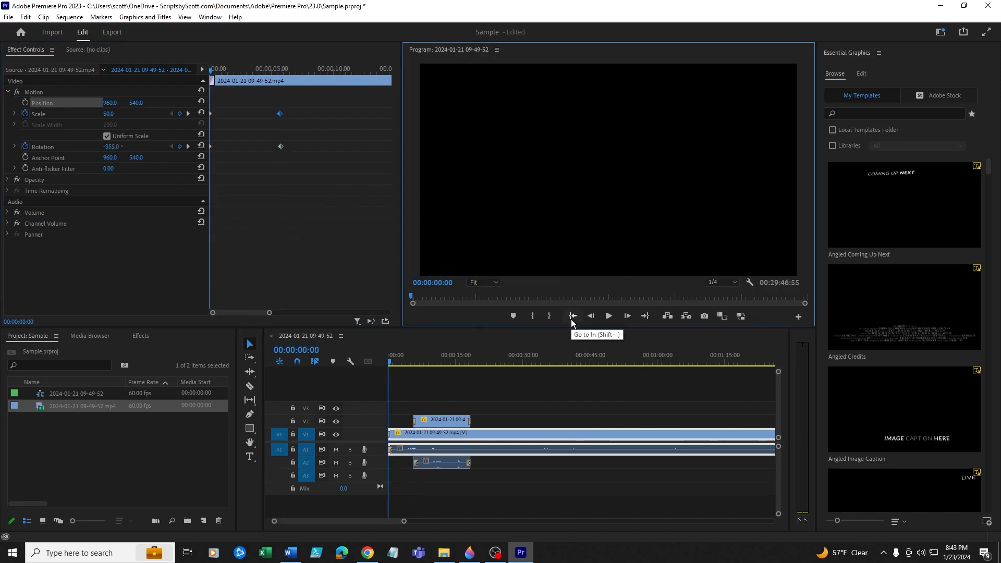
pyautogui.click(607, 319)
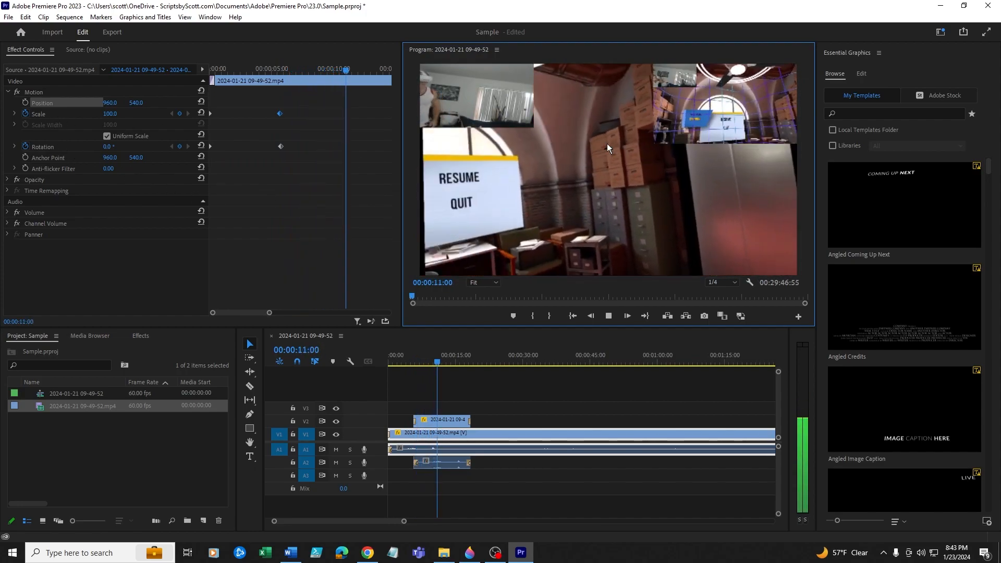
pyautogui.click(442, 420)
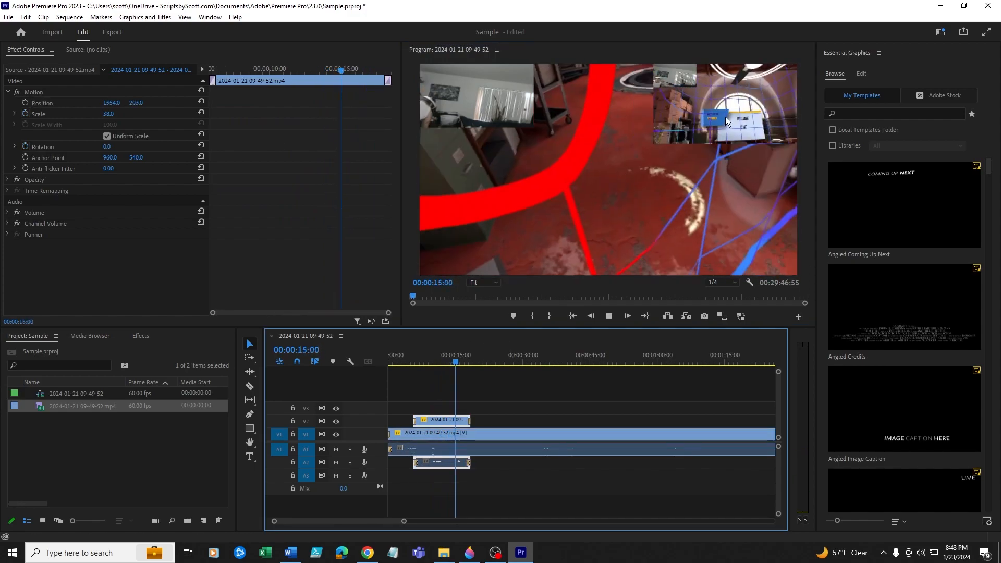
pyautogui.click(609, 316)
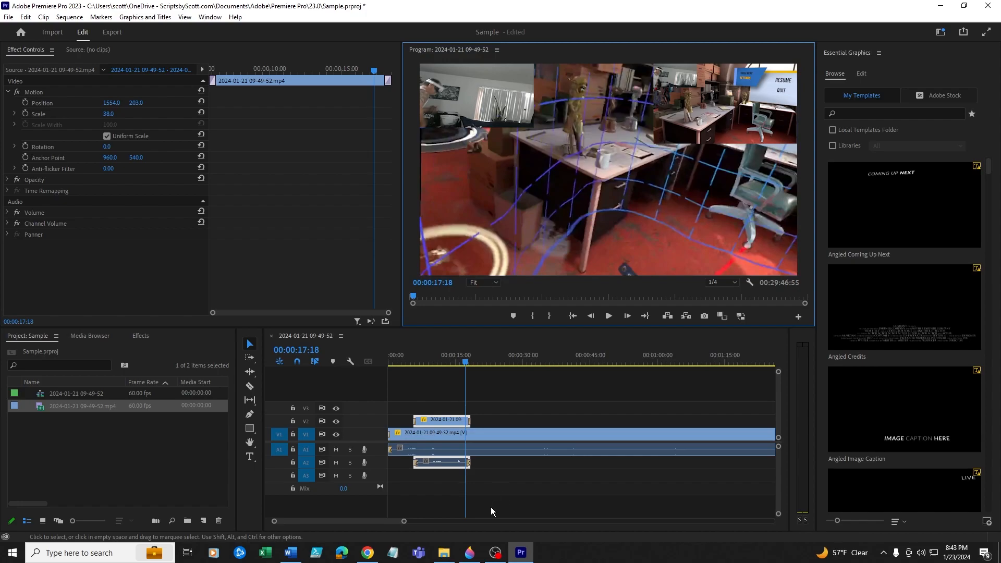
pyautogui.moveTo(495, 552)
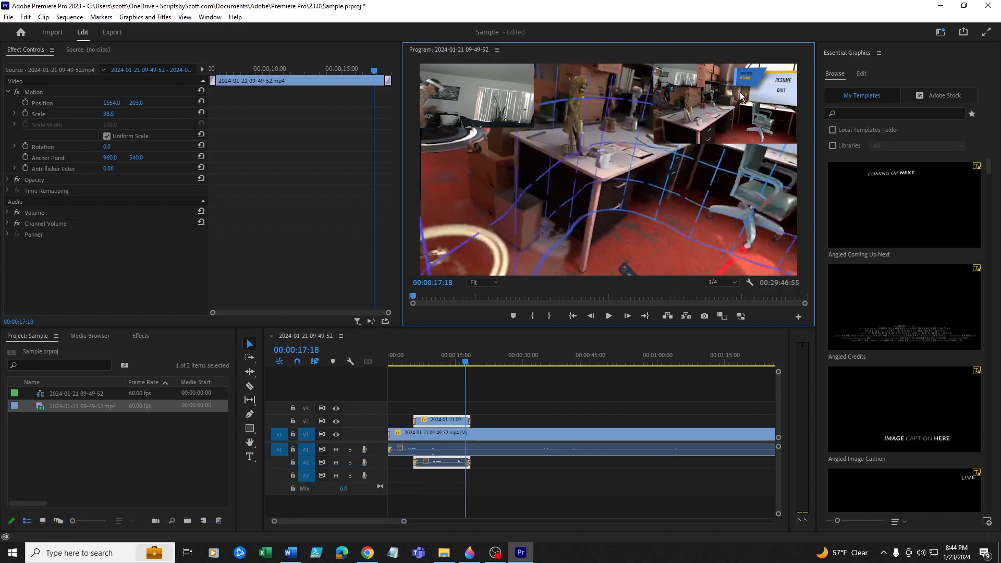
# - Delete the V2 picture-in-picture overlay clip together with its linked audio
pyautogui.click(438, 410)
pyautogui.click(443, 419)
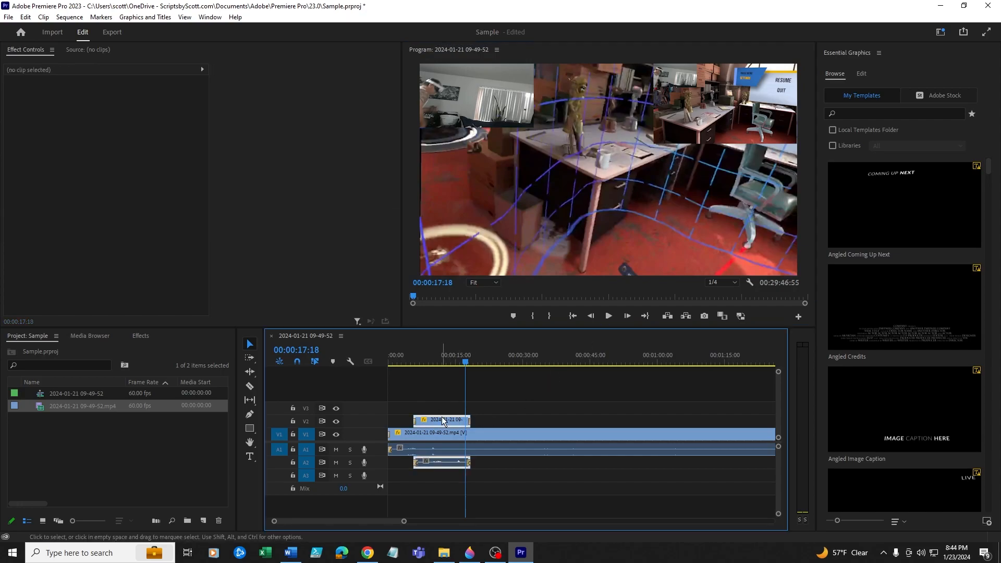
pyautogui.click(466, 93)
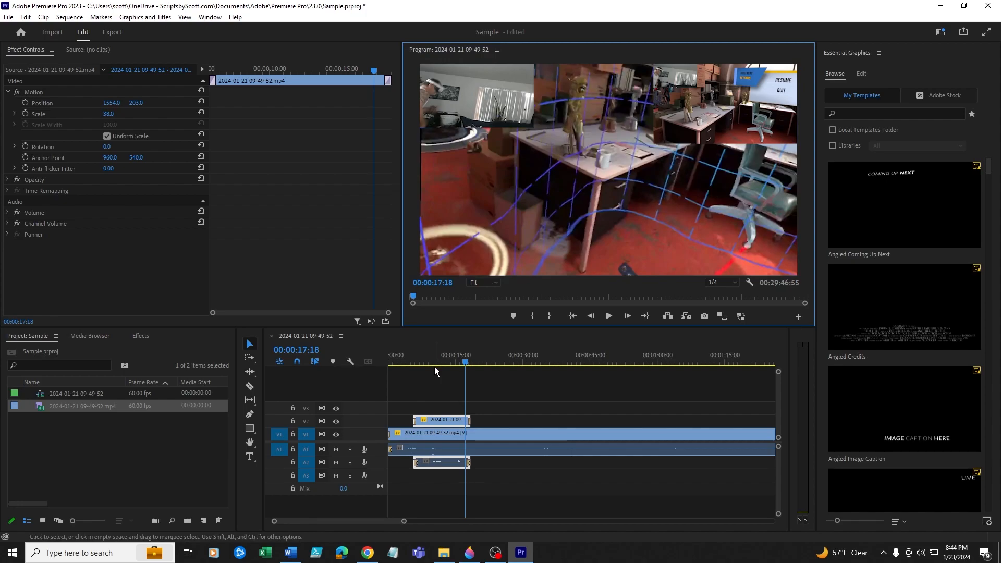
pyautogui.click(448, 419)
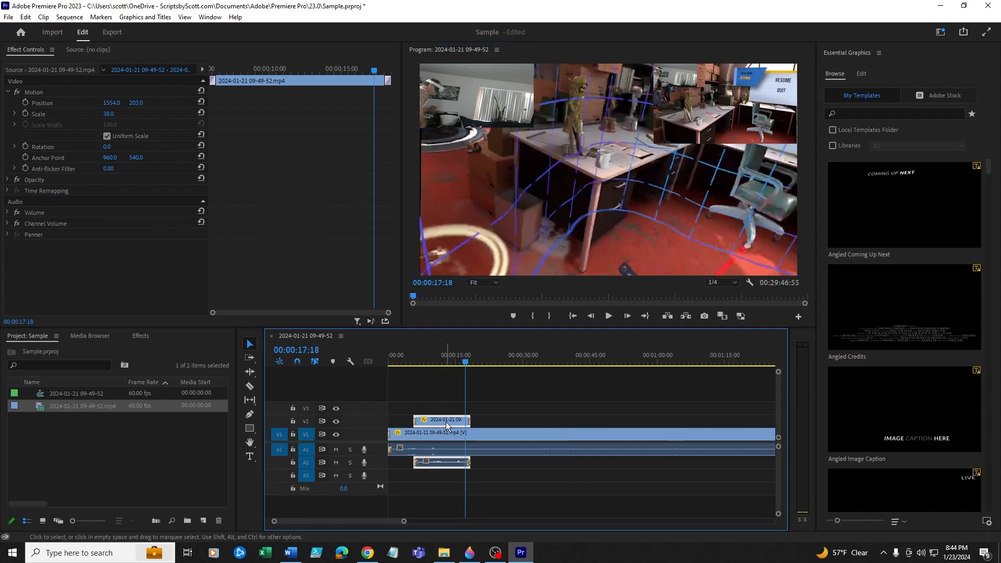
pyautogui.press('Delete')
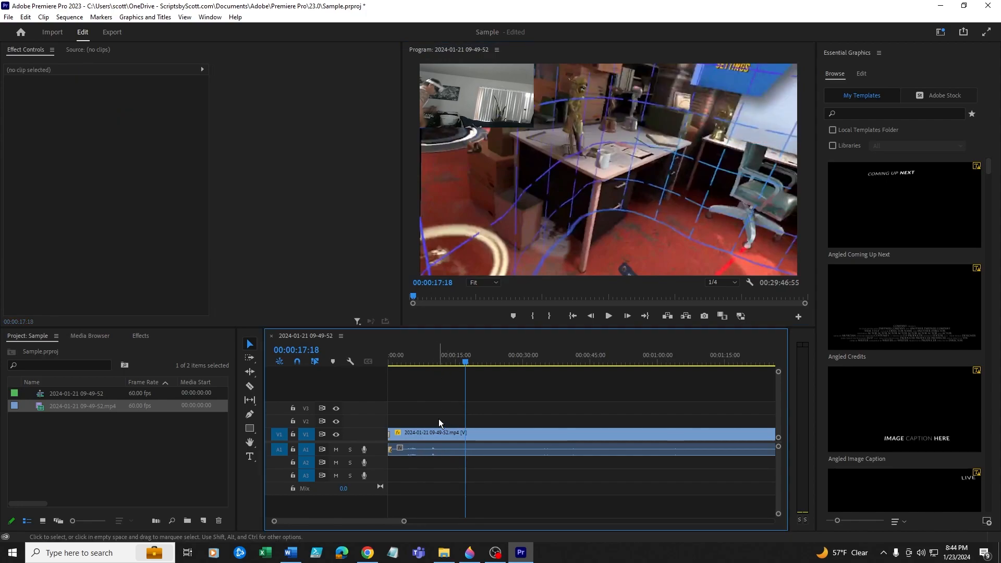
# - Return to the sequence start and browse the available effects, including the Adjust, Blur & Sharpen and Video Transitions groups
pyautogui.click(575, 317)
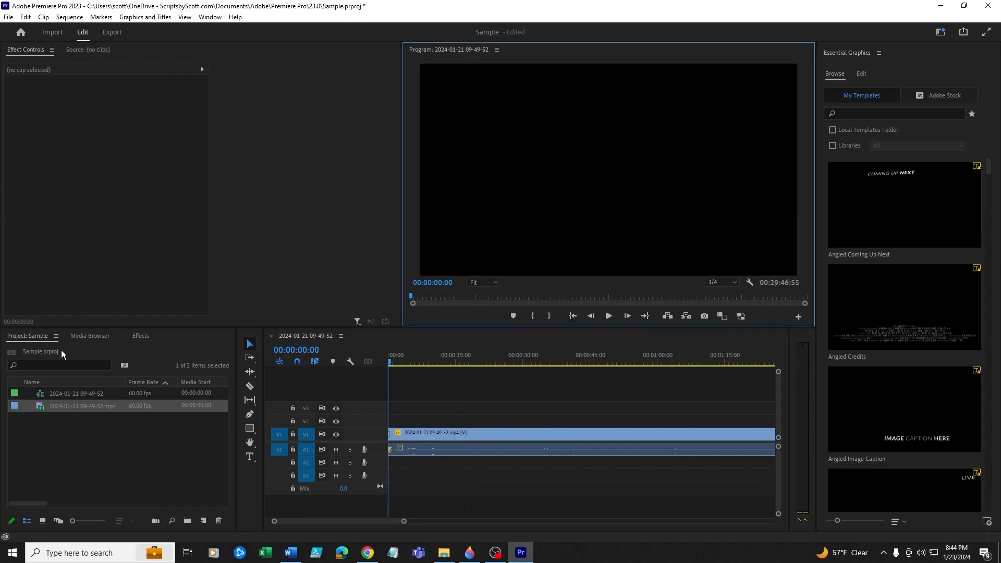
pyautogui.click(140, 337)
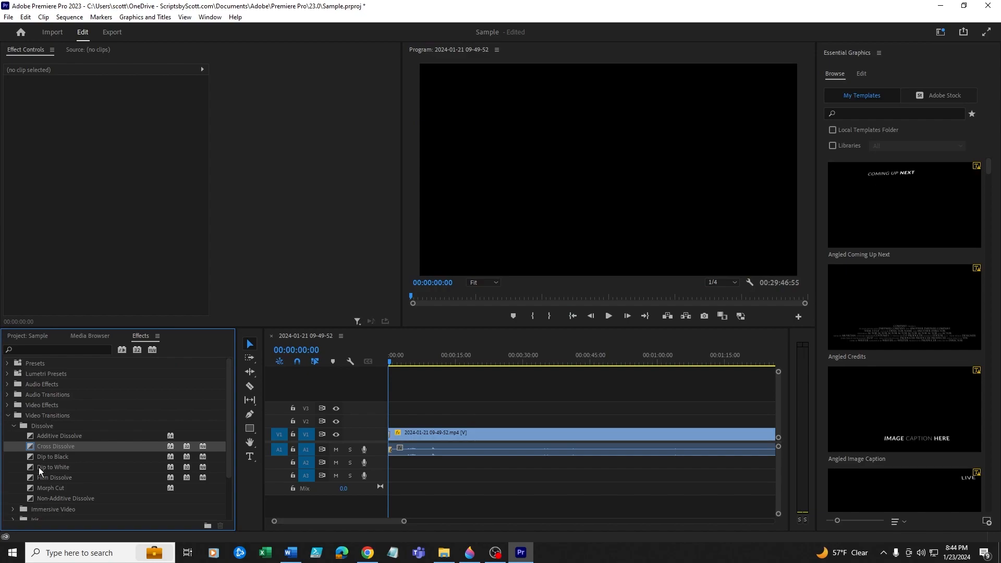
pyautogui.click(7, 405)
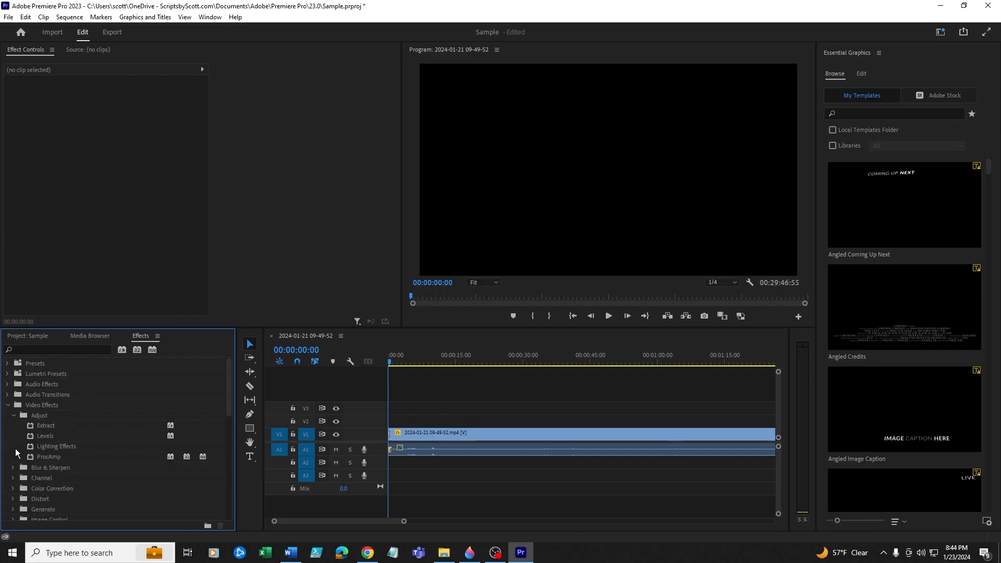
pyautogui.click(13, 469)
pyautogui.scroll(-1, 14, 473)
pyautogui.scroll(-3, 13, 473)
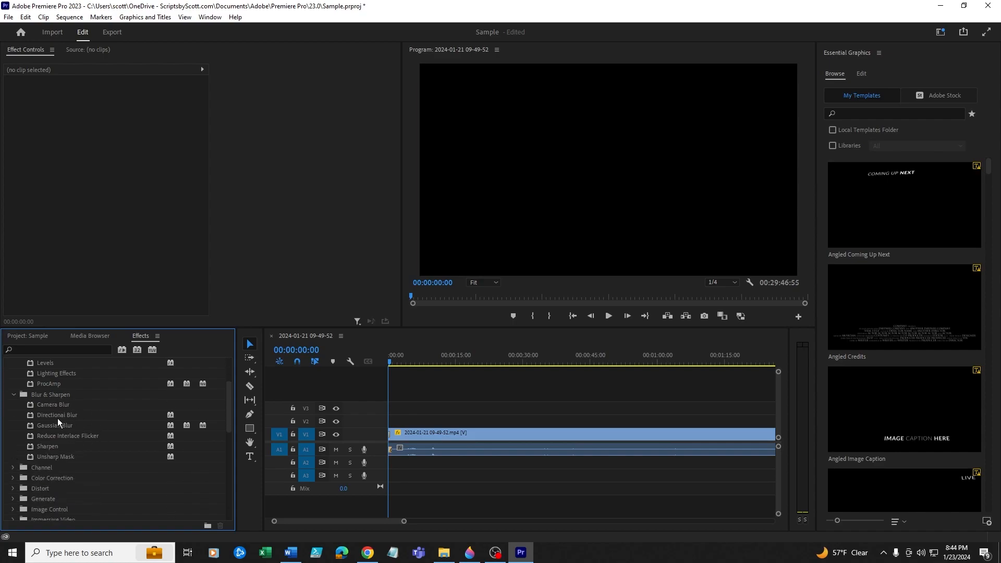
pyautogui.click(14, 394)
pyautogui.scroll(3, 16, 396)
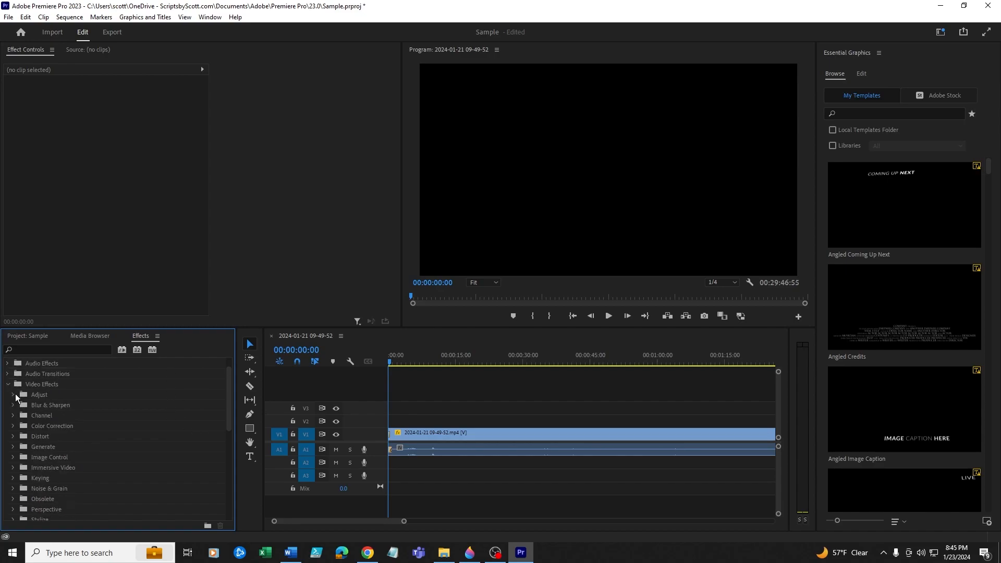
pyautogui.click(8, 384)
pyautogui.click(14, 405)
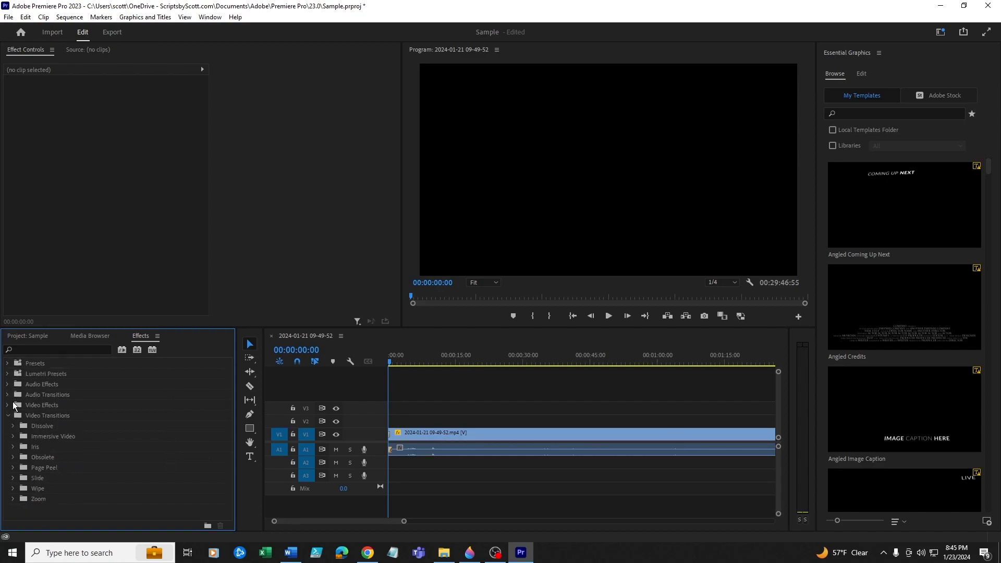
pyautogui.click(7, 416)
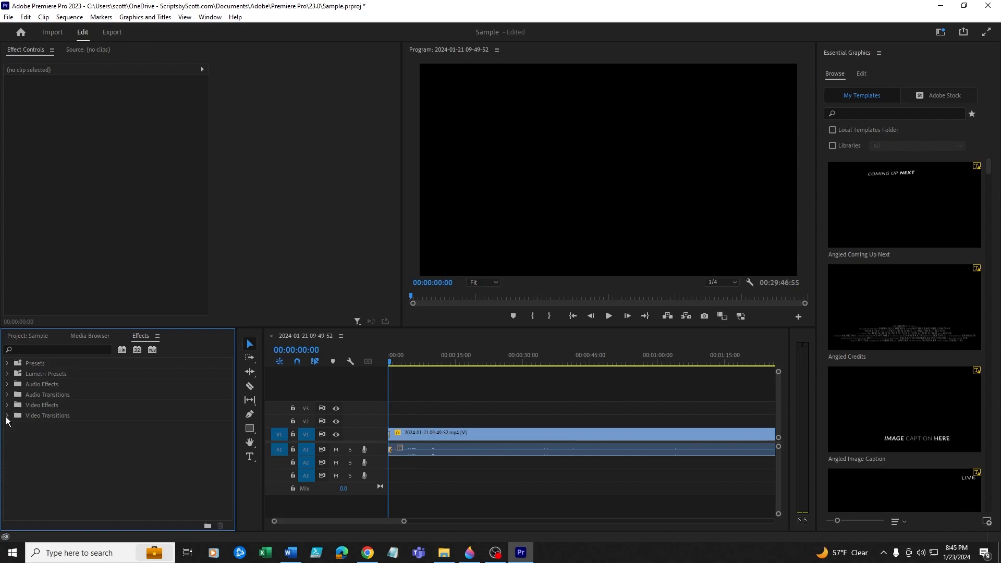
pyautogui.click(7, 415)
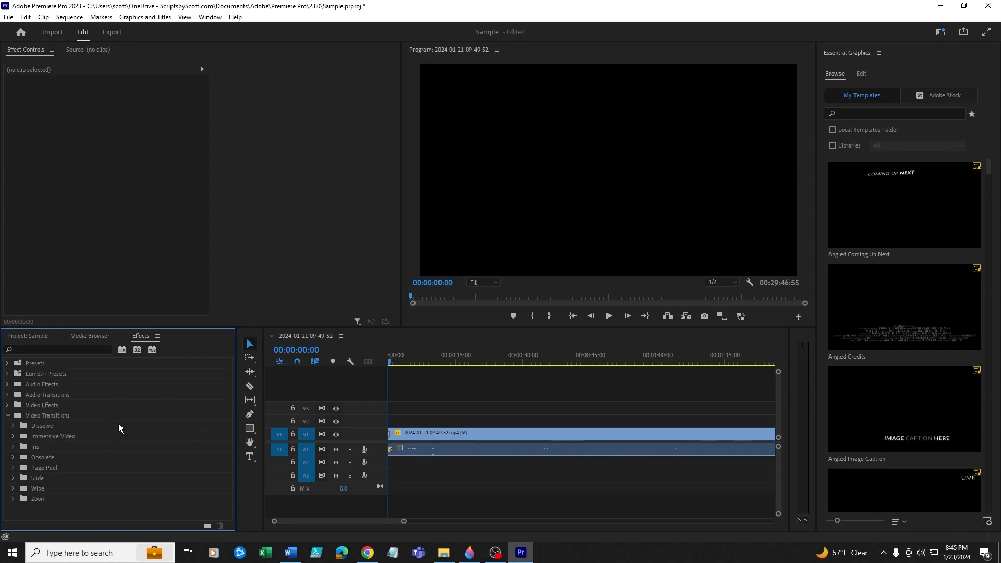
# - Apply the Cross Zoom transition to the start of the V1 clip and play the opening to about 00:00:01:35
pyautogui.click(13, 500)
pyautogui.click(48, 509)
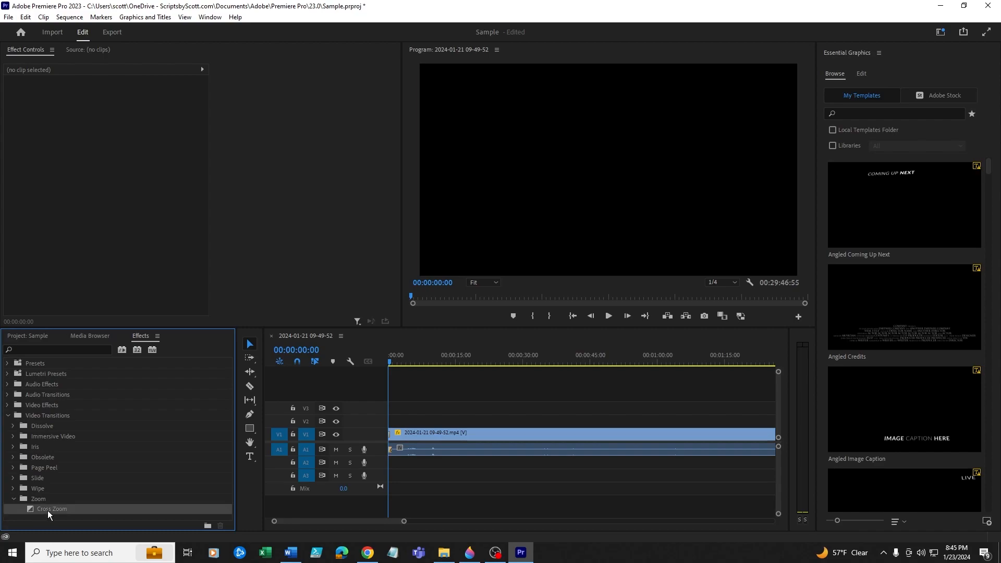
pyautogui.moveTo(48, 511); pyautogui.dragTo(395, 431)
pyautogui.click(607, 316)
pyautogui.click(608, 316)
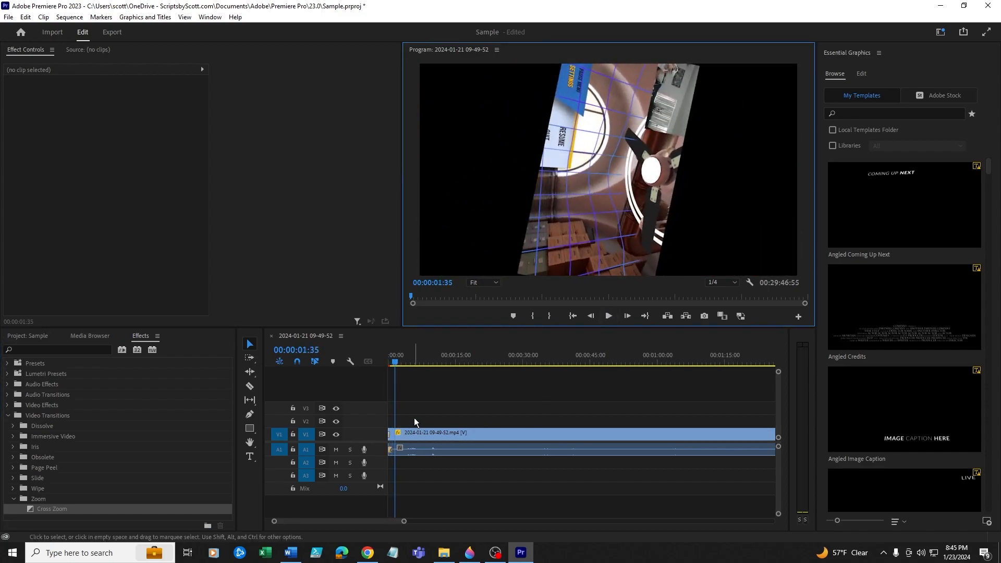
# - Turn off Scale and Rotation keyframing on the V1 clip, deleting the existing keyframes of both
pyautogui.click(464, 430)
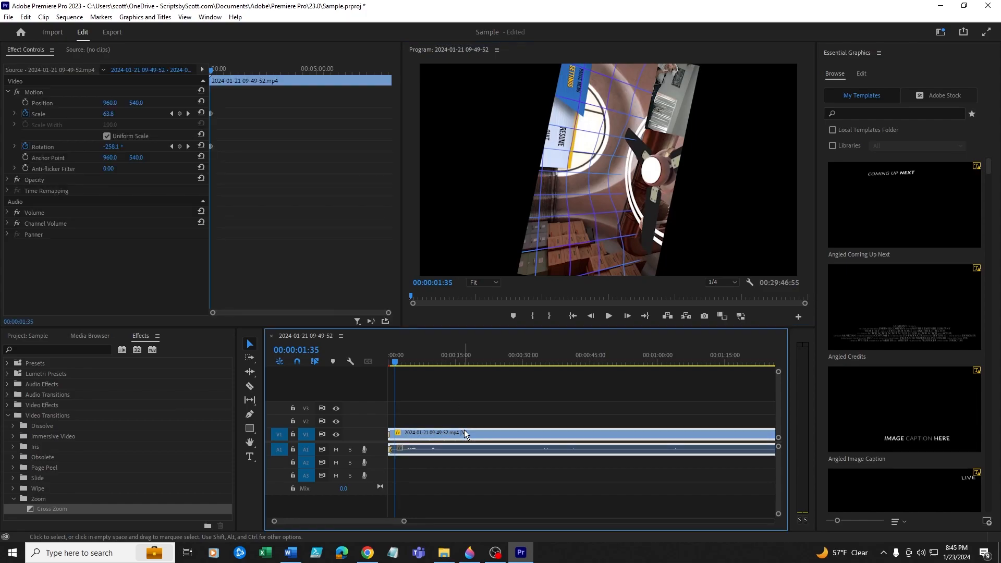
pyautogui.click(25, 112)
pyautogui.click(532, 289)
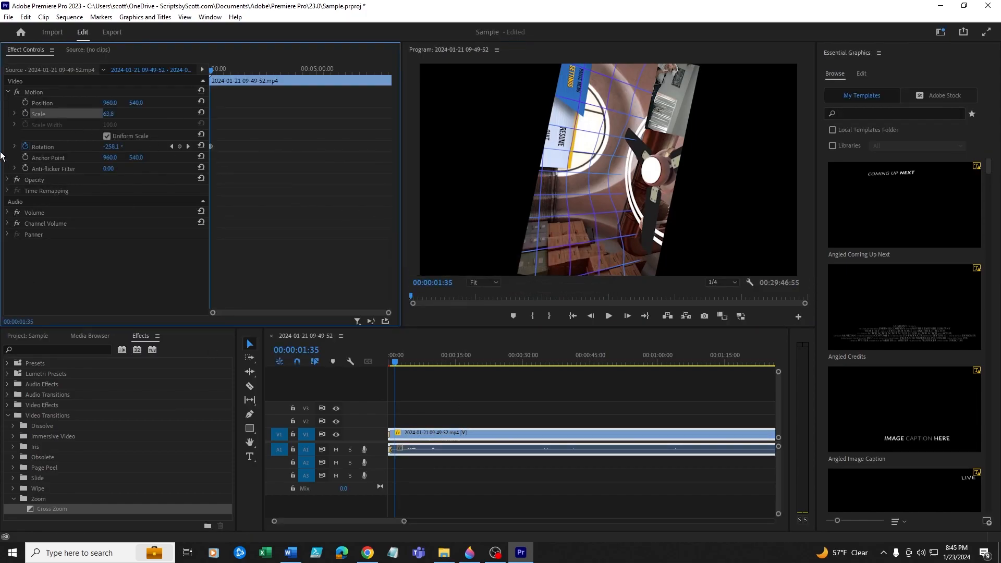
pyautogui.click(25, 146)
pyautogui.click(522, 287)
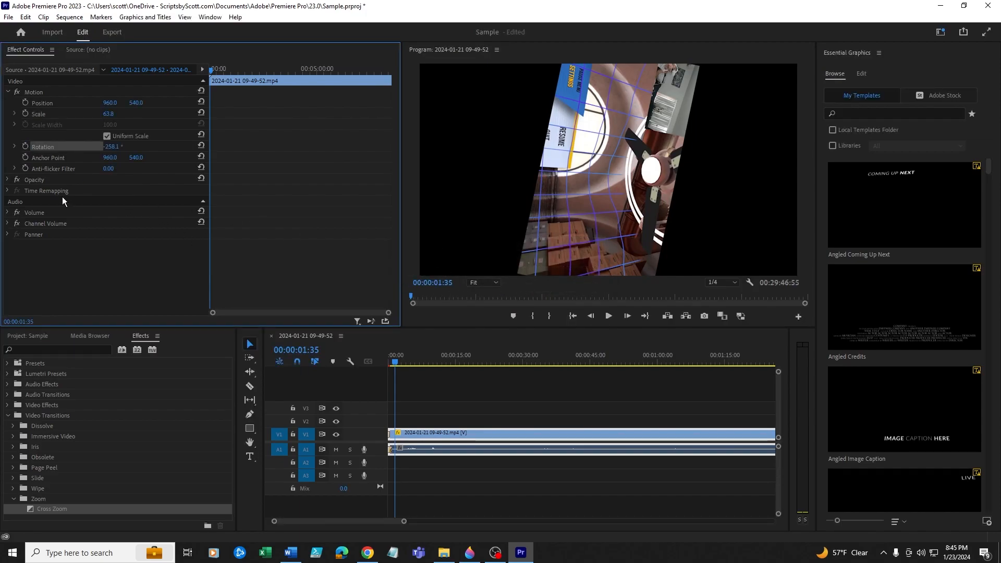
# - Play the opening from the sequence start to about 00:00:01:28 and check the V1 clip's effect timeline without keyframes
pyautogui.click(573, 317)
pyautogui.click(608, 316)
pyautogui.click(607, 316)
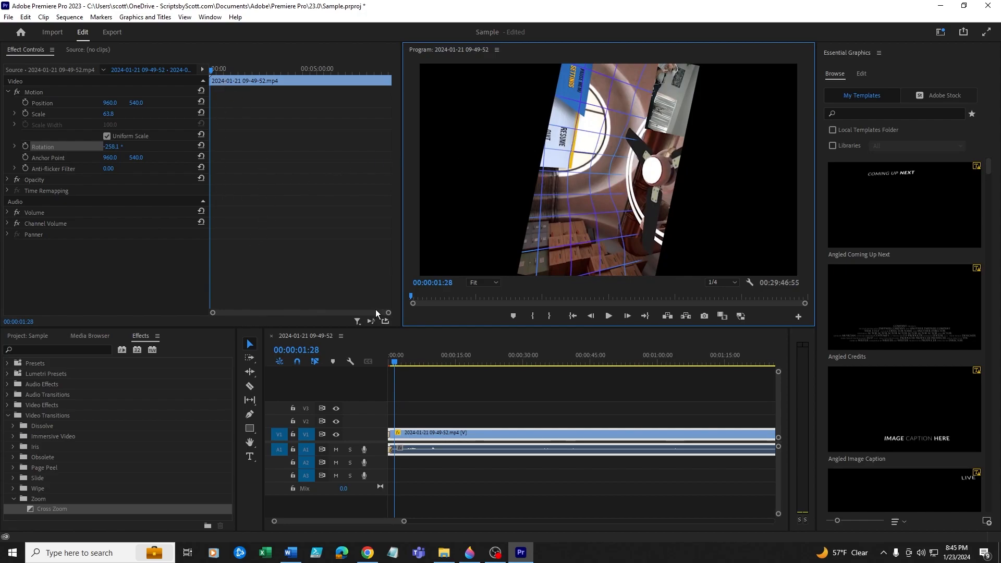
pyautogui.moveTo(388, 312); pyautogui.dragTo(334, 314)
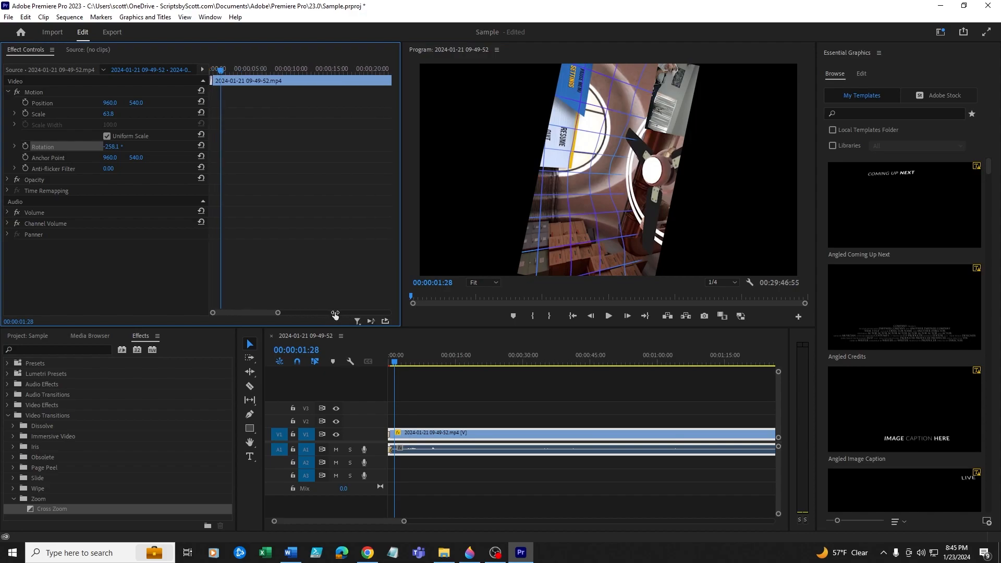
pyautogui.moveTo(249, 313); pyautogui.dragTo(217, 317)
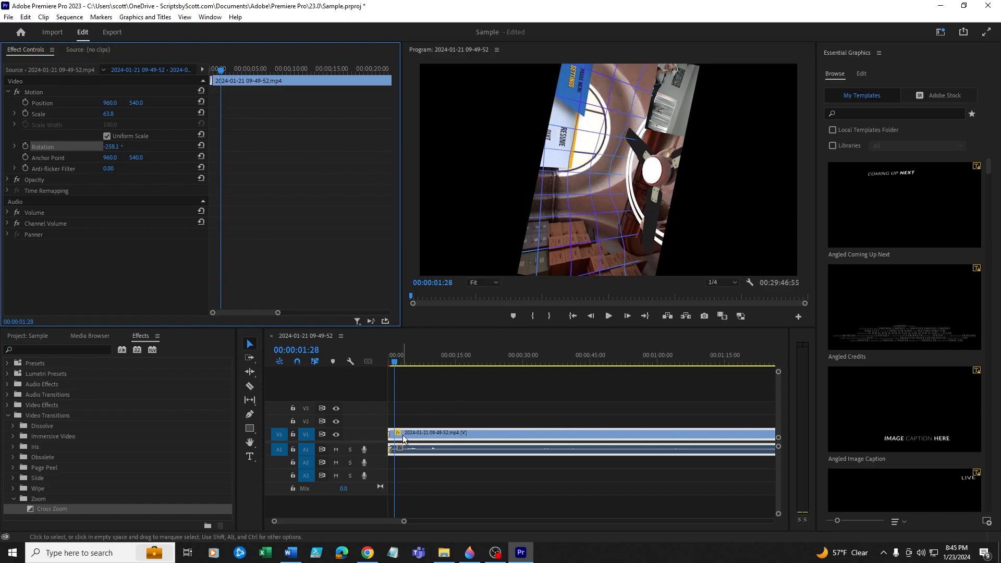
# - Return to the sequence start and delete the V1 clip with its linked audio, emptying the timeline
pyautogui.click(485, 397)
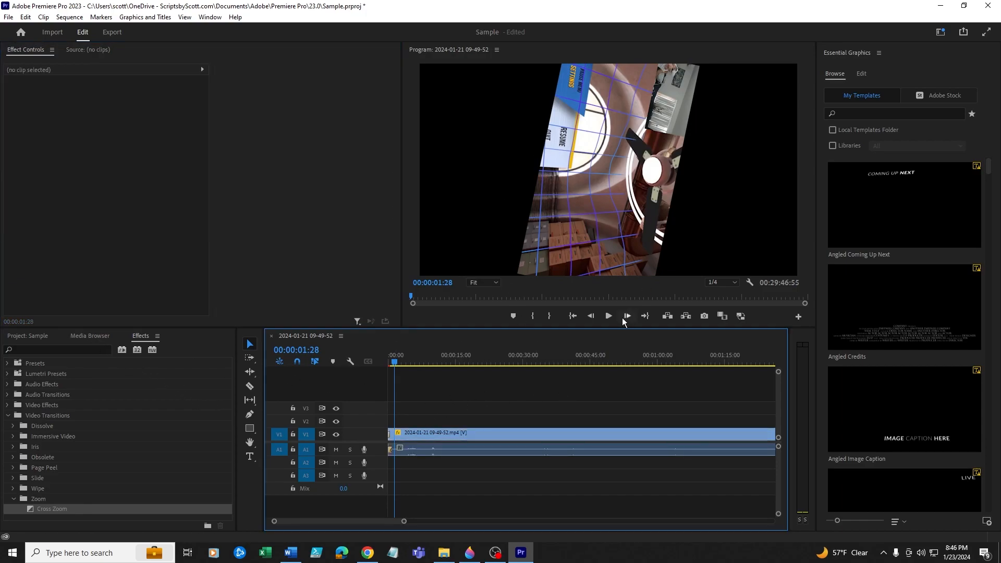
pyautogui.click(575, 315)
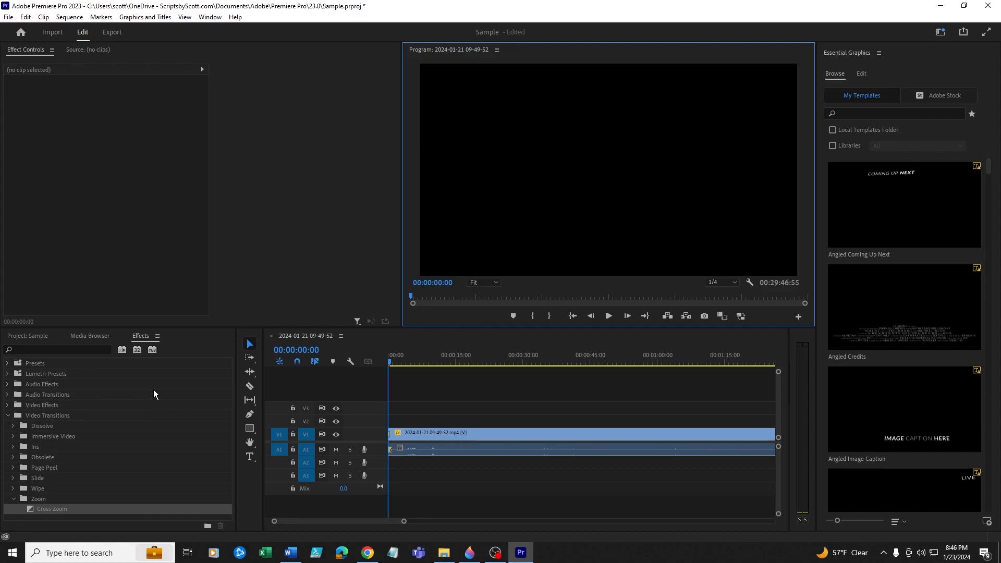
pyautogui.click(93, 339)
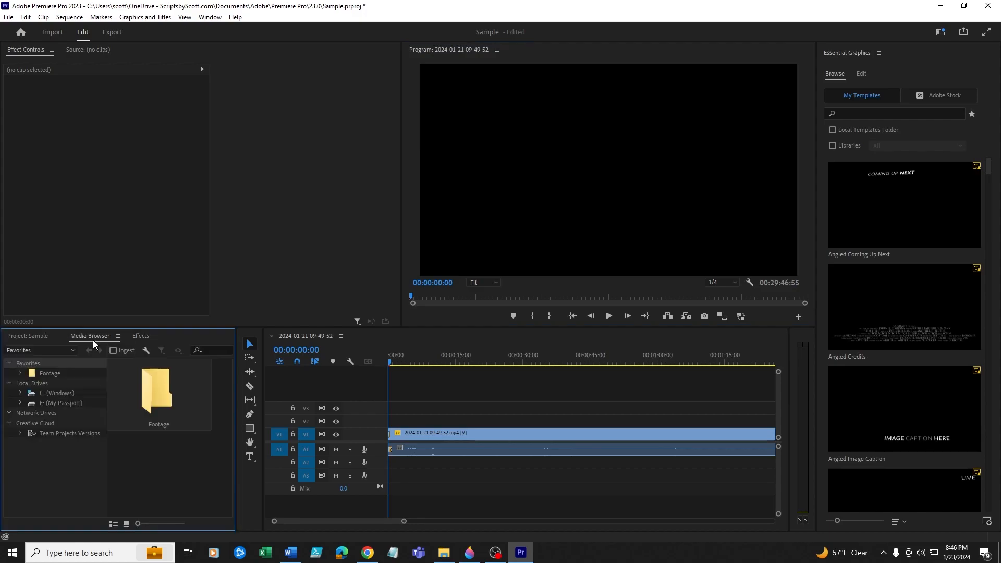
pyautogui.click(39, 336)
pyautogui.click(498, 432)
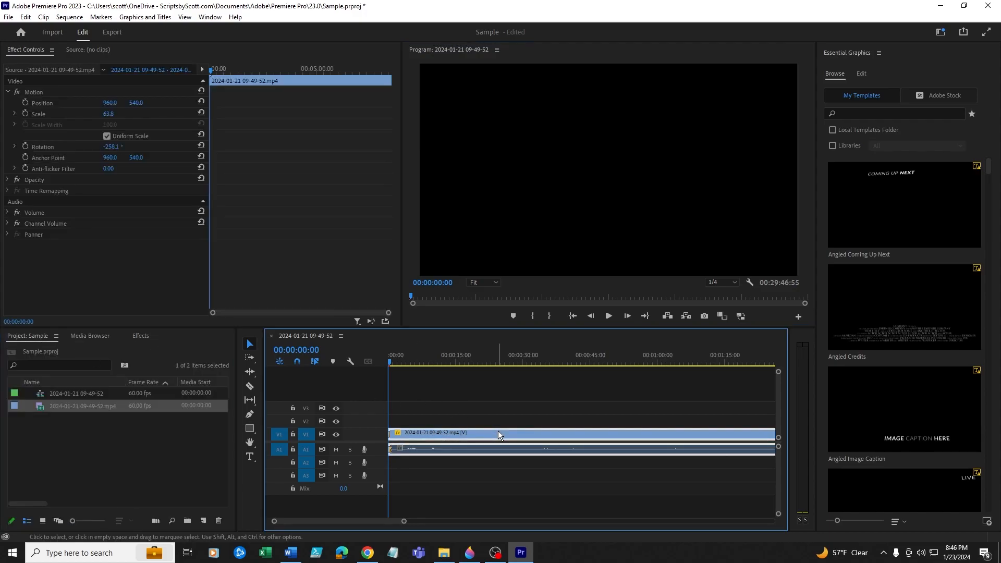
pyautogui.press('Delete')
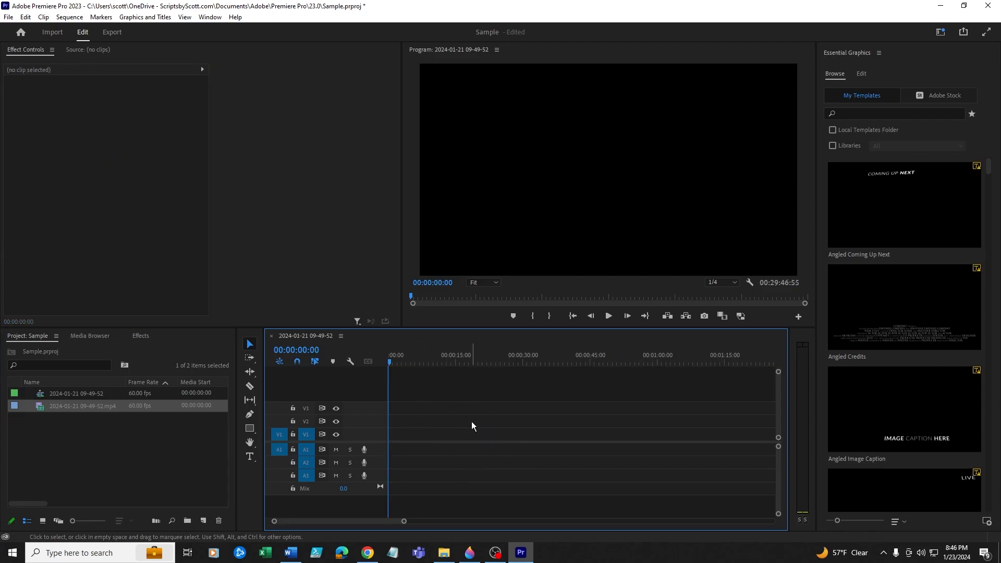
# - Place the recorded video at the start of V1 and A1, then undo this placement and the earlier deletions of the V1 and V2 clips
pyautogui.moveTo(64, 405); pyautogui.dragTo(388, 448)
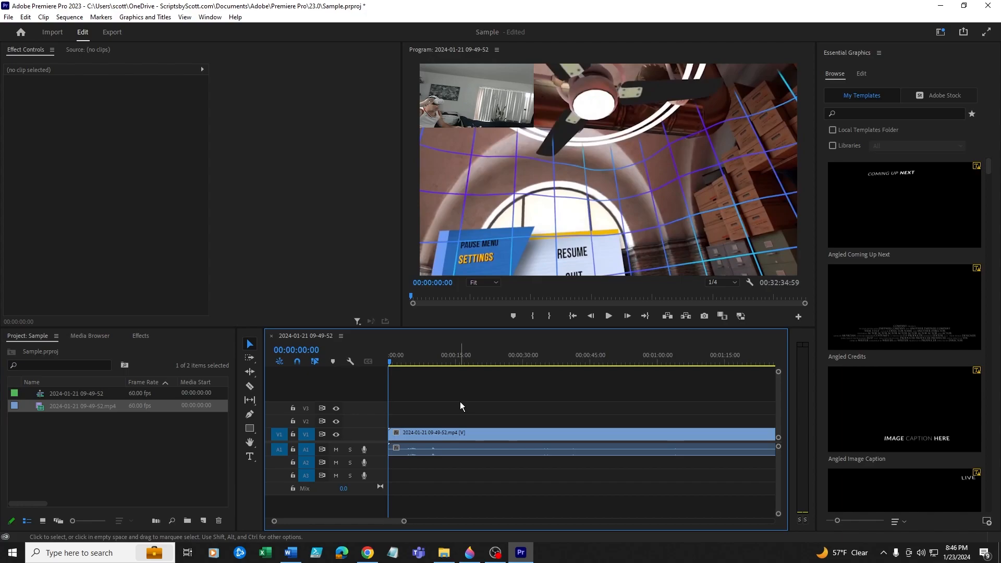
pyautogui.hotkey('ctrl', 'z')
pyautogui.hotkey('ctrl', 'z')
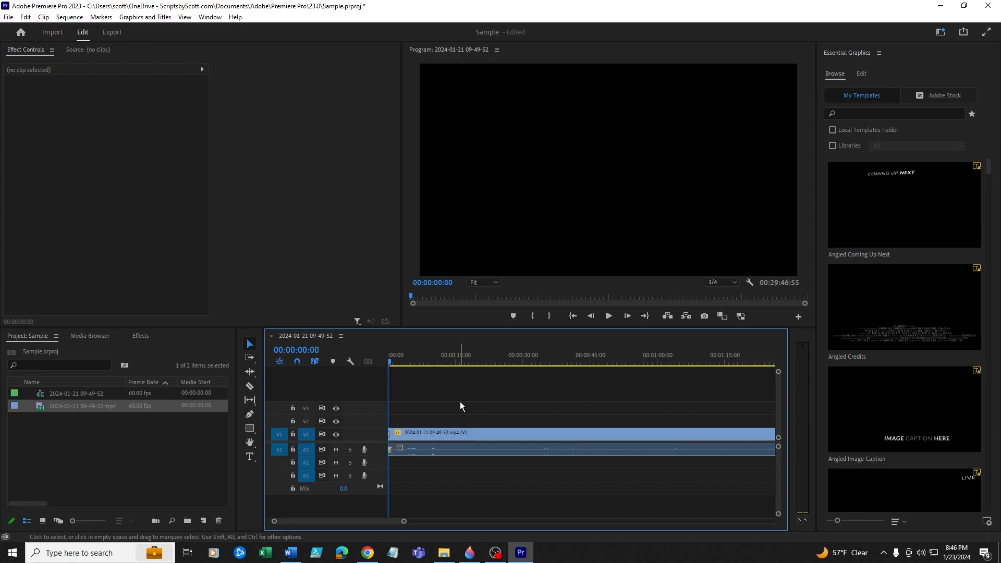
pyautogui.hotkey('ctrl', 'z')
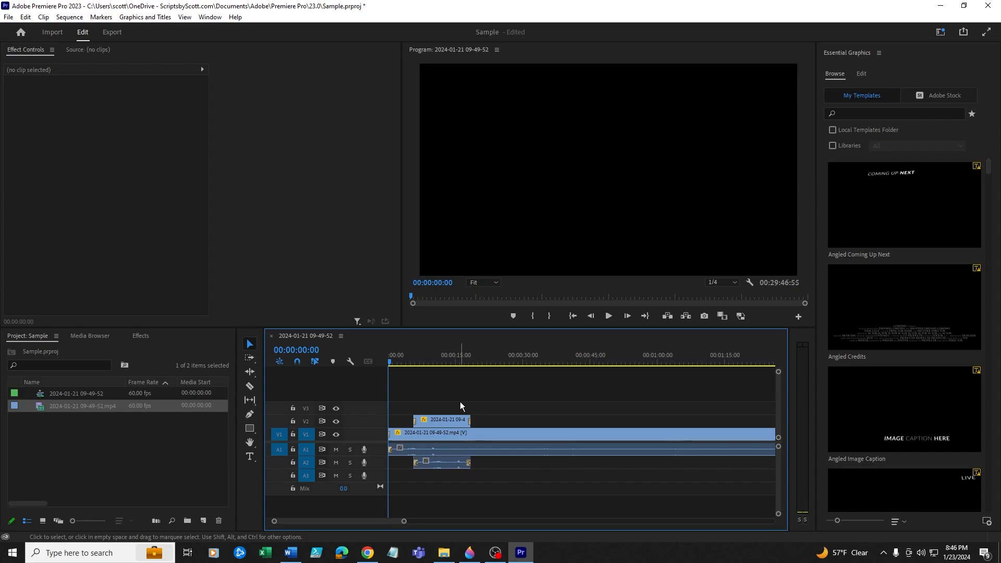
# - Play the restored sequence from the start to about 00:00:06:28
pyautogui.click(608, 316)
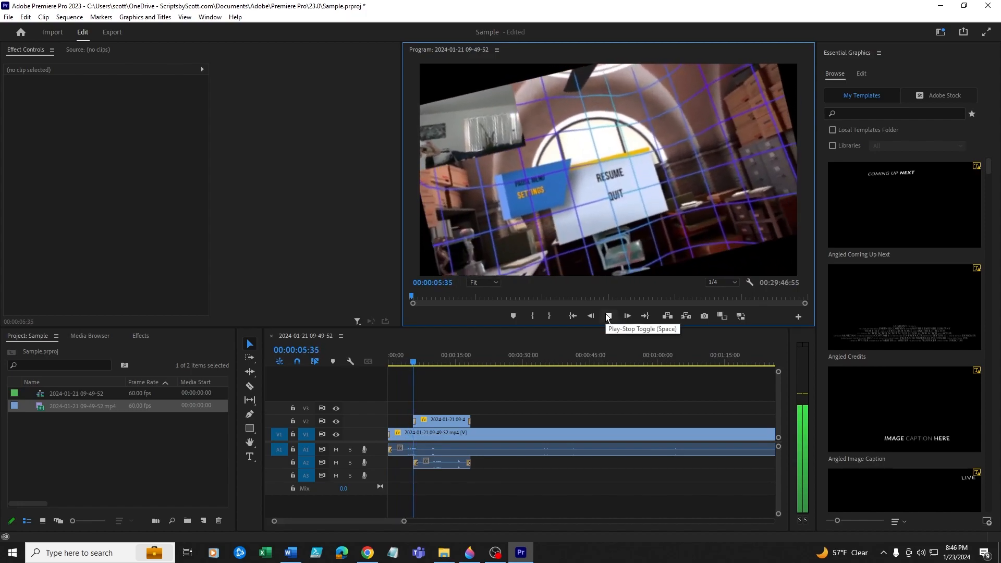
pyautogui.click(608, 316)
# - Turn off Position, Scale and Rotation keyframing on the V1 clip at the sequence start, deleting the existing keyframes of all three
pyautogui.click(440, 433)
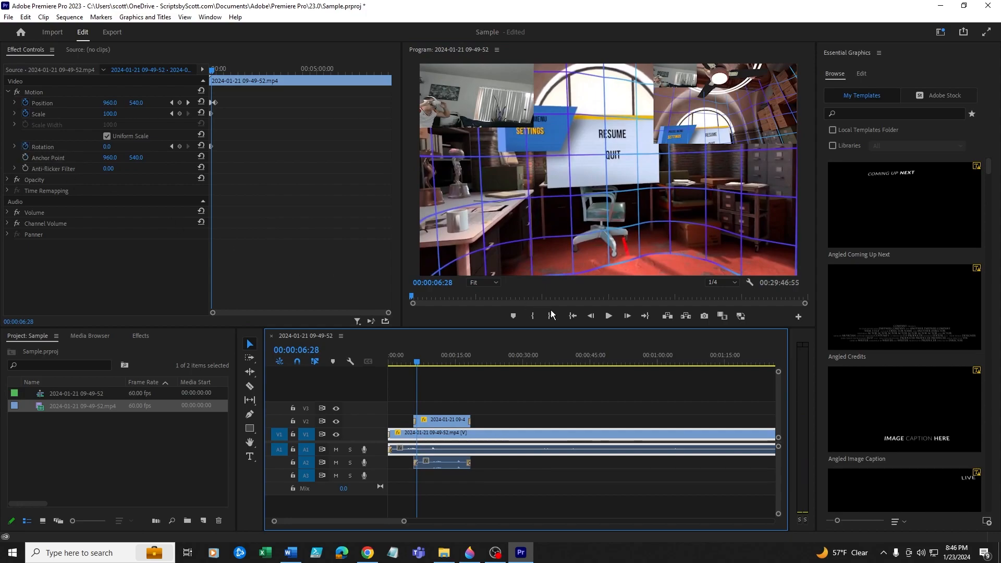
pyautogui.click(573, 317)
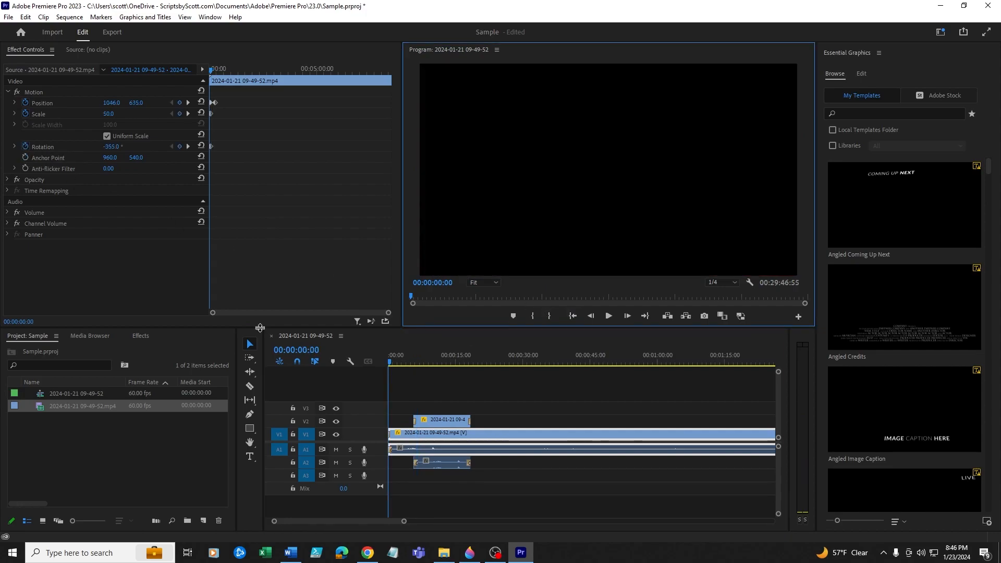
pyautogui.click(25, 104)
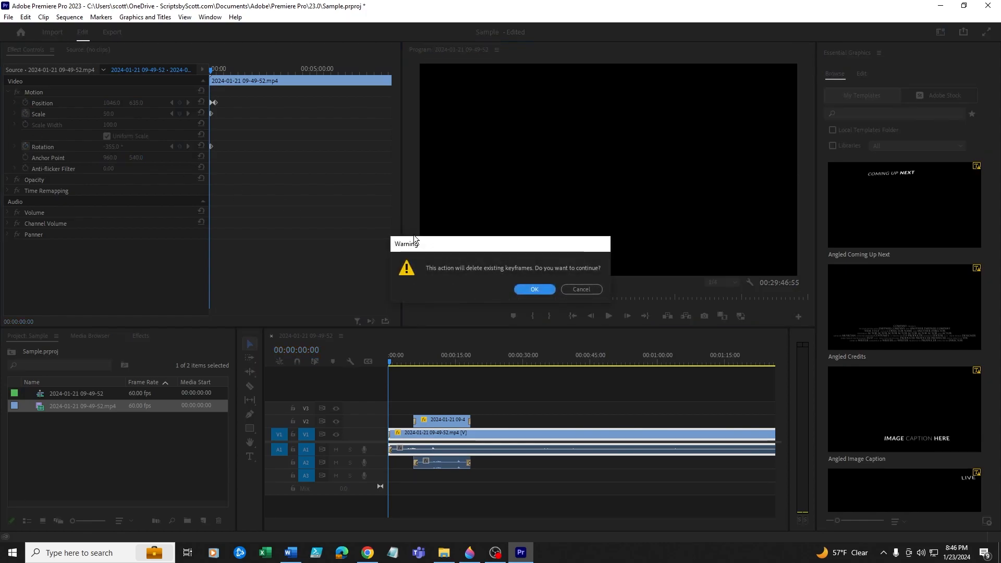
pyautogui.click(530, 288)
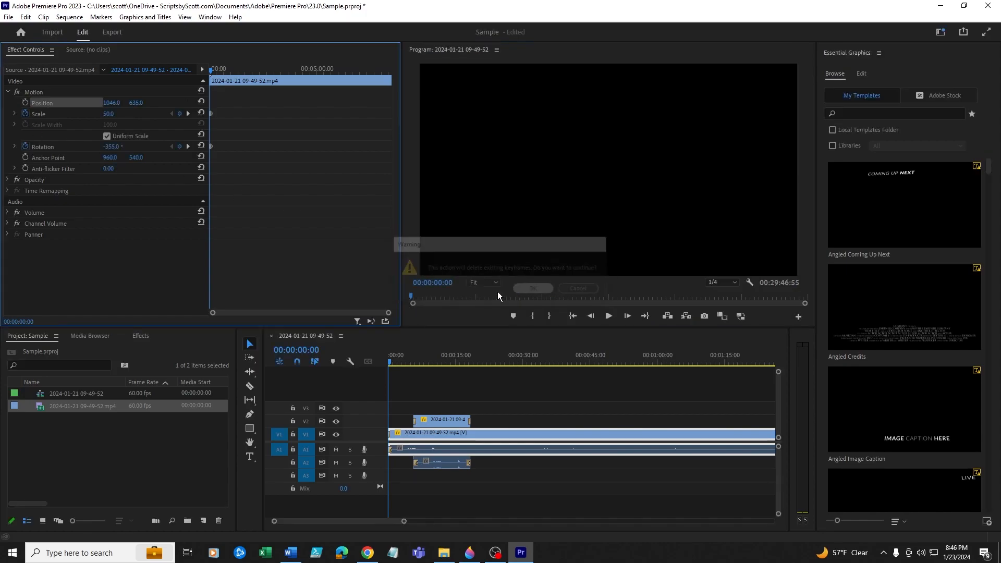
pyautogui.click(26, 114)
pyautogui.click(538, 289)
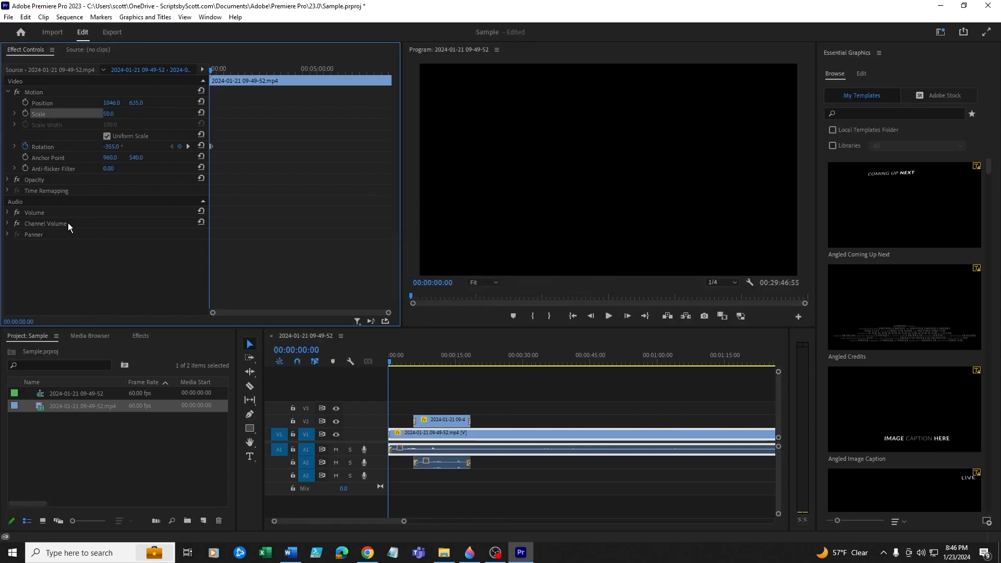
pyautogui.click(25, 146)
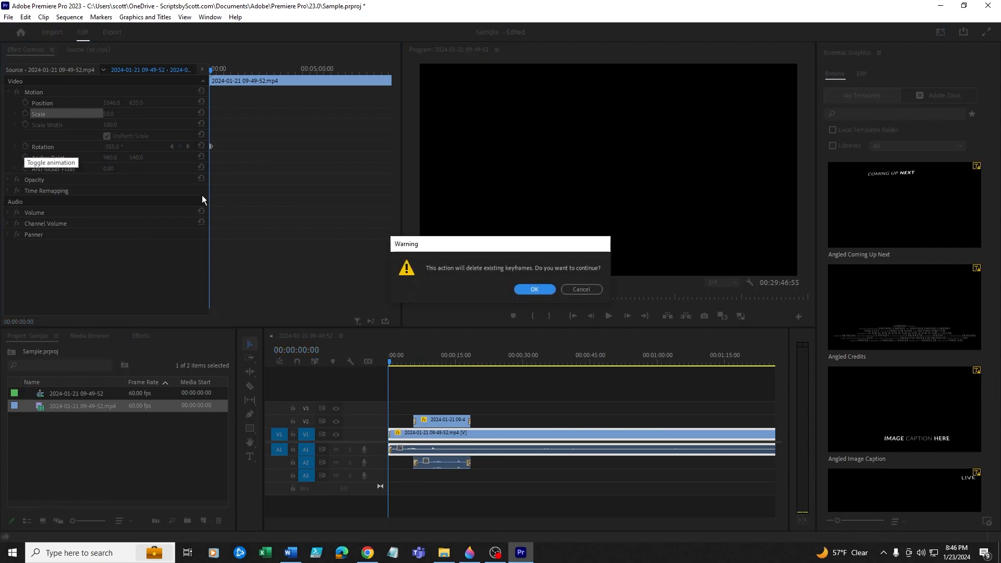
pyautogui.click(529, 289)
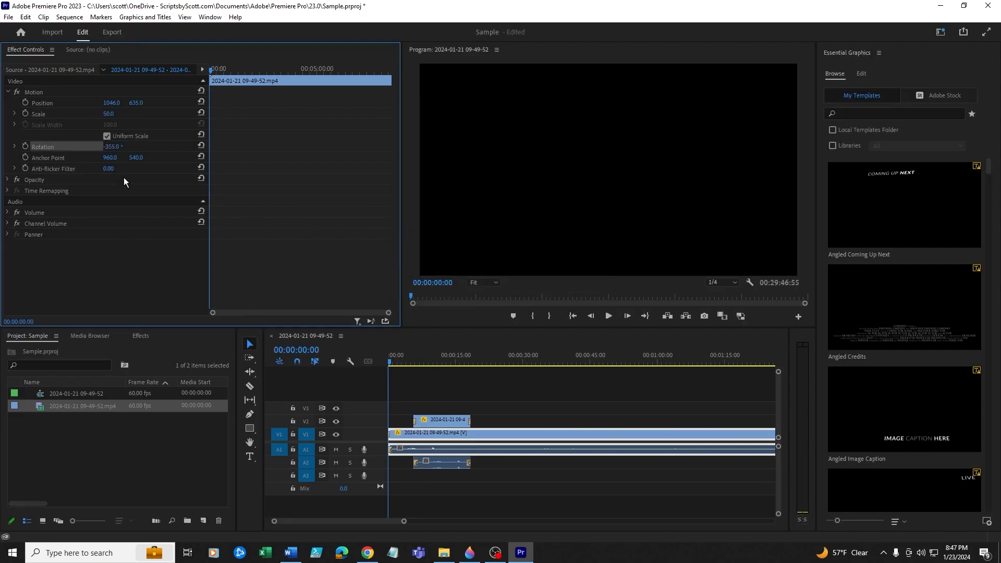
# - Set the V1 clip's Rotation to 0
pyautogui.click(115, 144)
pyautogui.write('0')
pyautogui.press('Return')
pyautogui.click(140, 265)
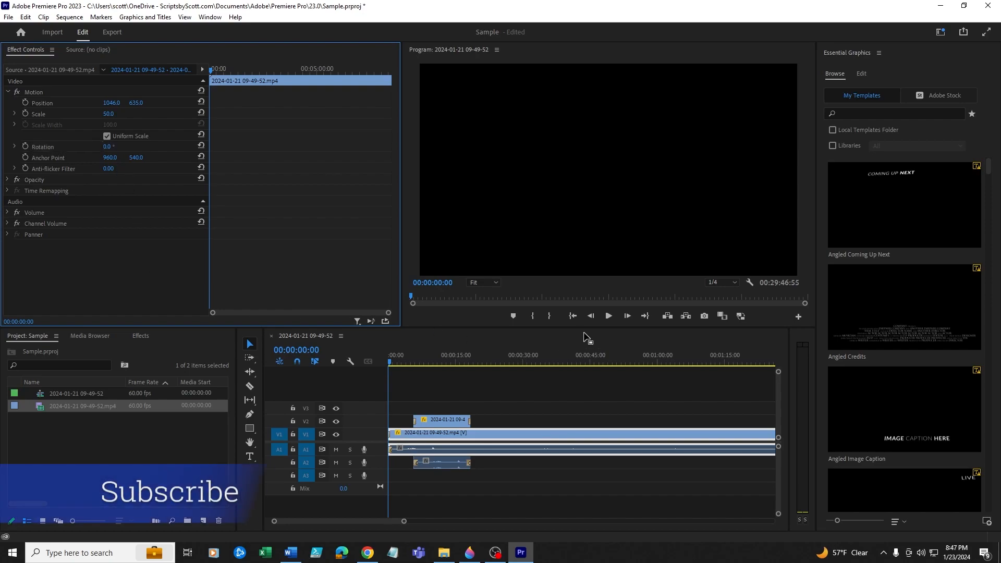
# - Delete the overlay clip on V2 with its linked audio and play the opening to about 00:00:01:56
pyautogui.click(446, 421)
pyautogui.press('Delete')
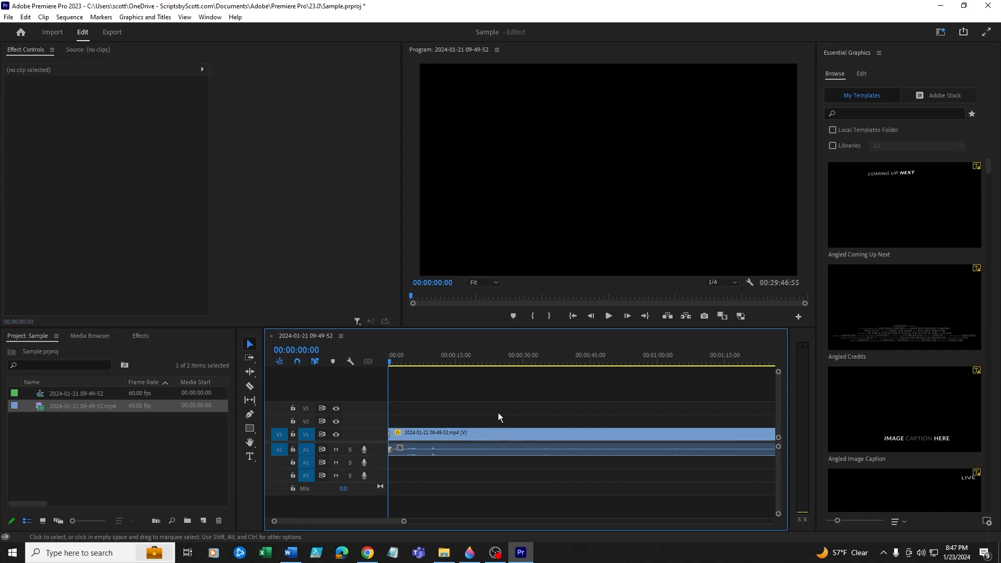
pyautogui.click(608, 316)
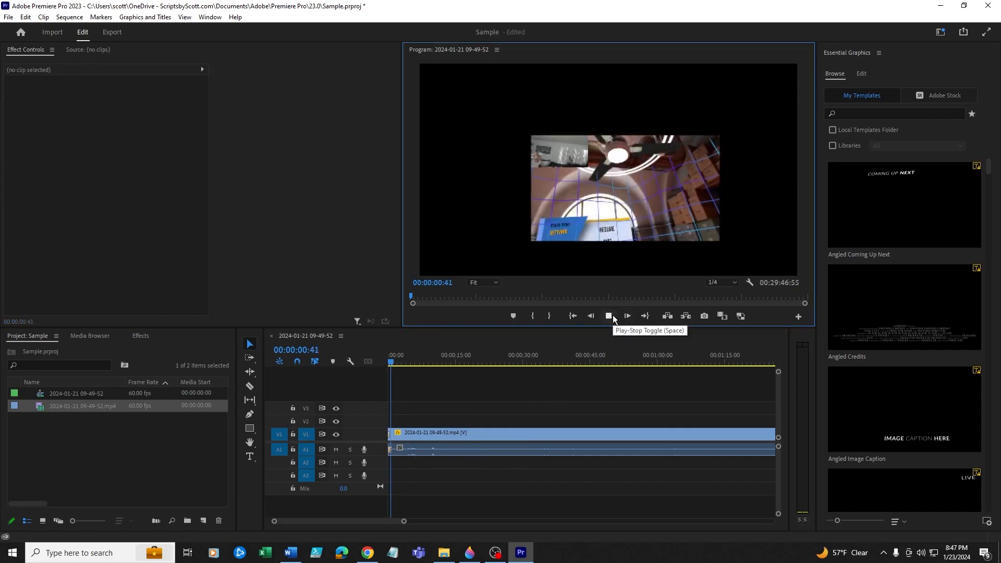
pyautogui.click(608, 316)
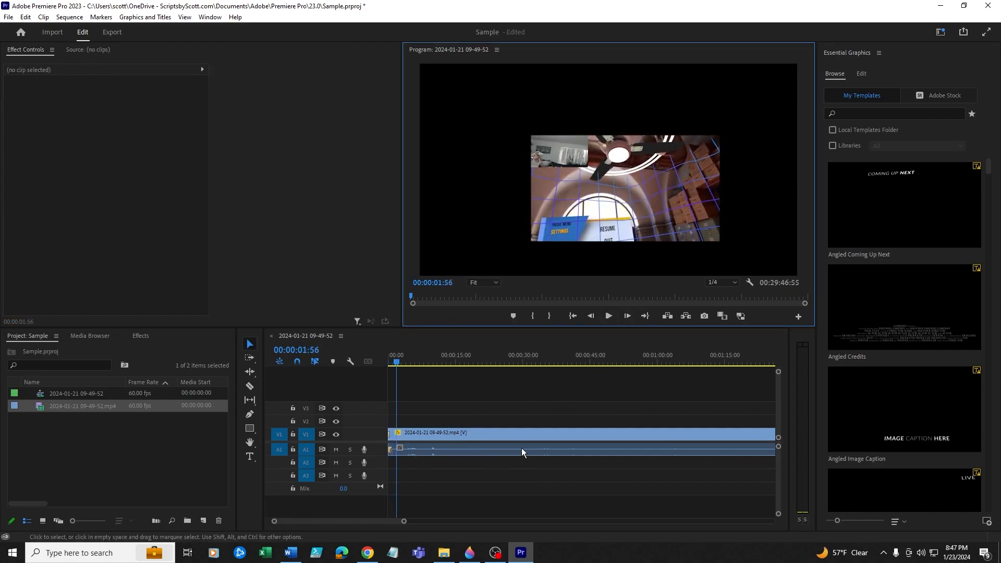
# - Set the V1 clip's Scale to 100 and reset its Position to the default 960, 540
pyautogui.click(509, 439)
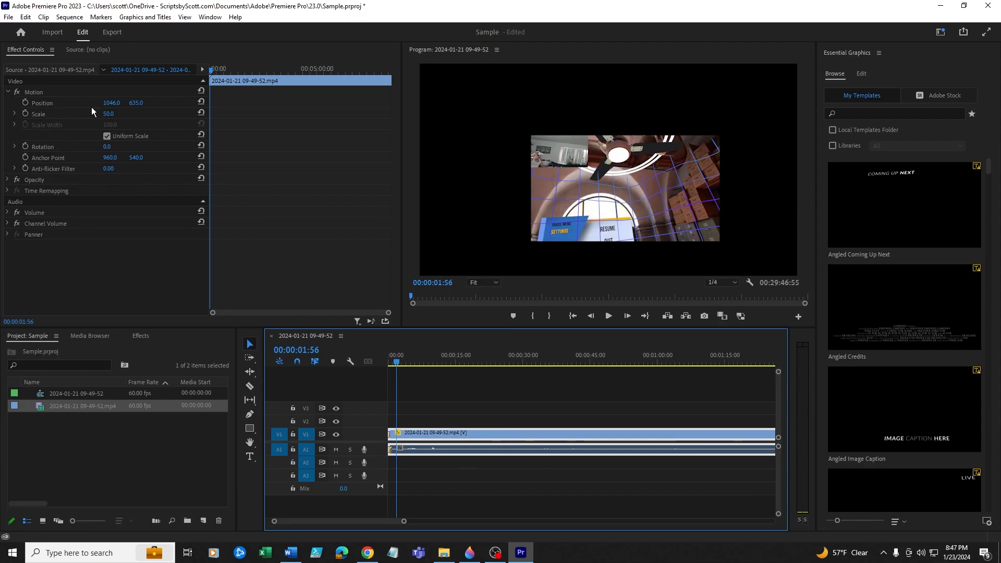
pyautogui.click(118, 111)
pyautogui.write('10')
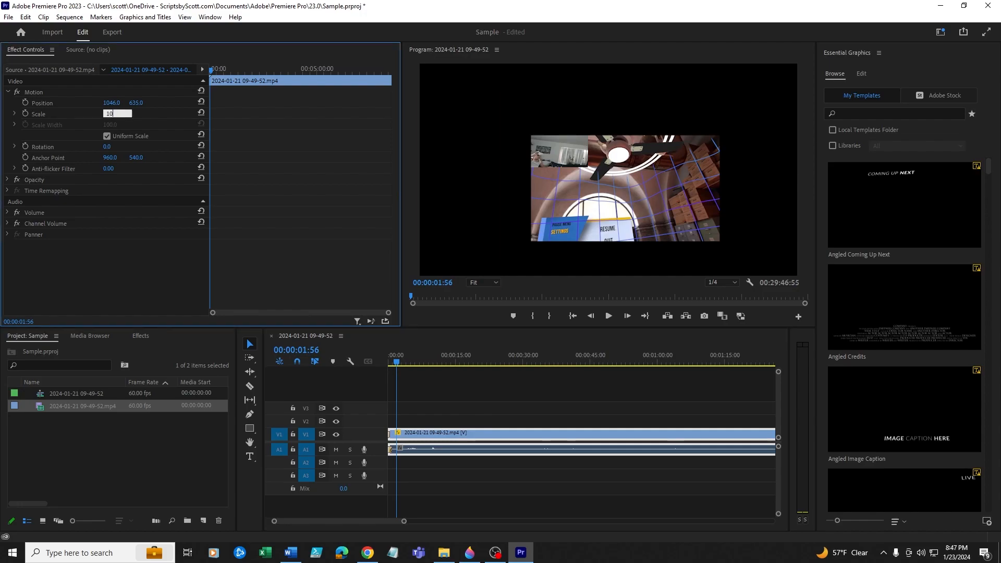
pyautogui.press('Return')
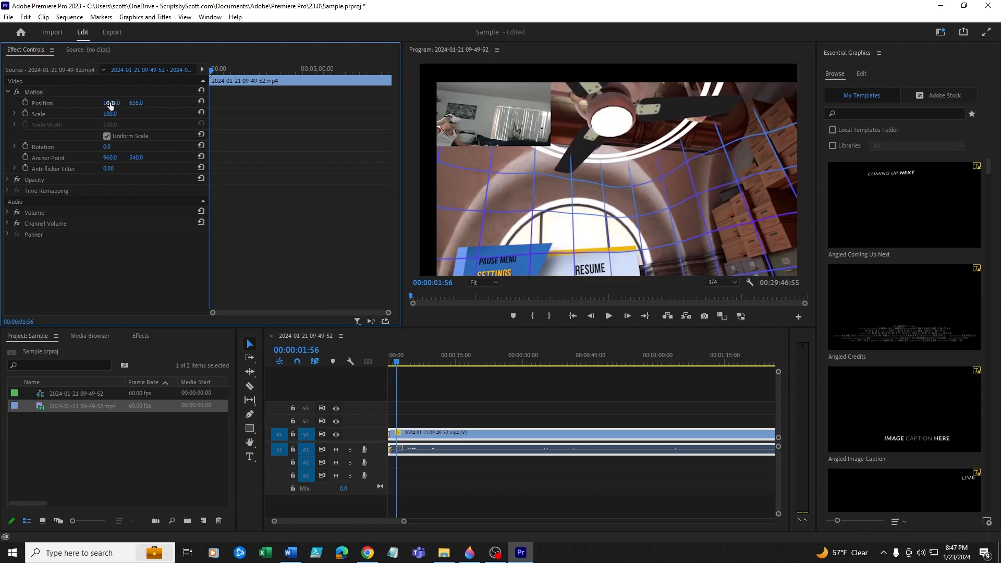
pyautogui.click(201, 102)
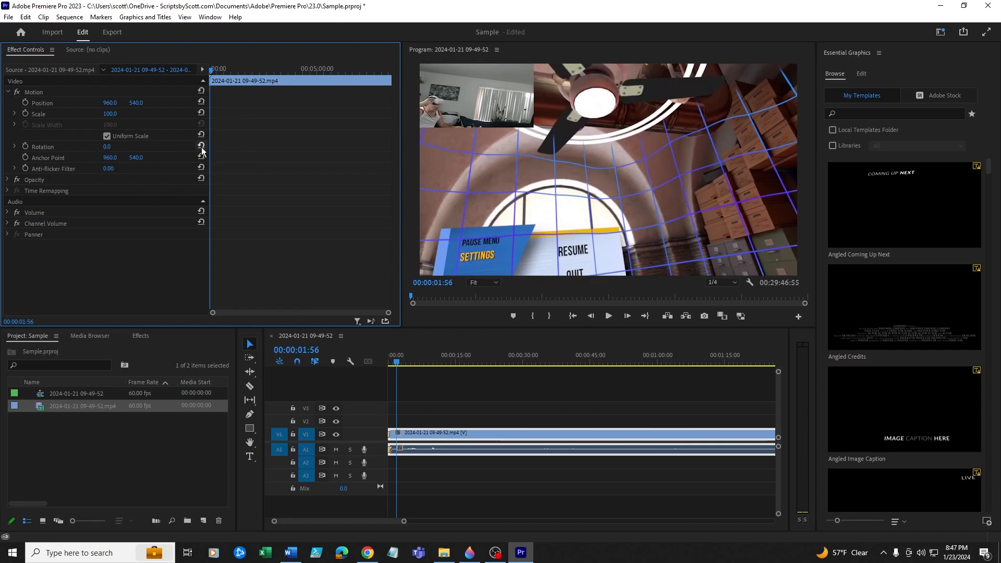
# - Play the opening from the sequence start to about 00:00:00:58 and return to the sequence start
pyautogui.click(576, 316)
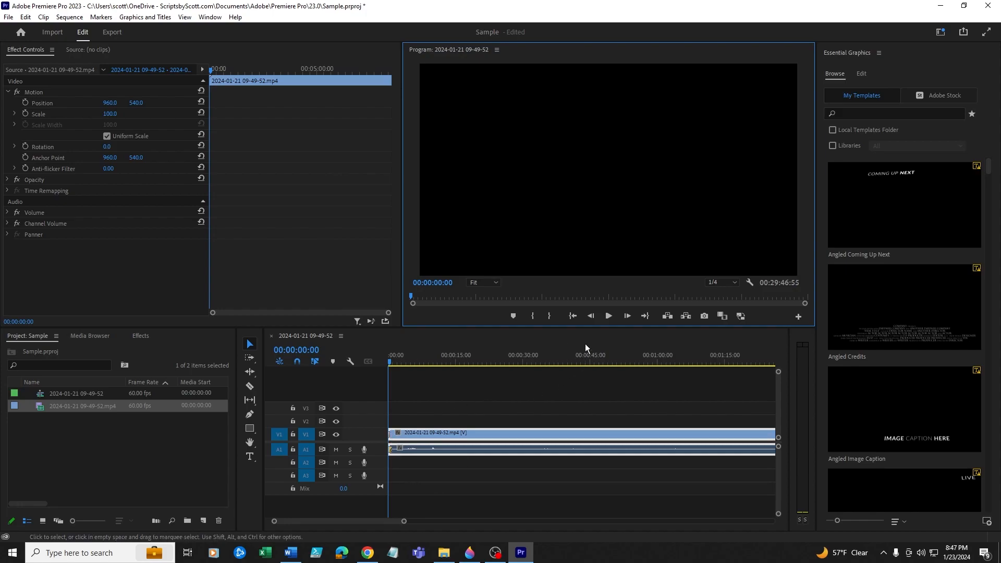
pyautogui.click(608, 316)
pyautogui.click(608, 316)
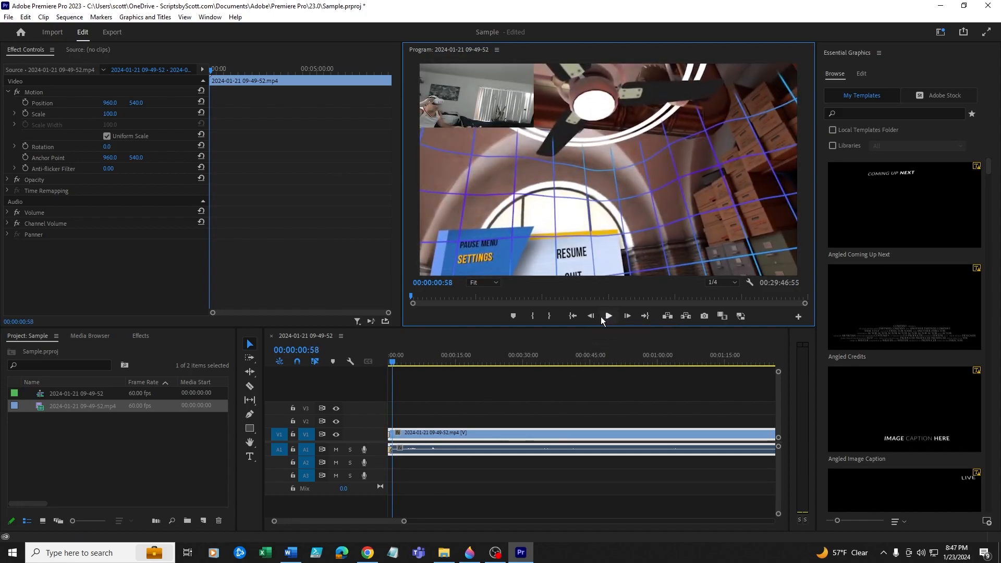
pyautogui.click(573, 316)
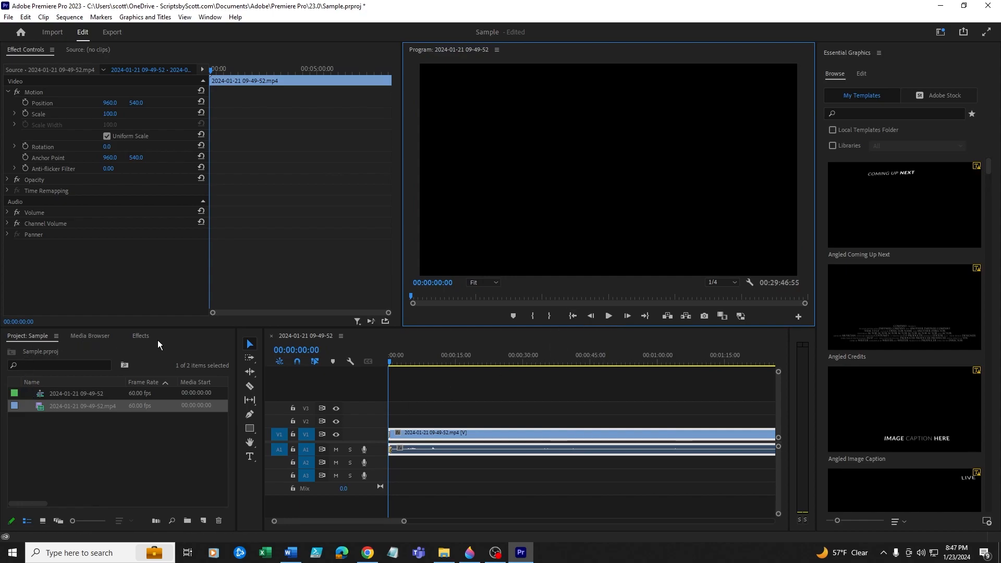
# - Apply the Cross Zoom transition to the start of the V1 clip and play the opening twice from the sequence start
pyautogui.click(140, 338)
pyautogui.moveTo(70, 509)
pyautogui.mouseDown()
pyautogui.moveTo(379, 470)
pyautogui.moveTo(395, 434)
pyautogui.moveTo(390, 442)
pyautogui.mouseUp()
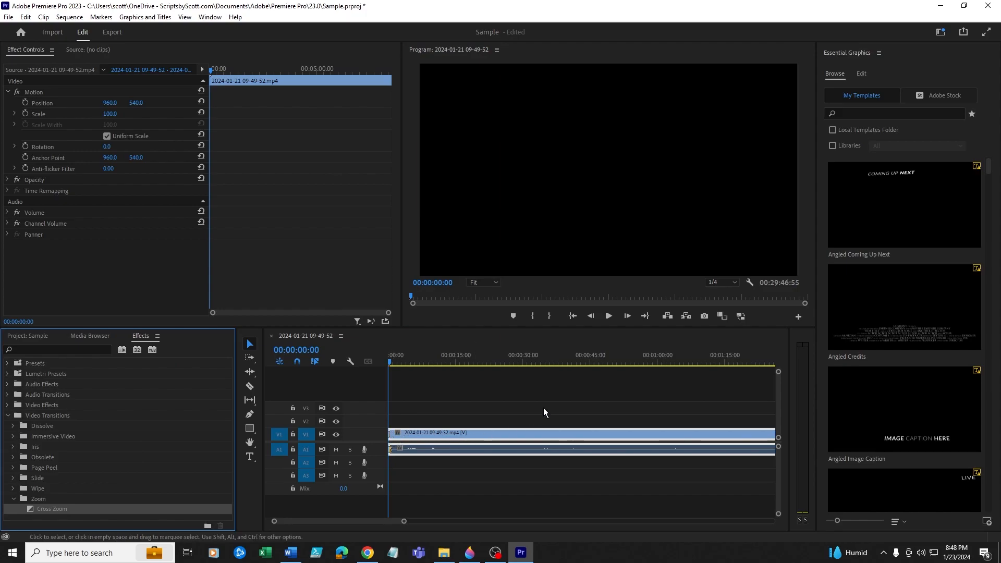
pyautogui.click(607, 316)
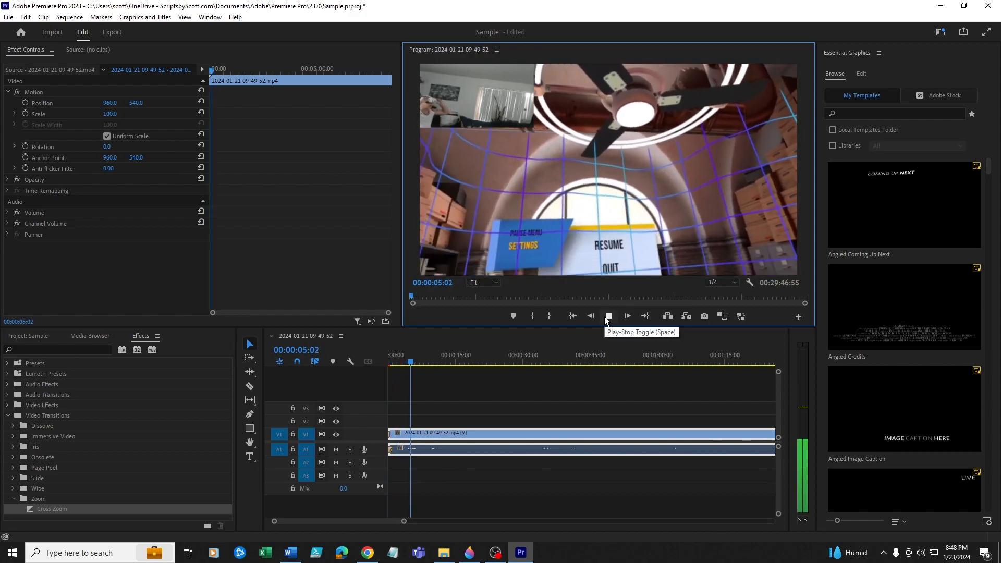
pyautogui.click(607, 316)
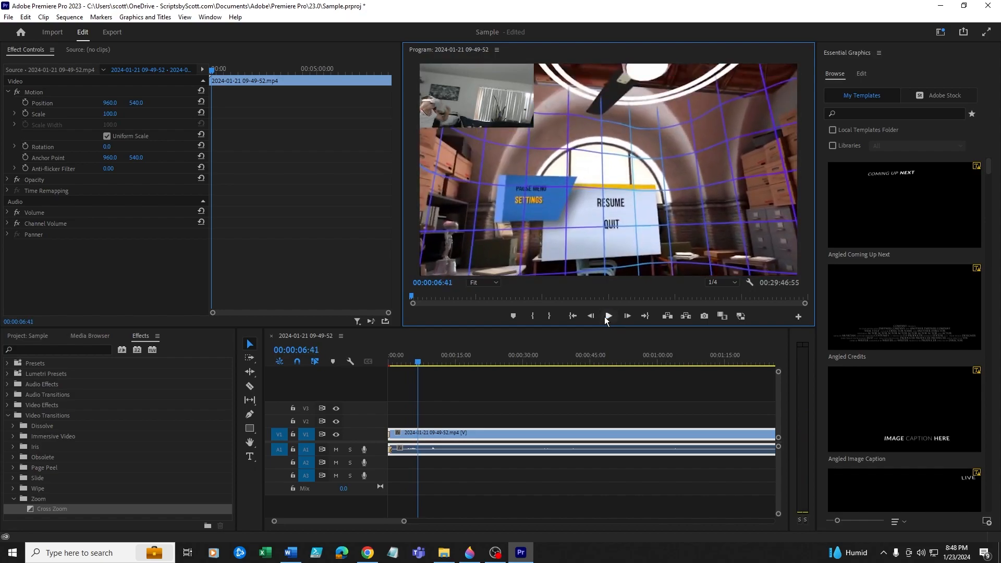
pyautogui.click(572, 316)
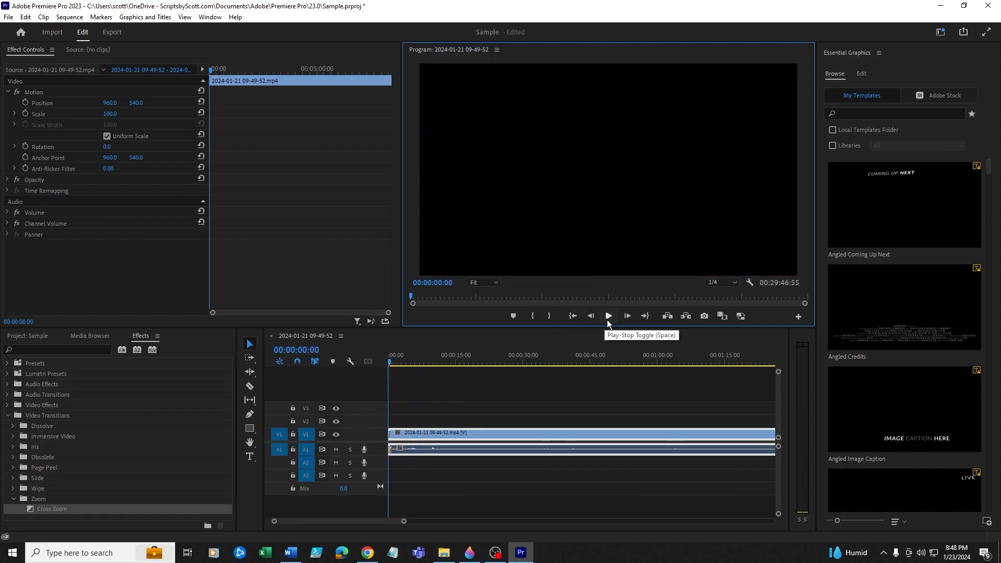
pyautogui.click(607, 320)
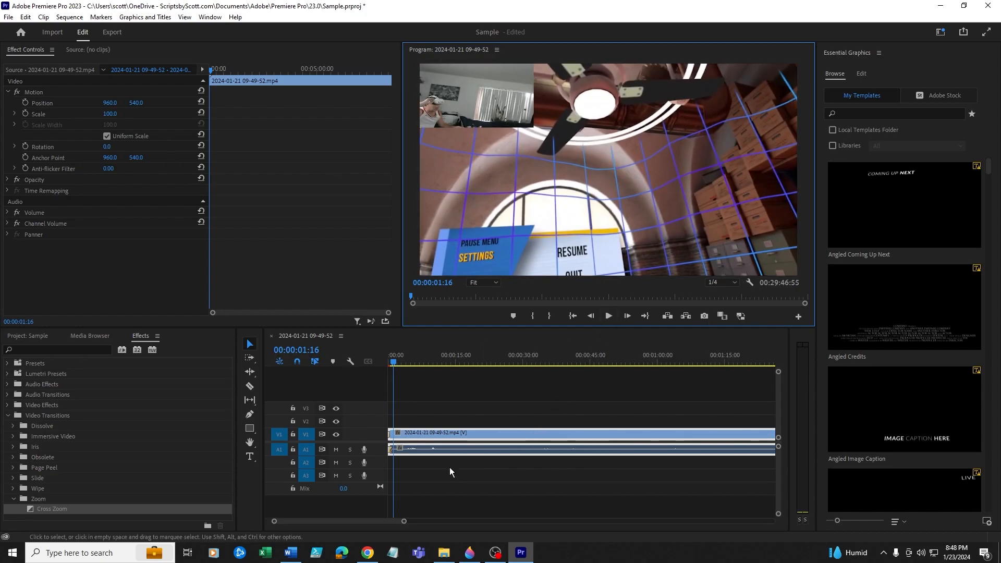
pyautogui.rightClick(106, 507)
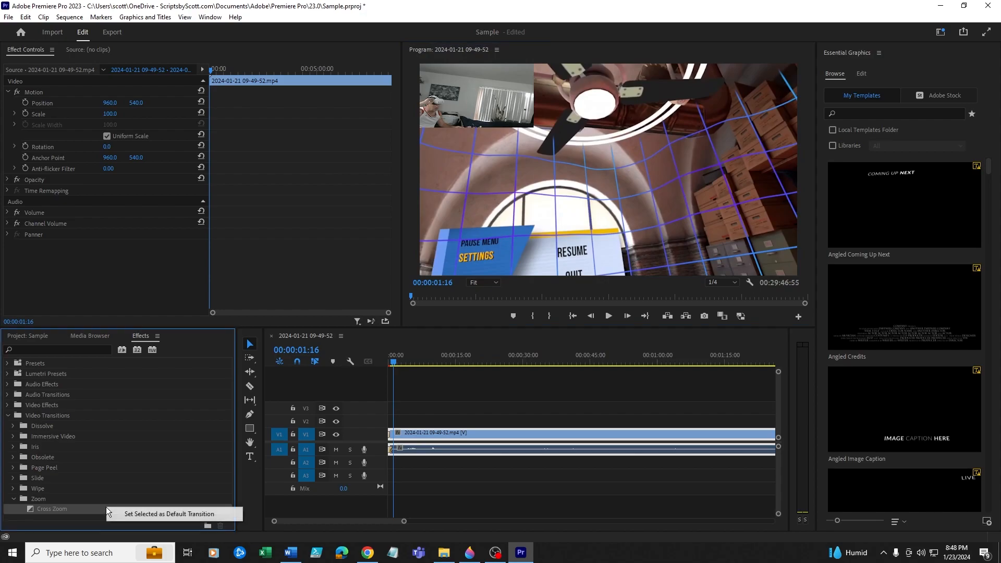
pyautogui.click(517, 385)
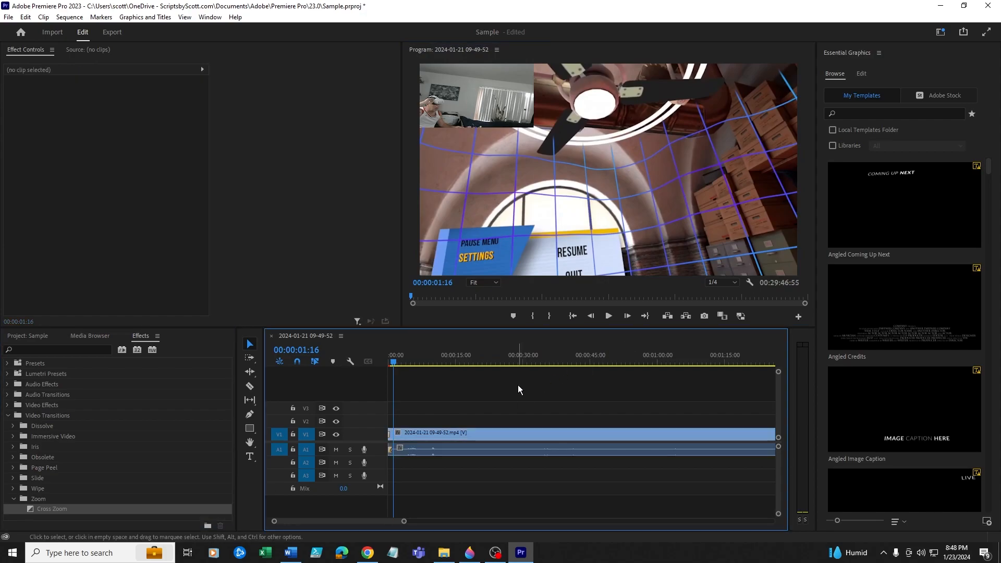
# - Examine the settings of the Cross Zoom and Constant Power transitions at the start of the V1 and A1 clips
pyautogui.moveTo(405, 521); pyautogui.dragTo(345, 525)
pyautogui.hotkey('shift', 'd')
pyautogui.press('-')
pyautogui.press('-')
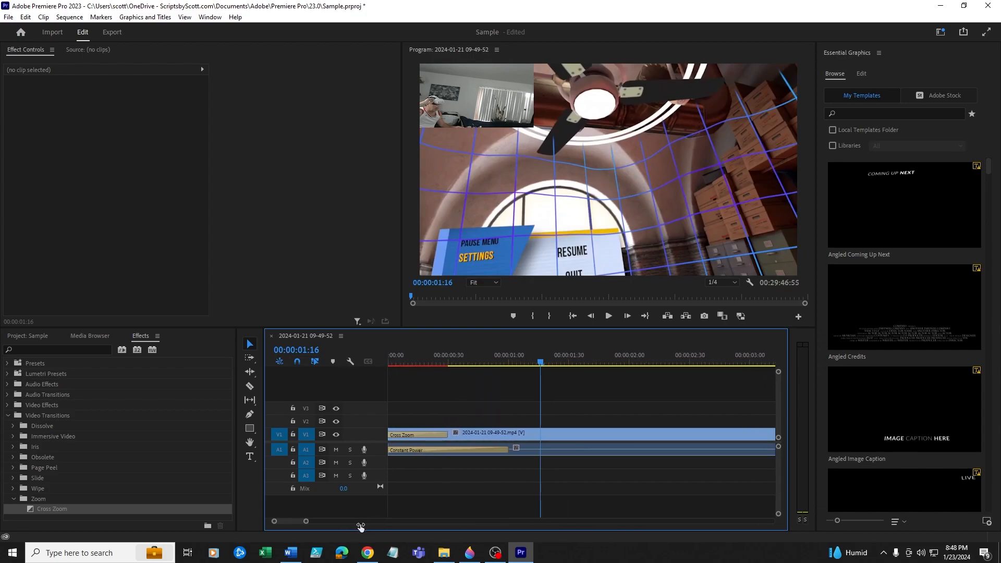
pyautogui.click(410, 437)
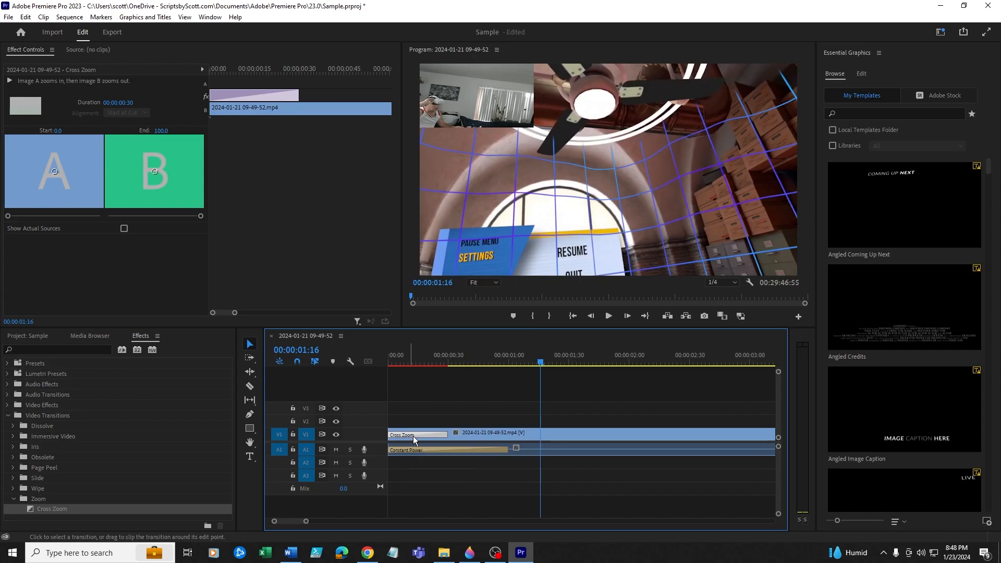
pyautogui.click(421, 449)
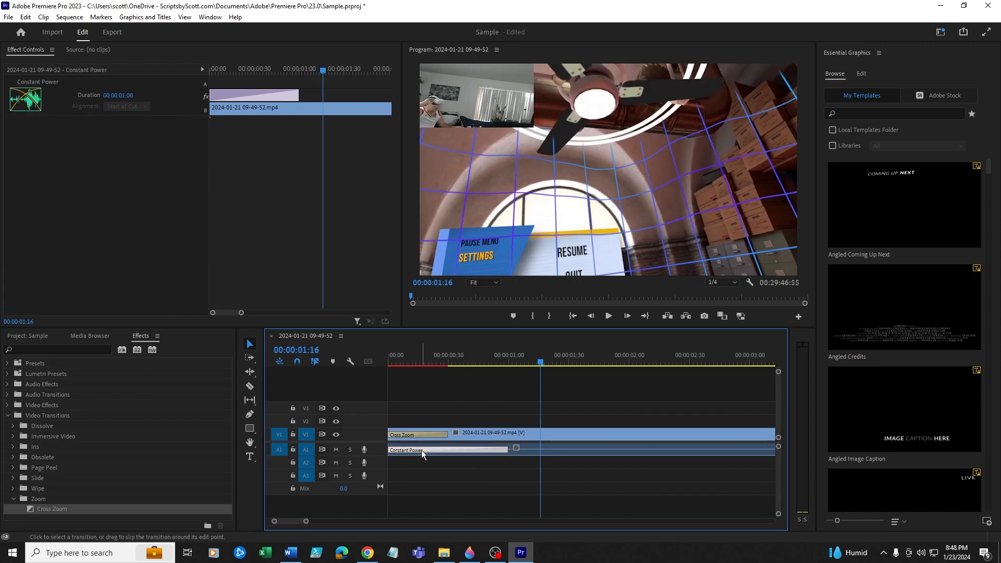
pyautogui.click(407, 436)
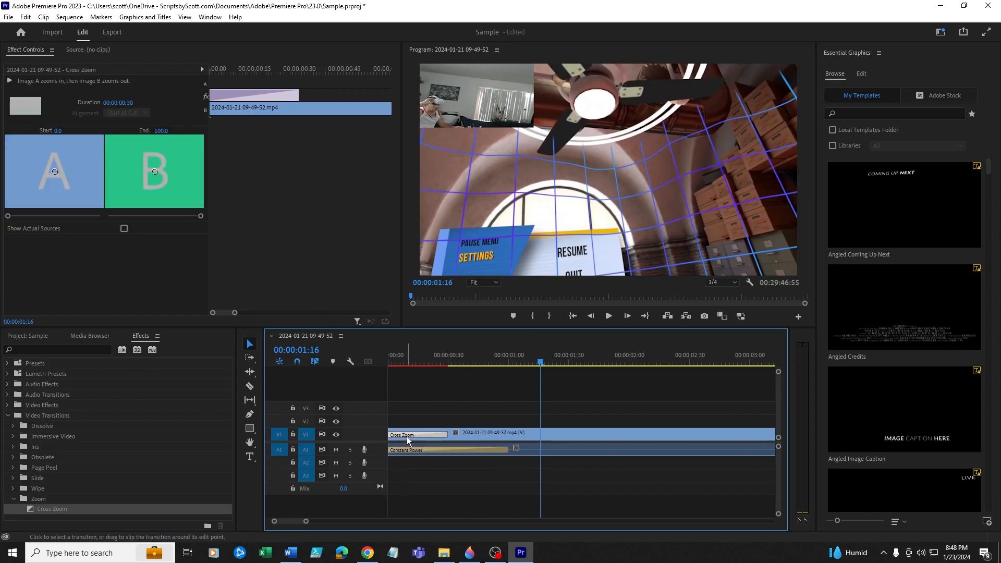
pyautogui.click(409, 449)
# - Delete the Cross Zoom transition from the V1 clip's start and the Constant Power transition from its audio on A1
pyautogui.click(411, 433)
pyautogui.press('Delete')
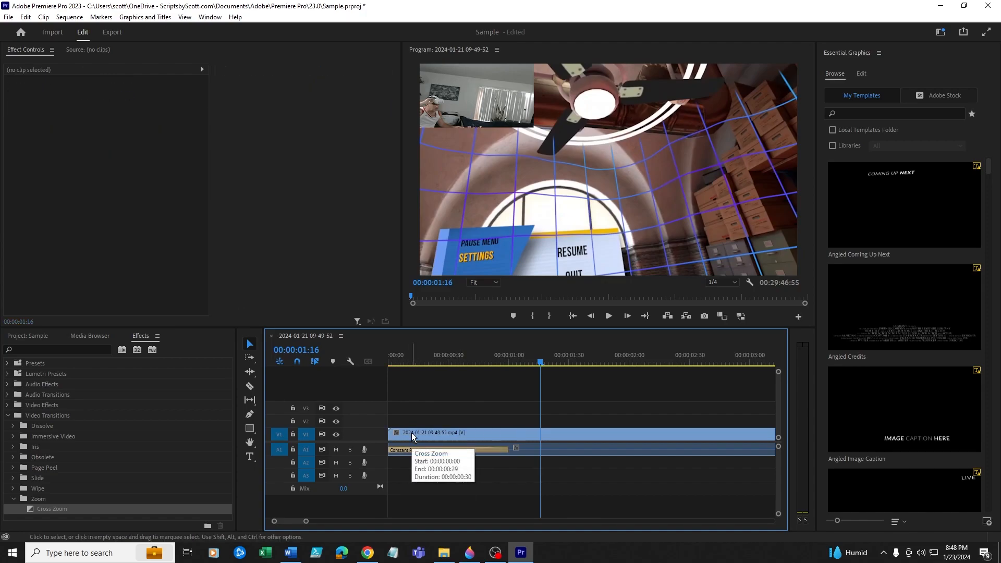
pyautogui.click(419, 449)
pyautogui.press('Delete')
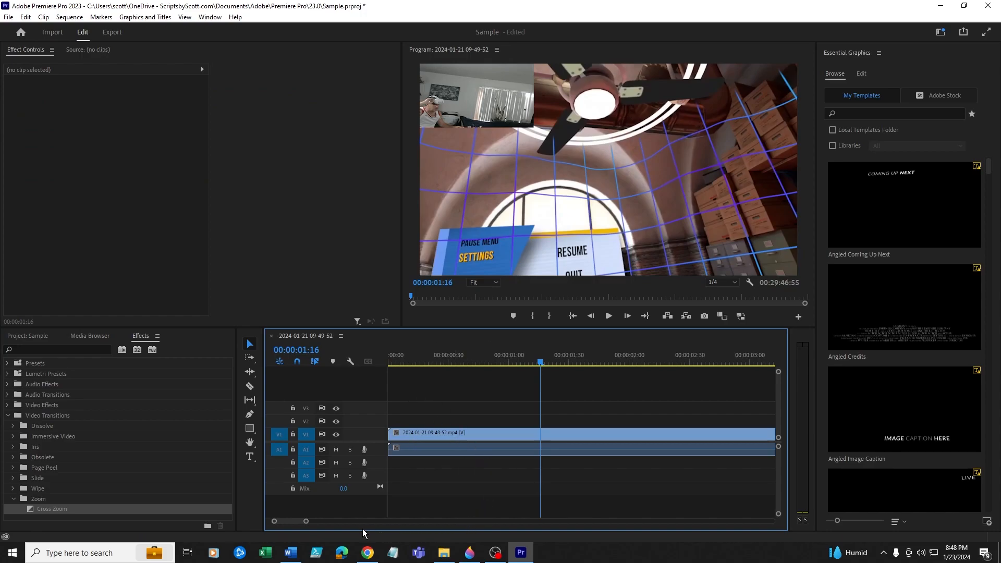
# - Apply the Cross Zoom transition to the start of the V1 clip and set its duration to 00:00:01:30
pyautogui.moveTo(48, 511); pyautogui.dragTo(417, 434)
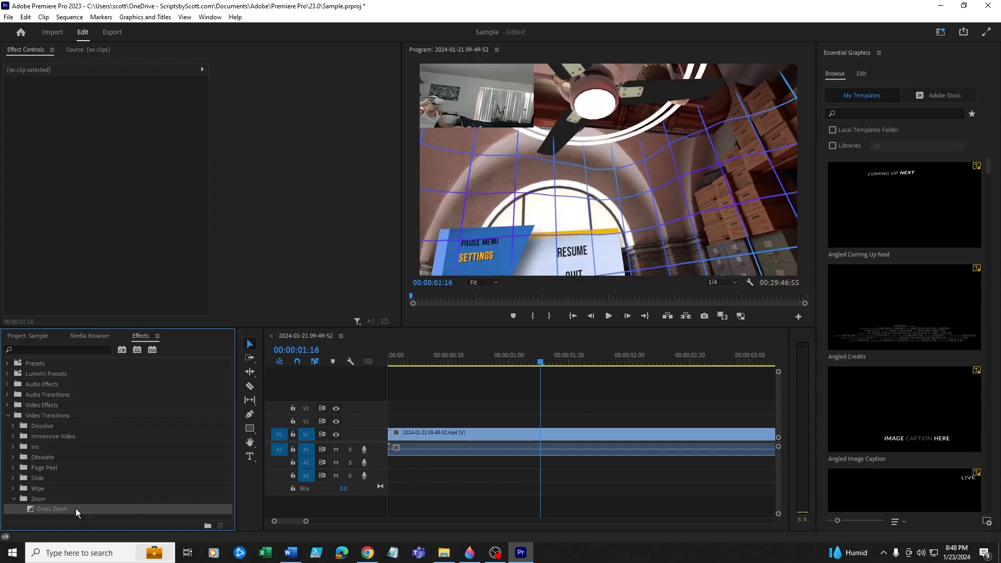
pyautogui.moveTo(29, 509); pyautogui.dragTo(402, 430)
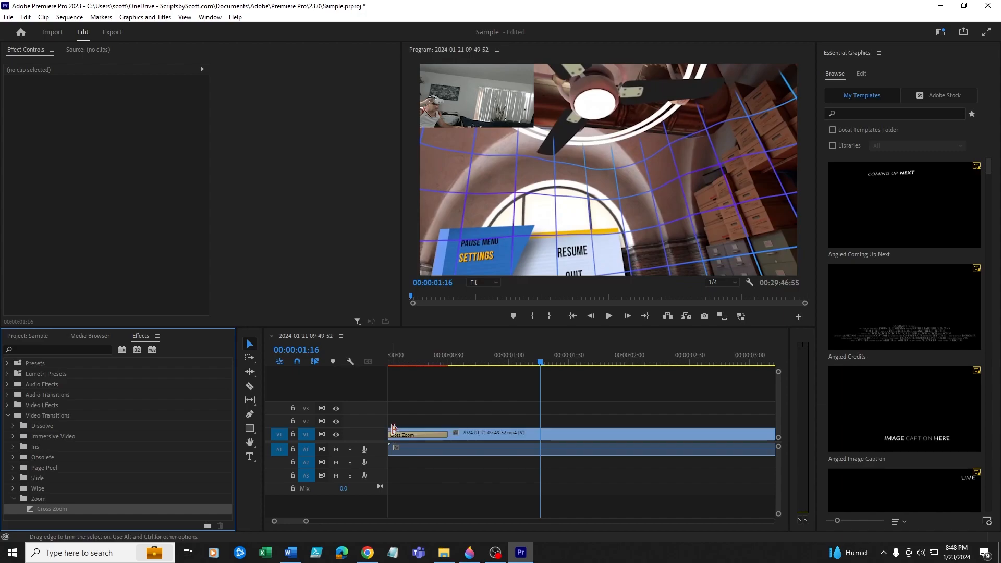
pyautogui.click(428, 435)
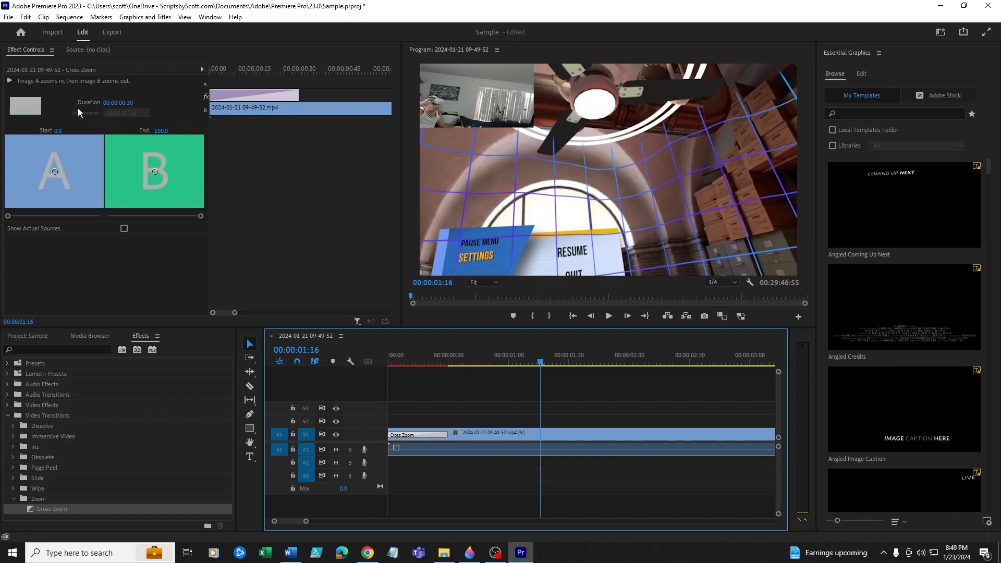
pyautogui.click(123, 103)
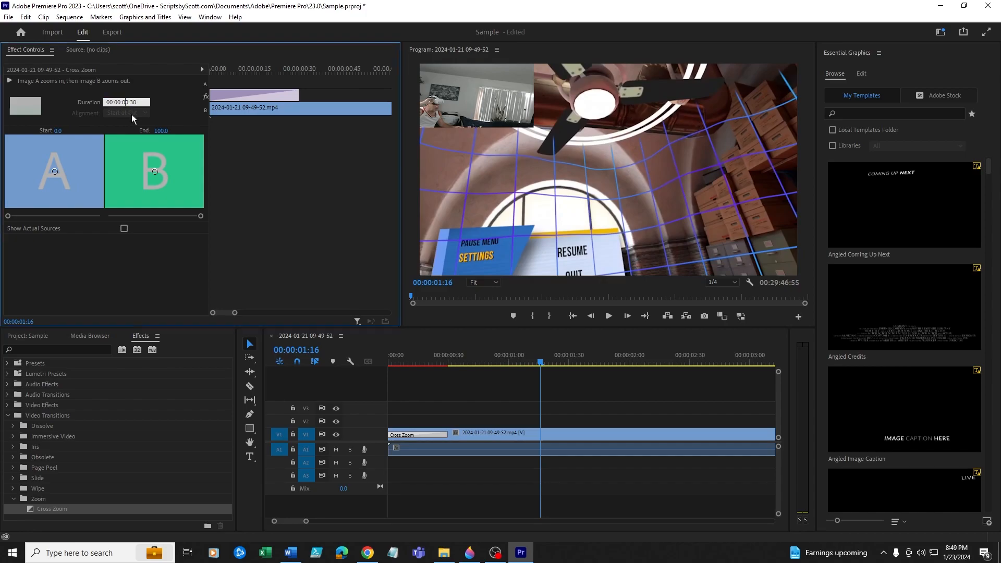
pyautogui.write('1')
pyautogui.press('Return')
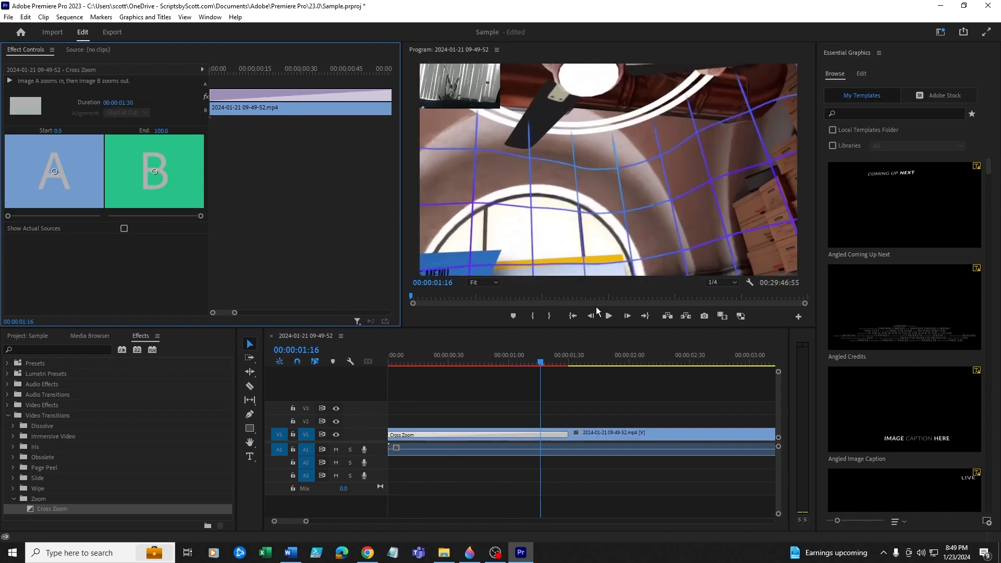
# - Play the opening twice from the sequence start to preview the lengthened Cross Zoom
pyautogui.click(573, 316)
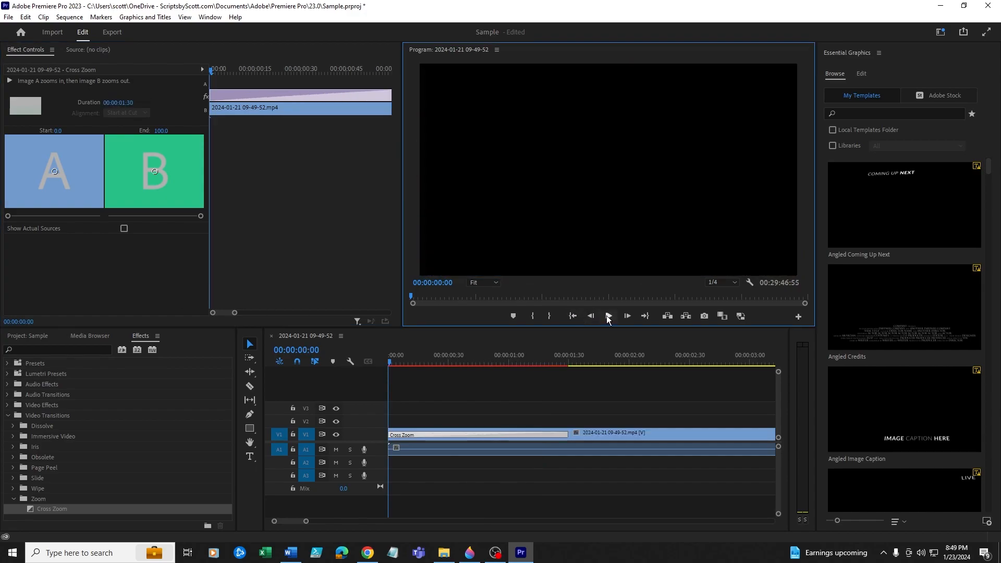
pyautogui.click(608, 316)
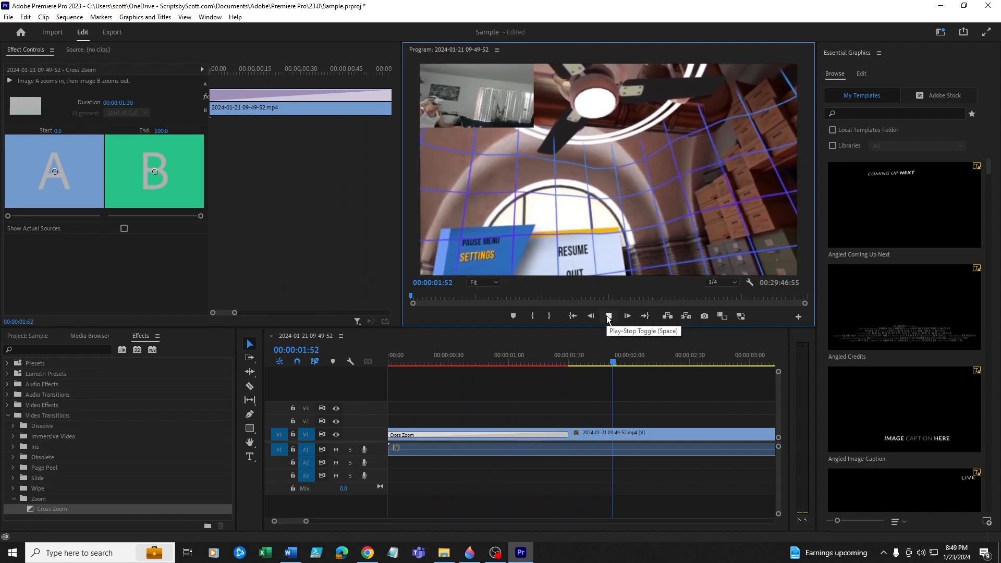
pyautogui.click(607, 317)
pyautogui.click(457, 436)
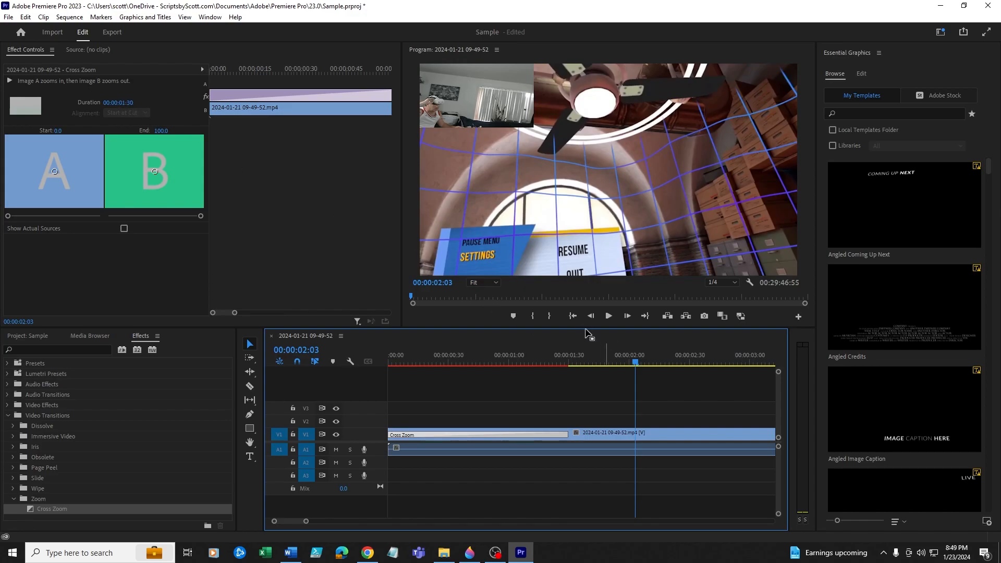
pyautogui.click(572, 316)
pyautogui.click(609, 316)
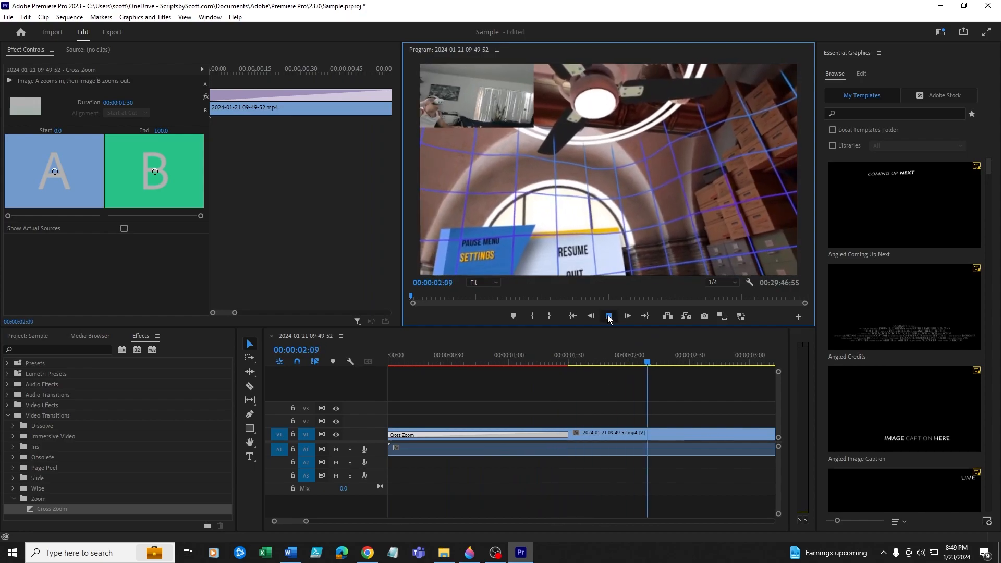
pyautogui.click(609, 316)
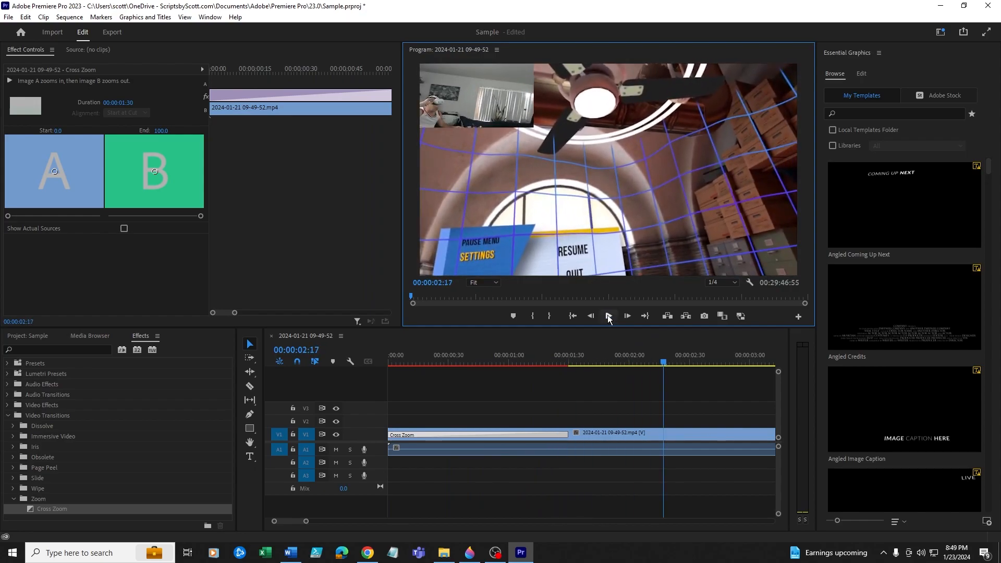
# - Play the opening again from the sequence start to about 00:00:02:38 and return to the sequence start
pyautogui.click(577, 317)
pyautogui.click(605, 319)
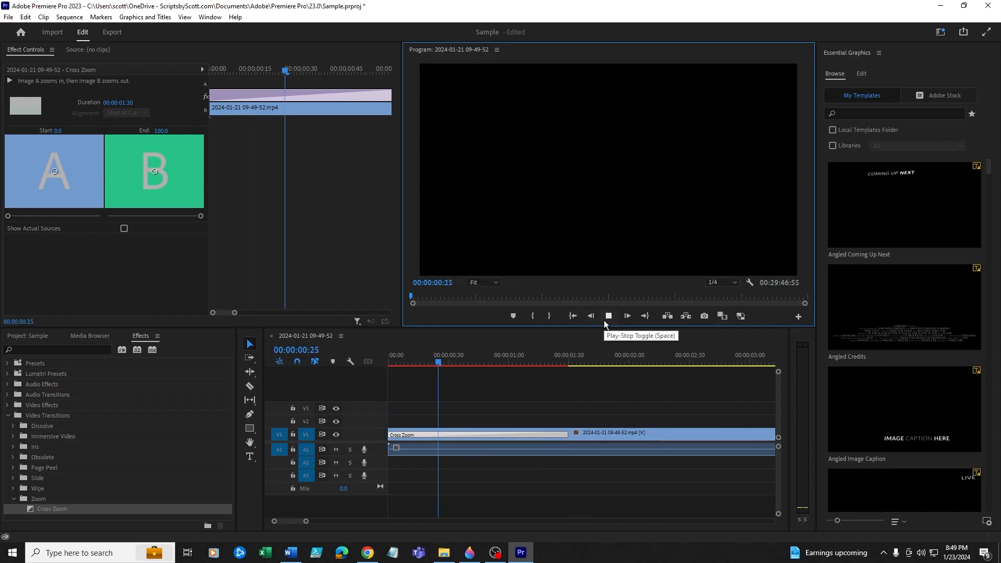
pyautogui.click(604, 320)
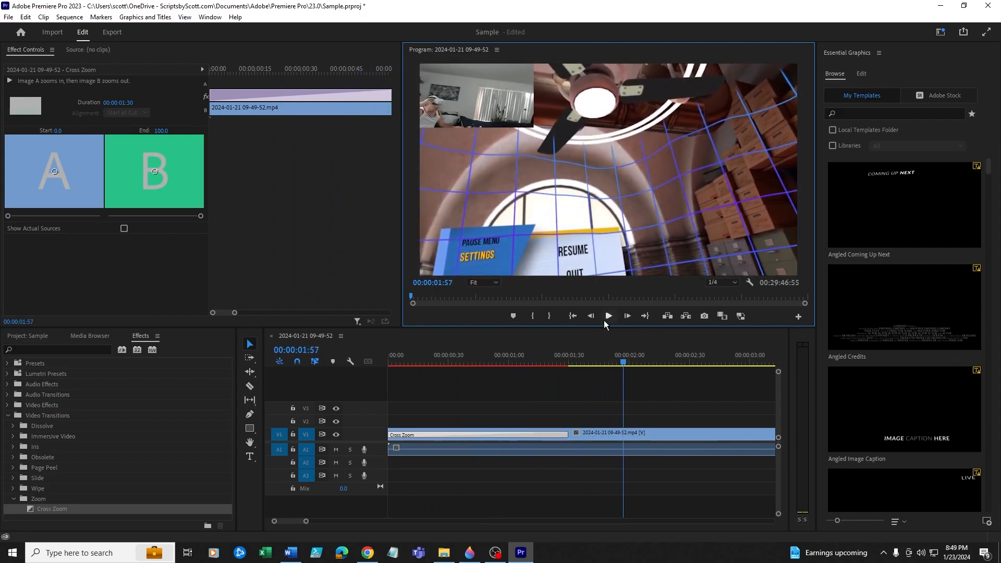
pyautogui.click(606, 319)
pyautogui.click(606, 319)
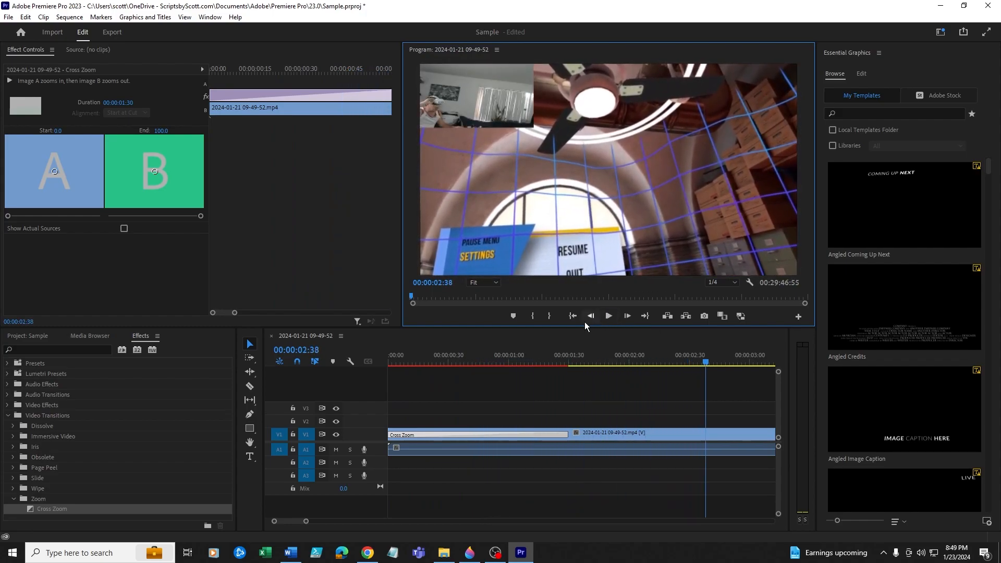
pyautogui.click(573, 316)
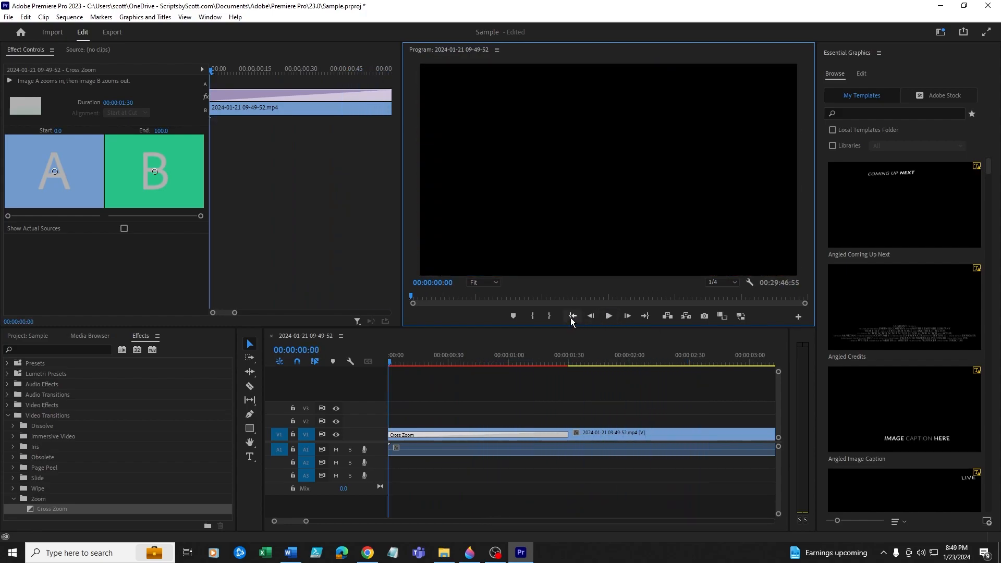
# - Collapse the Zoom transitions folder and delete the Cross Zoom transition from the start of the V1 clip
pyautogui.click(14, 499)
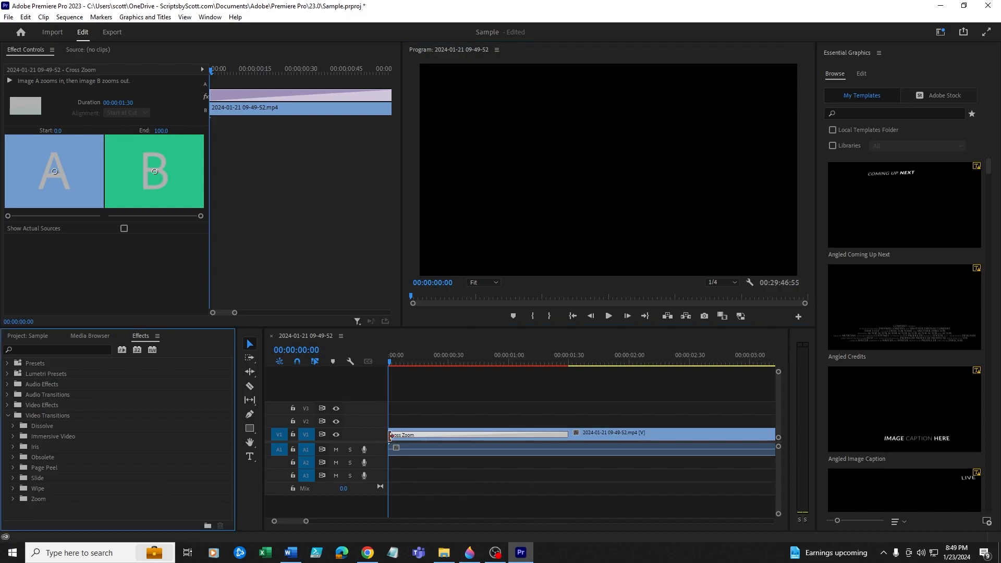
pyautogui.click(413, 434)
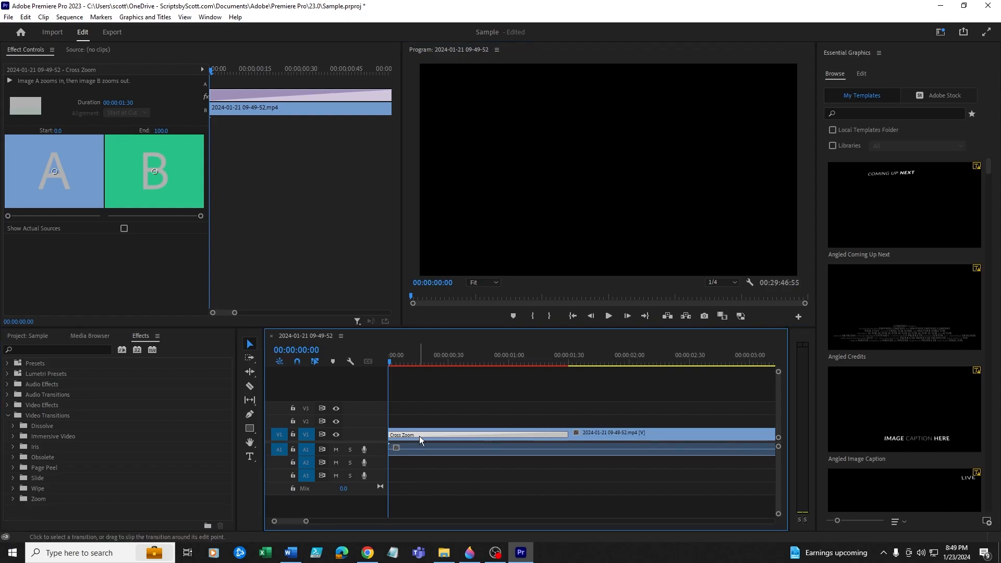
pyautogui.press('Delete')
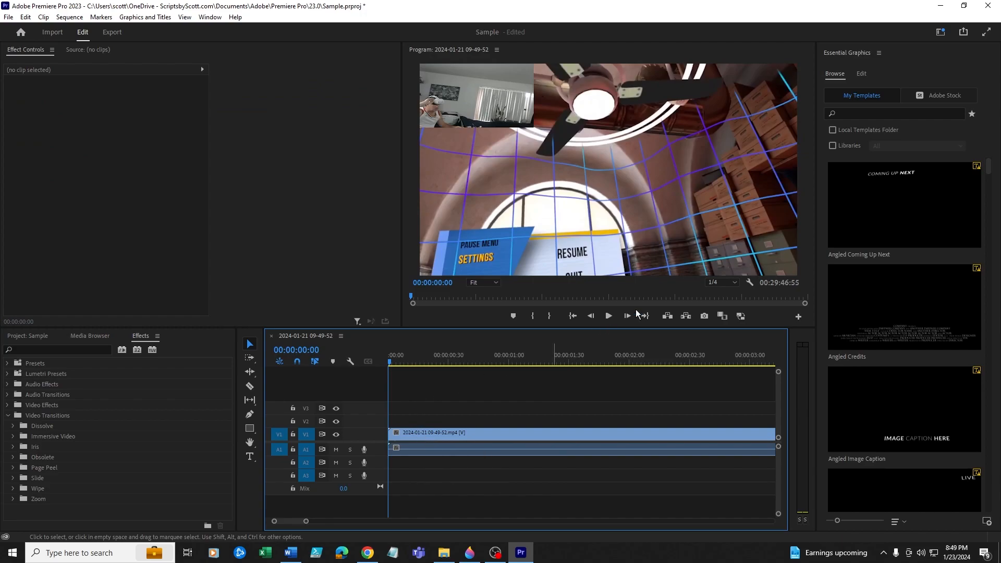
pyautogui.click(251, 346)
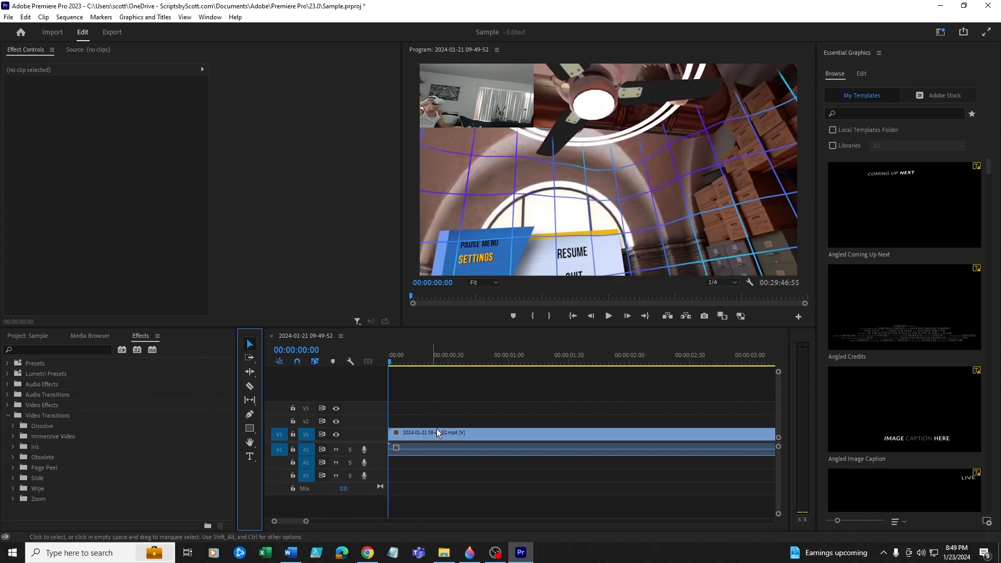
pyautogui.click(443, 383)
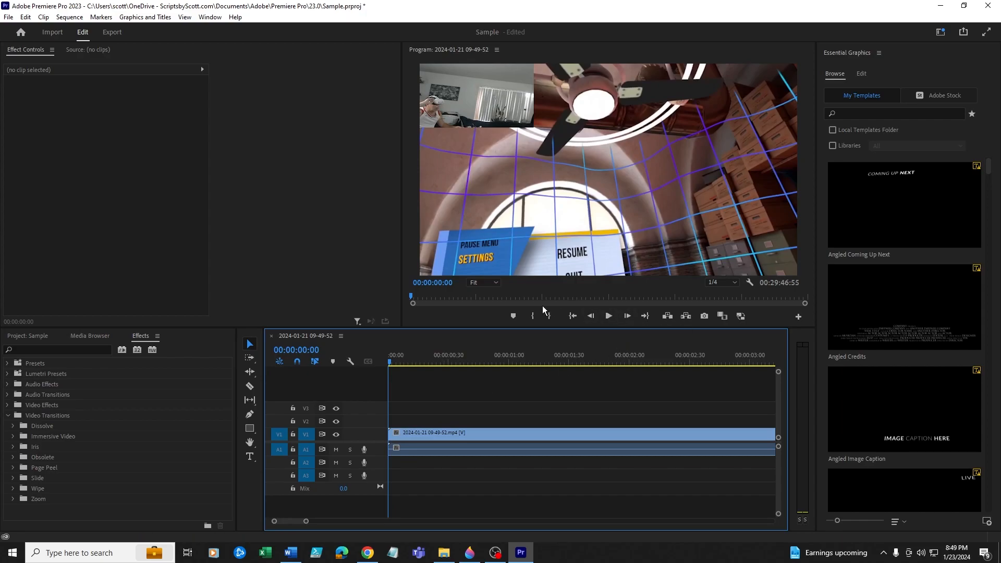
pyautogui.click(573, 317)
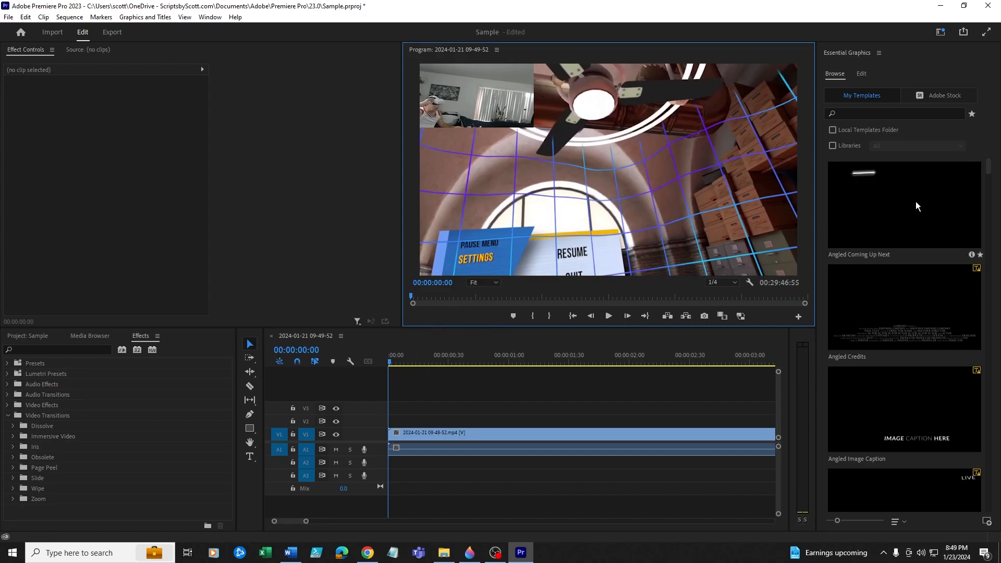
# - Look through the Essential Graphics templates, then bring Effect Controls and the Effects list into focus
pyautogui.scroll(-10, 916, 203)
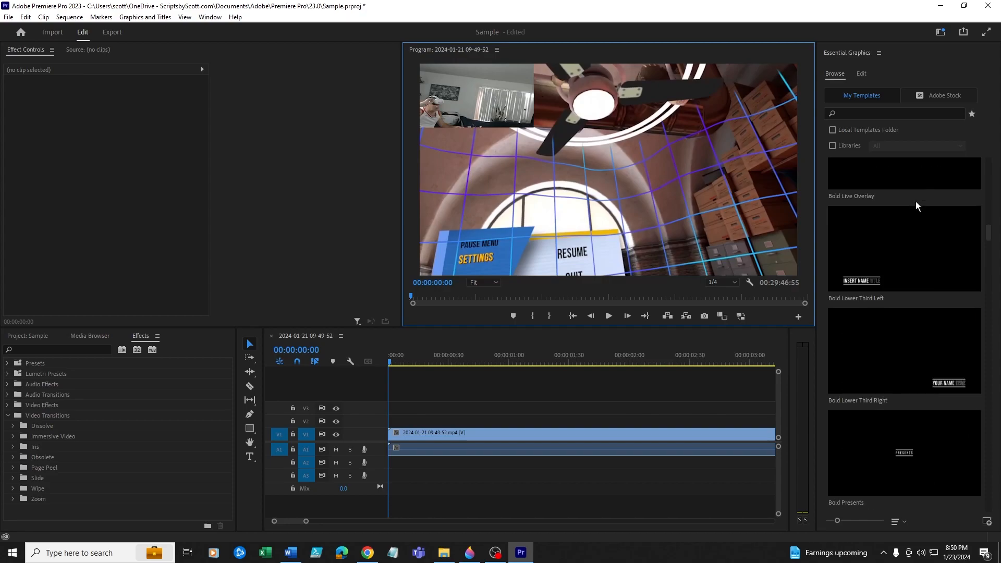
pyautogui.scroll(-10, 916, 203)
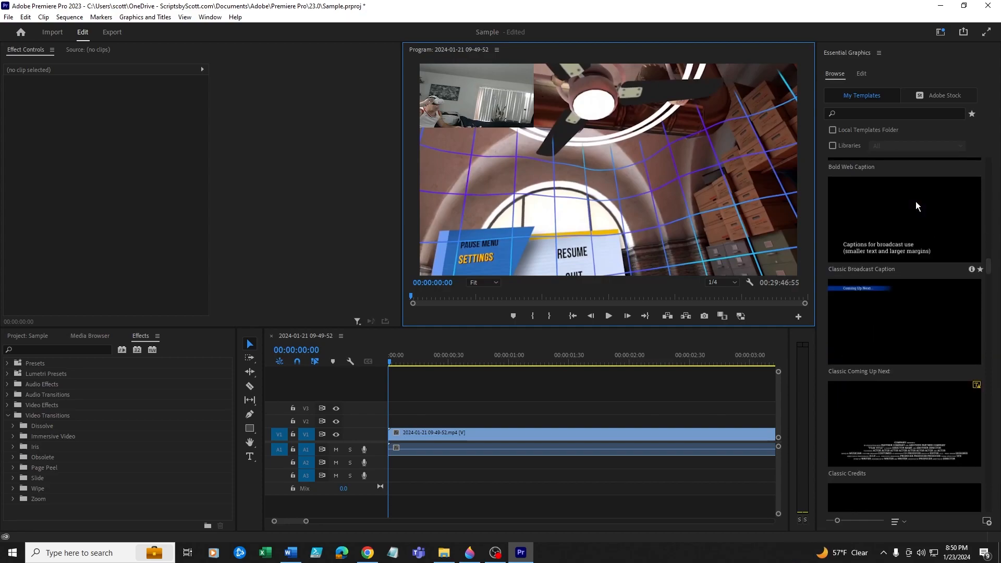
pyautogui.scroll(-5, 916, 201)
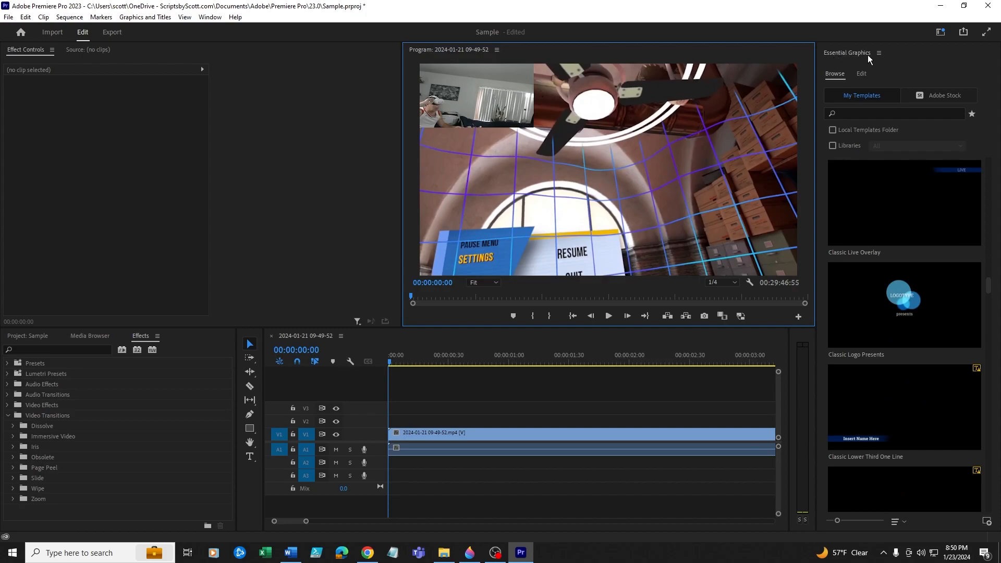
pyautogui.click(200, 19)
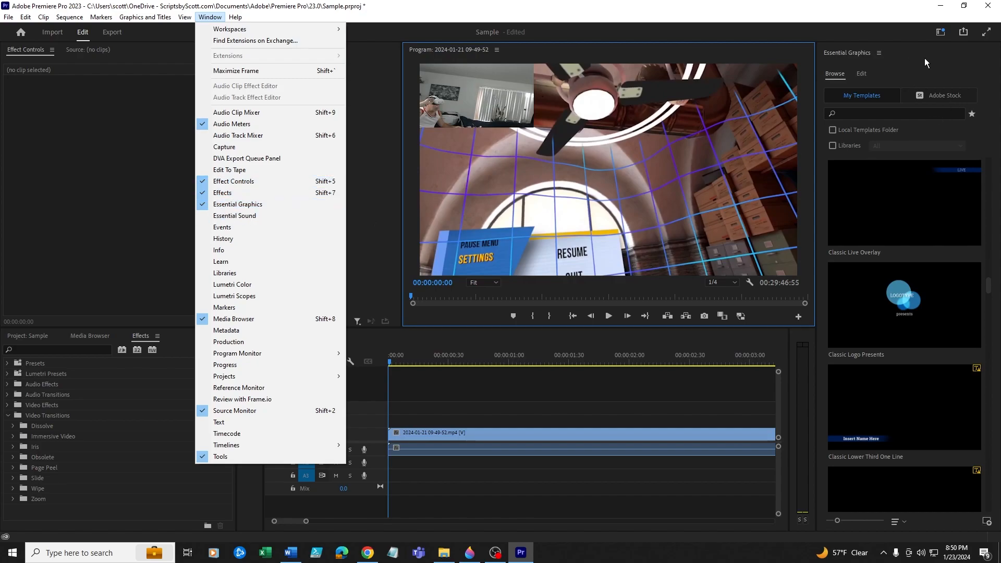
pyautogui.click(280, 182)
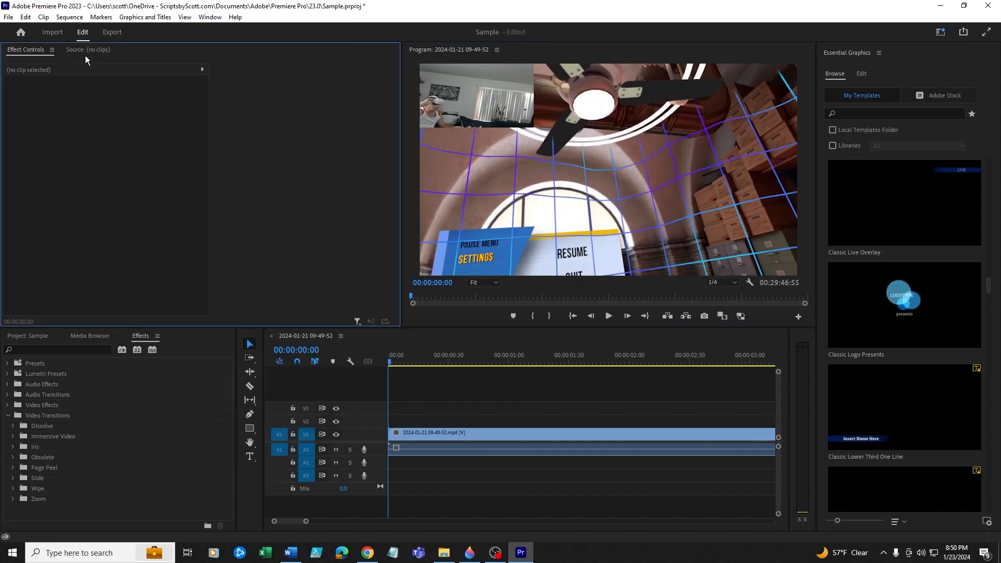
pyautogui.click(147, 333)
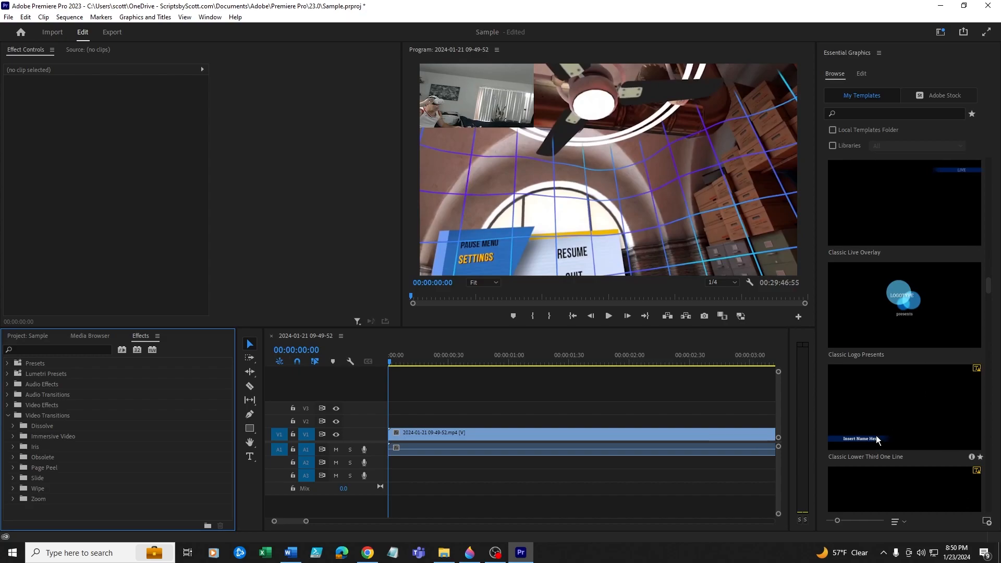
# - Add the Classic Lower Third One Line template on track V2 at the sequence start and play it until its text shows
pyautogui.moveTo(872, 420); pyautogui.dragTo(392, 421)
pyautogui.moveTo(306, 520); pyautogui.dragTo(589, 521)
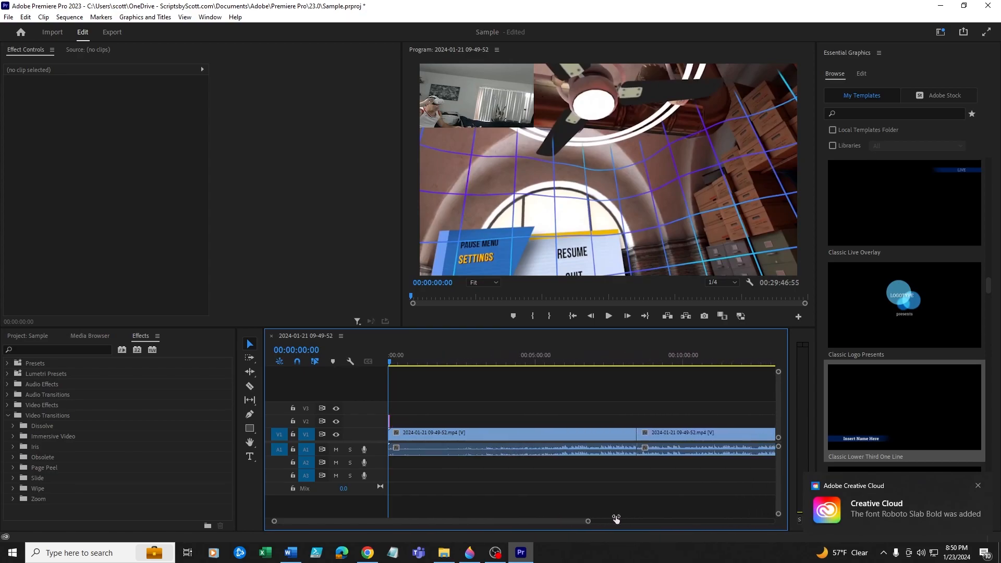
pyautogui.click(608, 316)
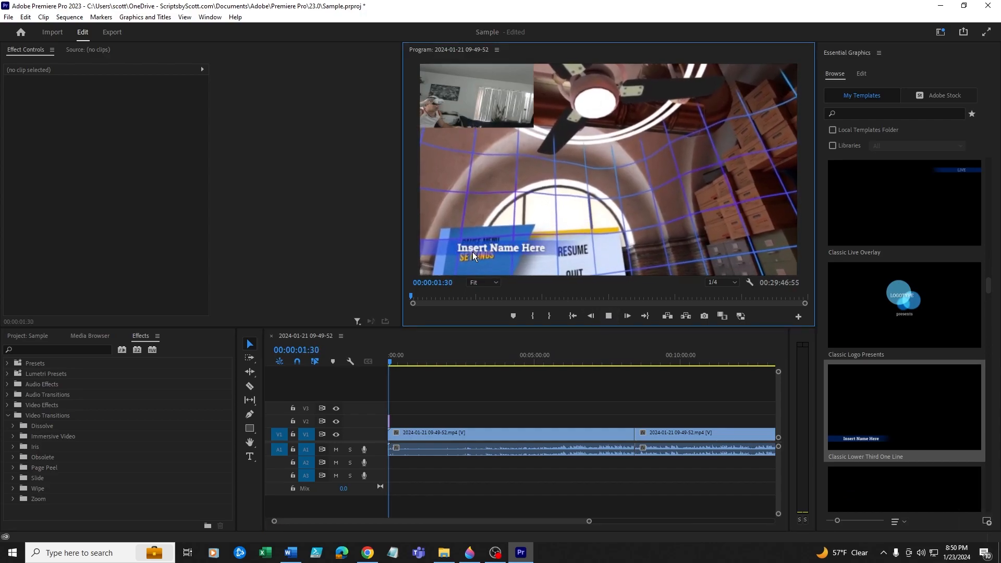
pyautogui.click(612, 317)
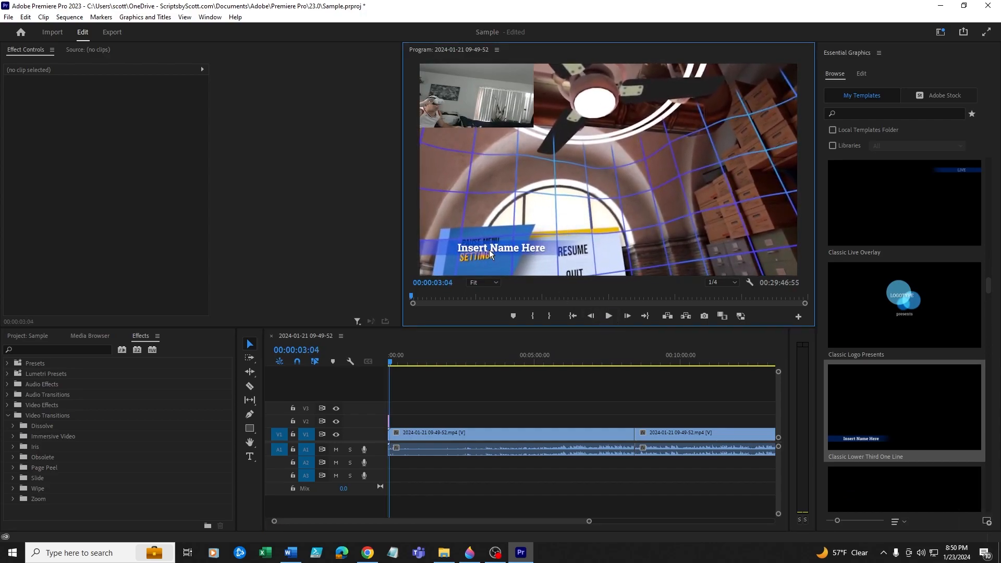
# - Replace the lower third's placeholder text with "Subscribe"
pyautogui.doubleClick(490, 248)
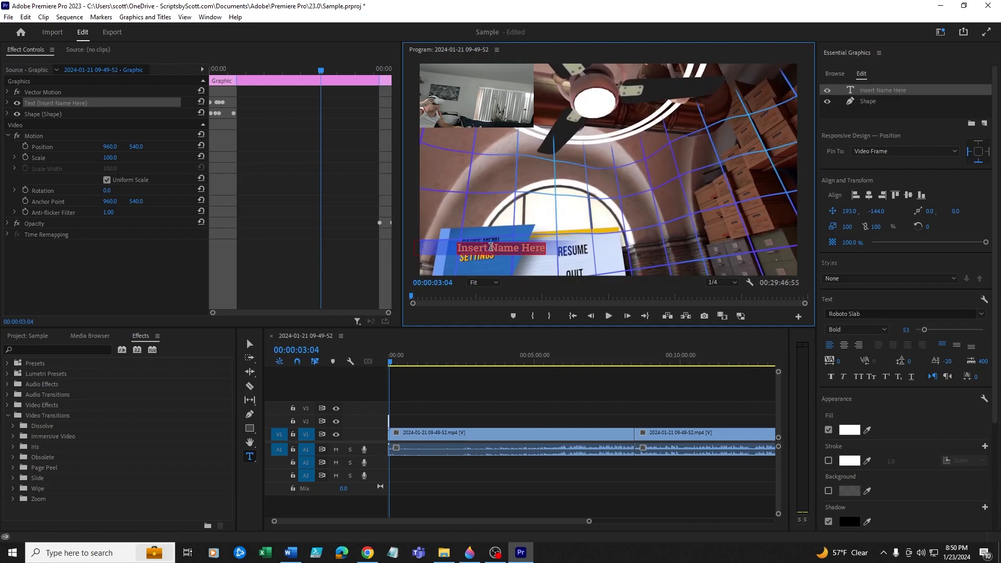
pyautogui.write('Subscribe')
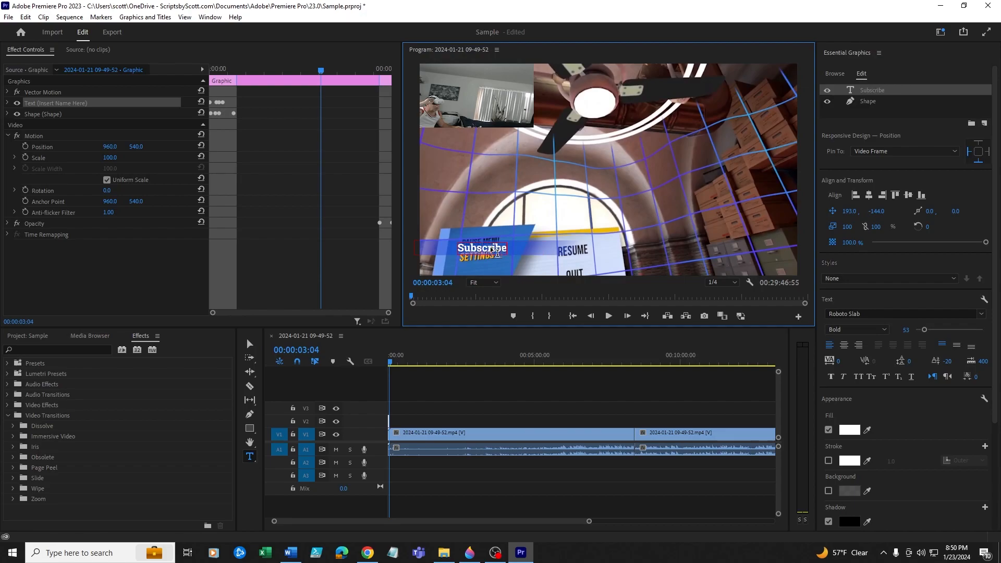
pyautogui.click(502, 398)
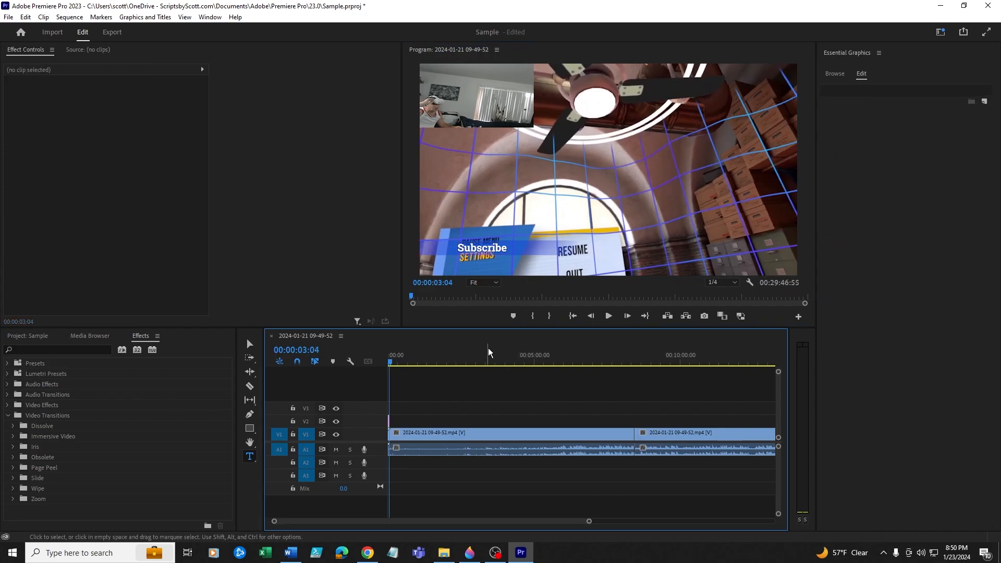
# - Play the sequence from the beginning to check the Subscribe title's animation
pyautogui.click(573, 317)
pyautogui.click(608, 318)
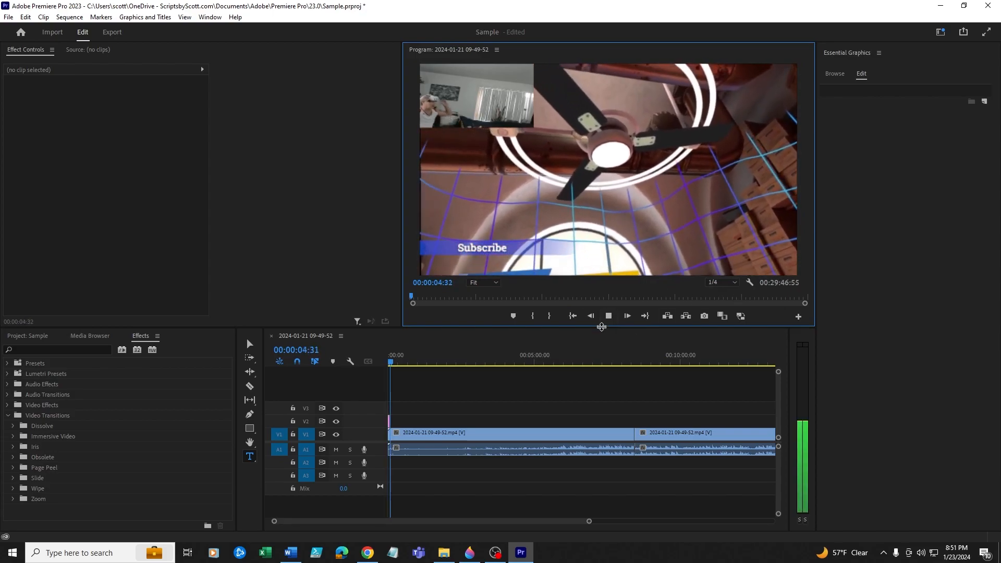
pyautogui.press('space')
# - Set the Program monitor's playback resolution to Full and replay the Subscribe title from the start
pyautogui.click(722, 282)
pyautogui.click(717, 292)
pyautogui.click(572, 316)
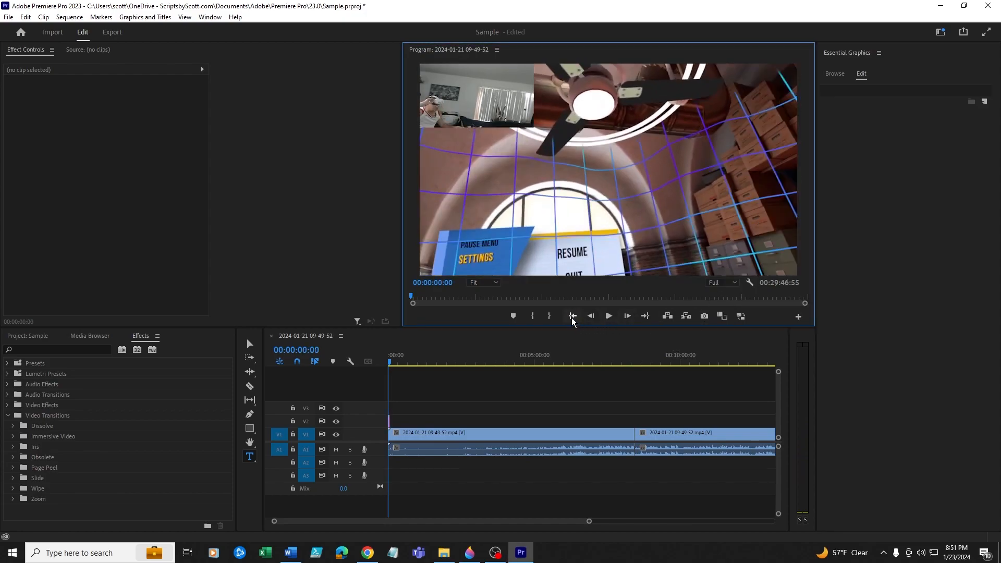
pyautogui.click(608, 316)
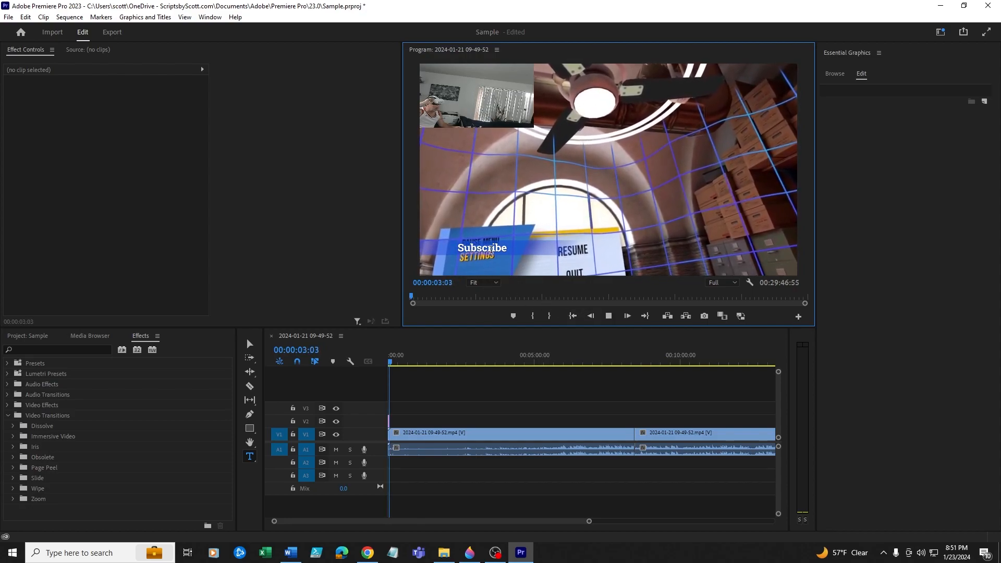
pyautogui.click(609, 316)
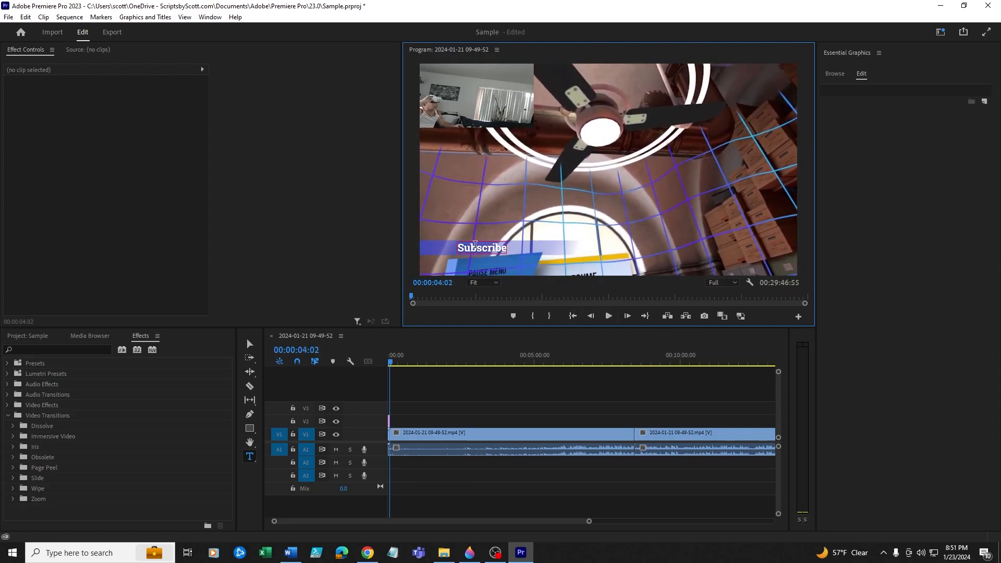
# - Try to move the Subscribe text and its background bar separately to the upper-right area of the frame
pyautogui.click(435, 250)
pyautogui.click(435, 251)
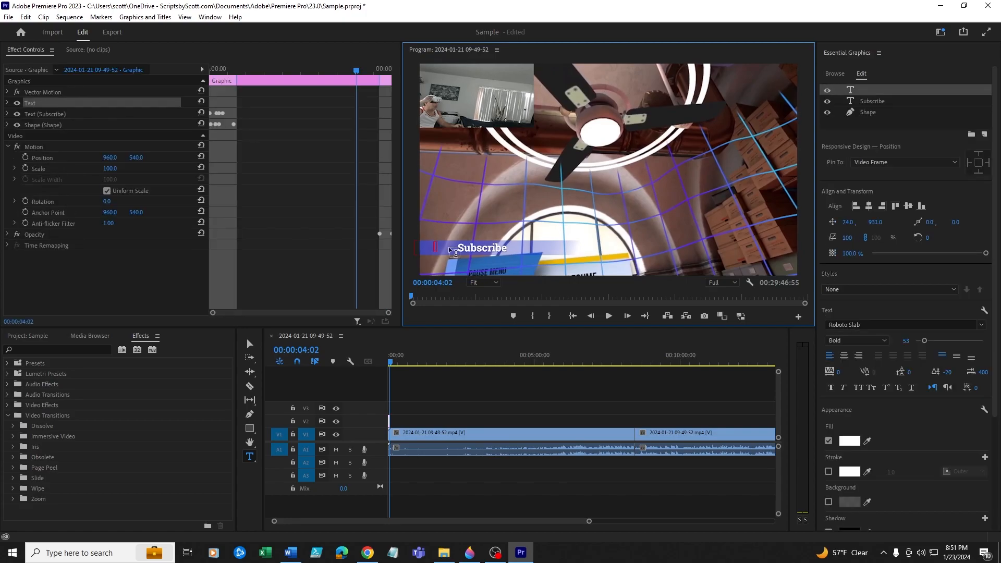
pyautogui.click(249, 345)
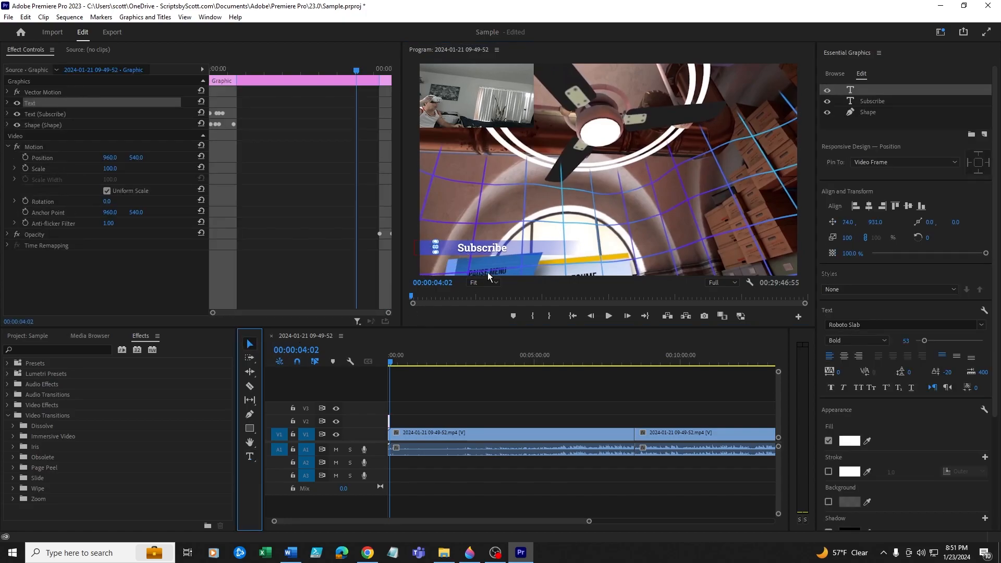
pyautogui.click(517, 252)
pyautogui.moveTo(506, 248); pyautogui.dragTo(704, 137)
pyautogui.moveTo(501, 249); pyautogui.dragTo(706, 138)
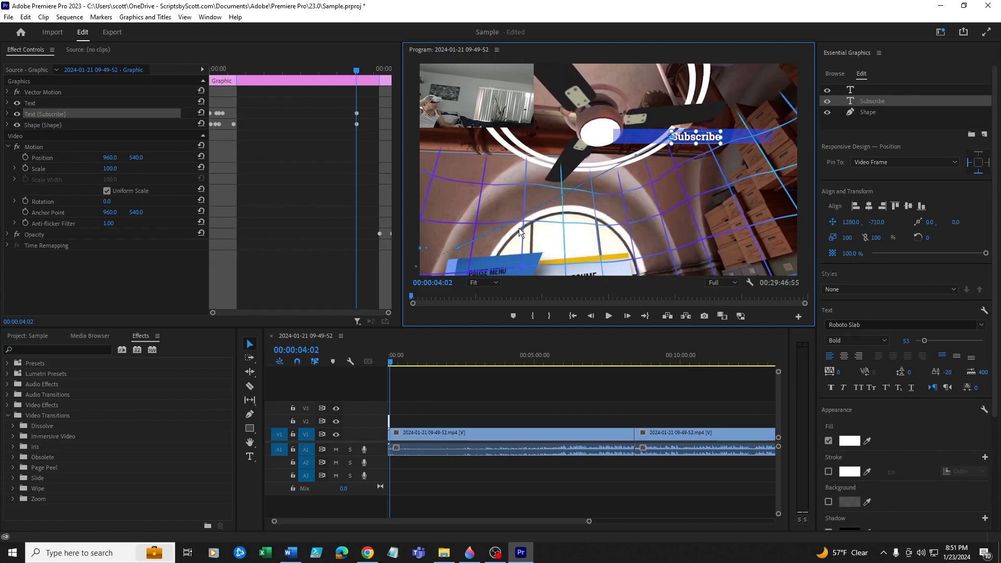
# - Undo the separate text and bar moves and the stray empty text layer
pyautogui.hotkey('ctrl', 'z')
pyautogui.hotkey('ctrl', 'z')
pyautogui.hotkey('ctrl', 'z')
pyautogui.hotkey('ctrl', 'z')
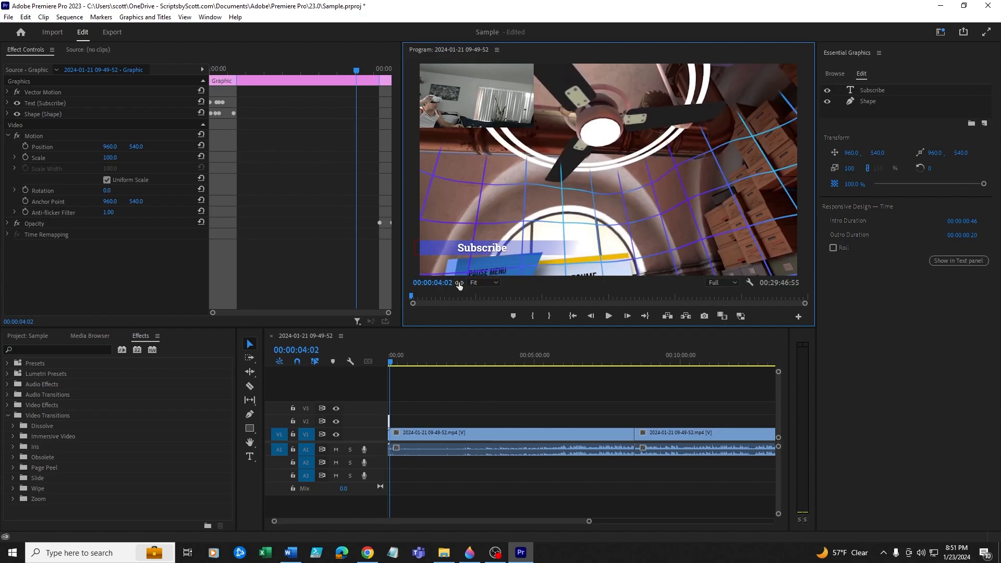
# - Move the whole lower third graphic to the frame's upper-right corner by setting its Motion Position to 2100, -287
pyautogui.click(446, 249)
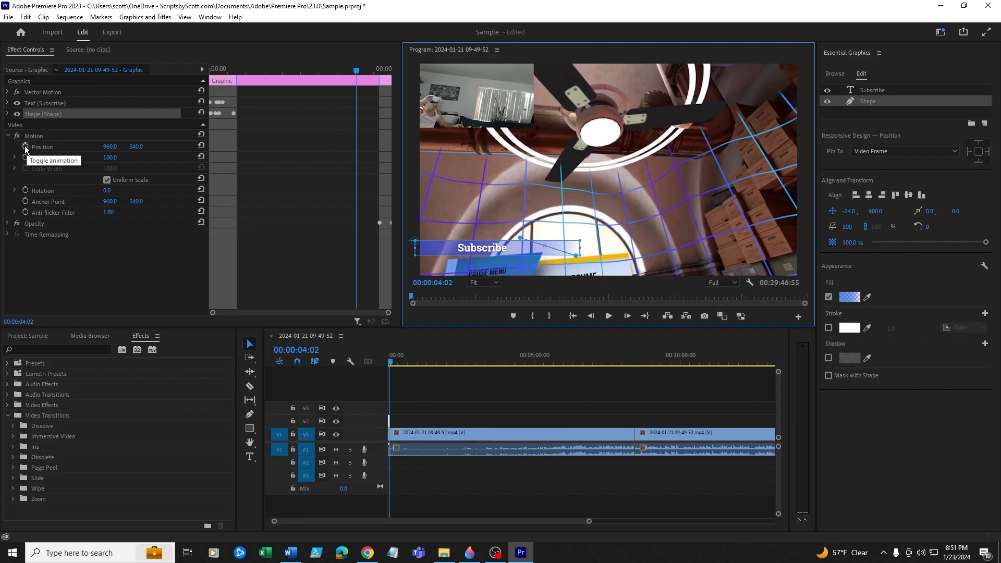
pyautogui.moveTo(107, 148); pyautogui.dragTo(683, 148)
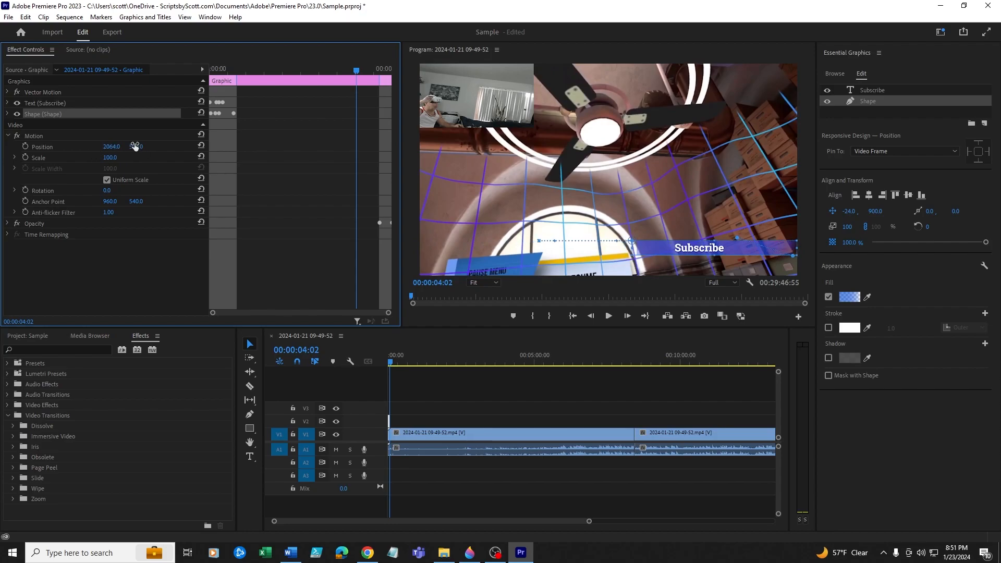
pyautogui.moveTo(138, 148); pyautogui.dragTo(0, 147)
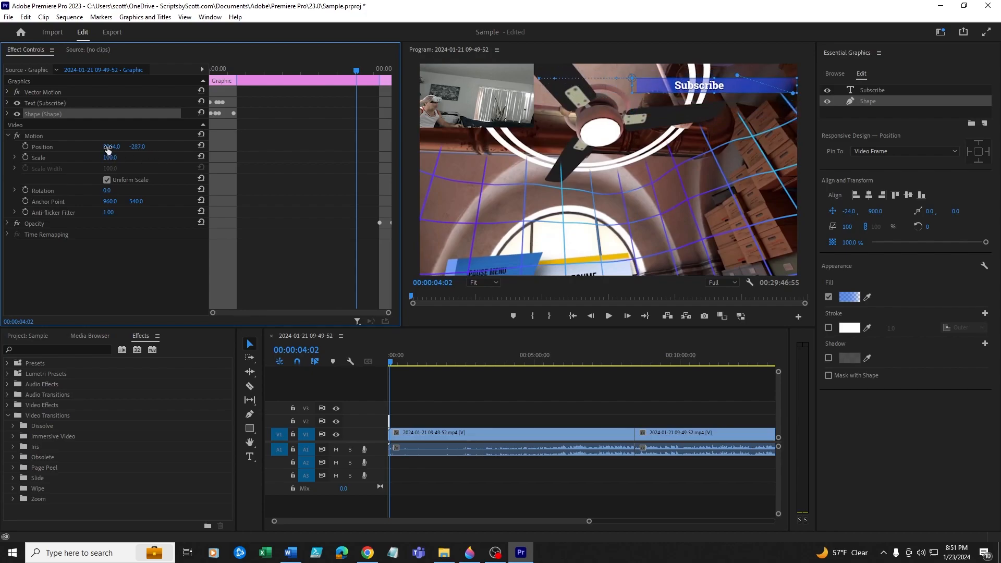
pyautogui.moveTo(114, 147); pyautogui.dragTo(131, 147)
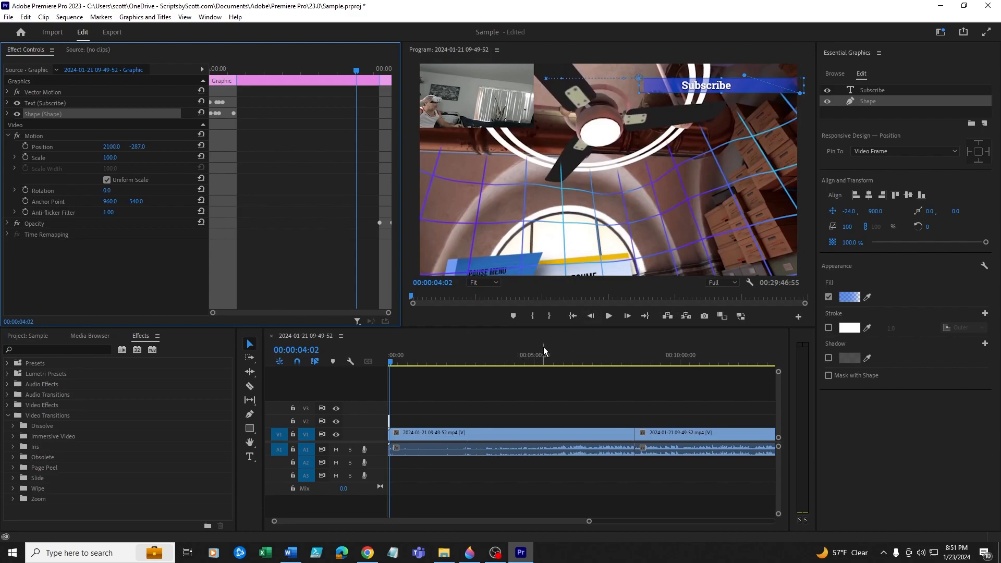
# - Play the sequence from the start to check the repositioned Subscribe title
pyautogui.click(577, 321)
pyautogui.click(609, 316)
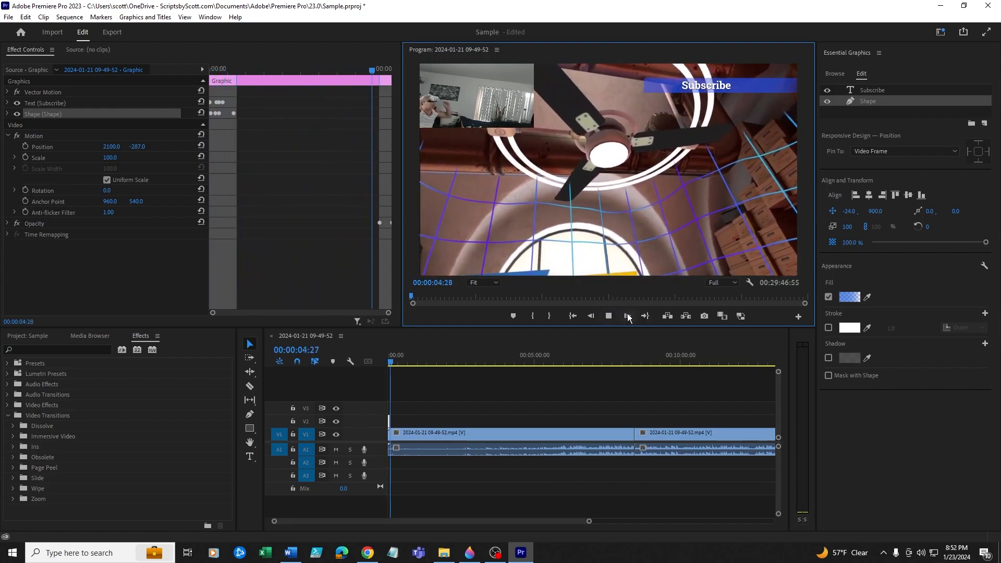
pyautogui.click(609, 317)
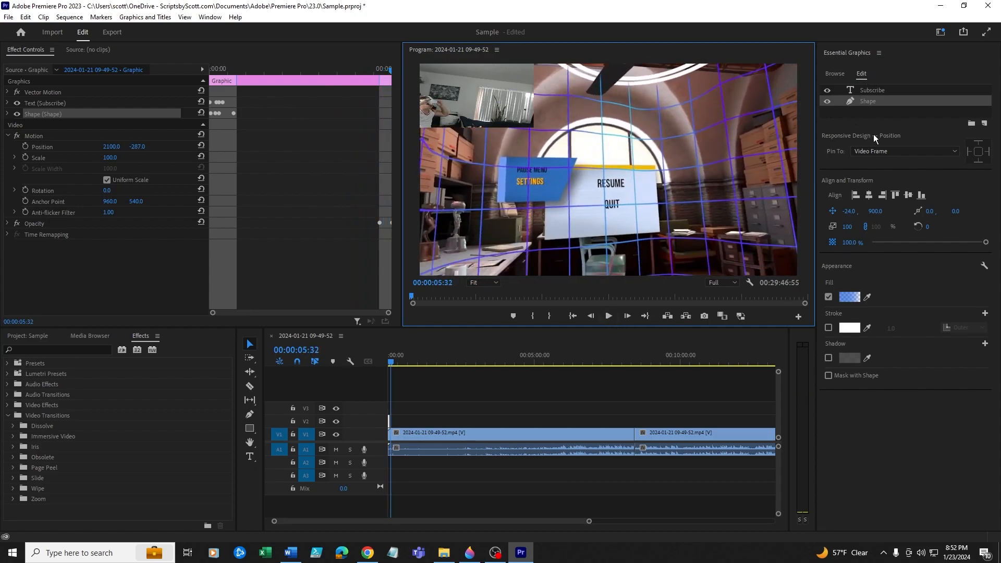
# - Change the starting colour of the title bar's linear gradient fill to red D90033
pyautogui.click(850, 297)
pyautogui.click(521, 367)
pyautogui.click(599, 172)
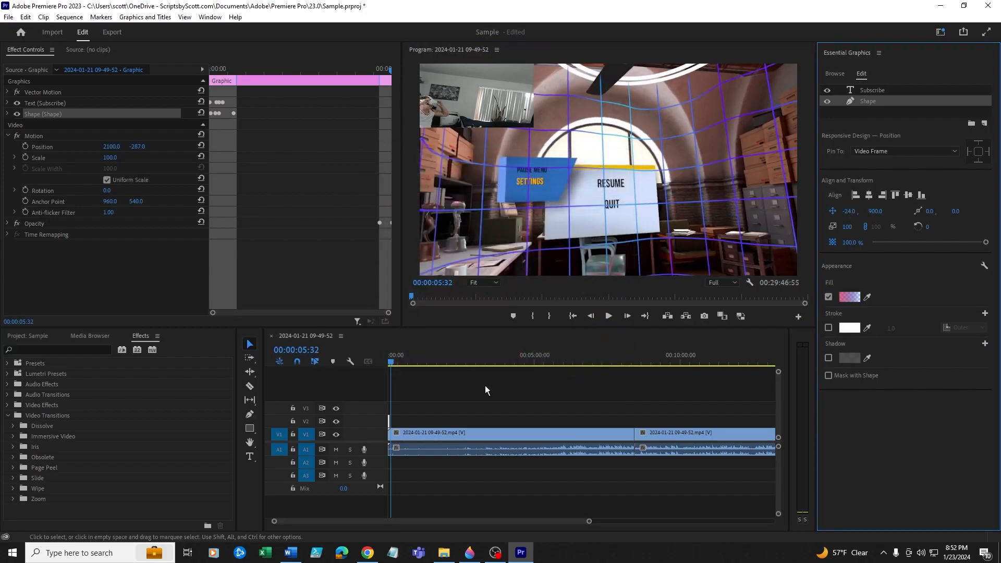
# - Play the title from the start to check the bar's red gradient
pyautogui.click(574, 316)
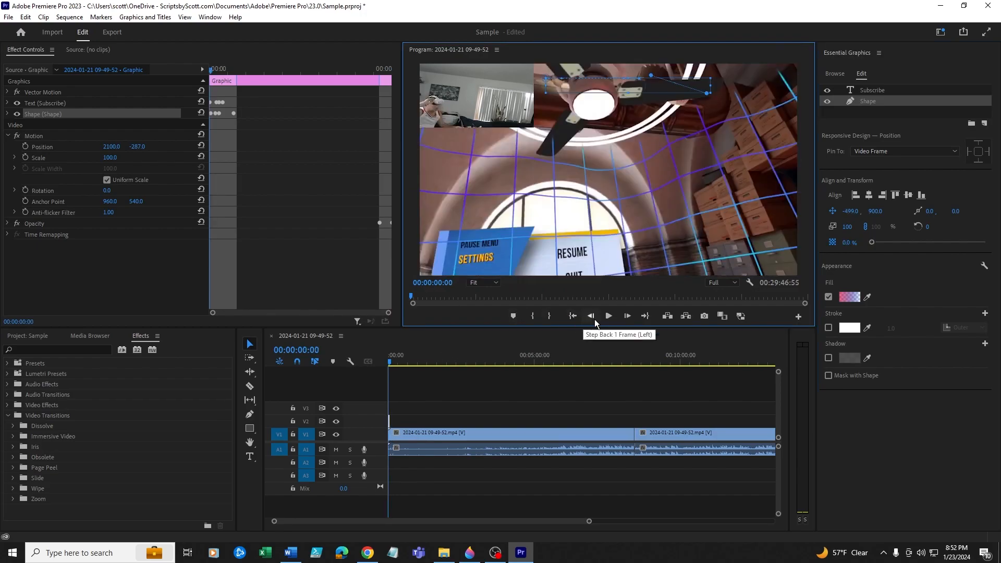
pyautogui.click(608, 316)
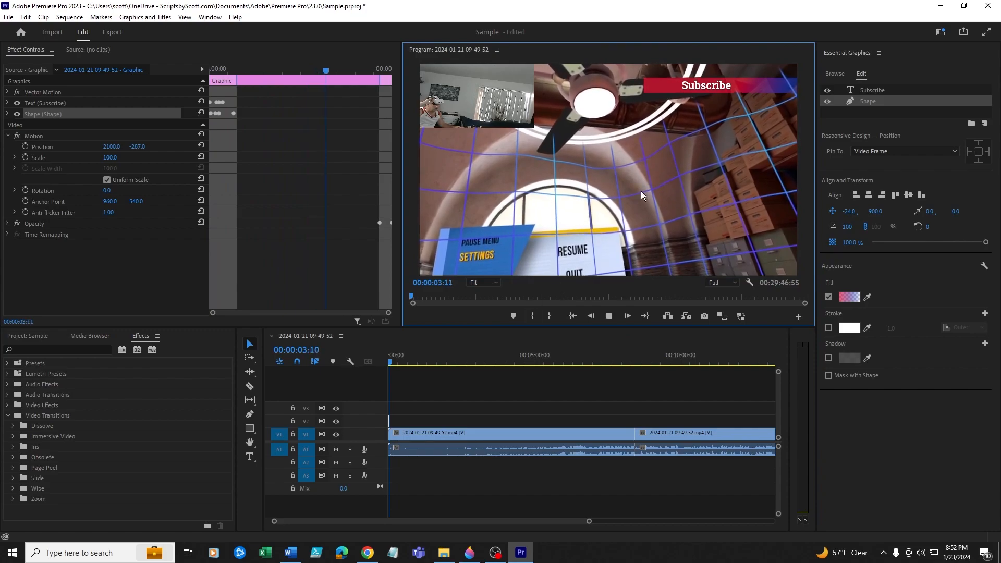
pyautogui.click(608, 317)
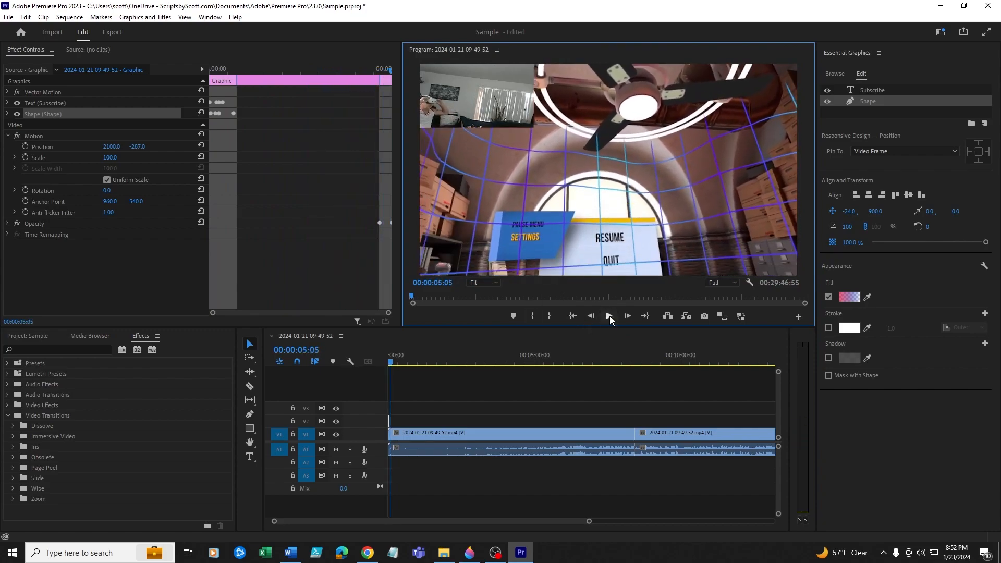
# - Change the end colour stop of the title bar's gradient fill to purple 7000D9
pyautogui.click(850, 297)
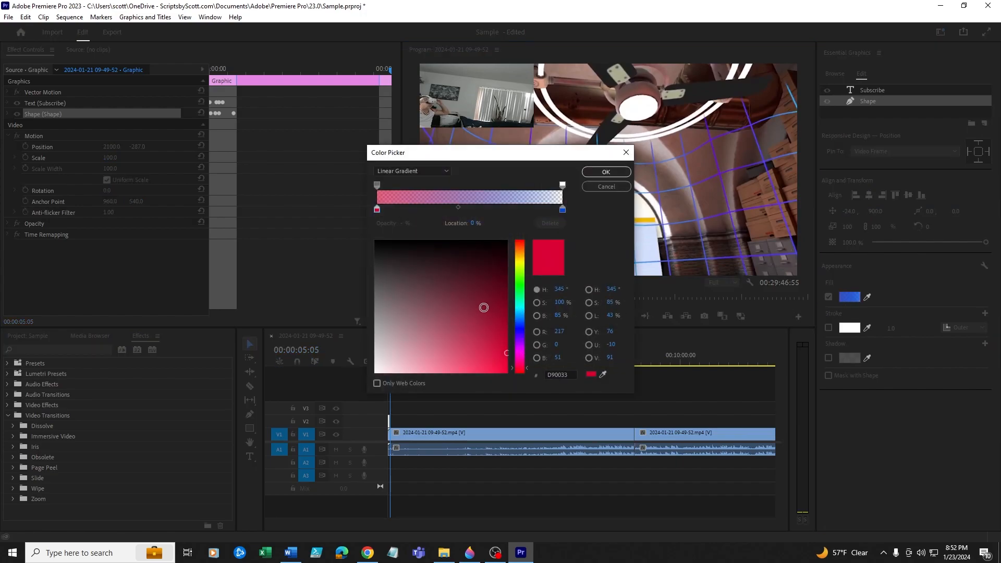
pyautogui.click(562, 210)
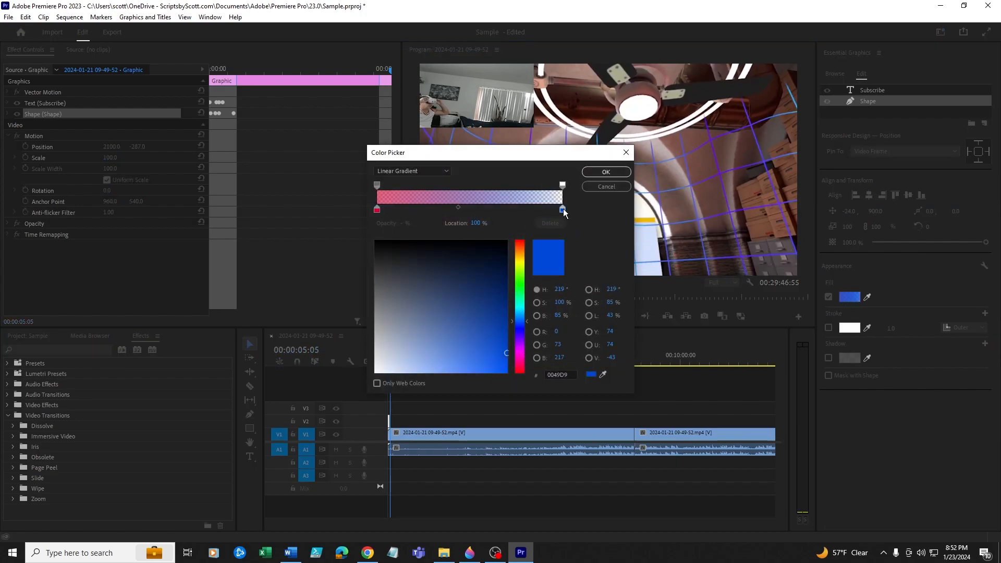
pyautogui.moveTo(513, 323)
pyautogui.mouseDown()
pyautogui.moveTo(512, 314)
pyautogui.moveTo(511, 341)
pyautogui.mouseUp()
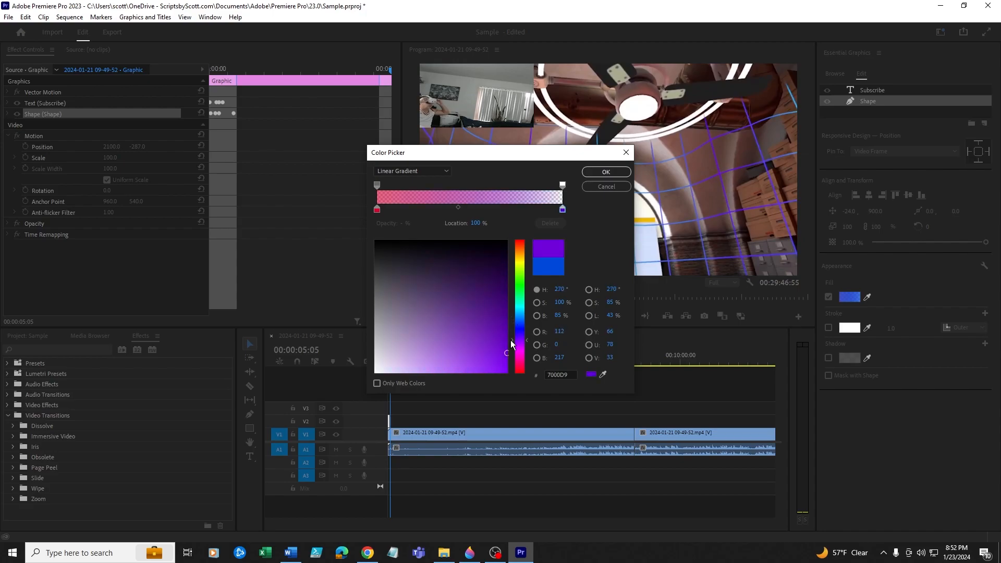
pyautogui.click(599, 172)
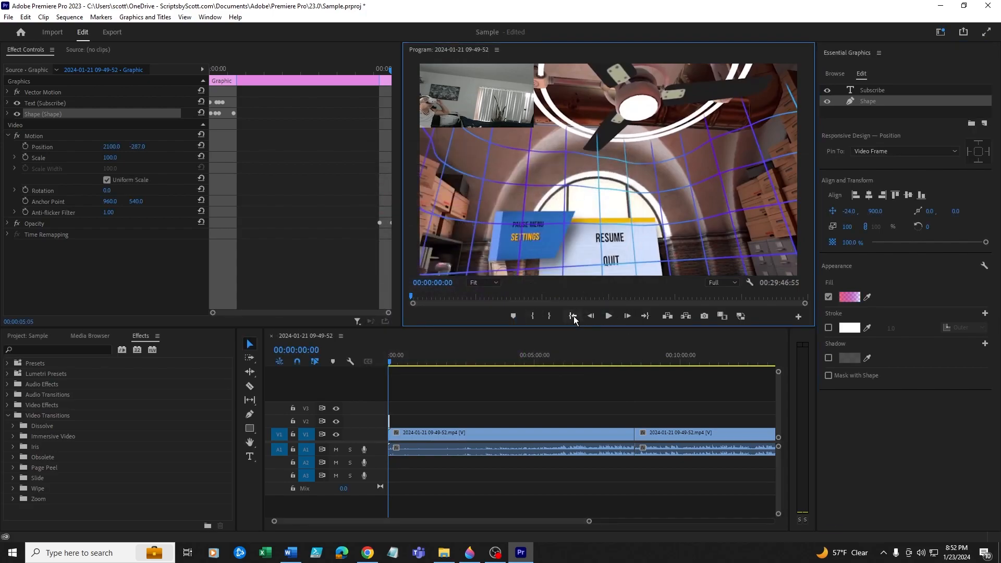
# - Replay the title from the start to check the red-to-purple gradient
pyautogui.click(573, 316)
pyautogui.click(609, 316)
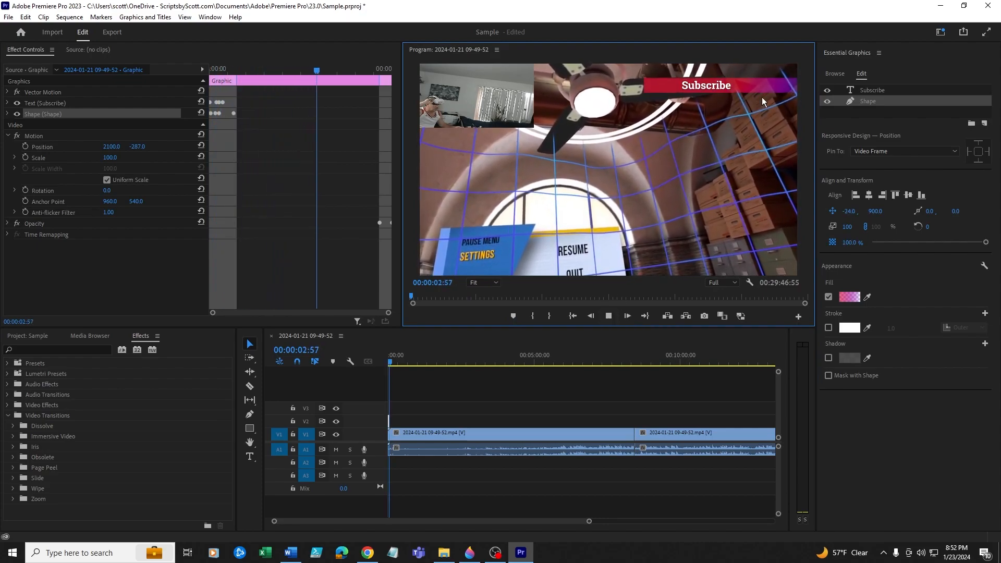
pyautogui.click(608, 317)
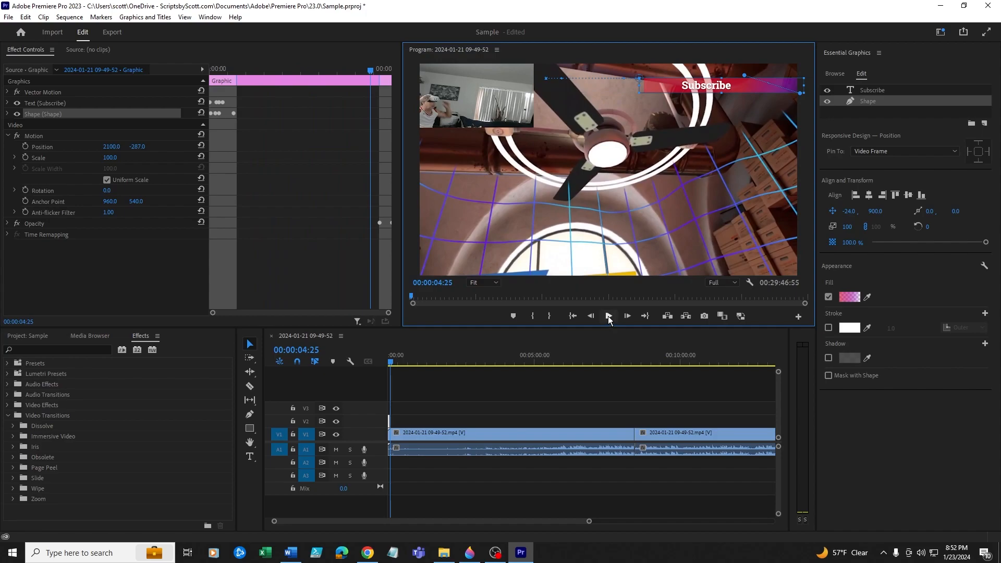
# - Delete the Subscribe graphic clip from track V2
pyautogui.click(861, 75)
pyautogui.click(836, 74)
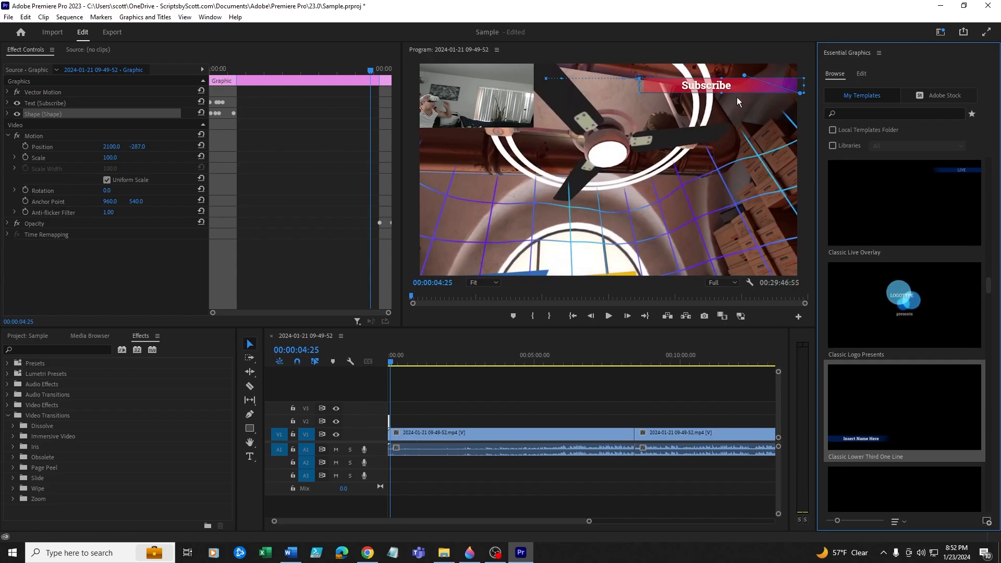
pyautogui.click(416, 417)
pyautogui.moveTo(407, 425); pyautogui.dragTo(356, 411)
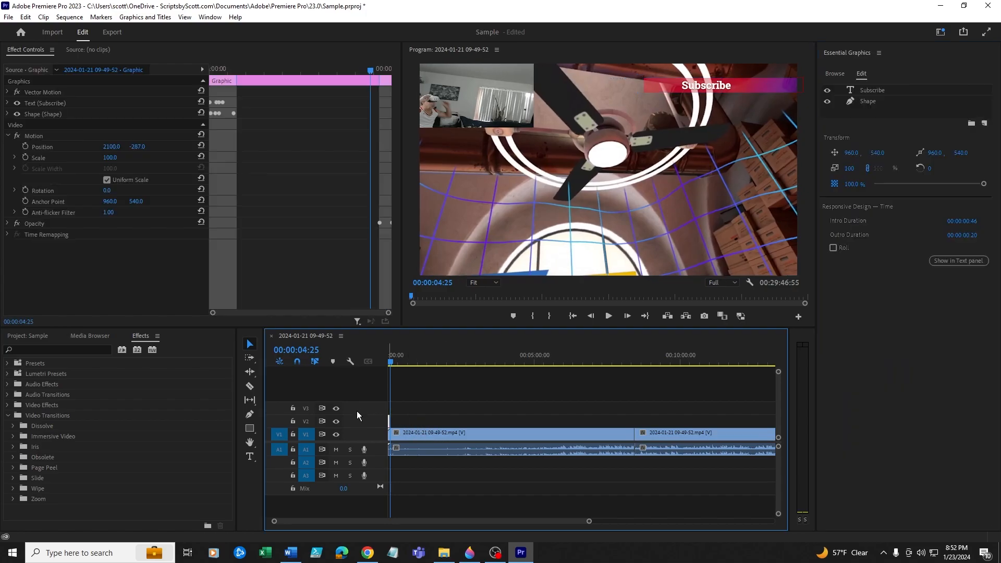
pyautogui.press('Delete')
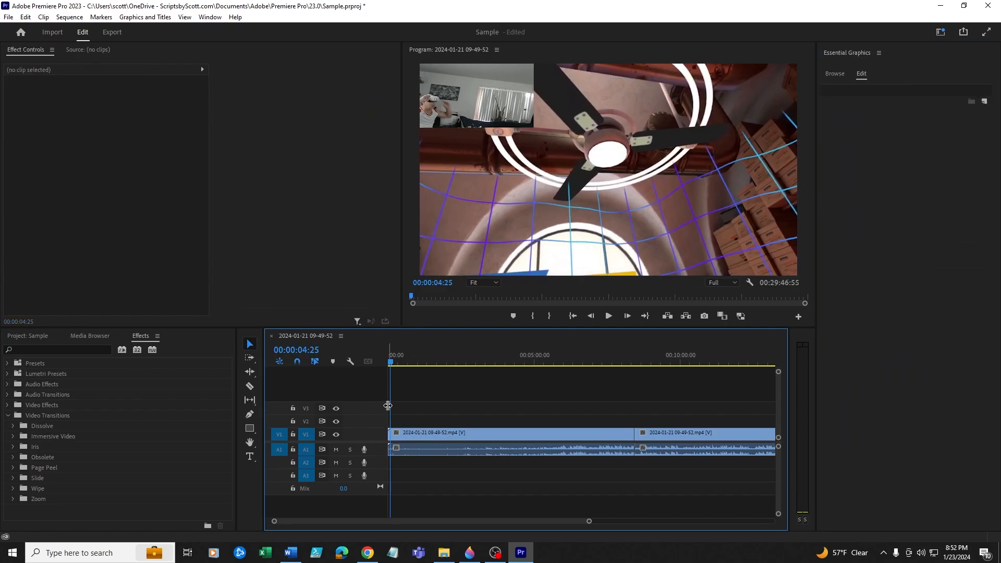
# - Find the Classic Title template among the graphics templates and place it on track V2 near the start of the video
pyautogui.click(833, 74)
pyautogui.scroll(6, 905, 240)
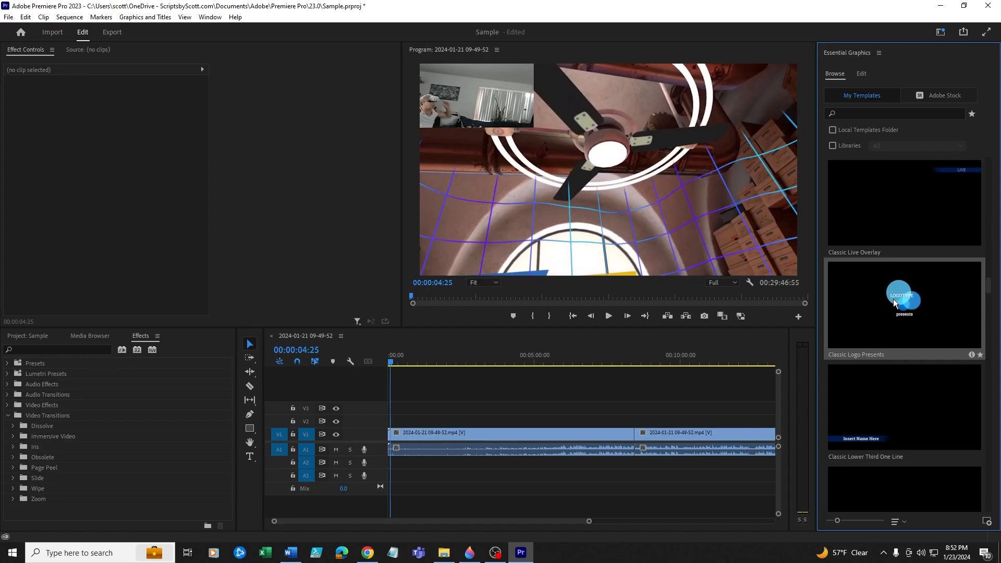
pyautogui.scroll(-5, 893, 299)
pyautogui.scroll(-10, 893, 301)
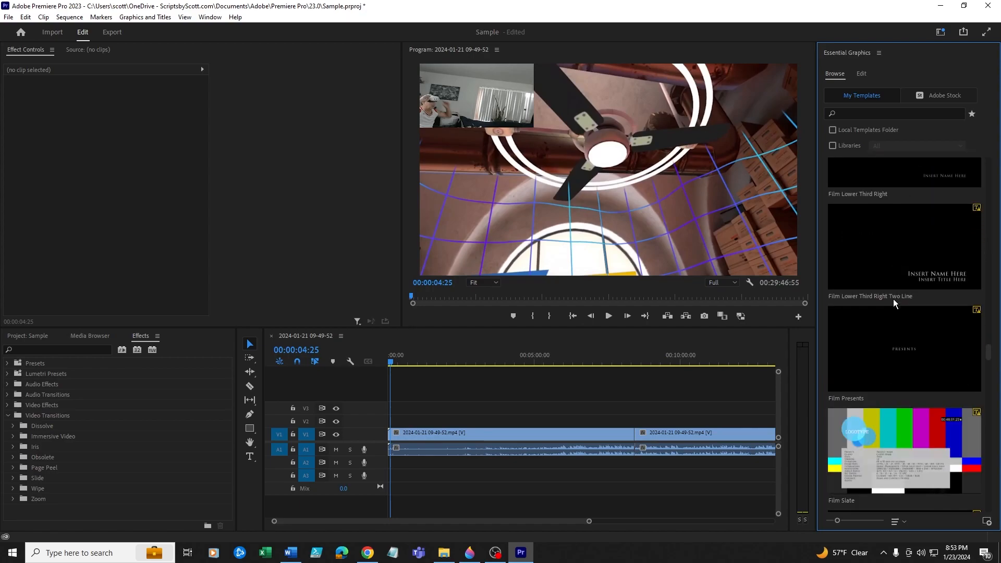
pyautogui.scroll(-10, 893, 301)
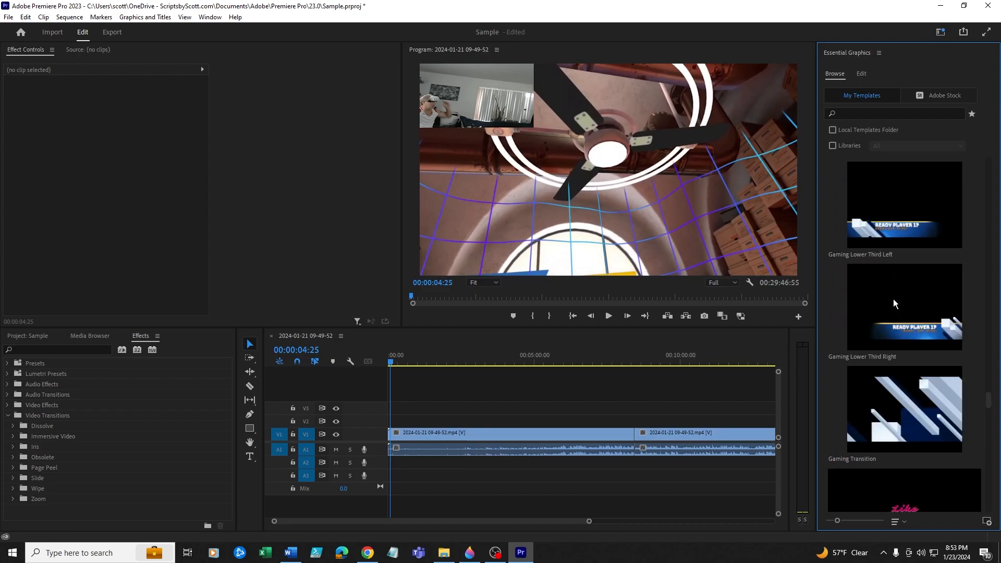
pyautogui.scroll(-10, 893, 302)
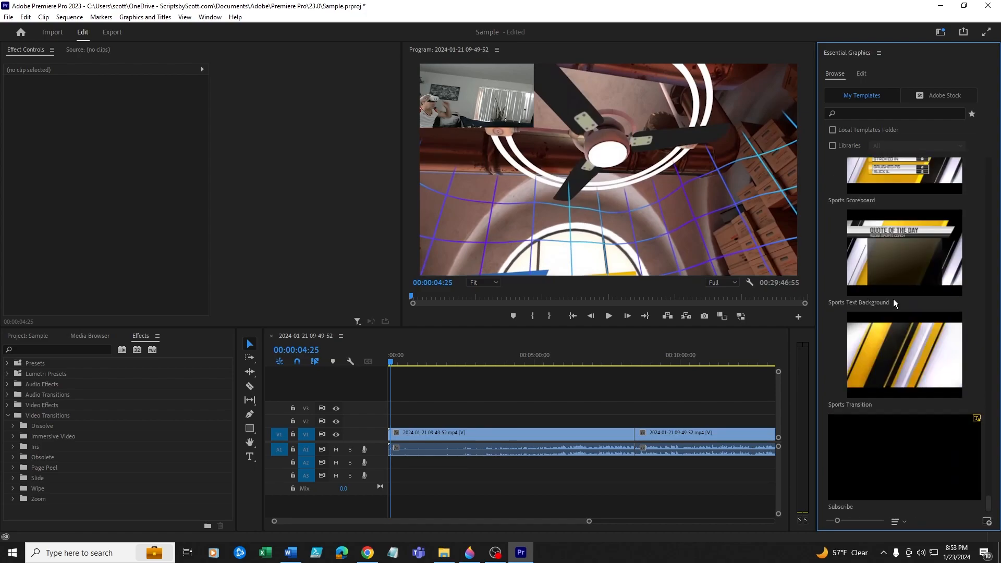
pyautogui.scroll(-10, 893, 301)
pyautogui.scroll(10, 893, 300)
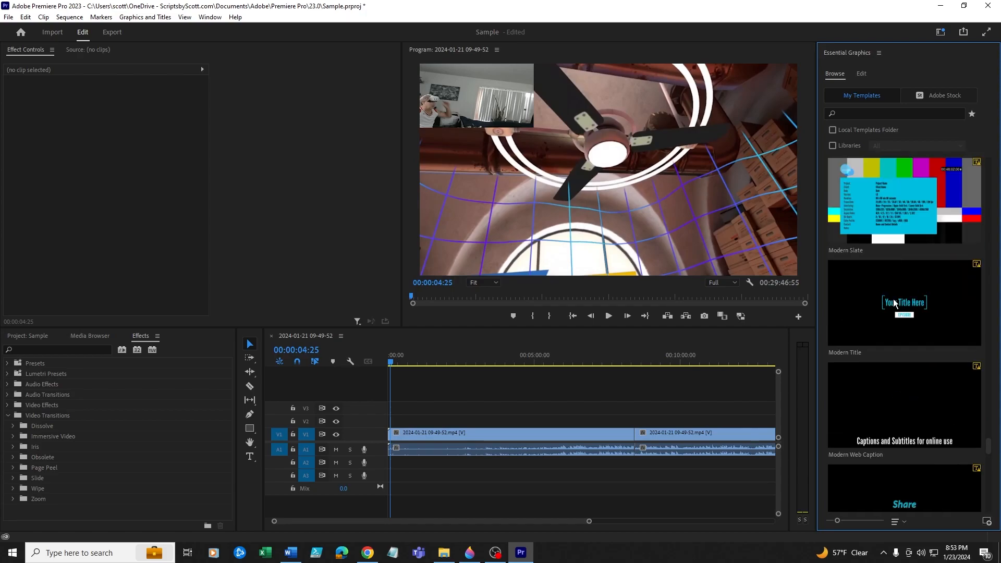
pyautogui.scroll(10, 893, 303)
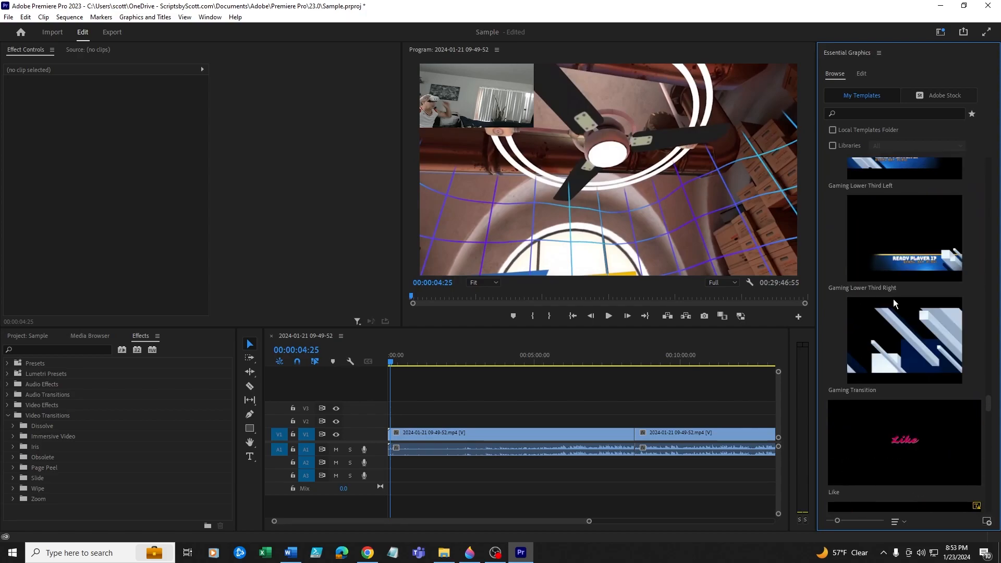
pyautogui.scroll(10, 893, 299)
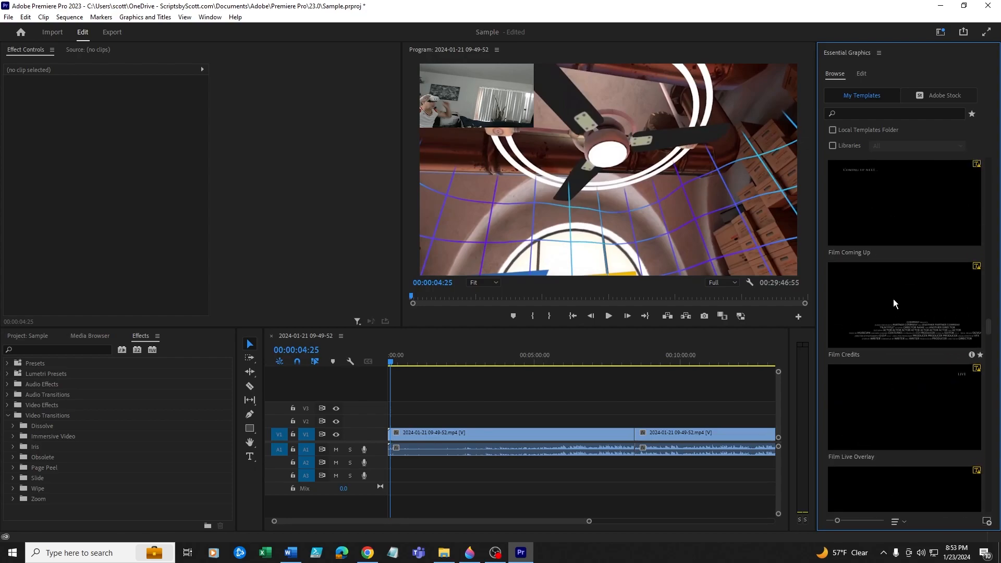
pyautogui.scroll(10, 893, 299)
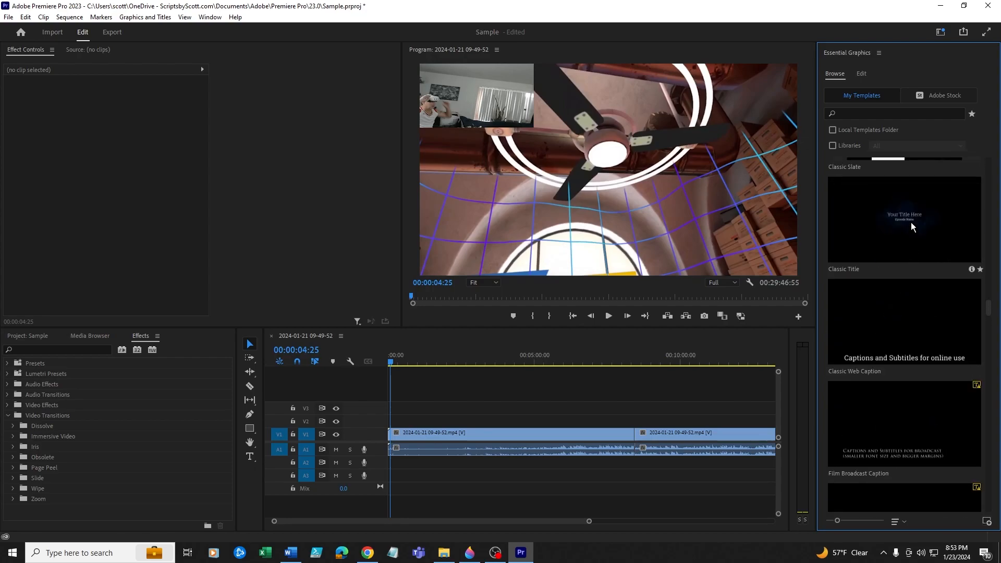
pyautogui.moveTo(912, 221); pyautogui.dragTo(397, 421)
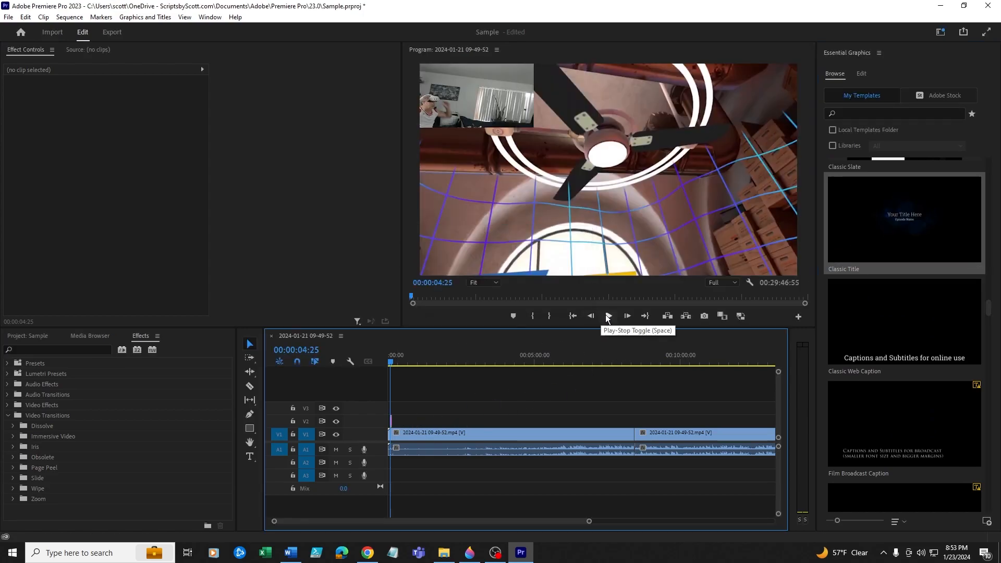
# - Preview the Classic Title over the video, selecting its Your Title Here text partway through
pyautogui.click(608, 316)
pyautogui.click(609, 316)
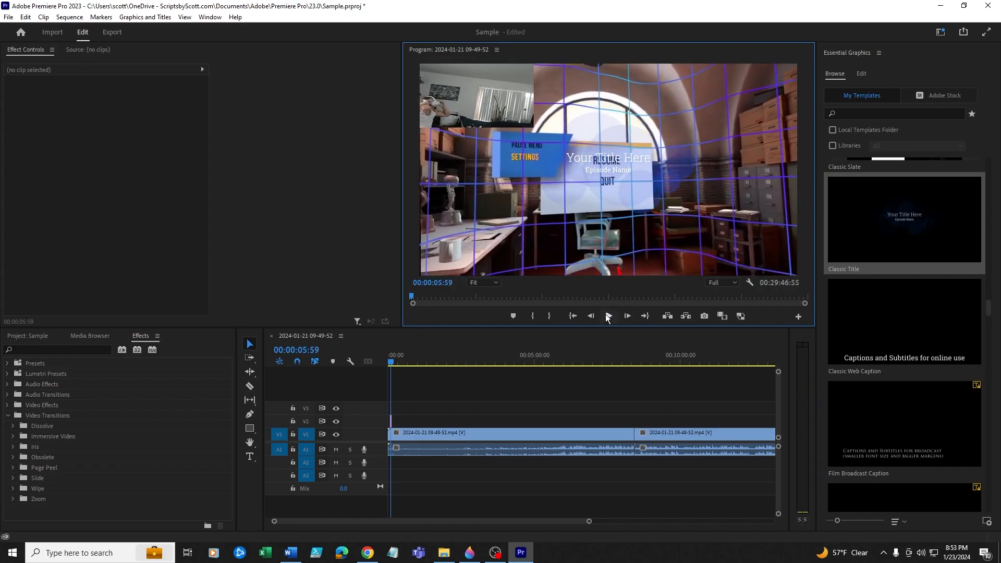
pyautogui.click(598, 160)
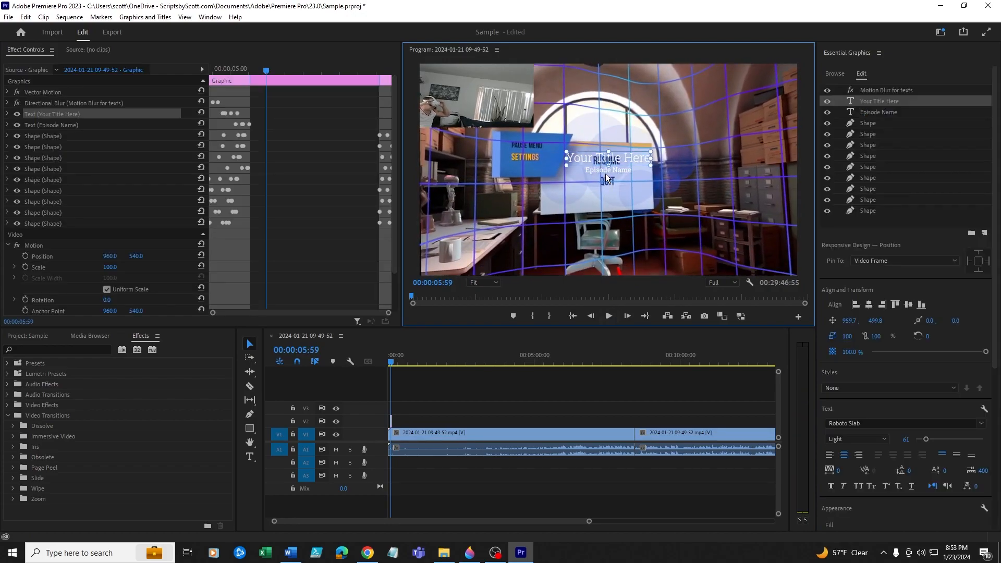
pyautogui.click(608, 316)
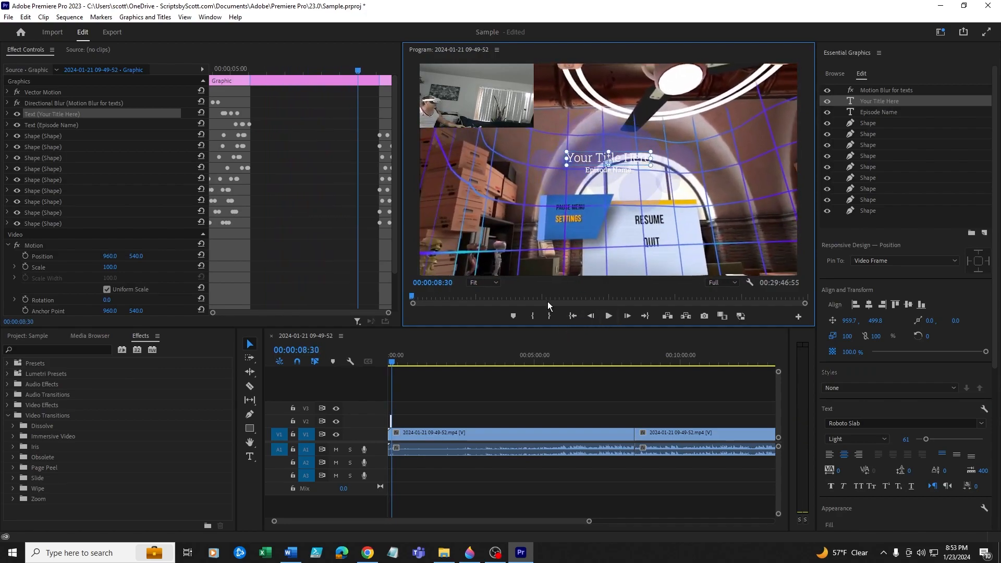
# - Move the title clip on track V2 to 00:00:48:10 and play it there
pyautogui.click(407, 361)
pyautogui.moveTo(408, 361); pyautogui.dragTo(412, 363)
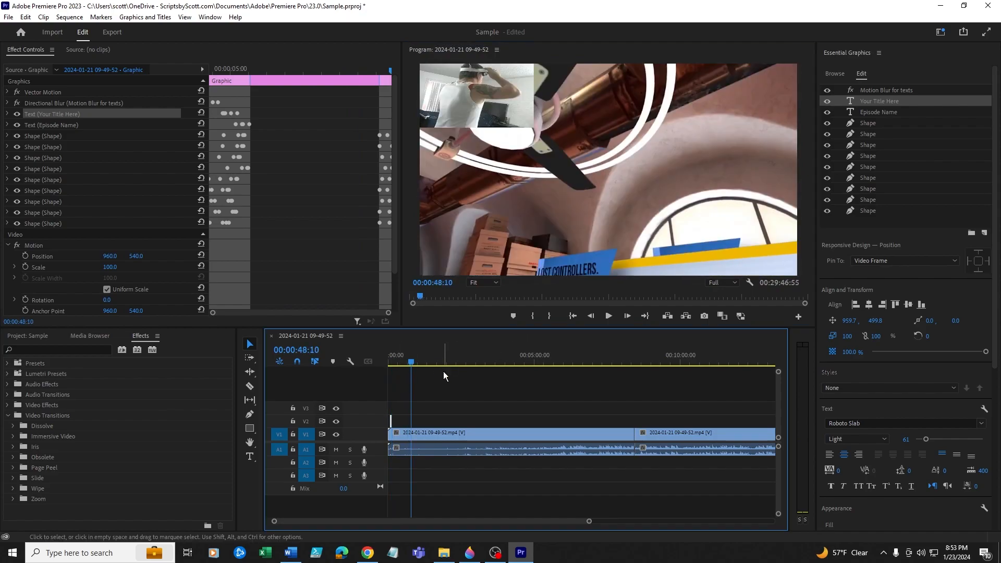
pyautogui.moveTo(391, 420); pyautogui.dragTo(423, 427)
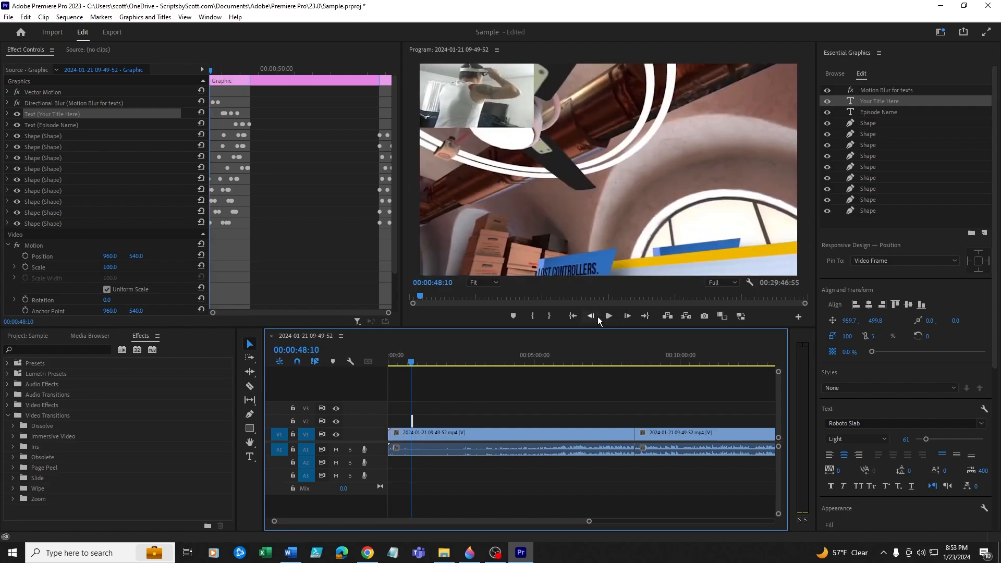
pyautogui.click(609, 316)
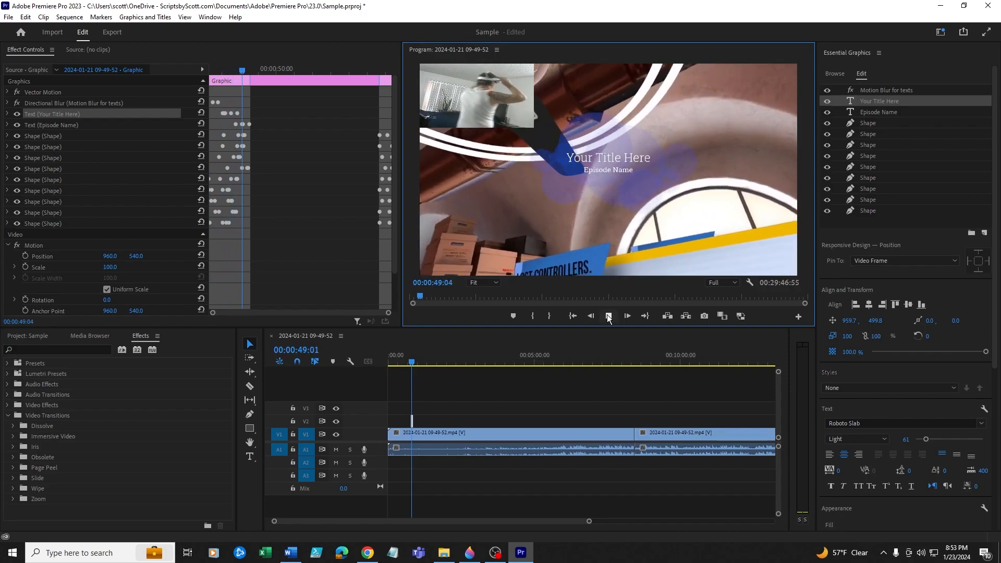
pyautogui.click(609, 316)
# - Apply the default transitions to the beginning of the first video clip at 00:00:00:00
pyautogui.click(573, 316)
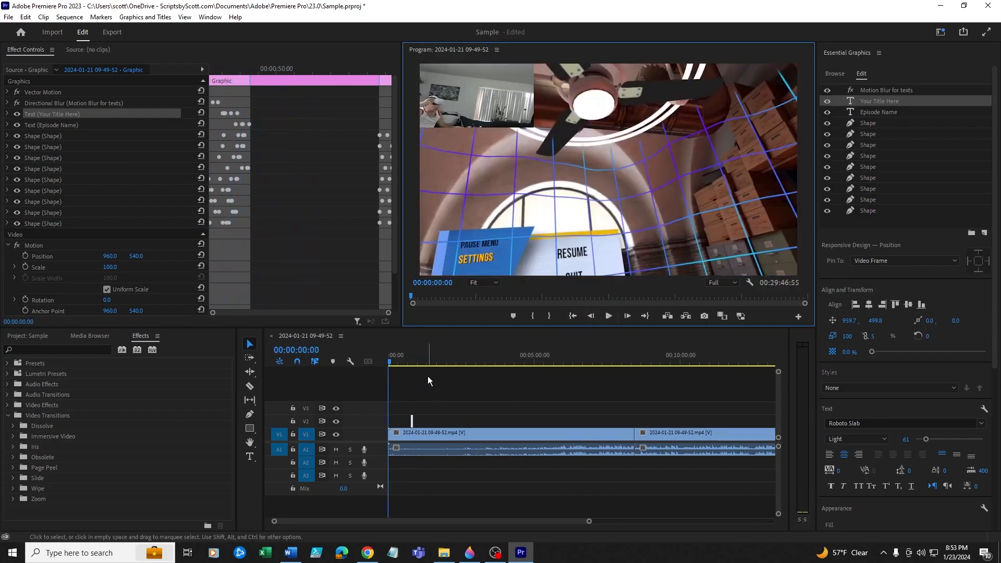
pyautogui.rightClick(388, 435)
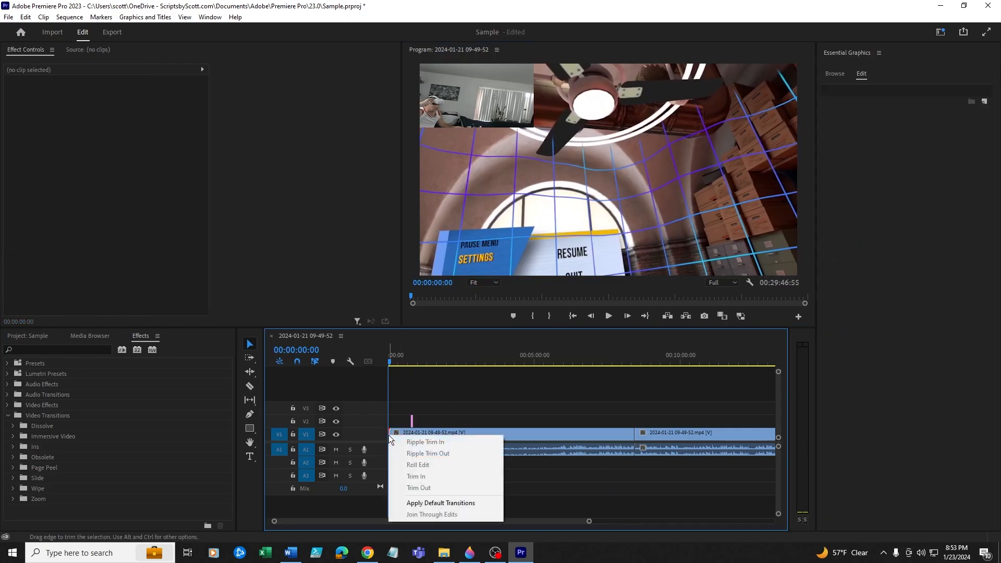
pyautogui.click(425, 503)
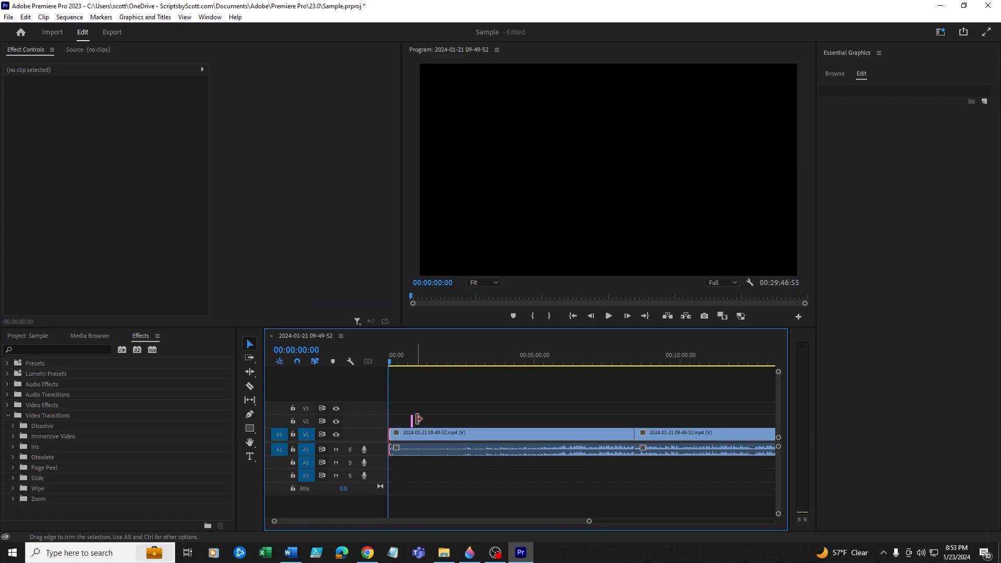
# - Relocate the title clip on track V2 to the very beginning of the sequence
pyautogui.moveTo(404, 413); pyautogui.dragTo(423, 420)
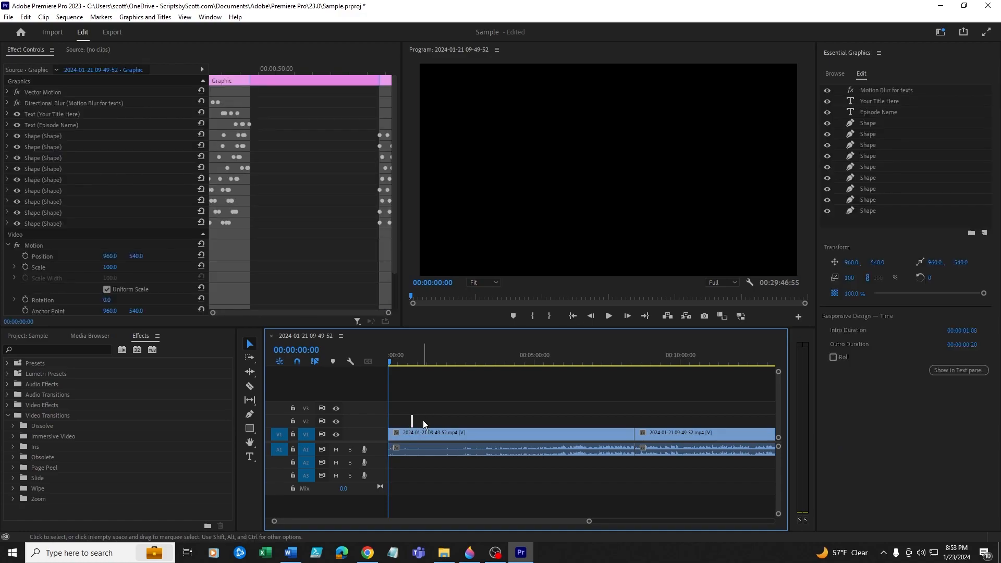
pyautogui.press('Delete')
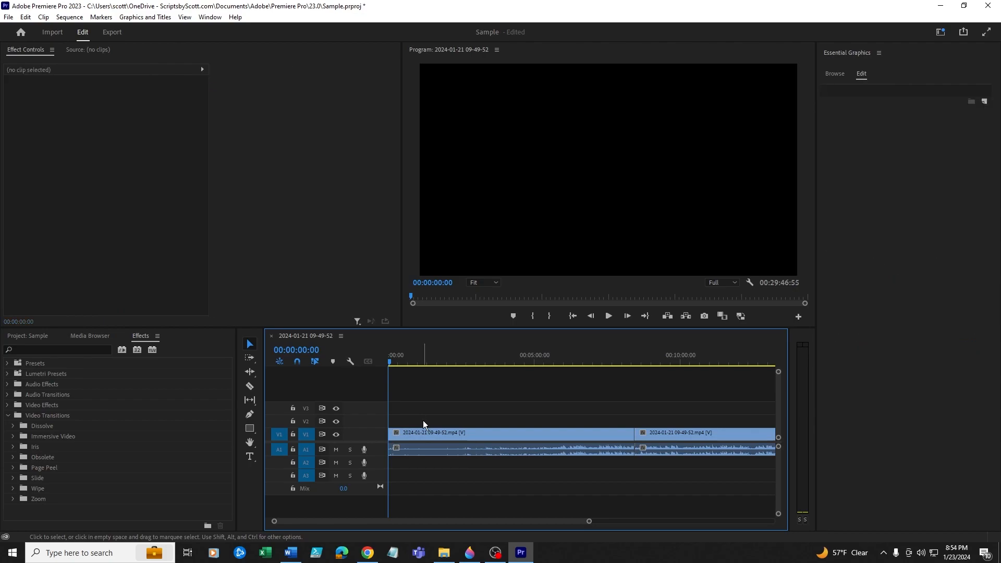
pyautogui.hotkey('ctrl', 'z')
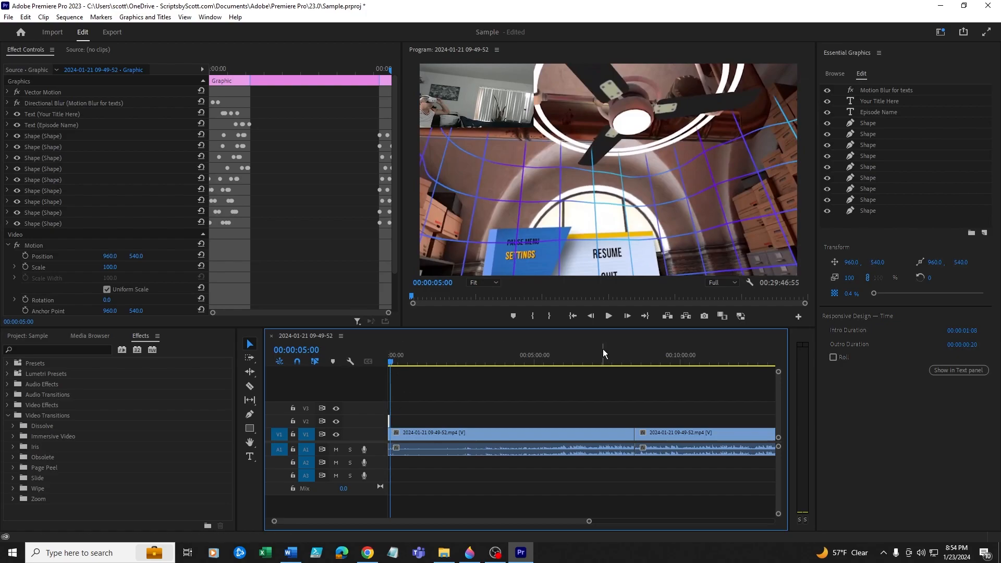
# - Play the sequence from the start to check the opening transition together with the title
pyautogui.click(572, 316)
pyautogui.click(604, 319)
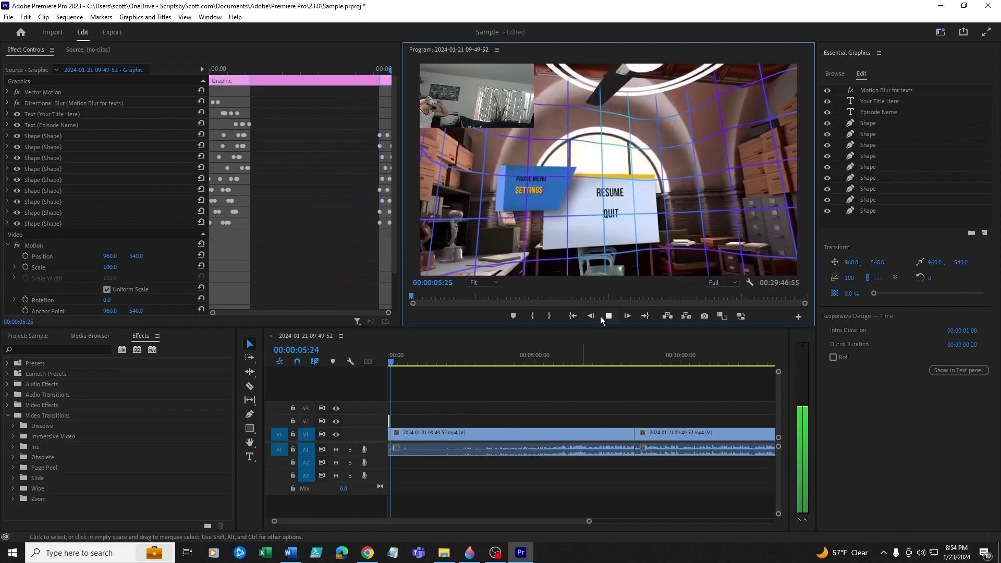
pyautogui.click(608, 317)
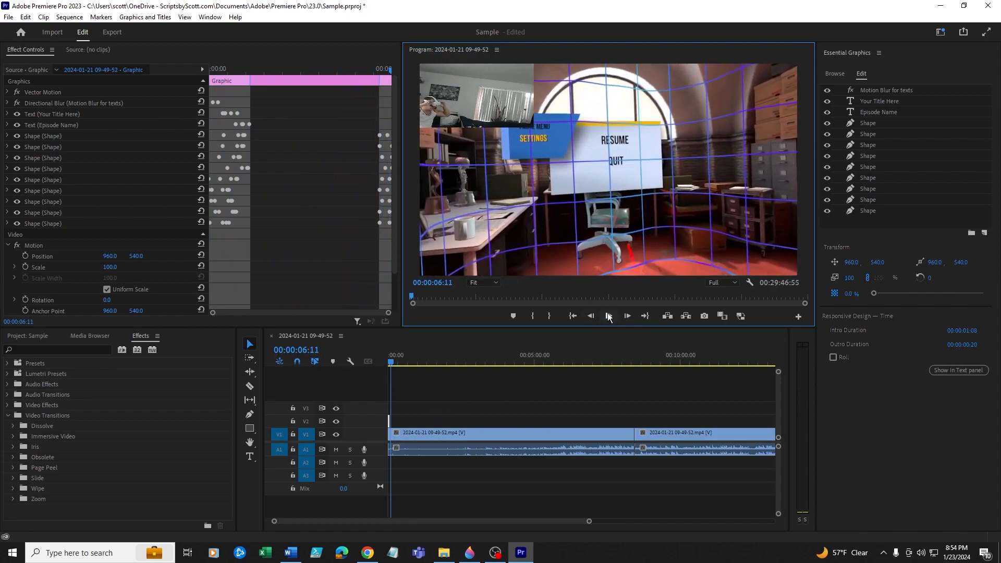
pyautogui.click(573, 317)
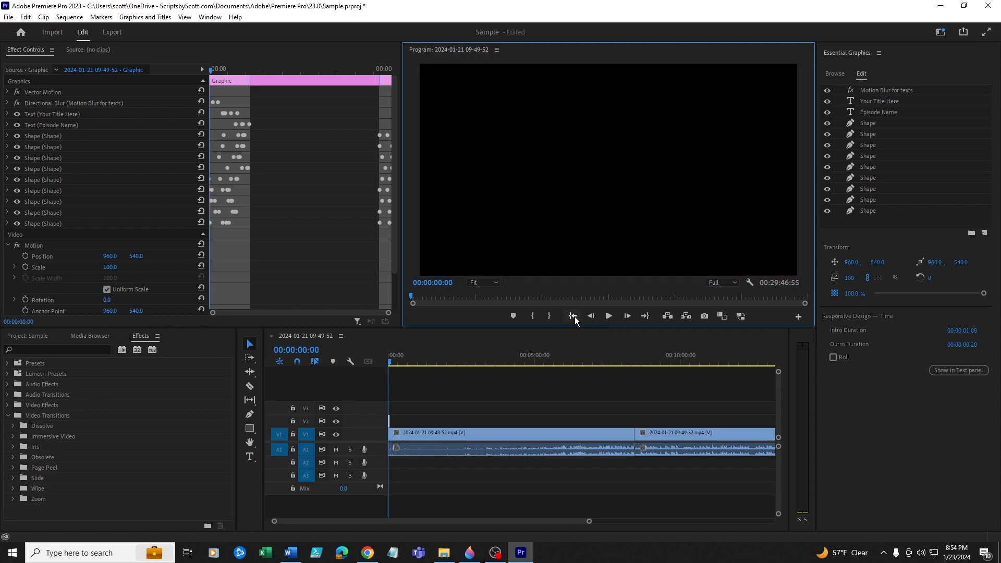
pyautogui.click(609, 317)
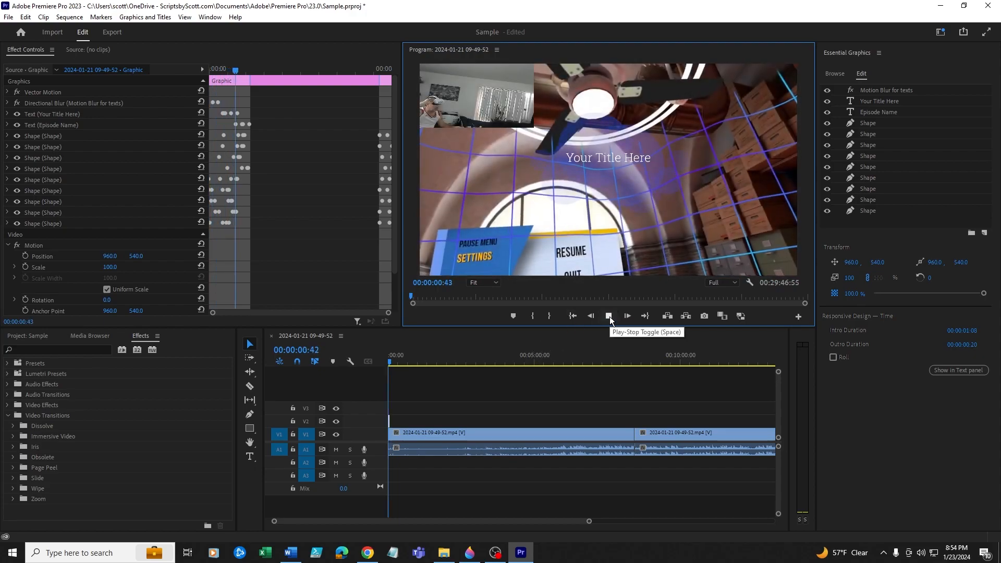
# - Change the title text to "Sample Title Here" and insert "Sample" into the line below so it reads "EpiSample sode Name"
pyautogui.doubleClick(600, 159)
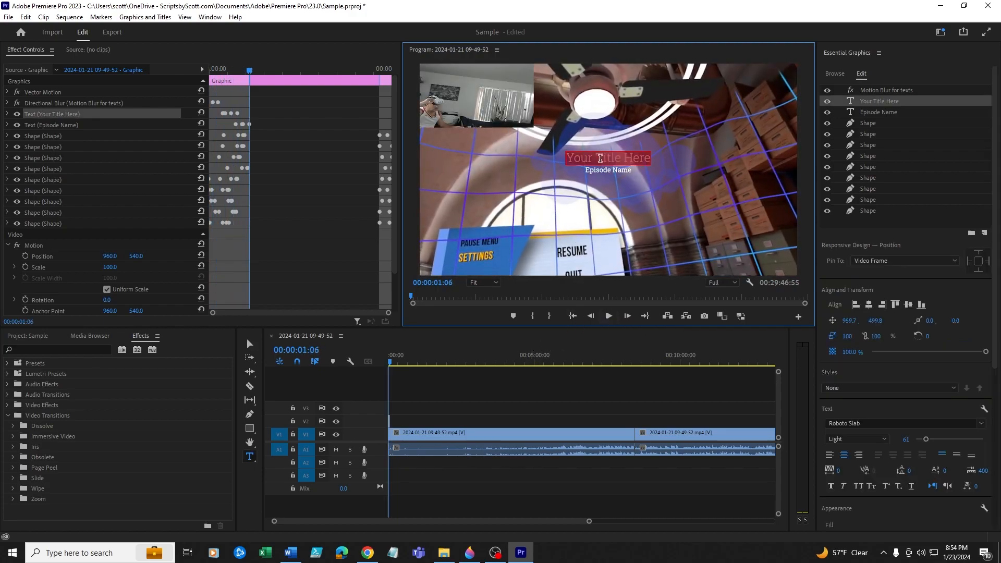
pyautogui.click(584, 159)
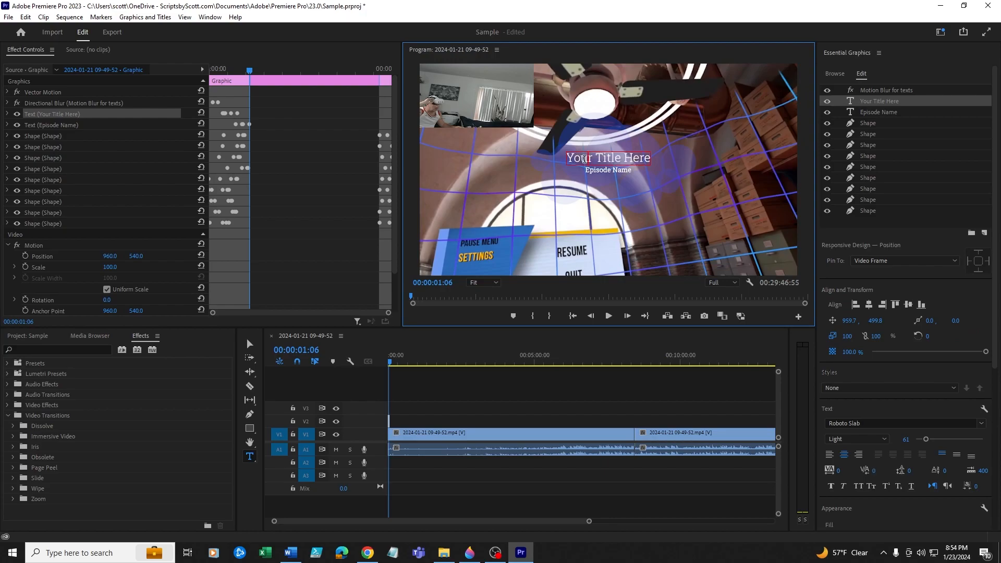
pyautogui.press('BackSpace')
pyautogui.press('BackSpace')
pyautogui.press('BackSpace')
pyautogui.press('BackSpace')
pyautogui.write('Sample')
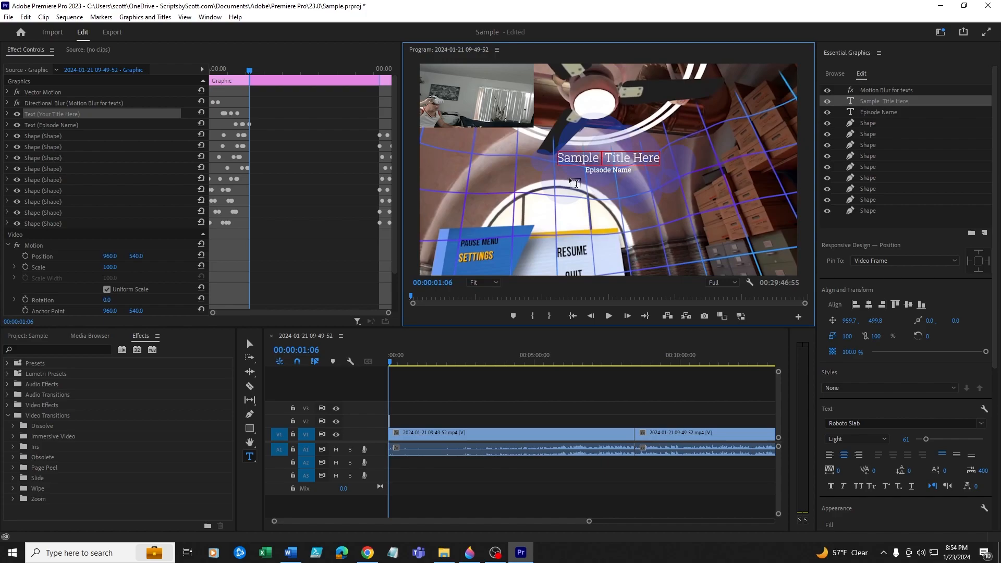
pyautogui.click(592, 172)
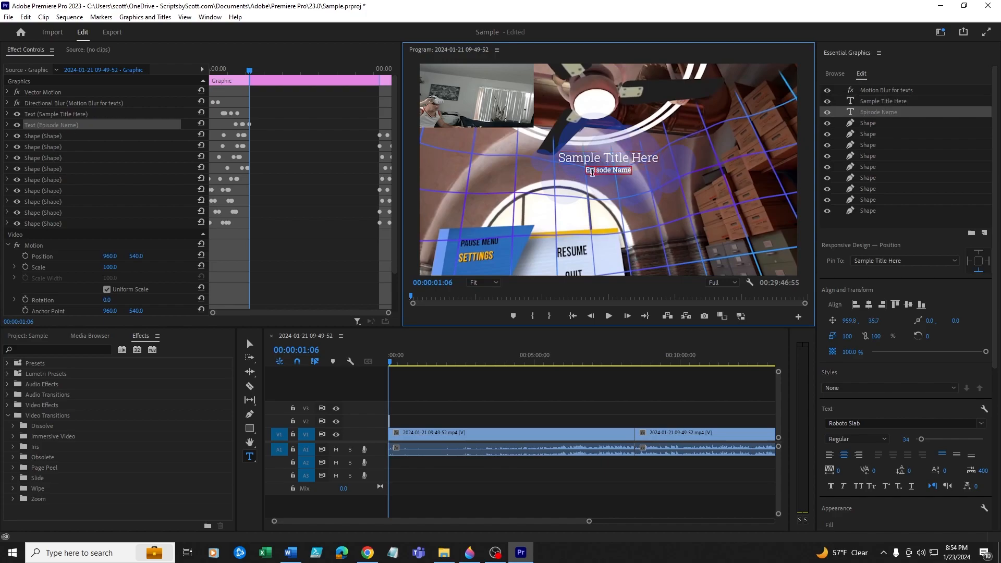
pyautogui.write('Sample')
# - Give the episode name text a red E70B0B stroke
pyautogui.click(970, 295)
pyautogui.scroll(-5, 900, 436)
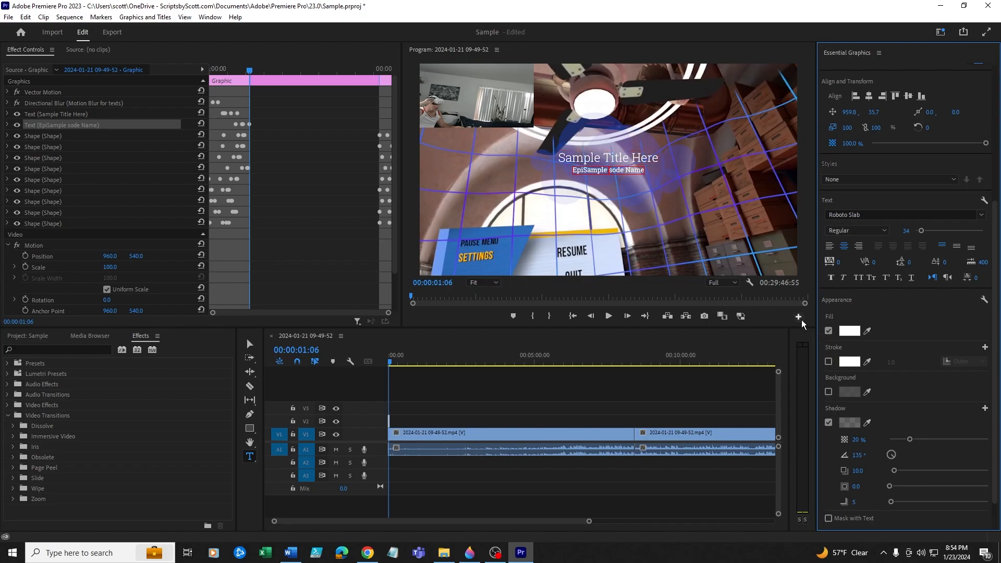
pyautogui.click(843, 364)
pyautogui.click(501, 308)
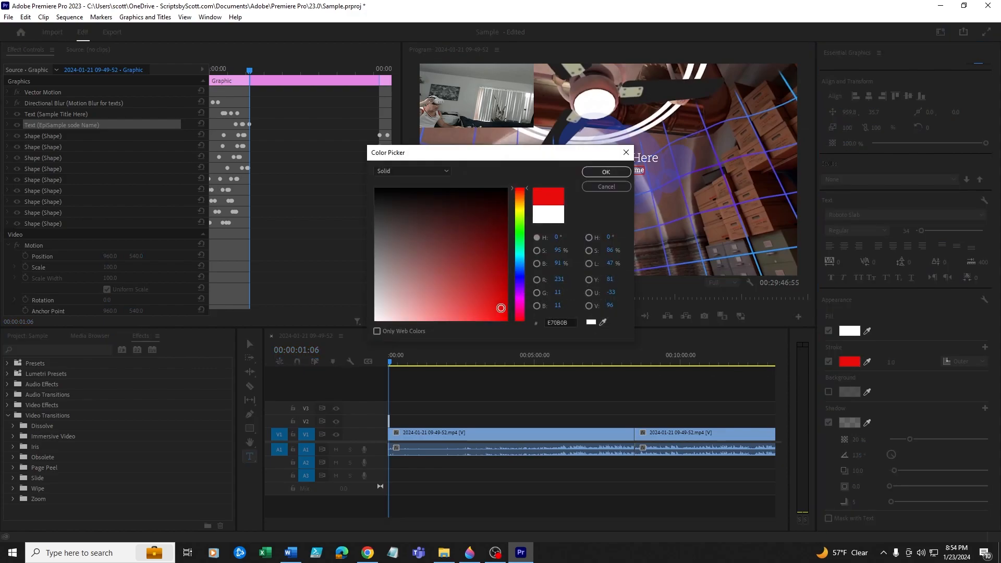
pyautogui.click(605, 172)
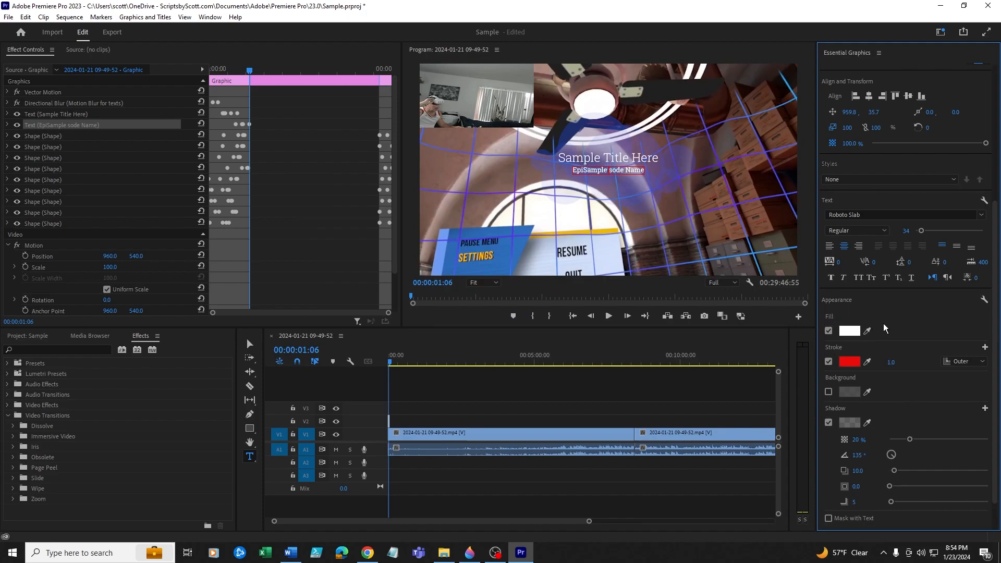
# - Reduce the font size of the episode name text to 1
pyautogui.scroll(3, 921, 321)
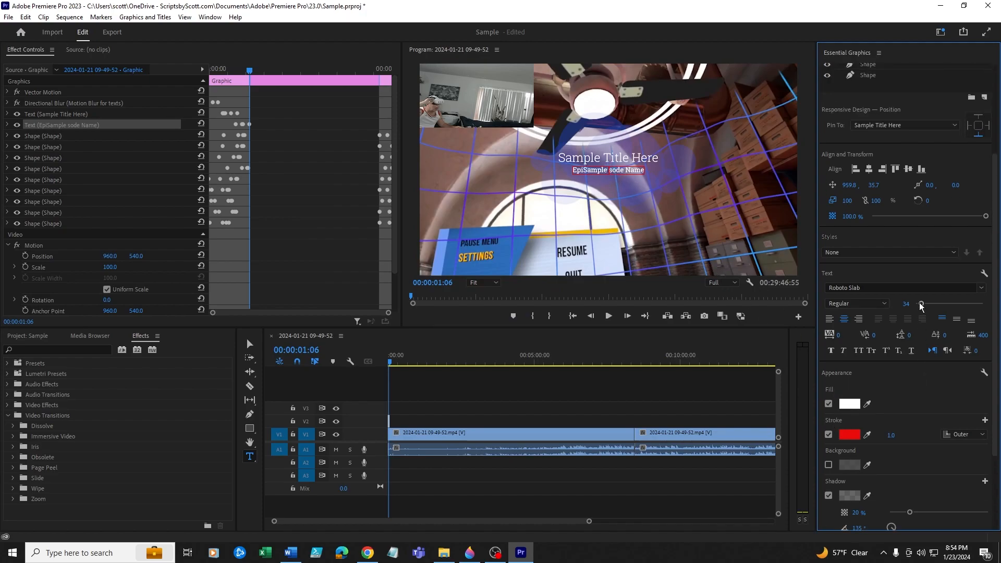
pyautogui.moveTo(921, 304)
pyautogui.mouseDown()
pyautogui.moveTo(932, 305)
pyautogui.moveTo(915, 306)
pyautogui.mouseUp()
pyautogui.scroll(5, 915, 272)
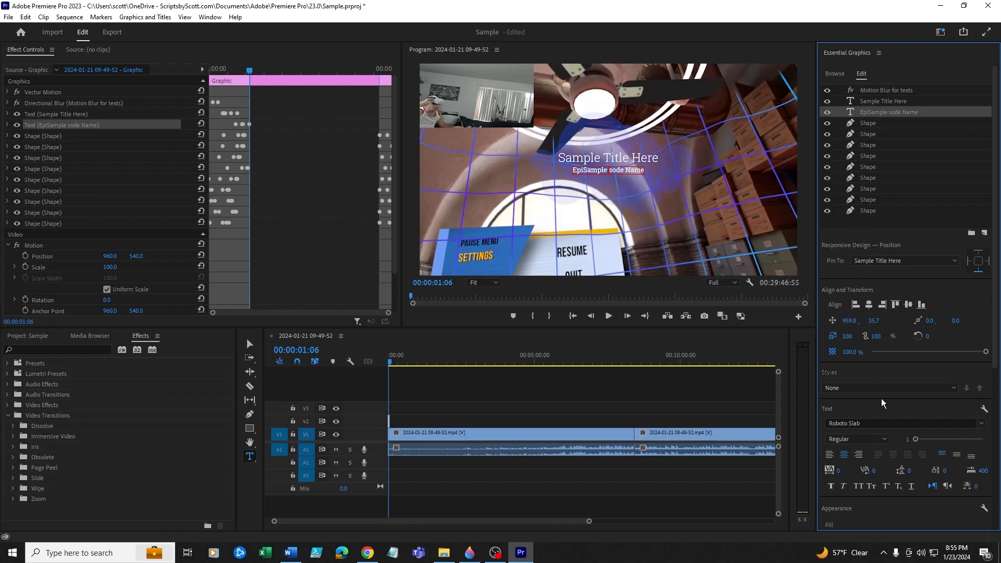
pyautogui.scroll(-3, 881, 398)
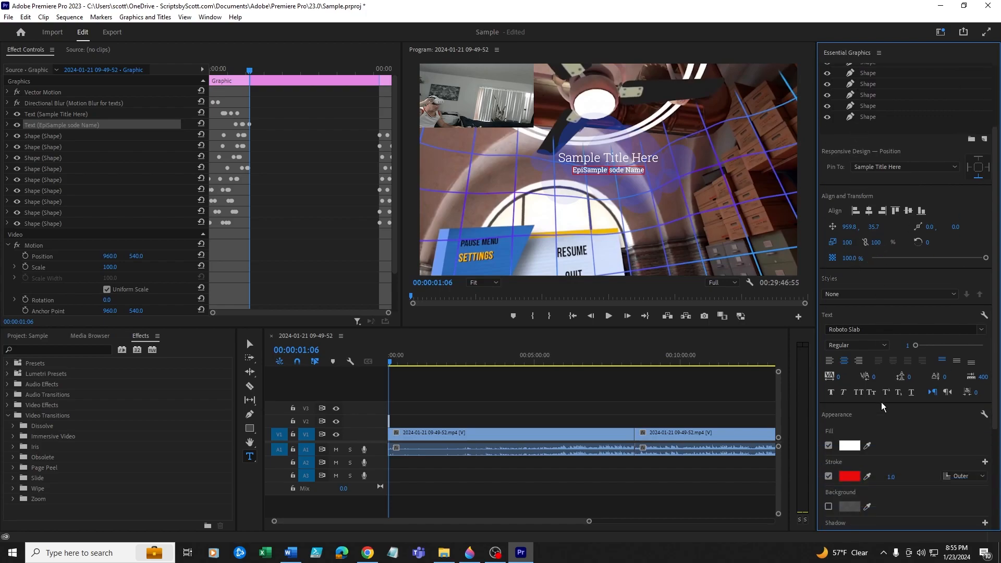
pyautogui.moveTo(918, 348); pyautogui.dragTo(932, 346)
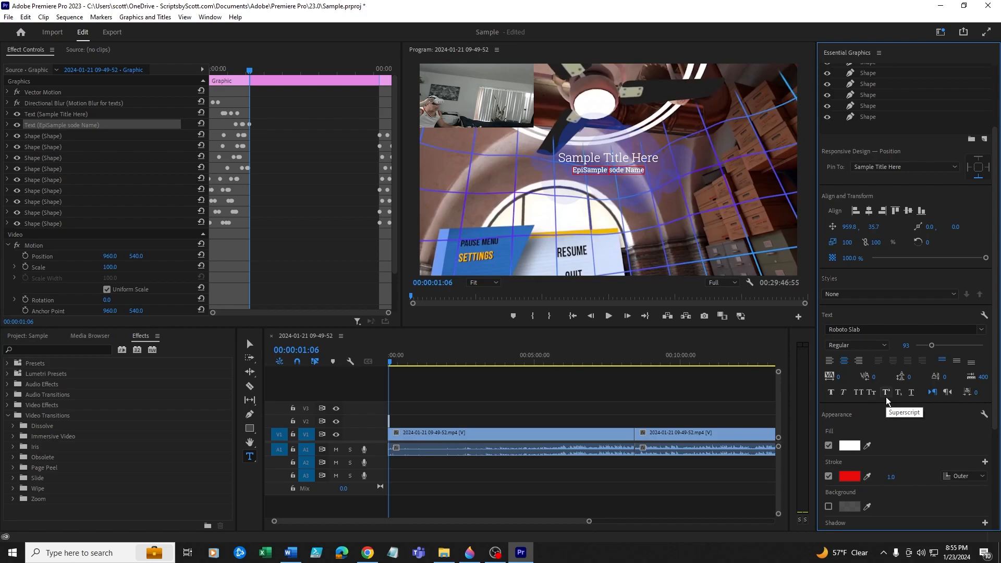
pyautogui.click(858, 393)
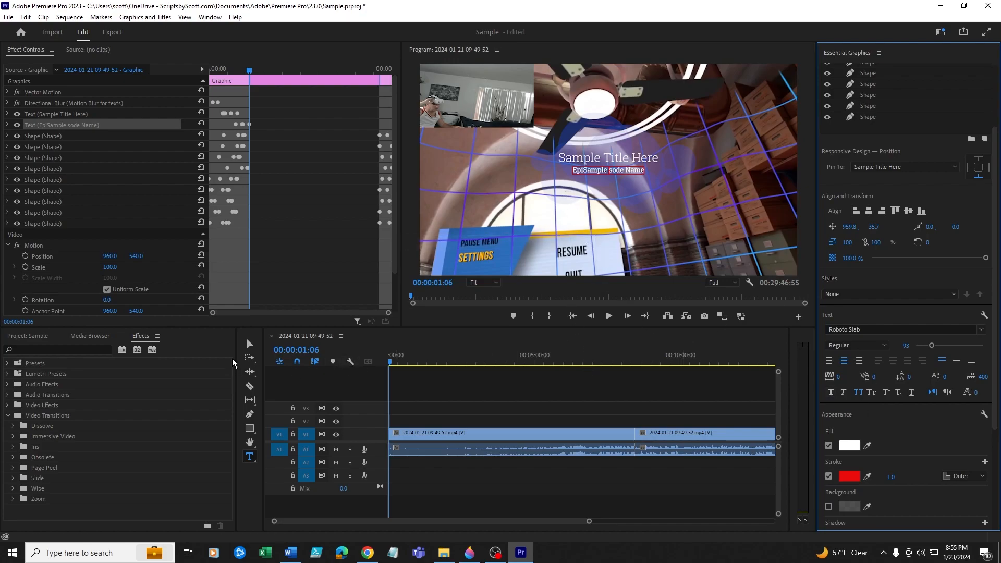
pyautogui.press('Escape')
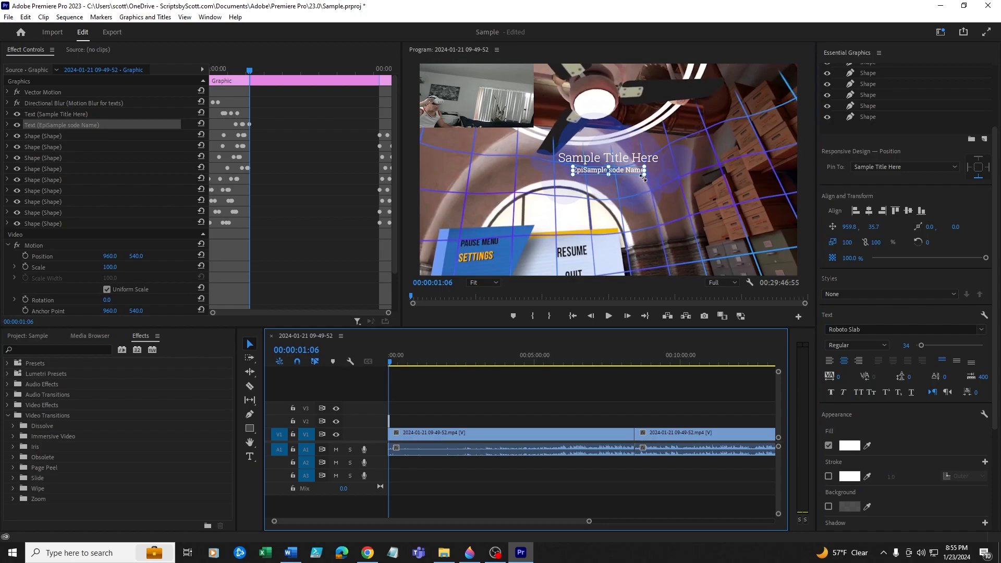
# - Enlarge the episode name text to about 225 by 206 percent and move it to the lower right of the title
pyautogui.moveTo(645, 174); pyautogui.dragTo(680, 179)
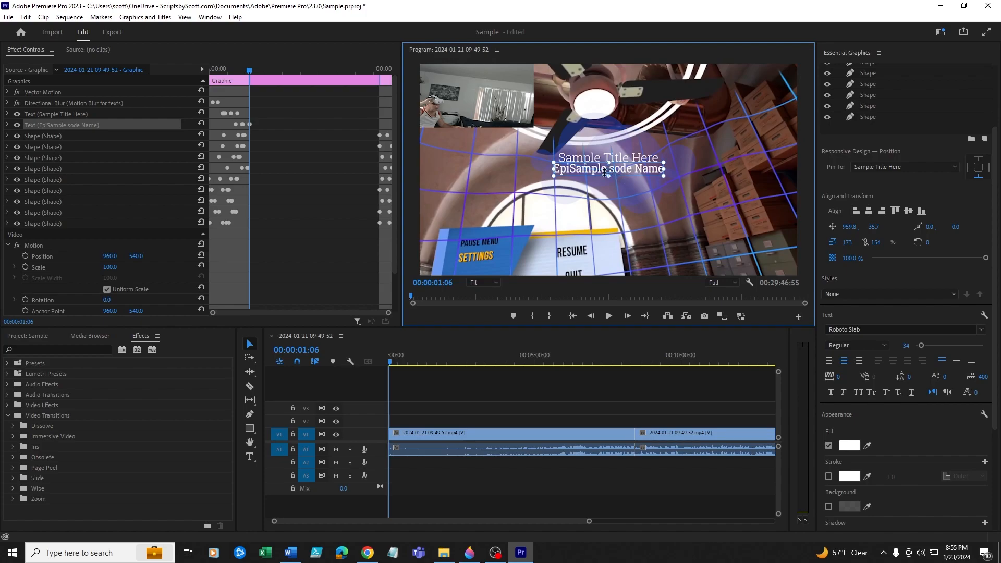
pyautogui.moveTo(599, 172); pyautogui.dragTo(621, 176)
pyautogui.moveTo(686, 184); pyautogui.dragTo(729, 211)
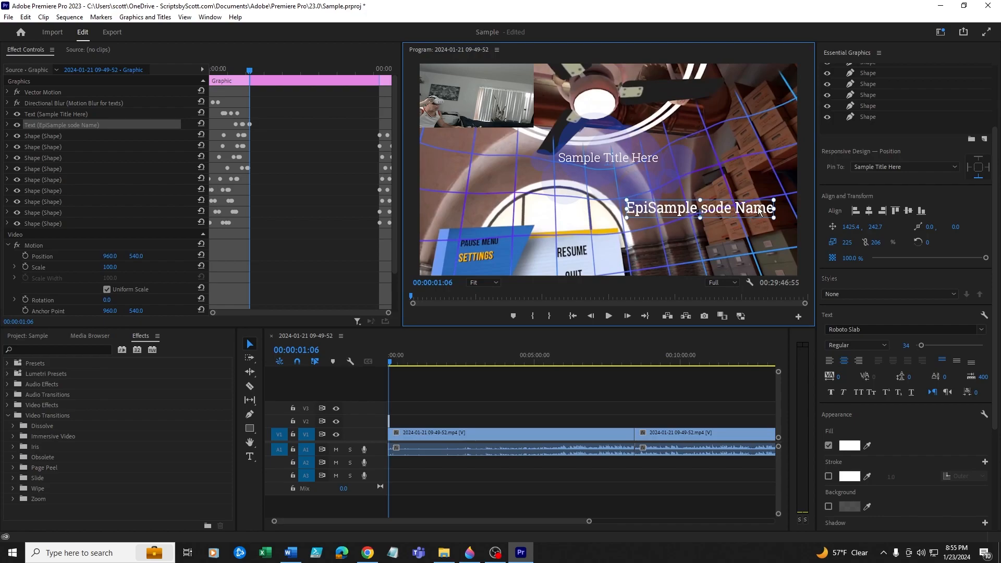
# - Turn on a red D71111 stroke for the episode name text
pyautogui.click(829, 476)
pyautogui.moveTo(490, 290); pyautogui.dragTo(497, 300)
pyautogui.click(604, 172)
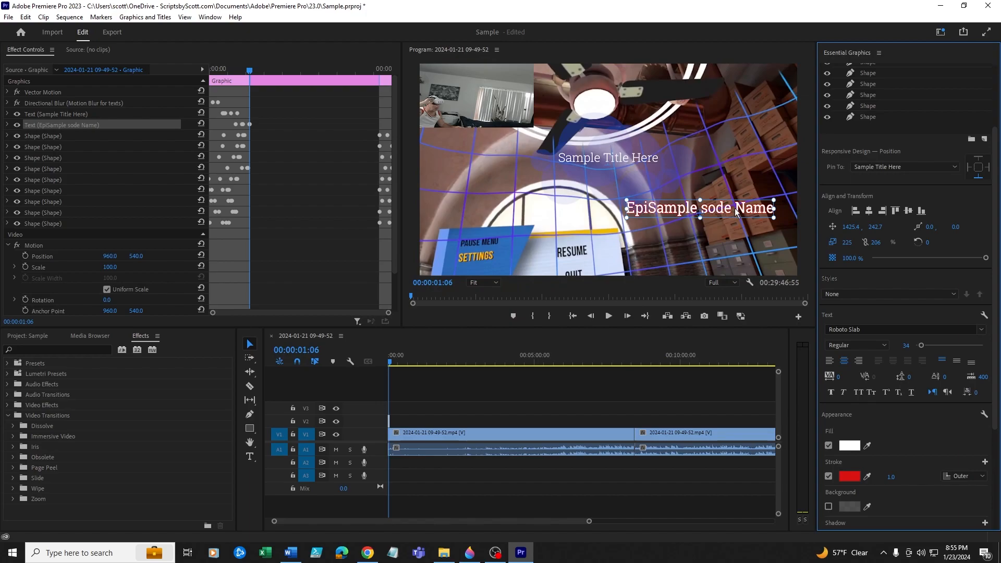
# - Recolour the stroke of the episode name text to dark blue 111161 and copy its hex value
pyautogui.click(611, 157)
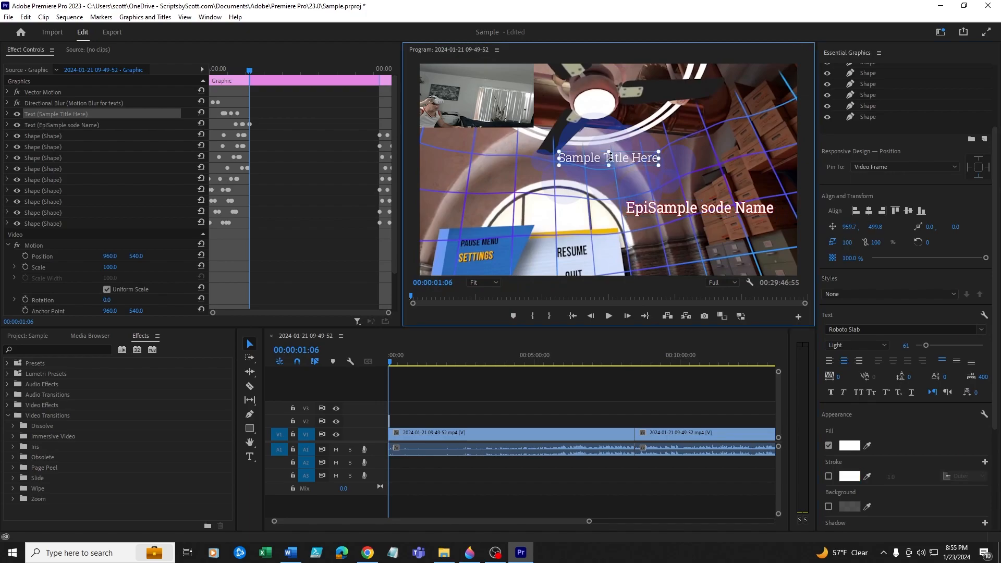
pyautogui.click(668, 211)
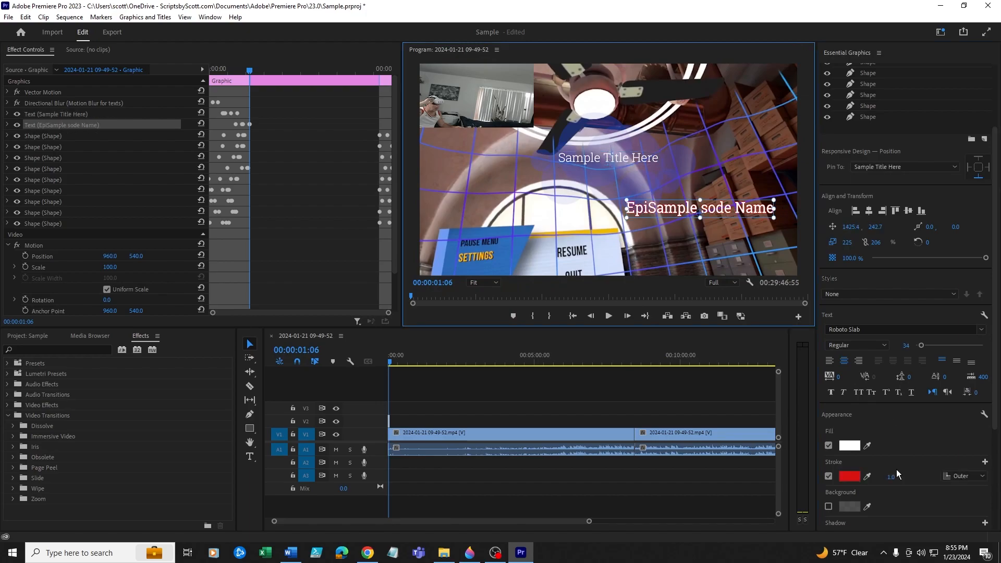
pyautogui.click(846, 476)
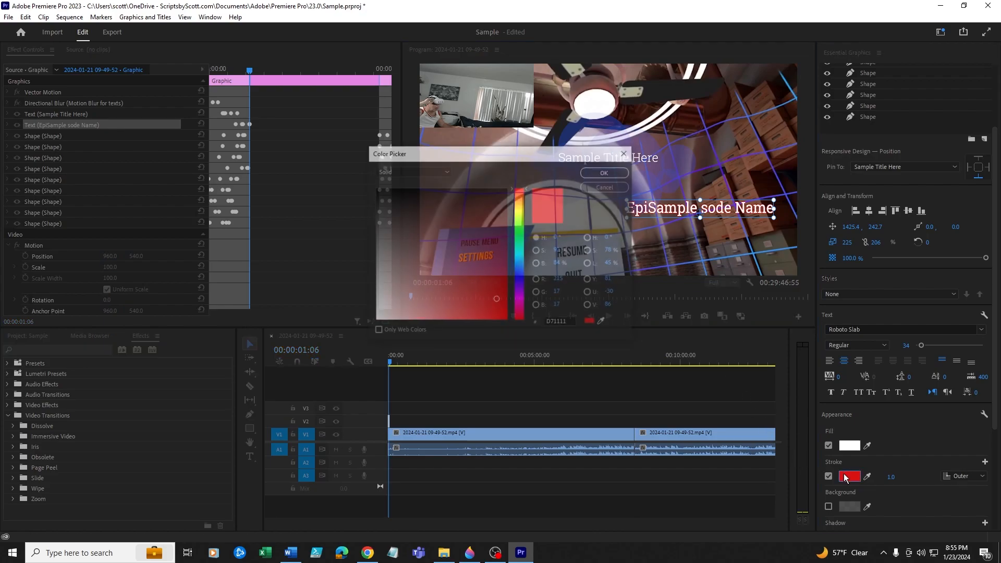
pyautogui.click(519, 277)
pyautogui.moveTo(504, 303); pyautogui.dragTo(483, 238)
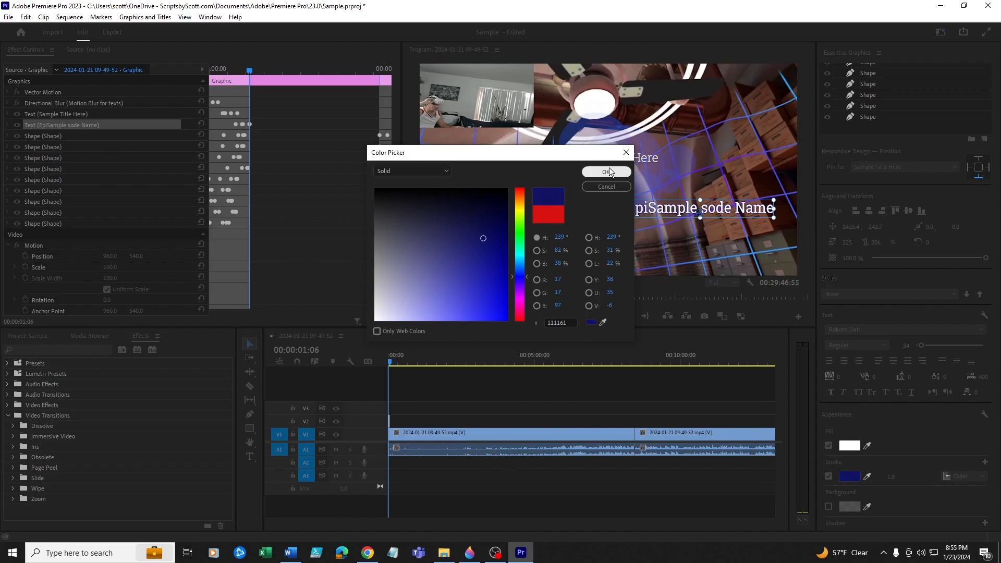
pyautogui.click(567, 323)
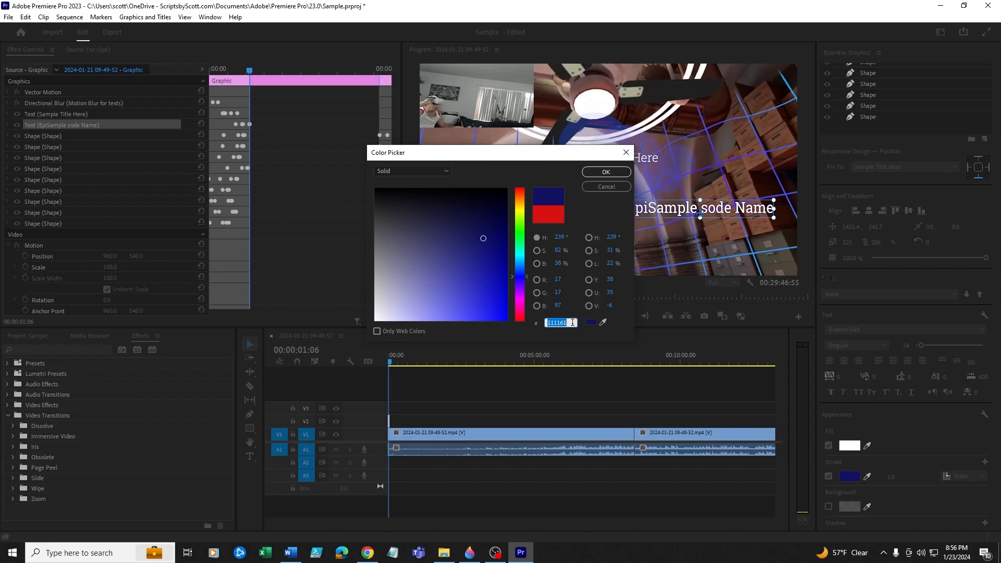
pyautogui.click(588, 172)
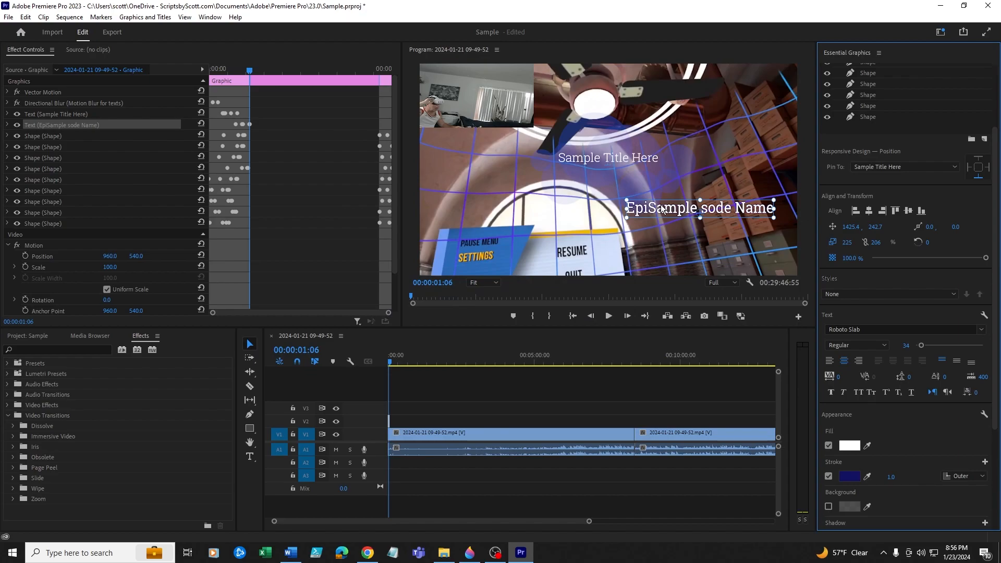
# - Thicken the dark blue stroke of the episode name text and place the text just beneath the title
pyautogui.click(891, 477)
pyautogui.write('9')
pyautogui.press('Return')
pyautogui.moveTo(891, 476); pyautogui.dragTo(889, 476)
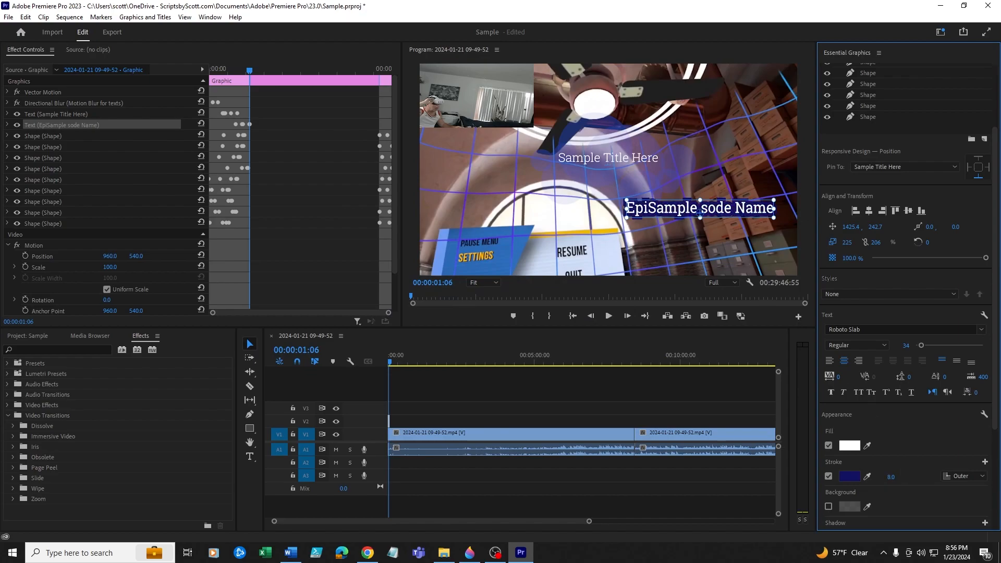
pyautogui.moveTo(656, 208); pyautogui.dragTo(559, 180)
pyautogui.click(589, 216)
# - Give the "Sample Title Here" text a dark blue 111161 stroke with a width of about 19
pyautogui.click(599, 159)
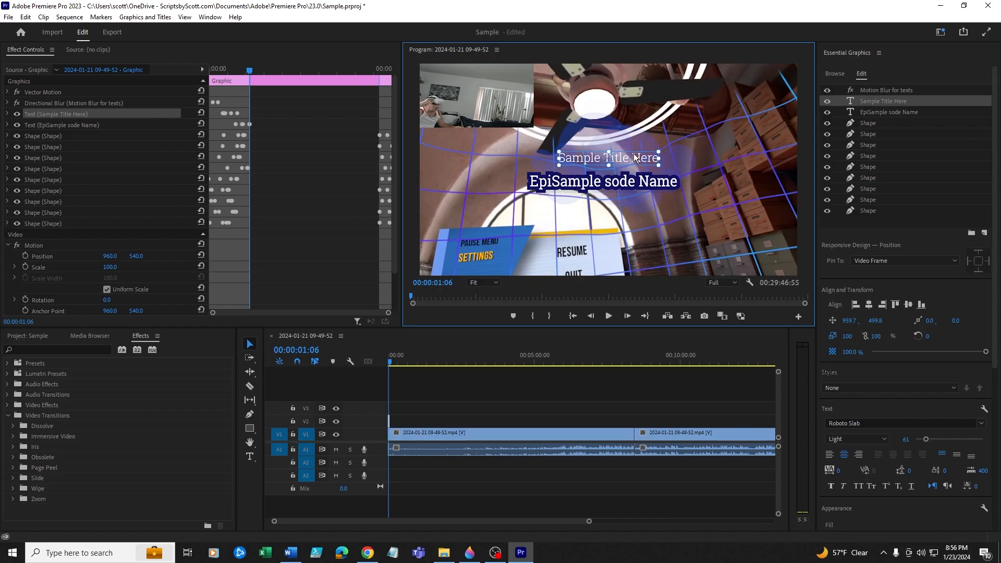
pyautogui.scroll(-5, 852, 403)
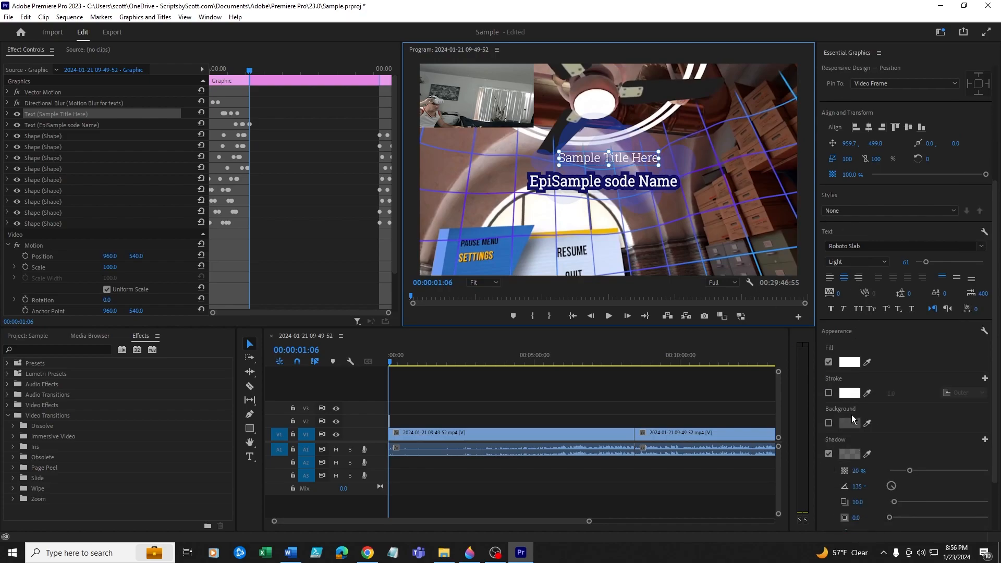
pyautogui.click(829, 392)
pyautogui.click(830, 392)
pyautogui.click(846, 394)
pyautogui.click(568, 323)
pyautogui.write('111161')
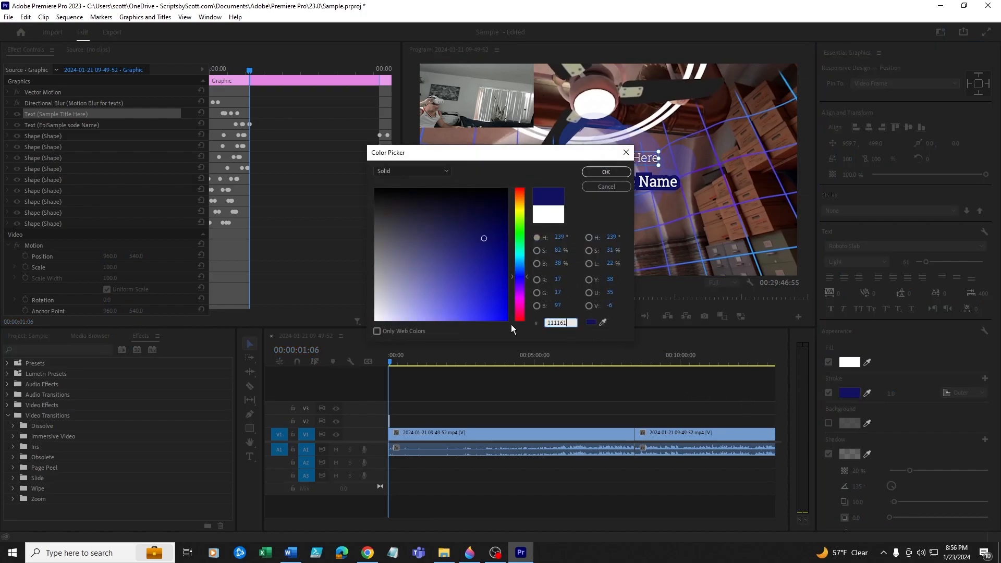
pyautogui.click(605, 172)
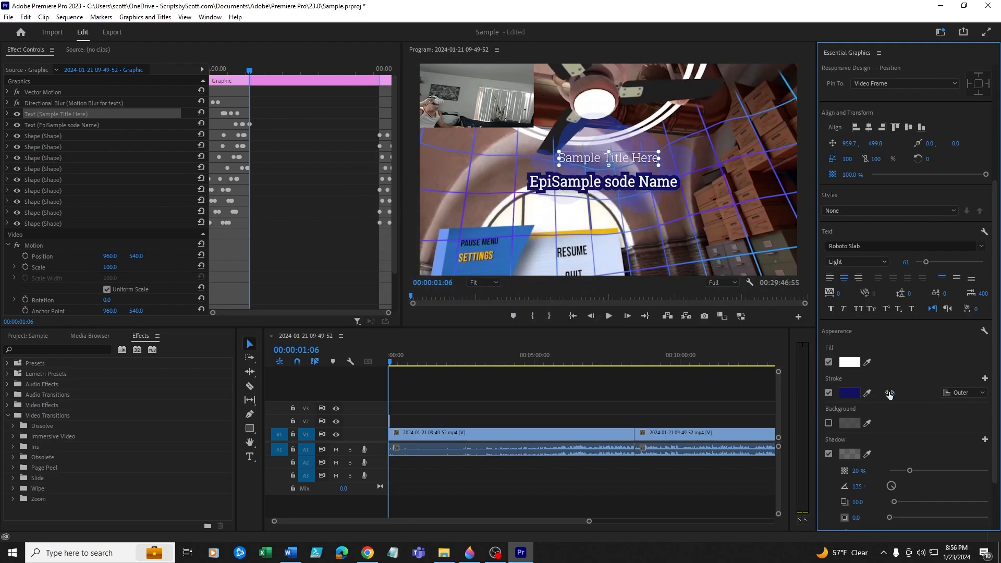
pyautogui.moveTo(891, 393); pyautogui.dragTo(910, 393)
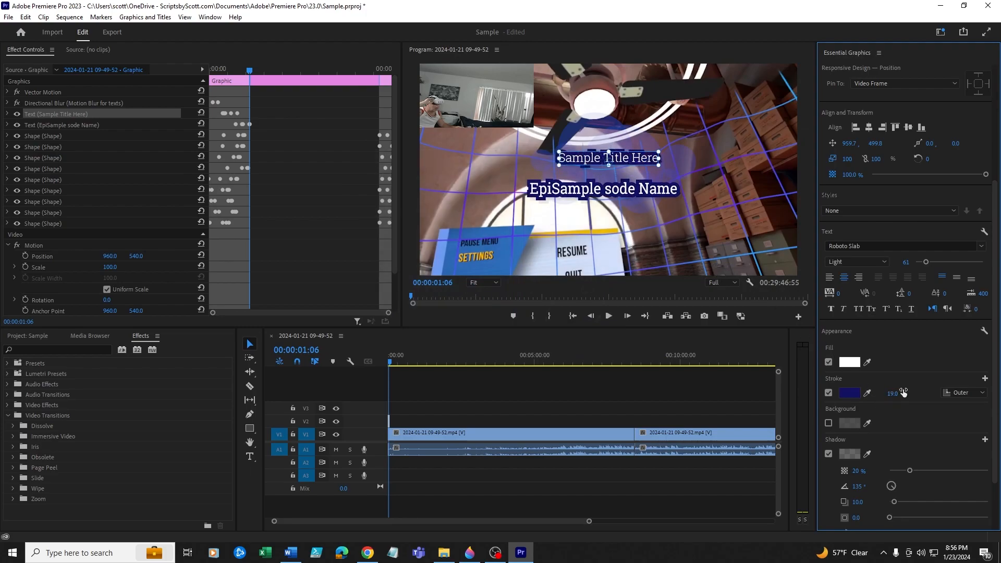
# - Move the episode name text closer beneath the title and slightly to the right, leaving nothing selected
pyautogui.moveTo(602, 189); pyautogui.dragTo(624, 177)
pyautogui.click(601, 133)
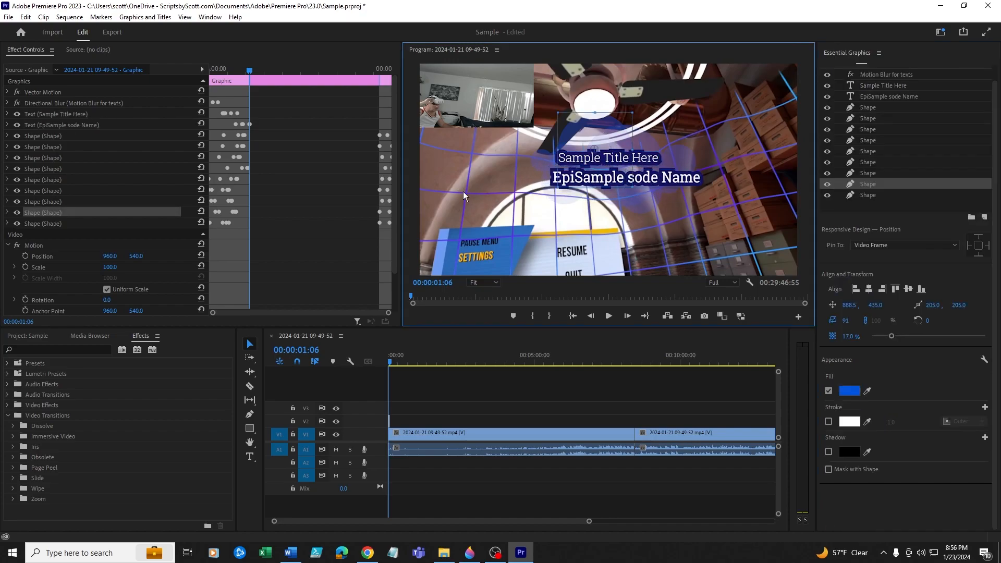
pyautogui.click(575, 191)
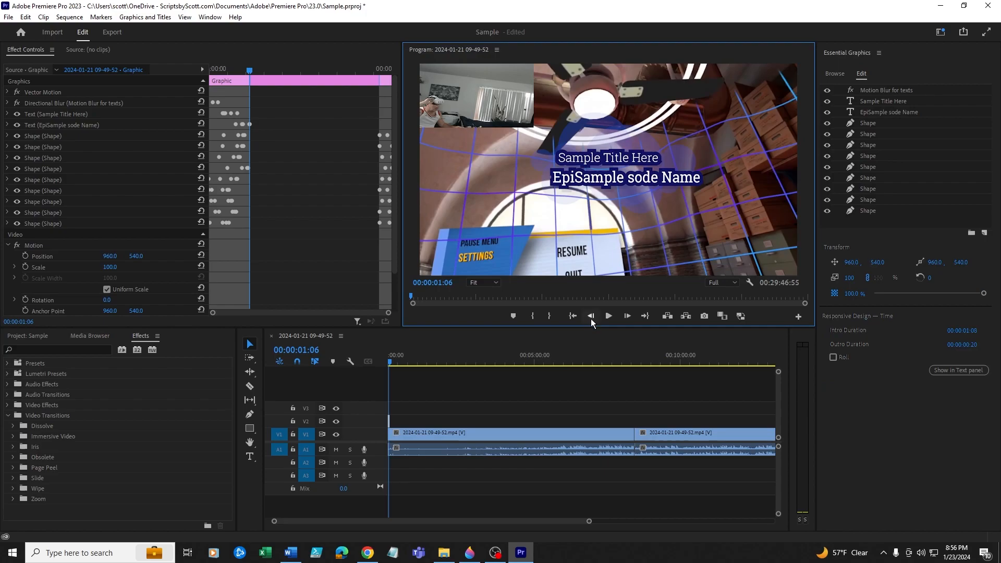
# - Play the sequence from the start for a few seconds to check the restyled title
pyautogui.click(576, 318)
pyautogui.click(610, 318)
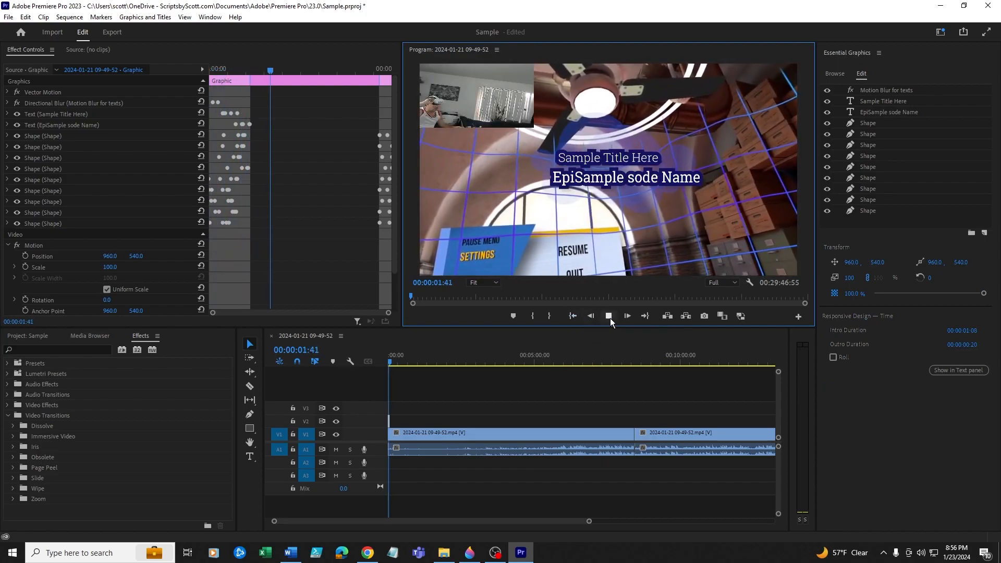
pyautogui.click(609, 317)
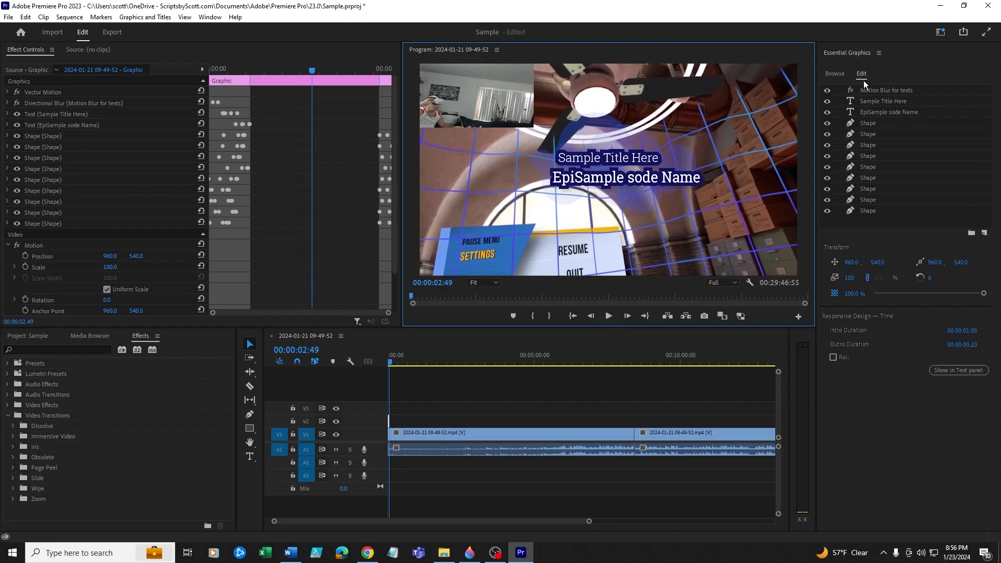
# - Browse the Essential Graphics templates to examine the available titles, credits, captions and lower thirds
pyautogui.click(843, 71)
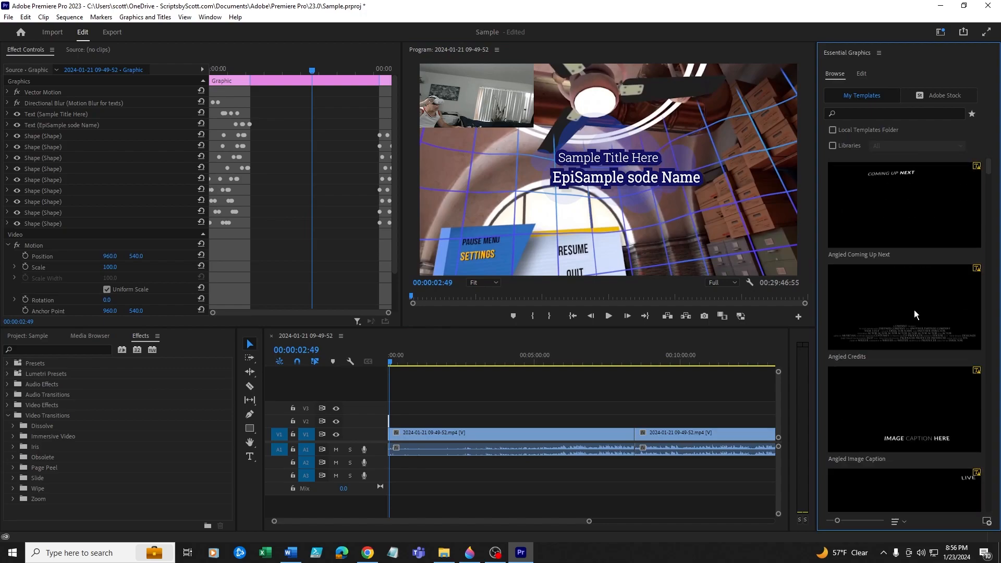
pyautogui.scroll(-5, 914, 310)
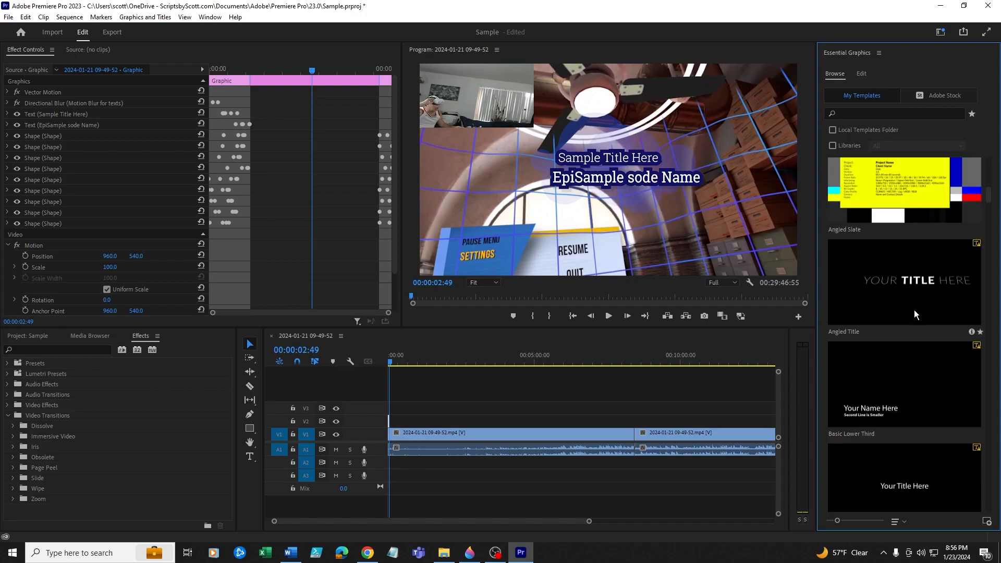
pyautogui.scroll(-6, 914, 310)
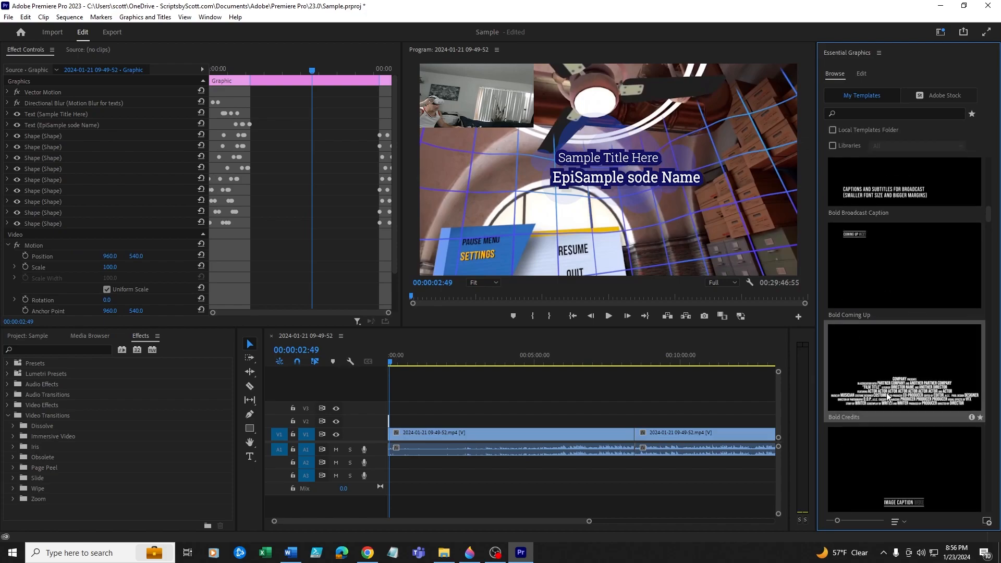
pyautogui.scroll(-7, 886, 396)
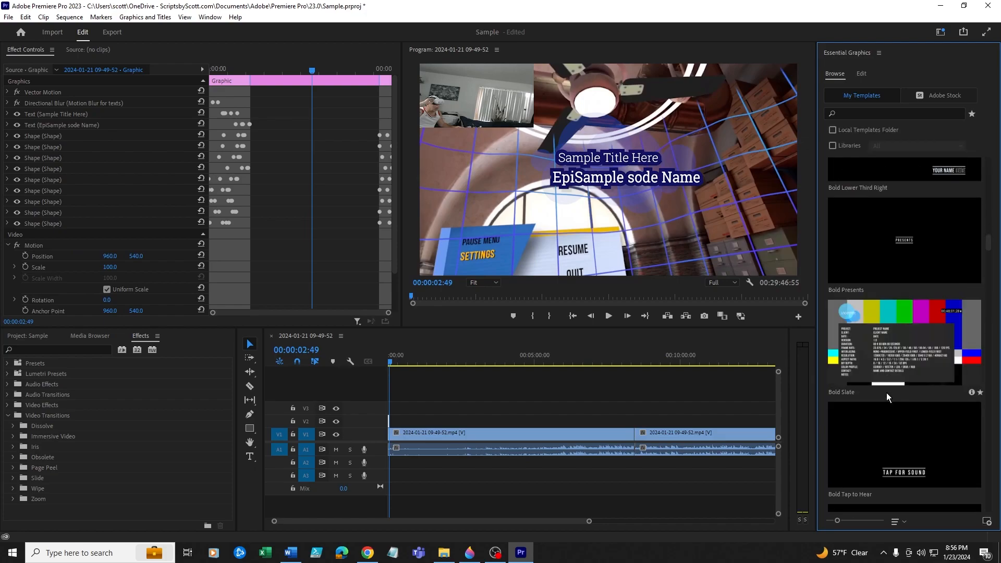
pyautogui.scroll(-5, 886, 393)
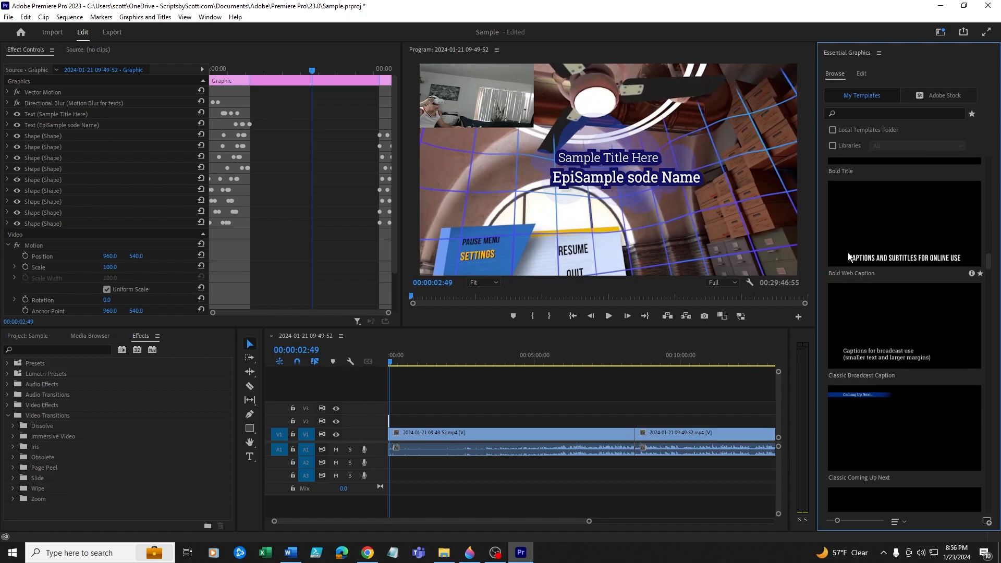
pyautogui.scroll(-3, 892, 385)
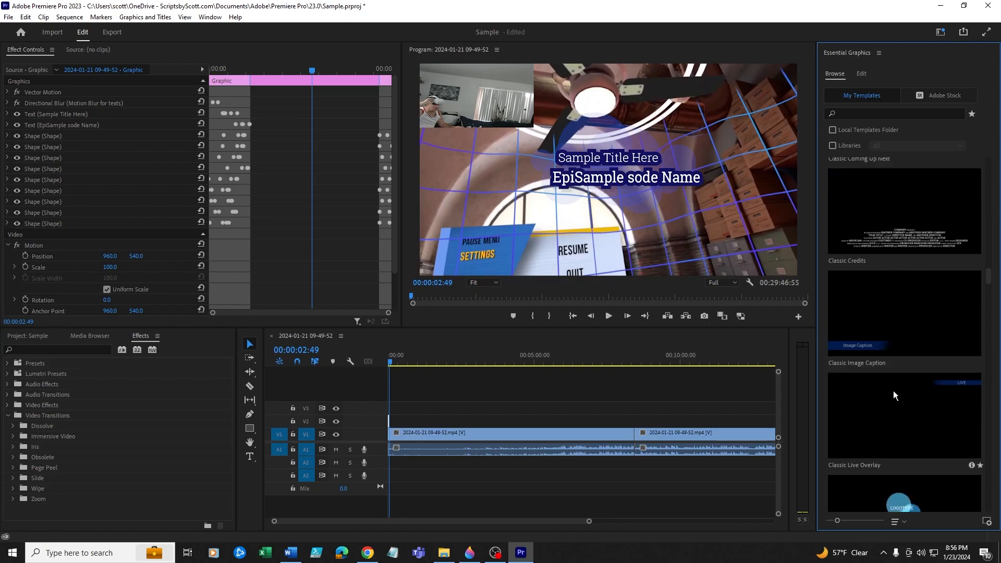
pyautogui.scroll(-10, 893, 390)
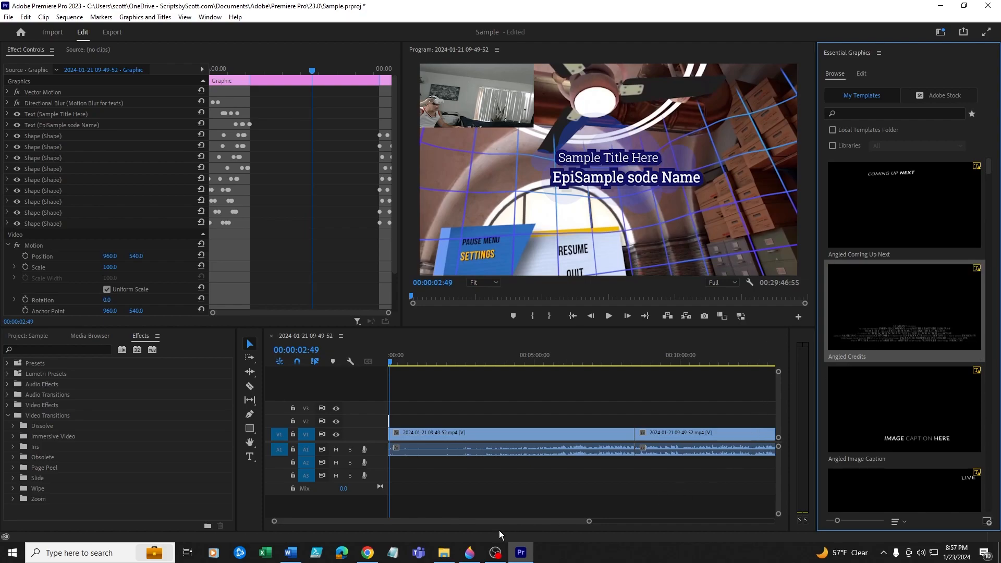
# - Apply the default transitions to the end of the last video clip in the sequence
pyautogui.moveTo(489, 519); pyautogui.dragTo(625, 516)
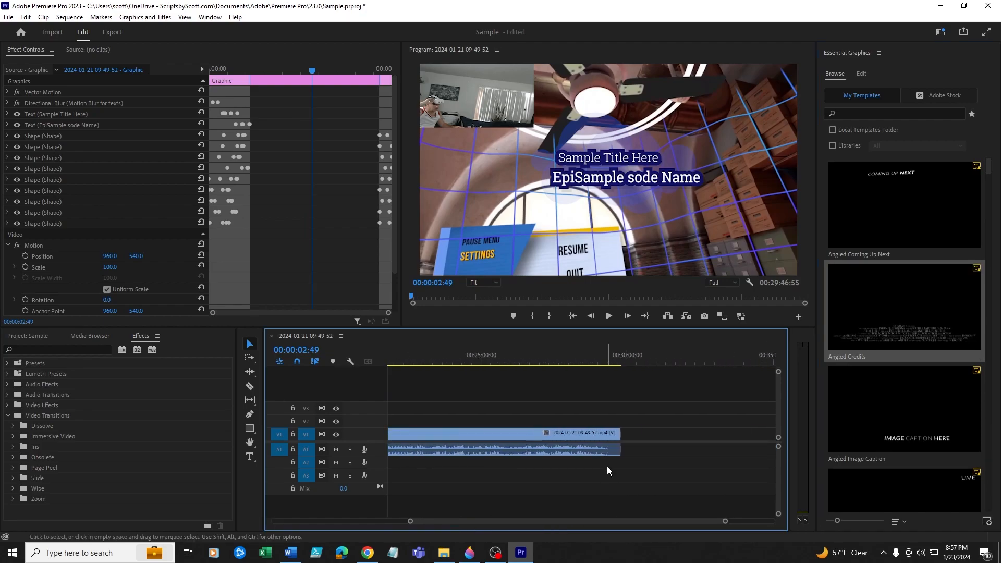
pyautogui.rightClick(618, 437)
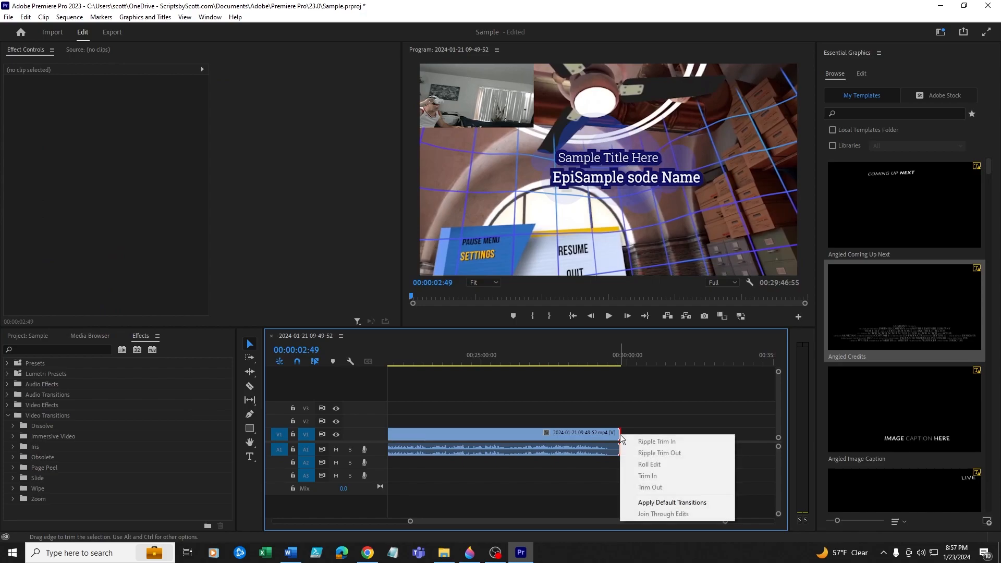
pyautogui.click(643, 503)
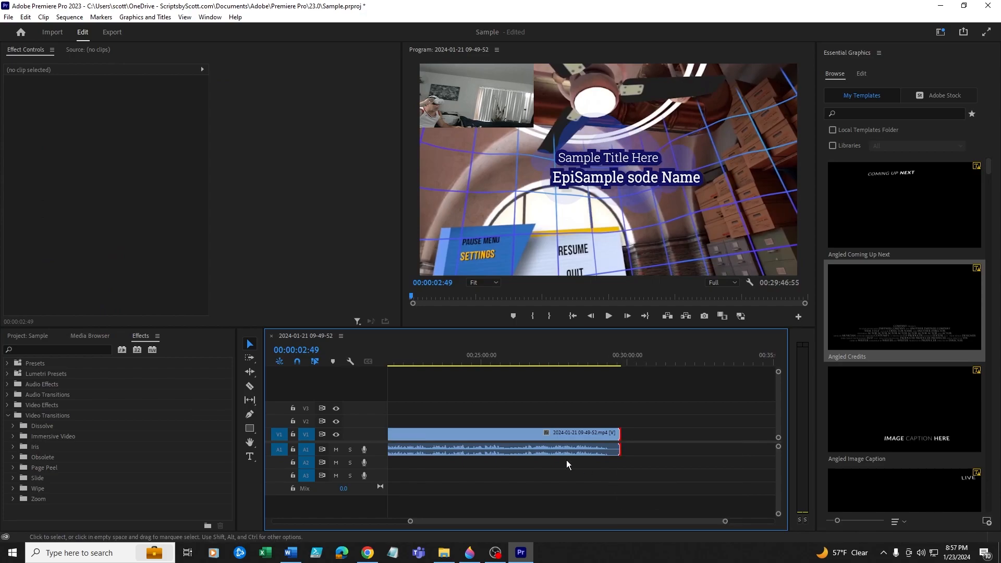
# - Play the sequence from shortly before its end, around 00:29:41:54, to check the closing transition
pyautogui.click(644, 316)
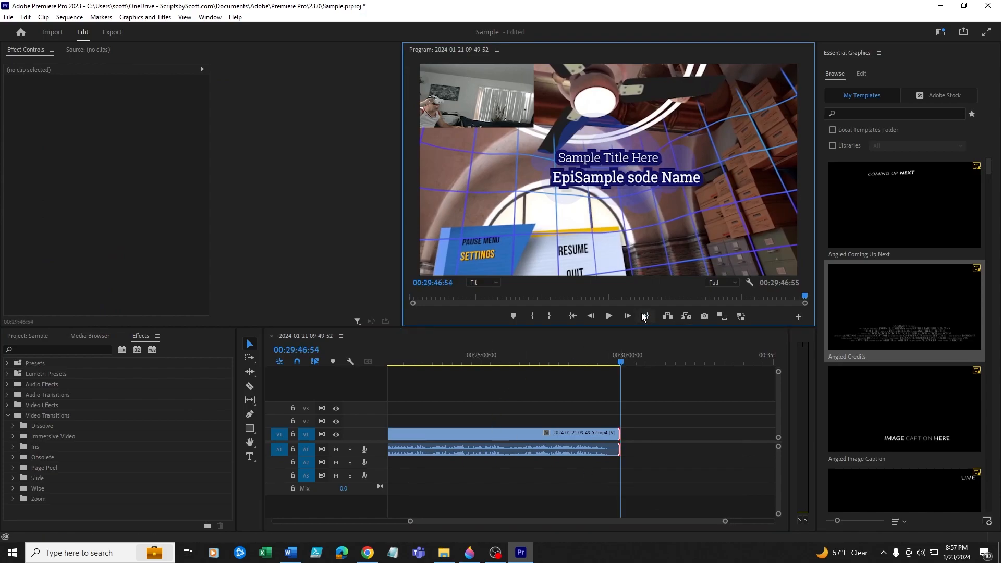
pyautogui.click(620, 364)
pyautogui.moveTo(620, 364); pyautogui.dragTo(617, 365)
pyautogui.click(608, 316)
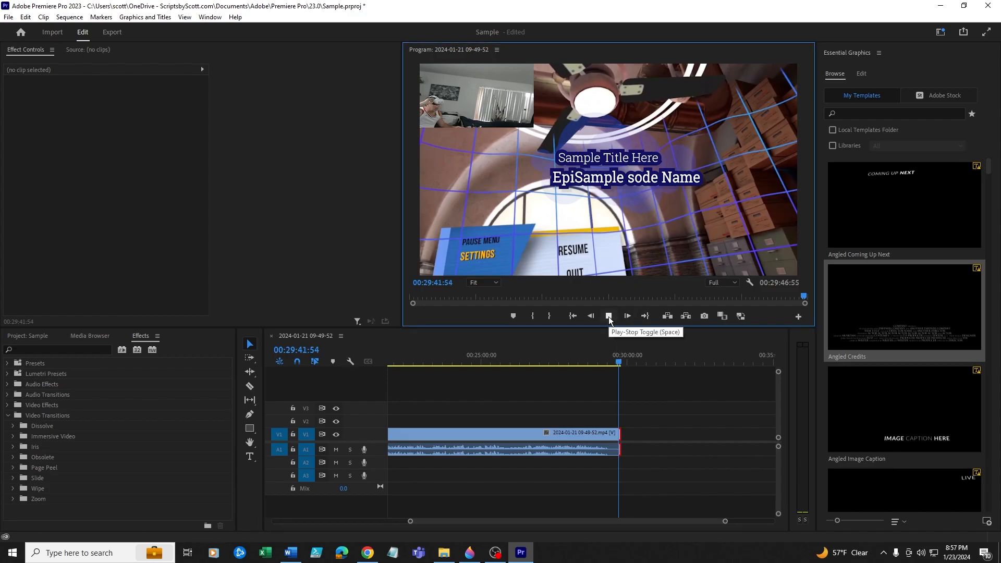
pyautogui.click(671, 379)
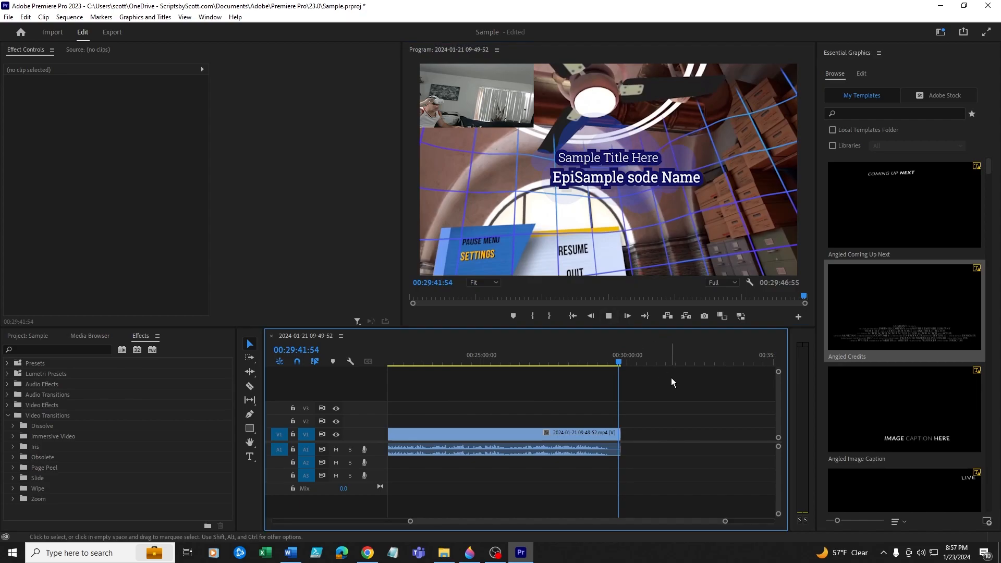
# - Play the sequence from its start for a few seconds to check the opening title
pyautogui.moveTo(620, 374)
pyautogui.mouseDown()
pyautogui.moveTo(613, 365)
pyautogui.moveTo(624, 365)
pyautogui.moveTo(613, 365)
pyautogui.mouseUp()
pyautogui.click(577, 317)
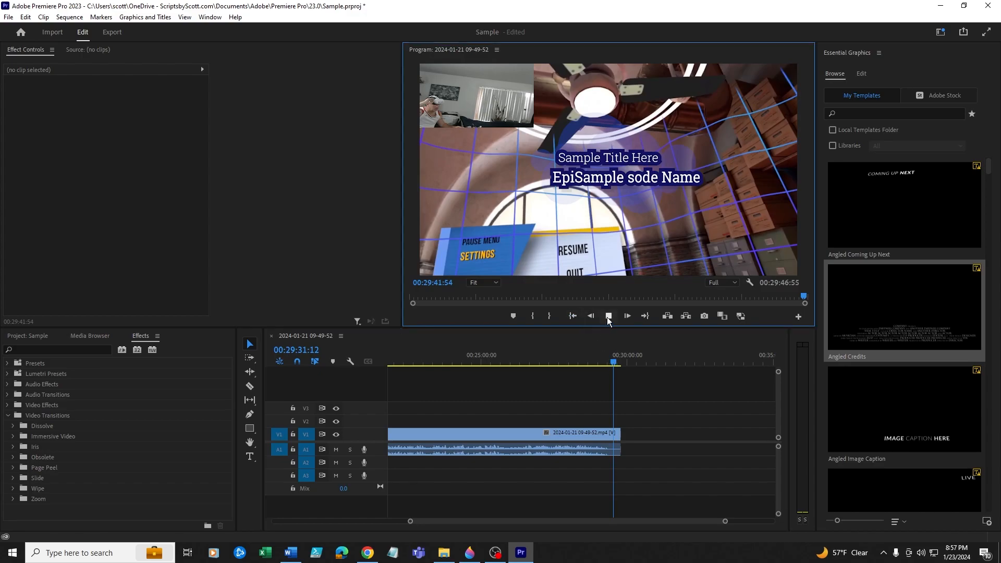
pyautogui.click(669, 400)
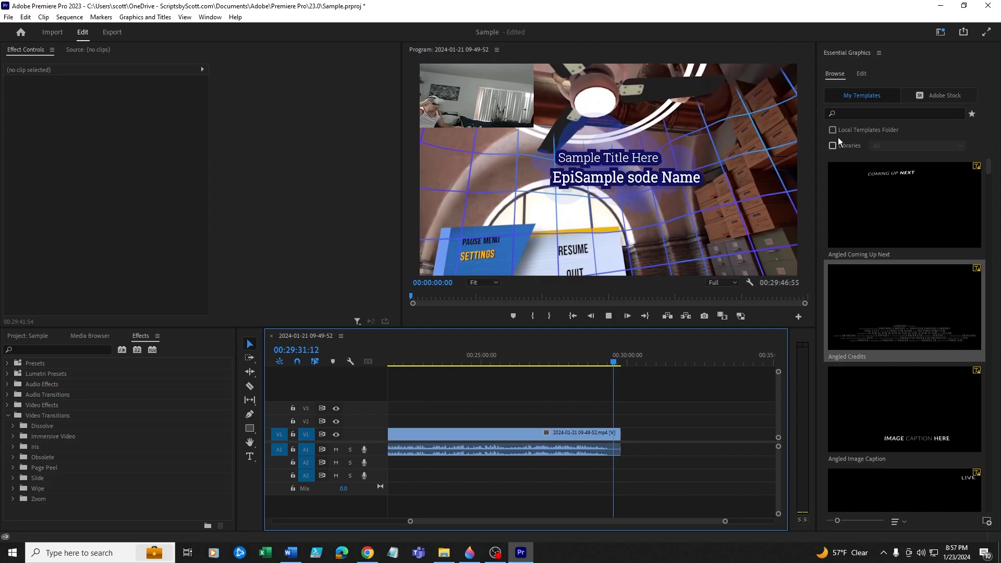
pyautogui.click(857, 76)
pyautogui.press('space')
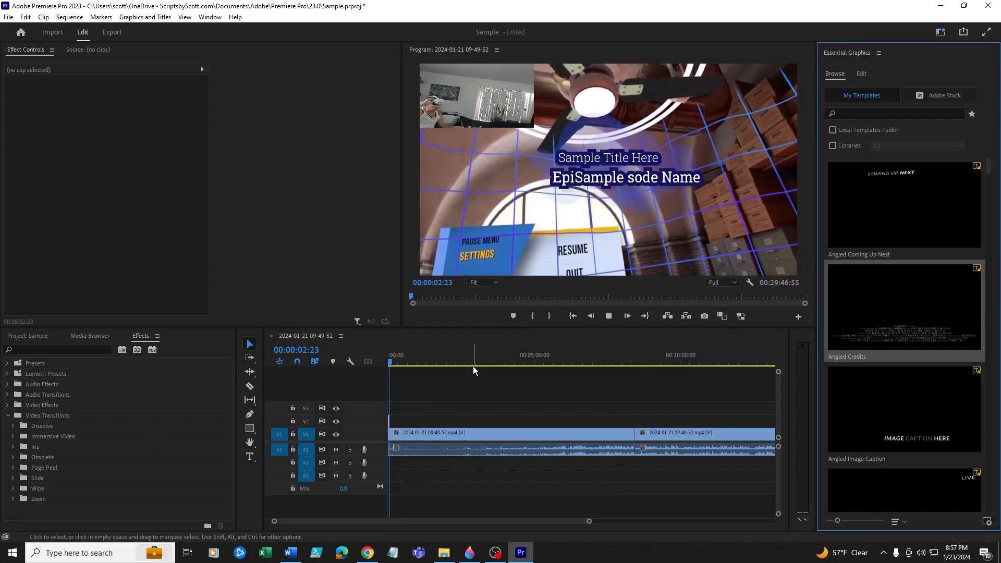
pyautogui.click(609, 316)
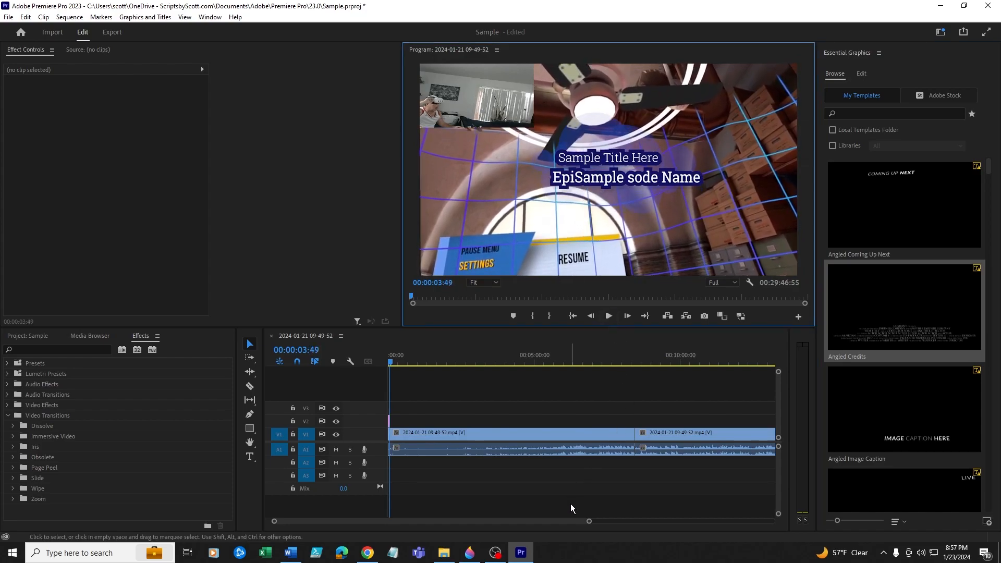
# - Add the Angled Credits template on V1 directly after the last video clip and play the credits
pyautogui.moveTo(589, 521); pyautogui.dragTo(735, 522)
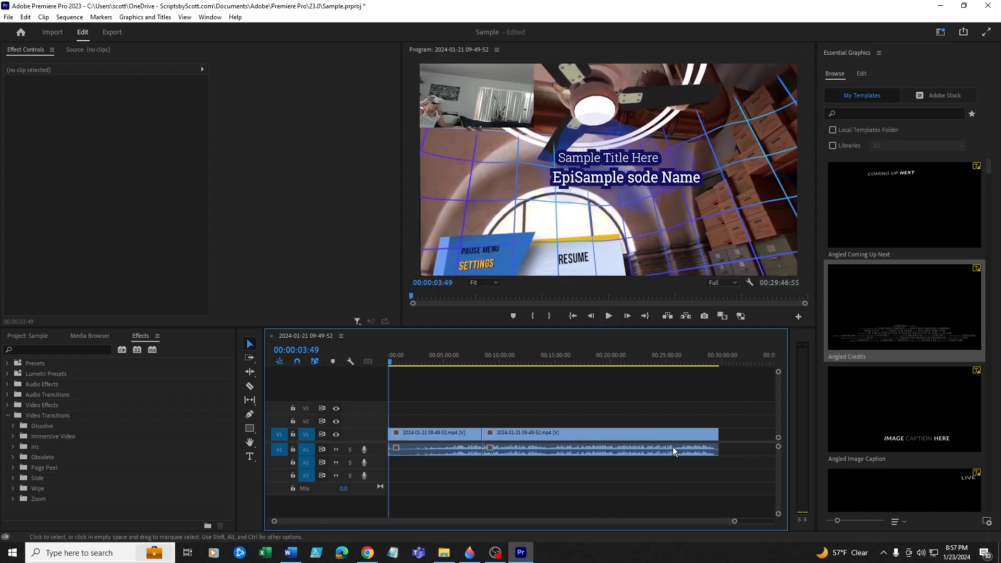
pyautogui.rightClick(720, 439)
pyautogui.click(740, 502)
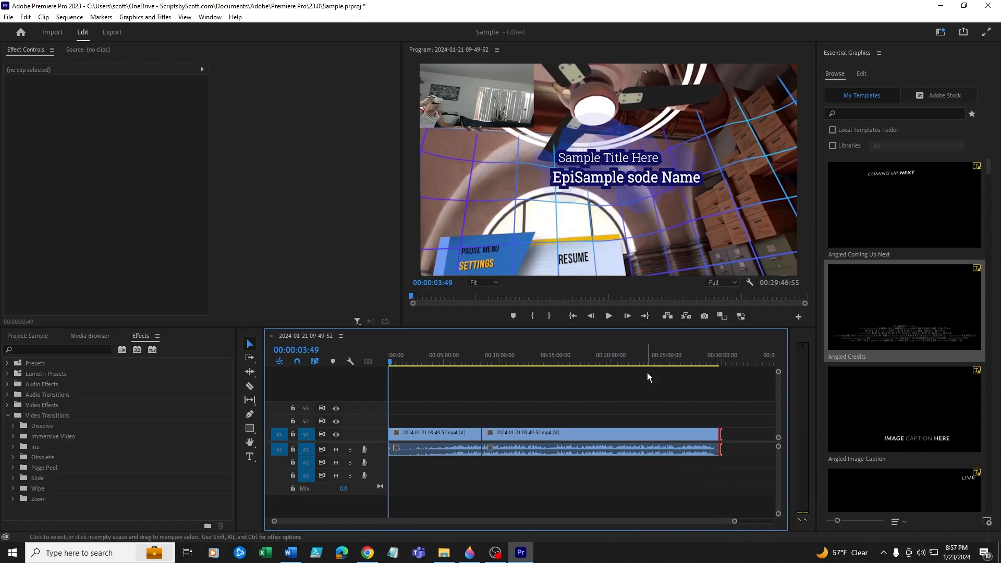
pyautogui.click(645, 317)
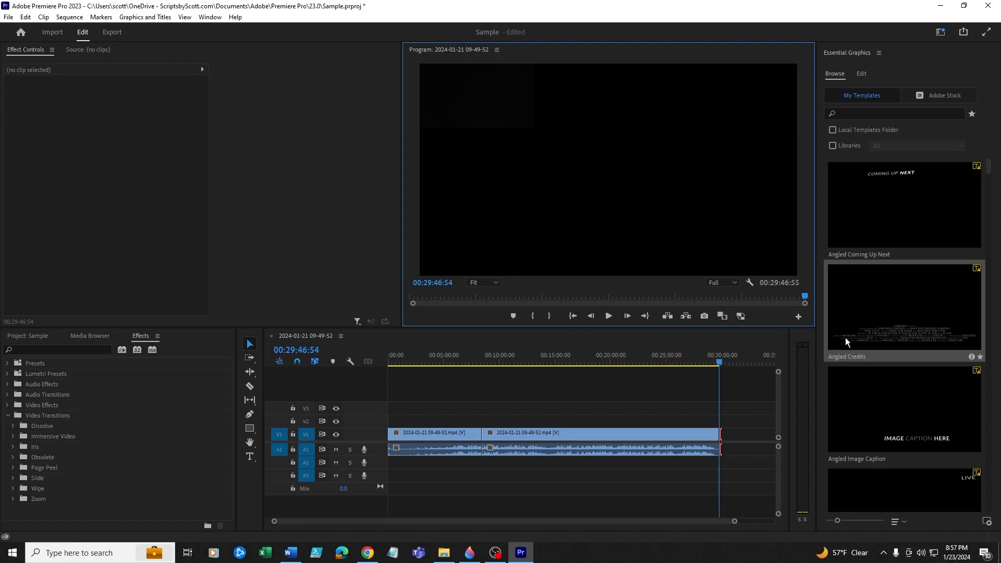
pyautogui.moveTo(881, 312); pyautogui.dragTo(725, 448)
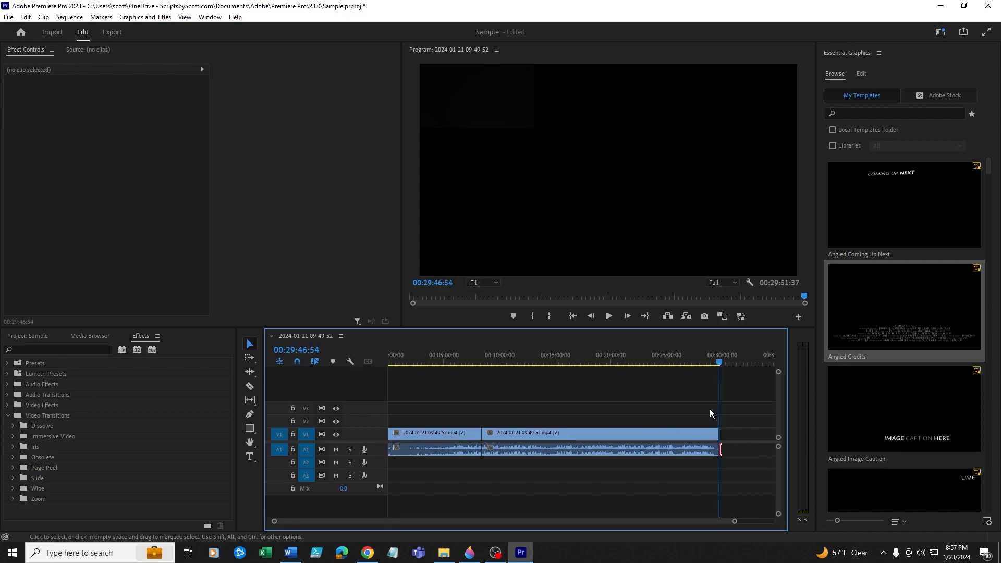
pyautogui.click(609, 316)
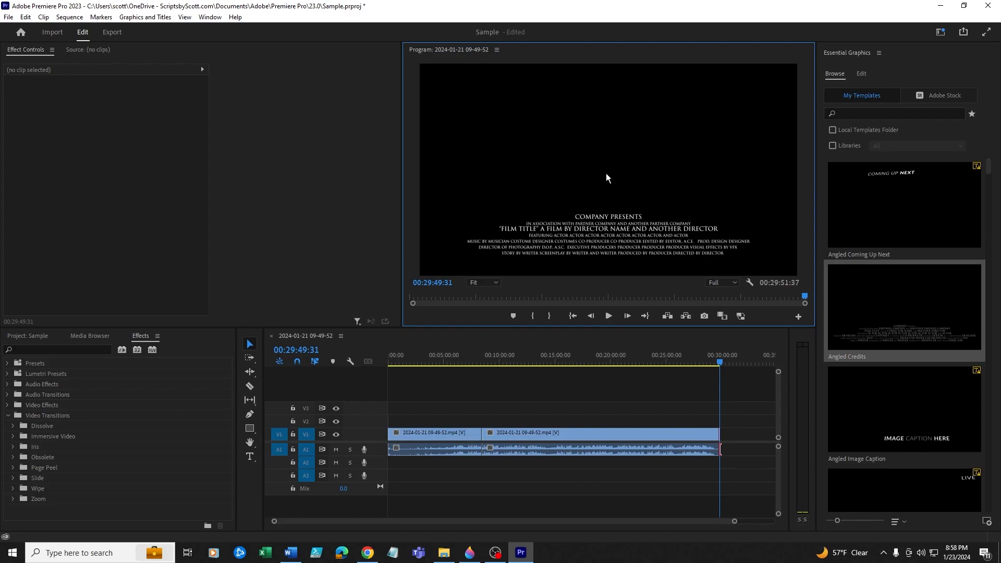
pyautogui.click(609, 316)
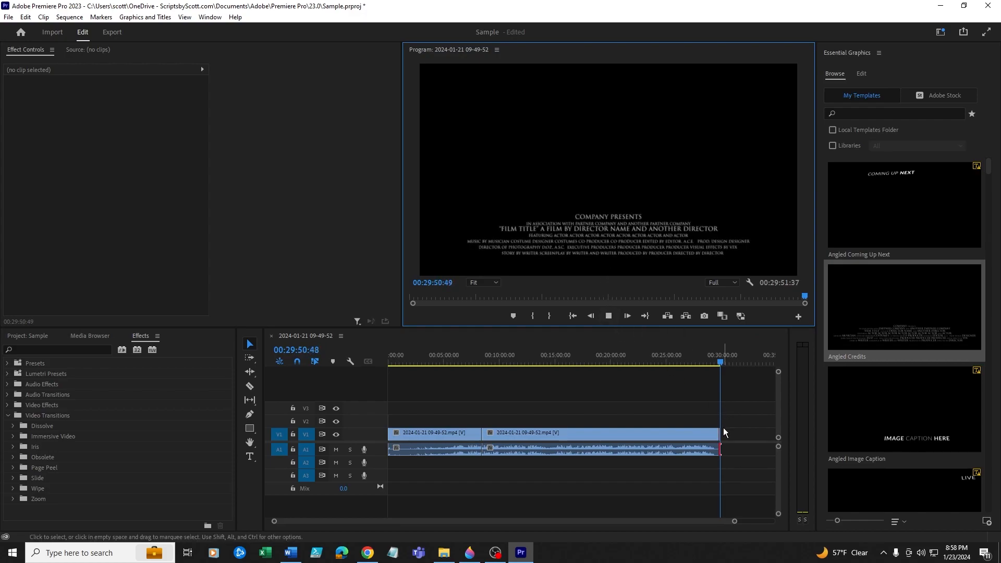
# - Change the font of the "DIRECTOR OF PHOTOGRAPHY" text line in the closing credits graphic to Segoe UI Historic
pyautogui.moveTo(735, 523); pyautogui.dragTo(595, 523)
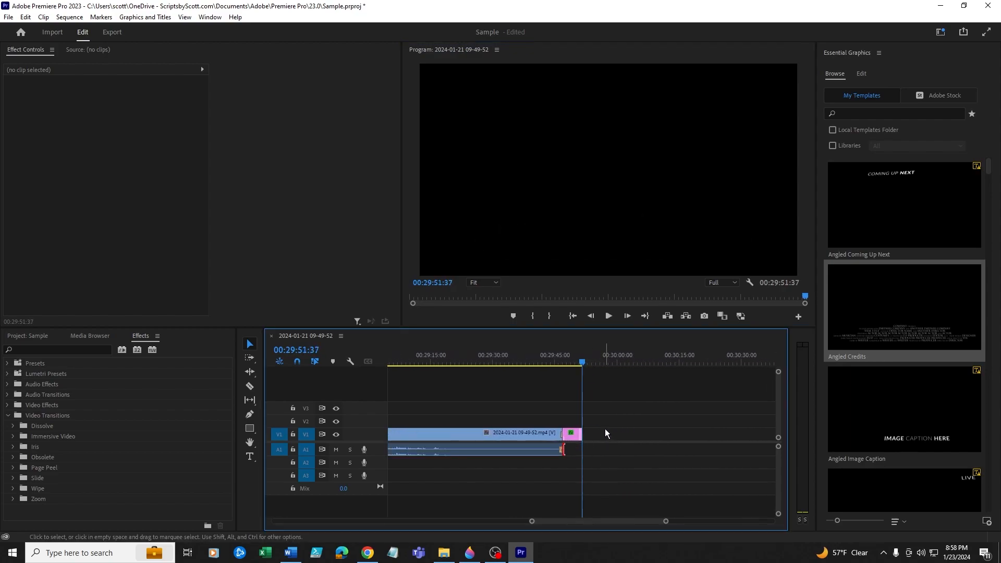
pyautogui.click(569, 436)
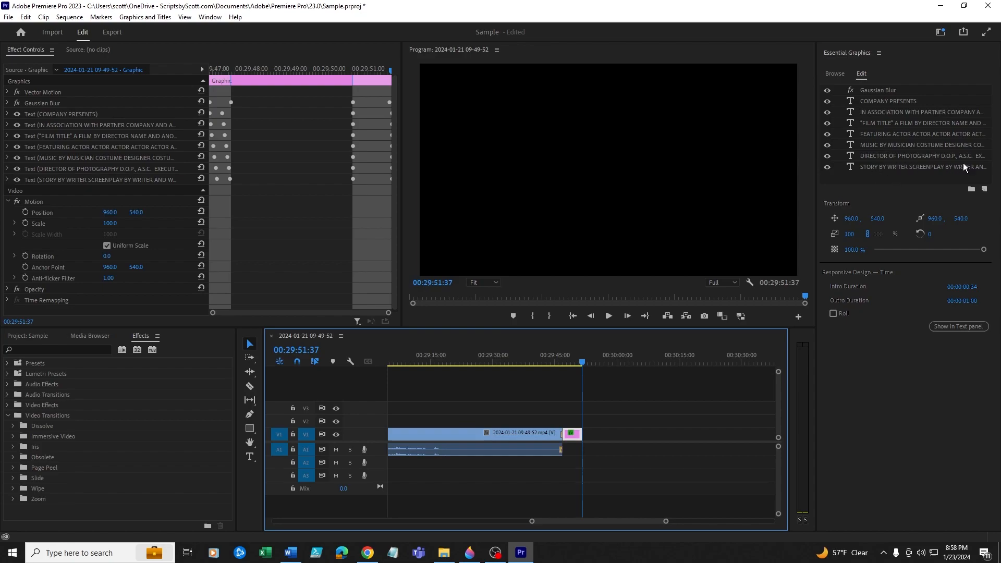
pyautogui.click(906, 155)
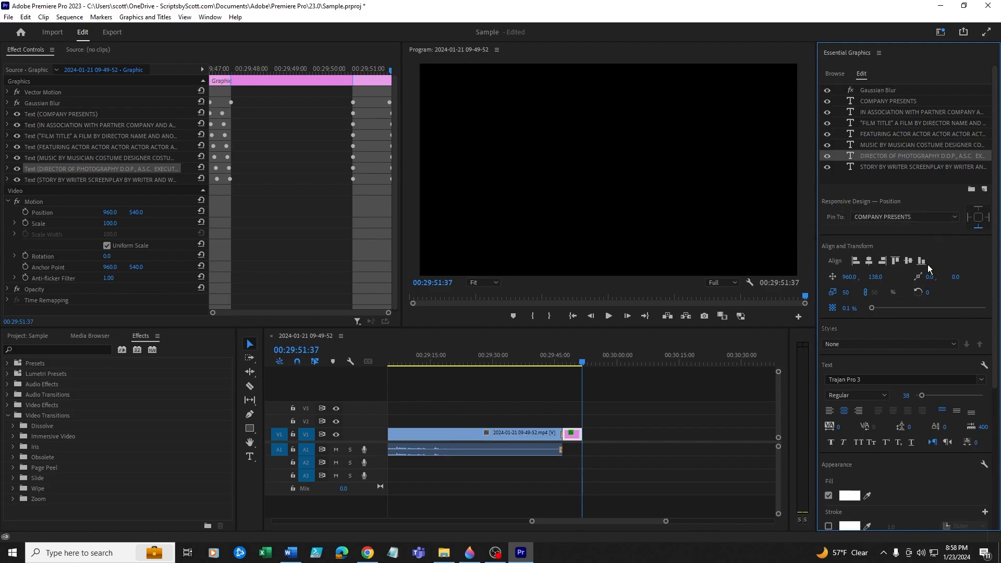
pyautogui.scroll(-3, 930, 261)
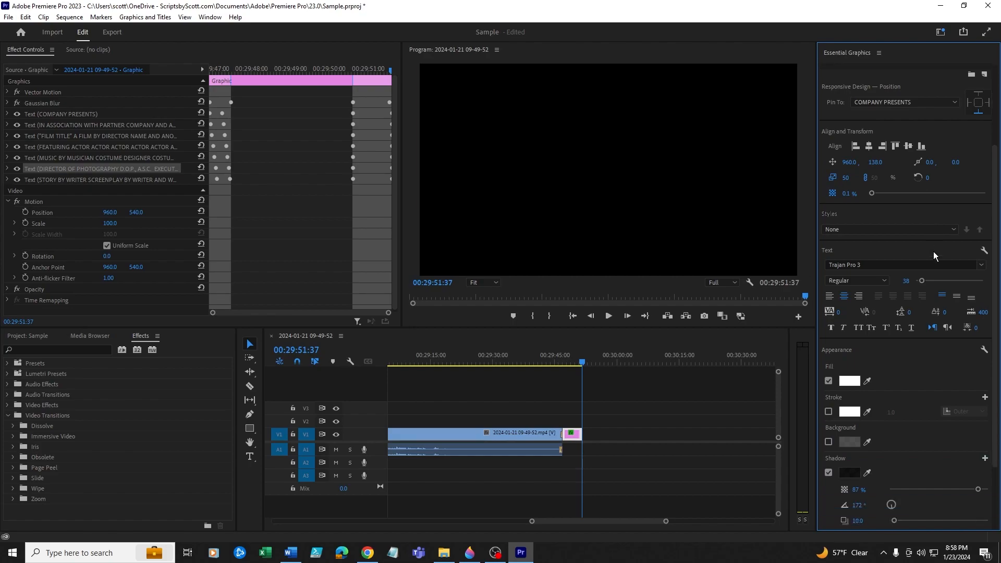
pyautogui.scroll(-1, 933, 255)
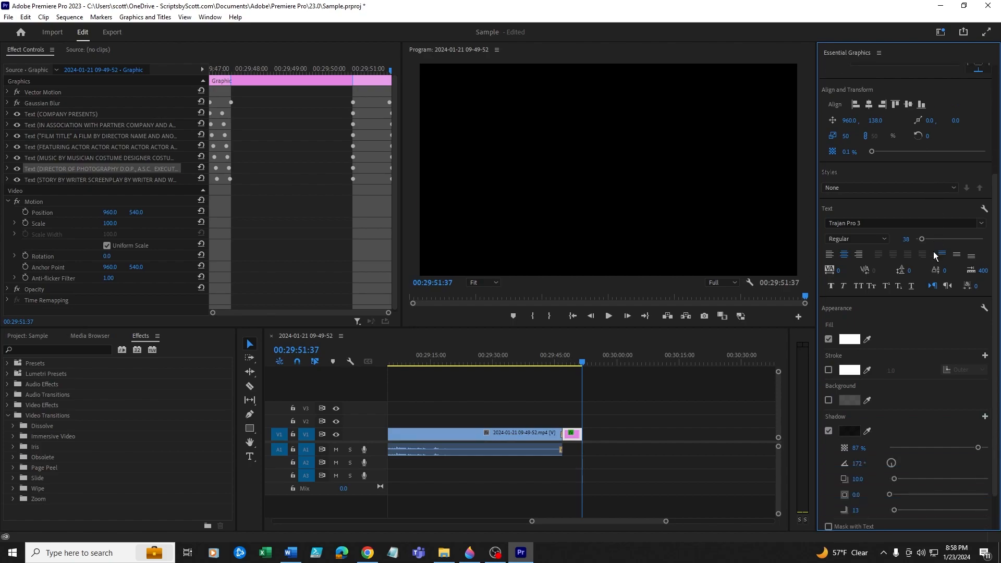
pyautogui.click(874, 223)
pyautogui.click(863, 211)
pyautogui.scroll(10, 875, 219)
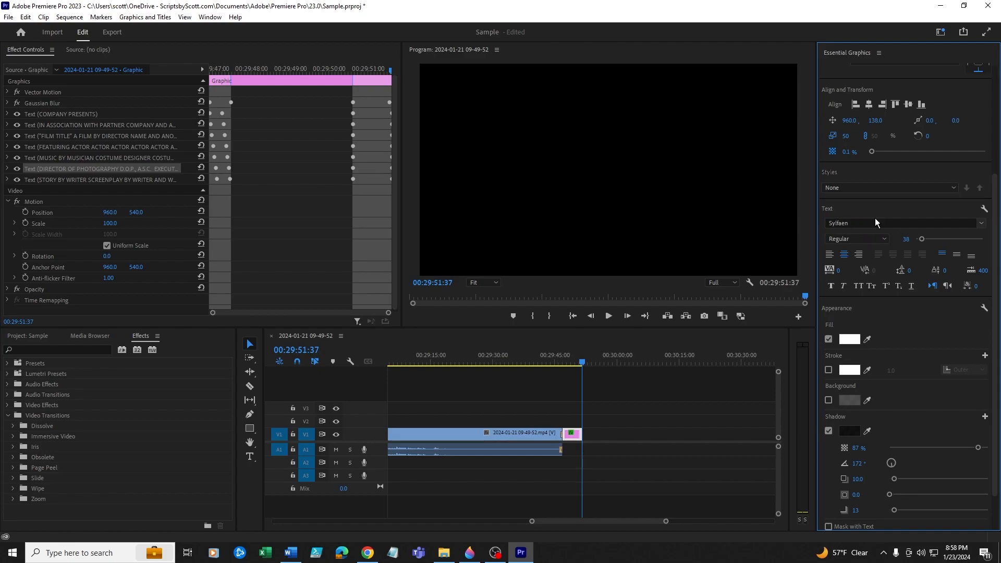
# - Reopen the graphics template library and position the playhead at 00:00:23:39, past the opening title
pyautogui.click(572, 316)
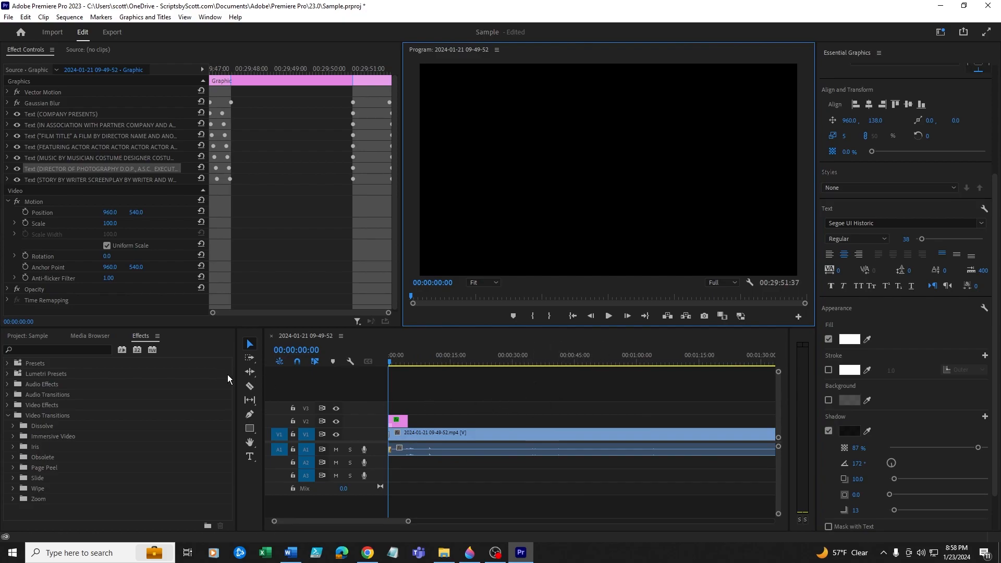
pyautogui.click(467, 436)
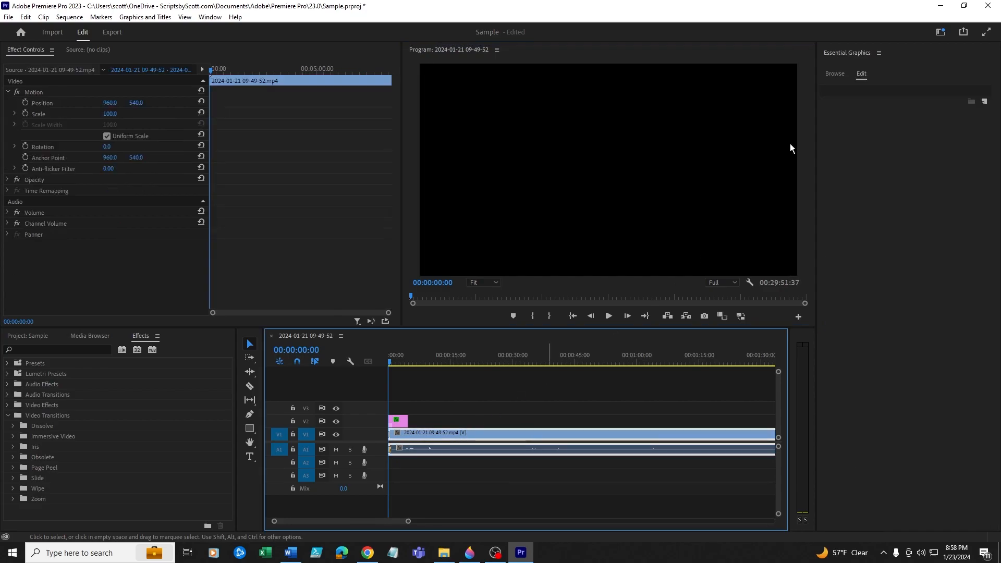
pyautogui.click(840, 77)
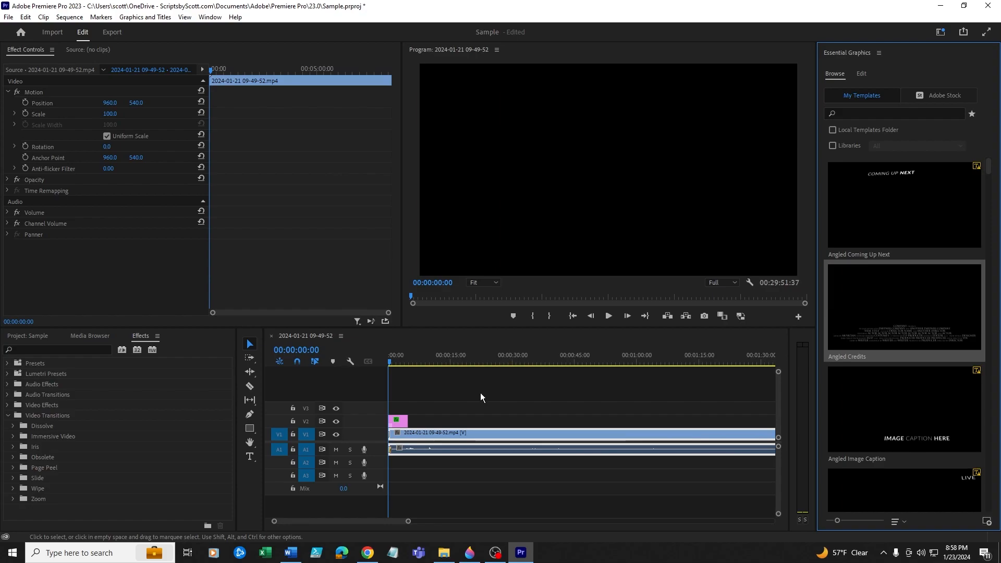
pyautogui.moveTo(409, 362); pyautogui.dragTo(487, 363)
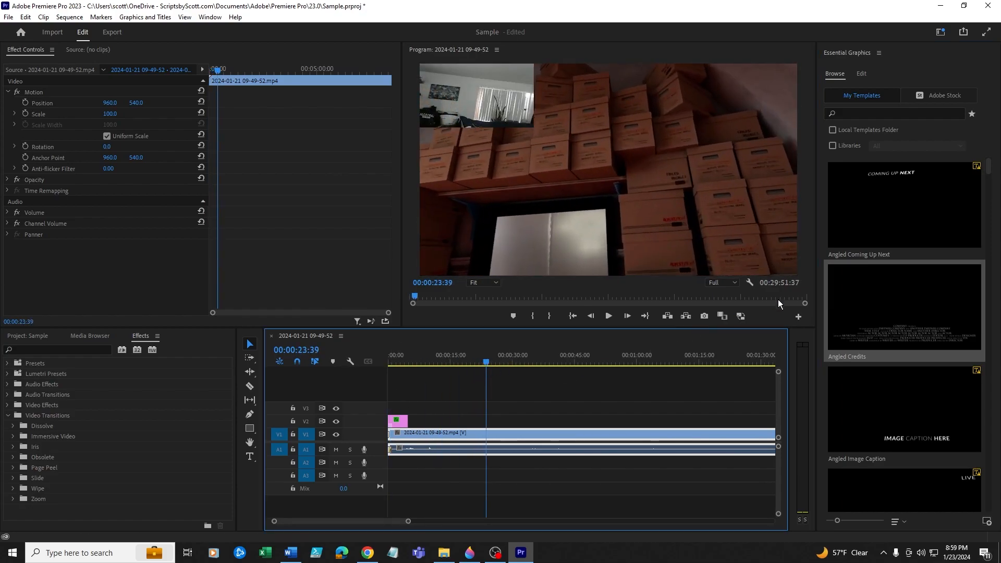
# - Browse the Essential Graphics templates to examine the lower thirds, captions, slates and the Like graphic
pyautogui.scroll(-5, 888, 296)
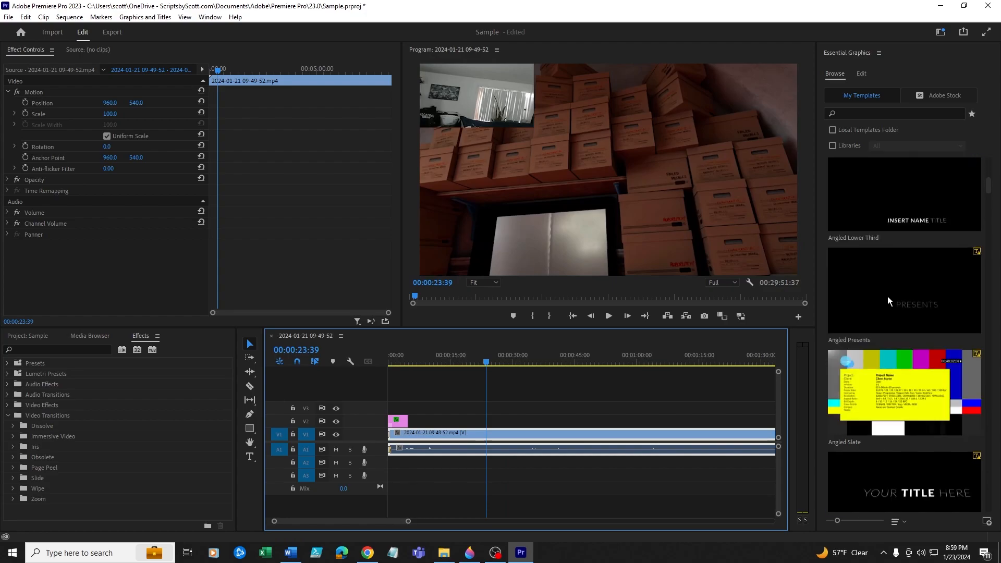
pyautogui.scroll(-6, 887, 296)
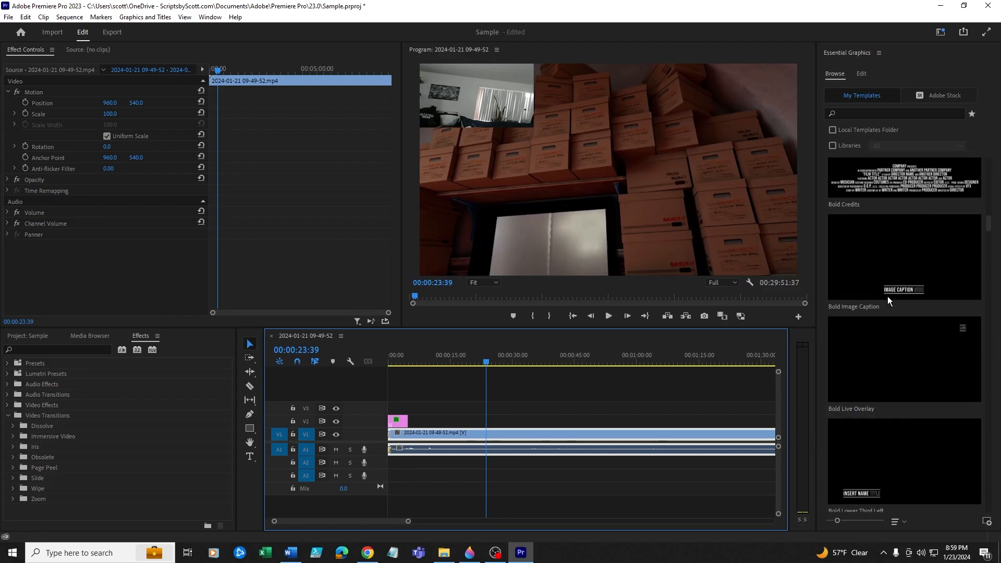
pyautogui.scroll(-6, 887, 296)
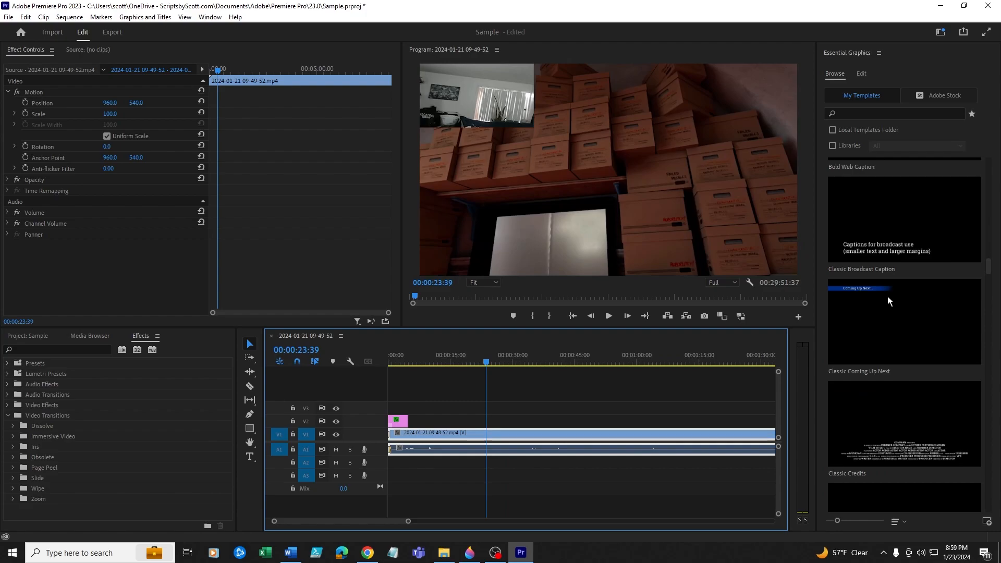
pyautogui.scroll(-4, 887, 296)
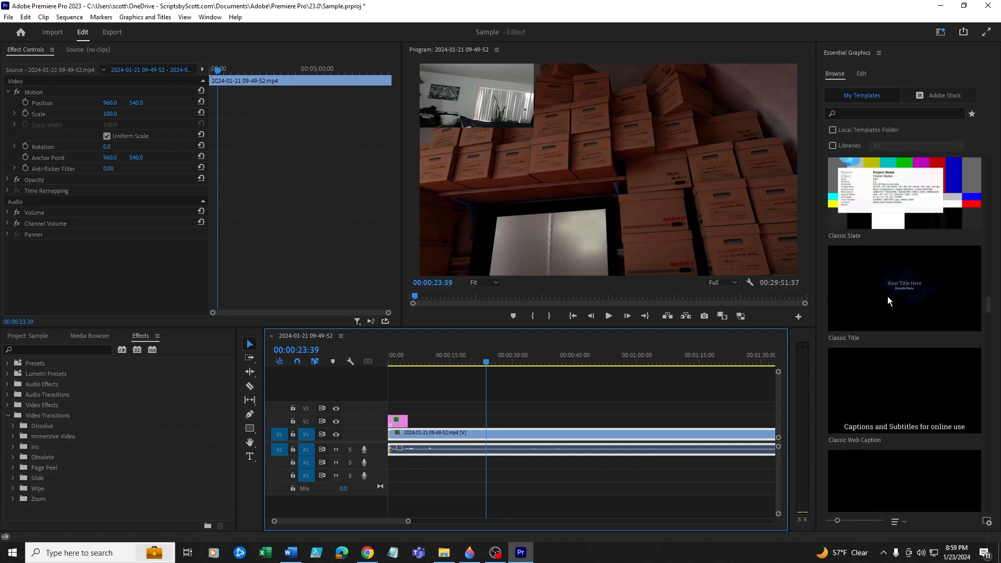
pyautogui.click(874, 299)
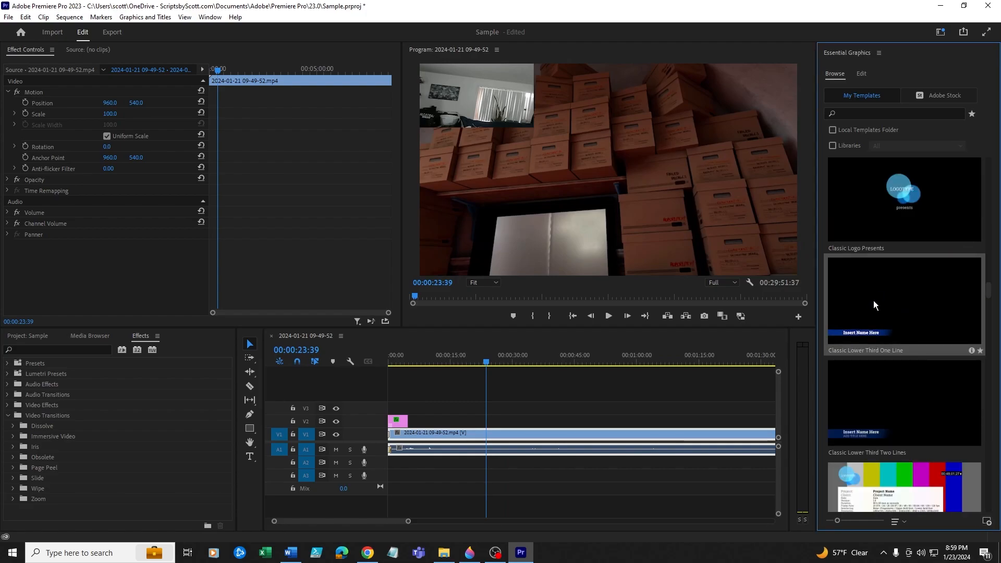
pyautogui.scroll(-8, 875, 321)
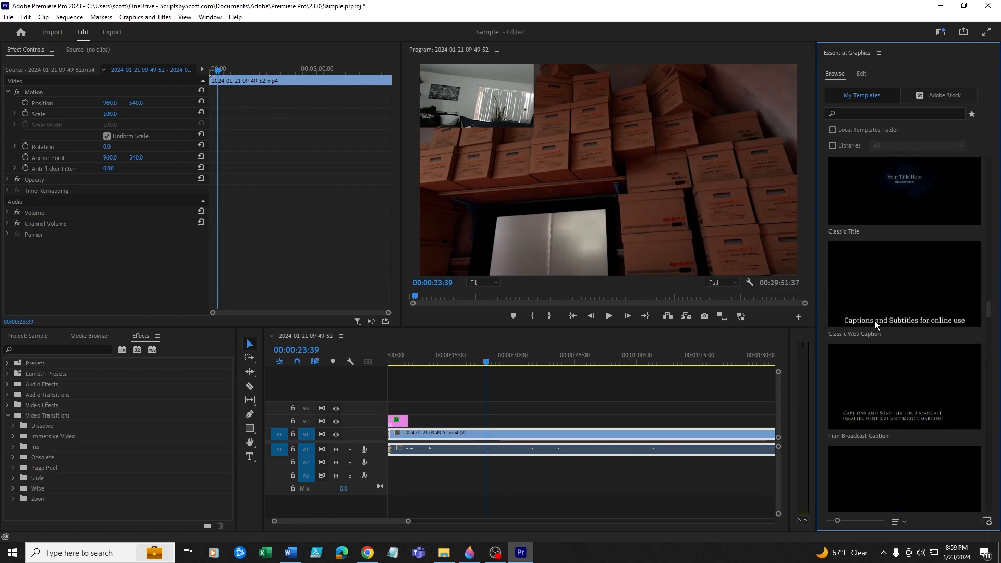
pyautogui.scroll(-8, 875, 322)
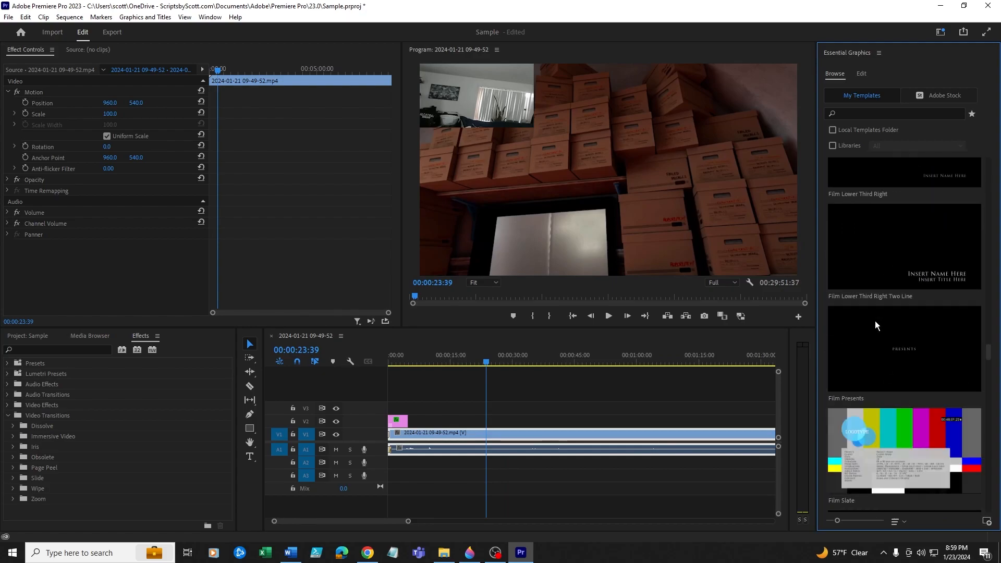
pyautogui.scroll(-8, 875, 321)
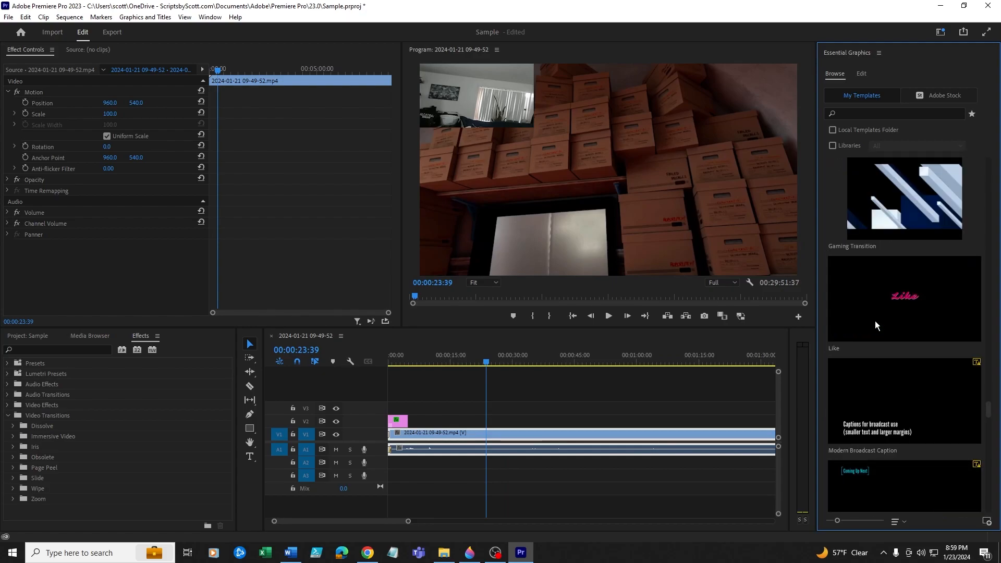
pyautogui.click(897, 298)
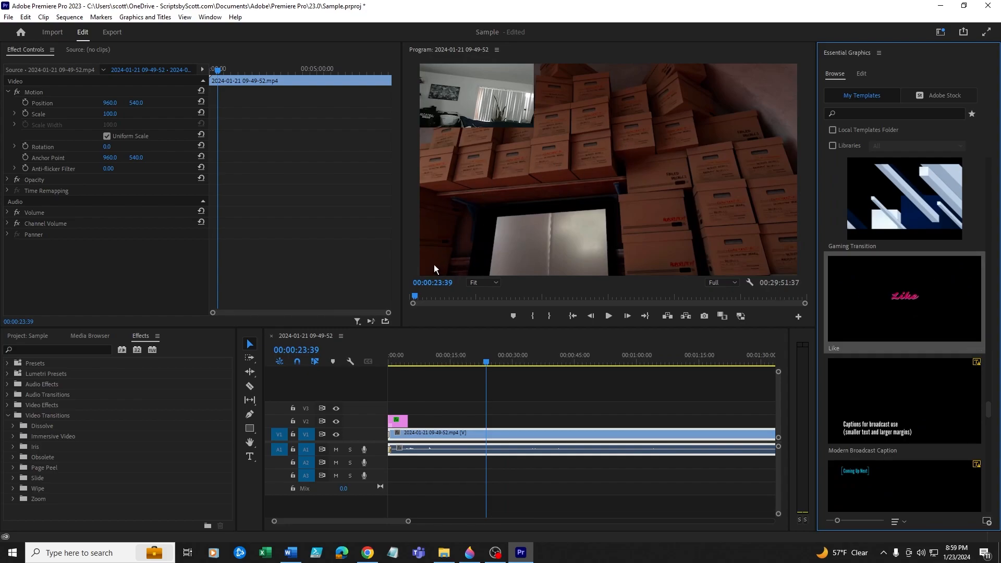
pyautogui.moveTo(908, 302)
pyautogui.mouseDown()
pyautogui.moveTo(505, 425)
pyautogui.moveTo(816, 339)
pyautogui.moveTo(924, 290)
pyautogui.mouseUp()
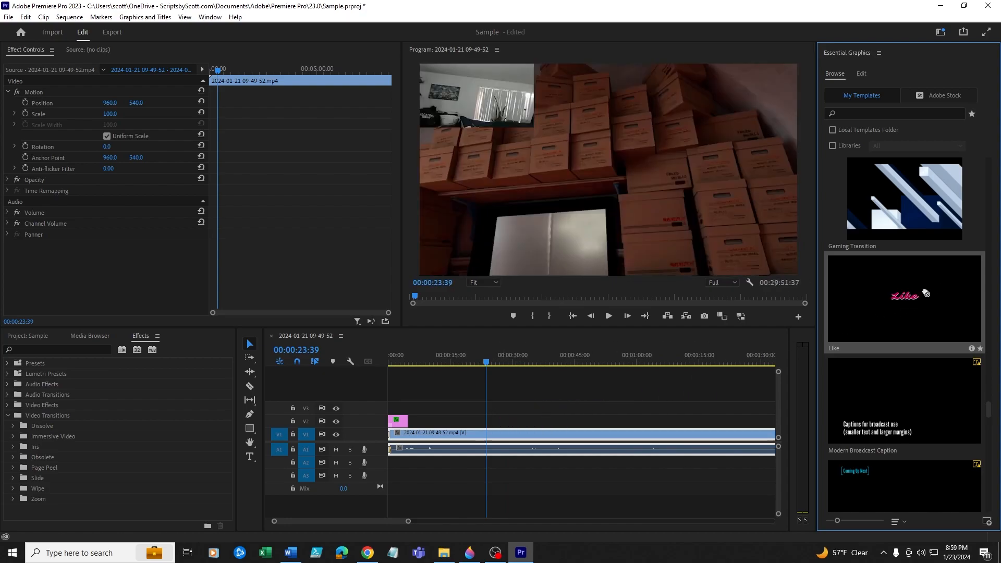
pyautogui.scroll(4, 921, 301)
pyautogui.scroll(-5, 921, 301)
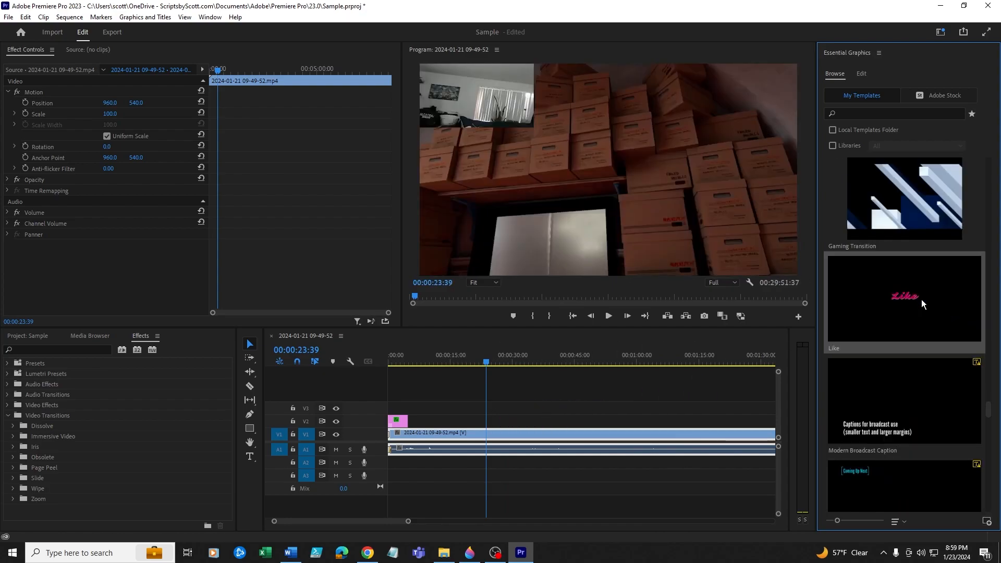
pyautogui.scroll(-6, 922, 301)
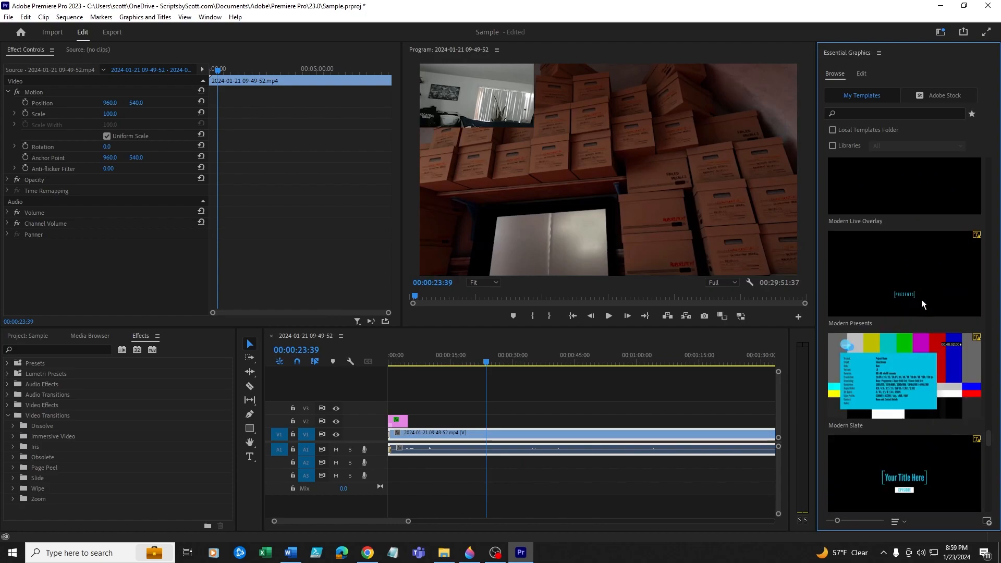
# - Add the Share template on V2 above the gameplay clip at 00:00:23:39 and play through it
pyautogui.moveTo(897, 258); pyautogui.dragTo(493, 431)
pyautogui.click(607, 318)
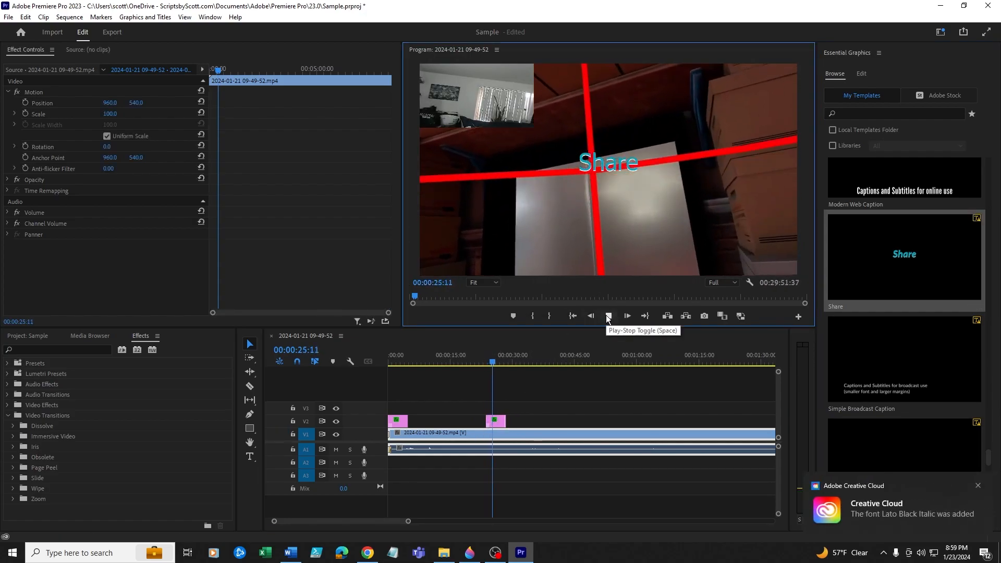
pyautogui.click(608, 317)
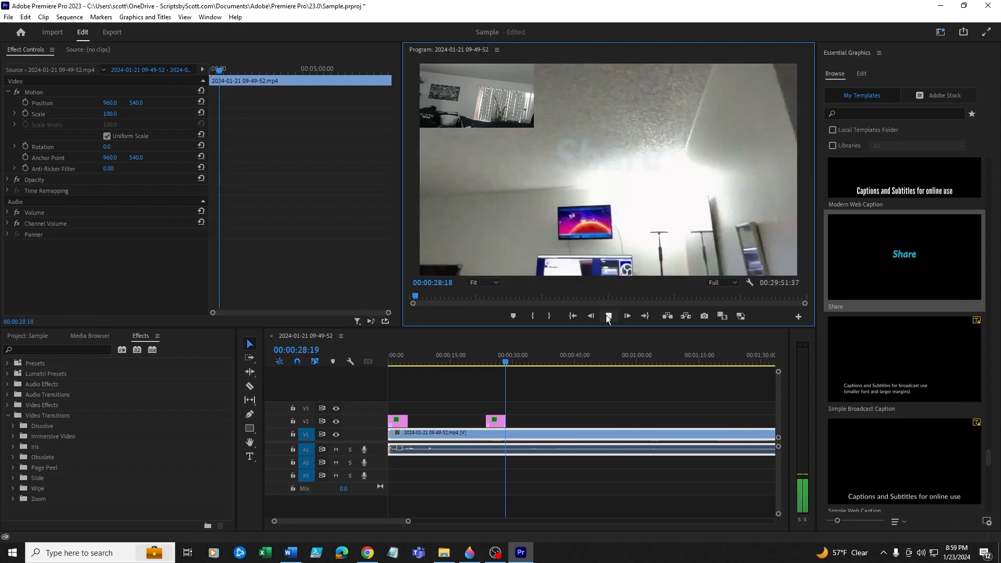
pyautogui.click(607, 316)
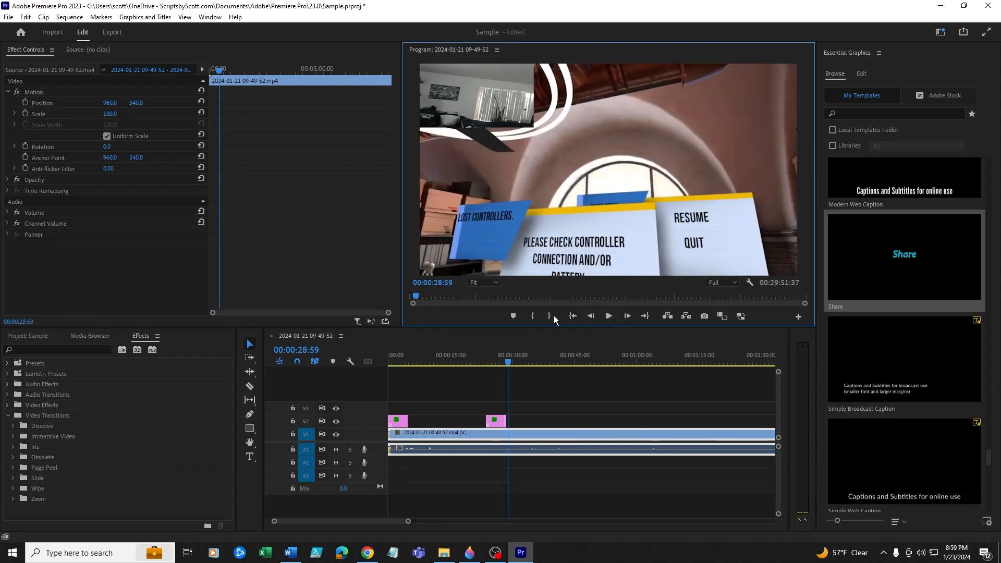
# - Play into the Share graphic until its text appears and replace the text with "Subscribe"
pyautogui.moveTo(509, 365); pyautogui.dragTo(482, 366)
pyautogui.click(494, 422)
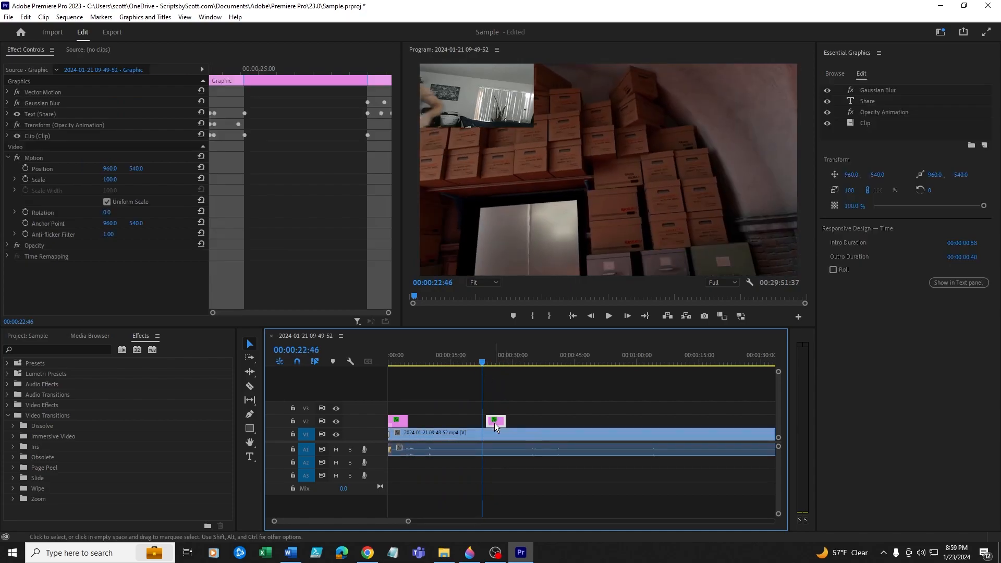
pyautogui.click(605, 316)
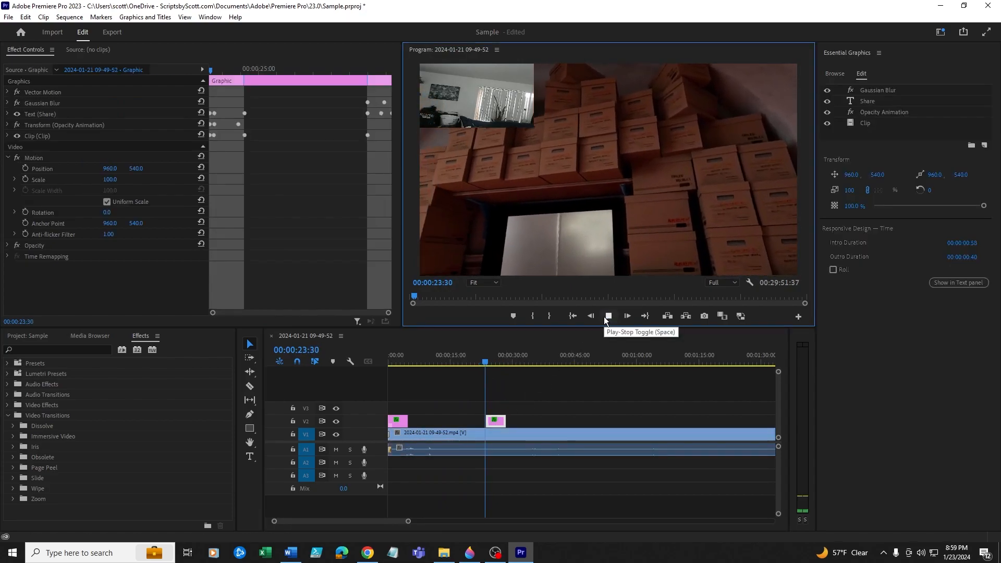
pyautogui.click(605, 316)
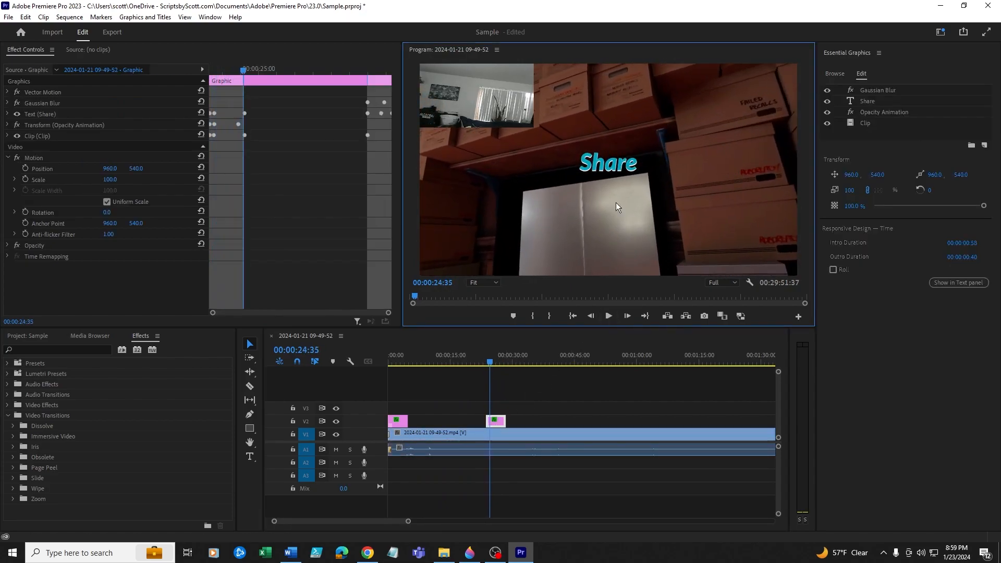
pyautogui.click(592, 165)
pyautogui.doubleClick(592, 166)
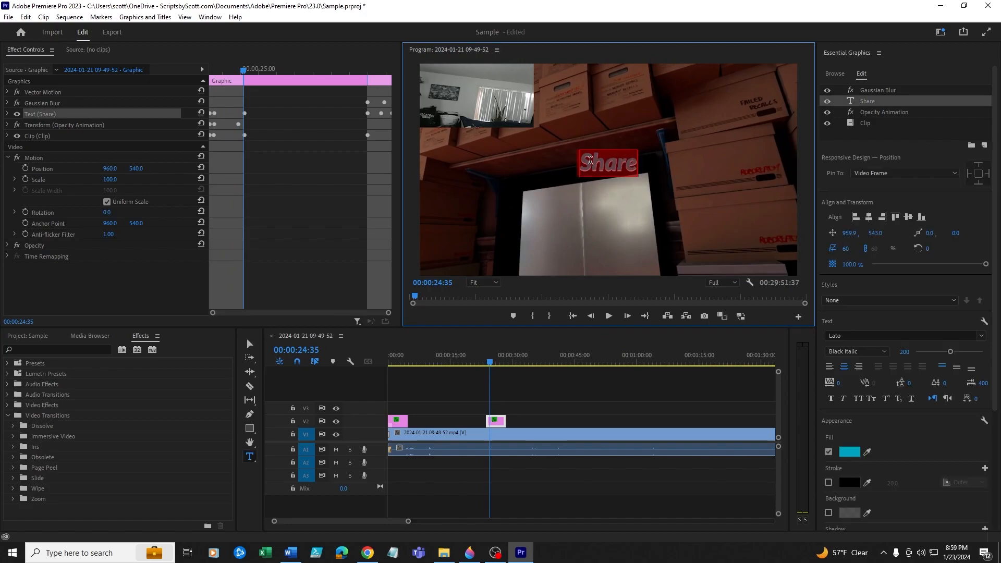
pyautogui.write('Subs')
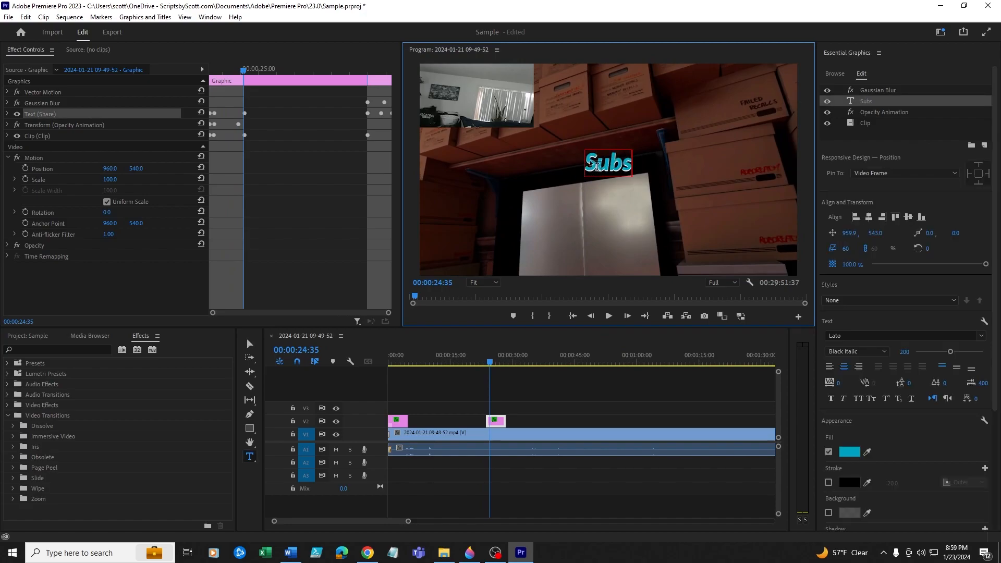
pyautogui.write('cribe')
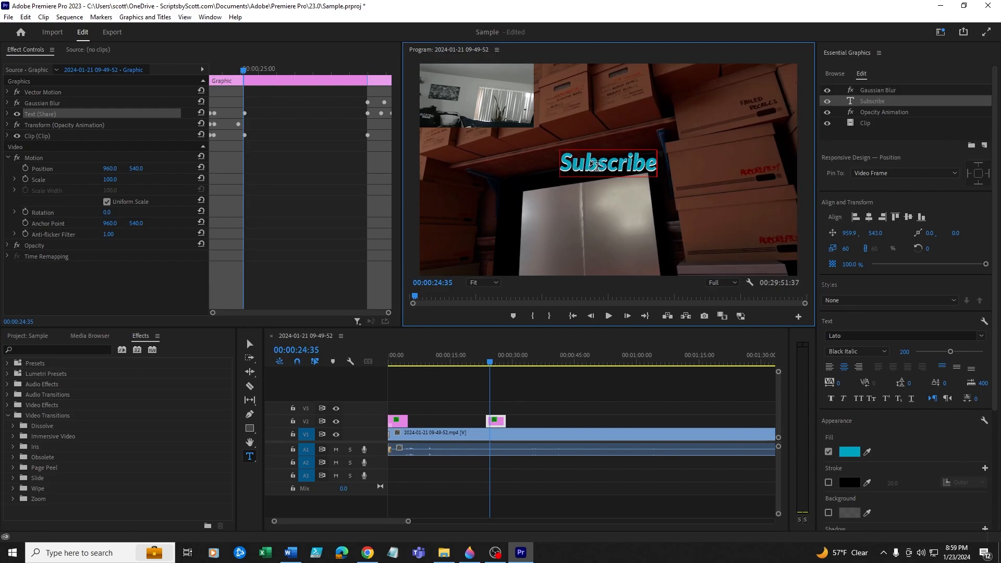
pyautogui.click(537, 391)
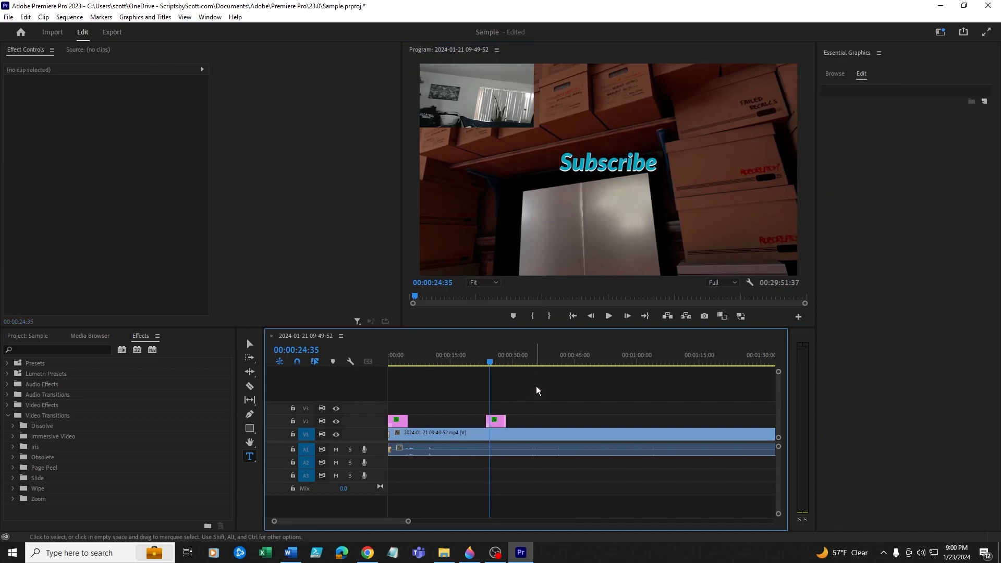
# - Play through the cyan Subscribe graphic from just before its start to preview its animation
pyautogui.moveTo(491, 363); pyautogui.dragTo(483, 363)
pyautogui.click(608, 316)
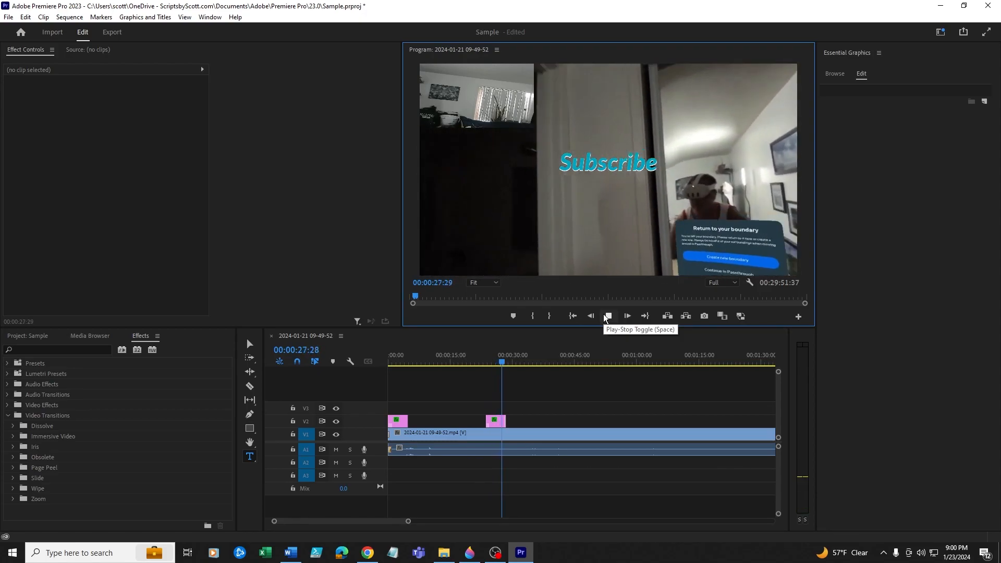
pyautogui.click(607, 316)
# - Find the Like graphic template in the library and add it on V2 above the gameplay clip at about 00:00:36
pyautogui.click(834, 73)
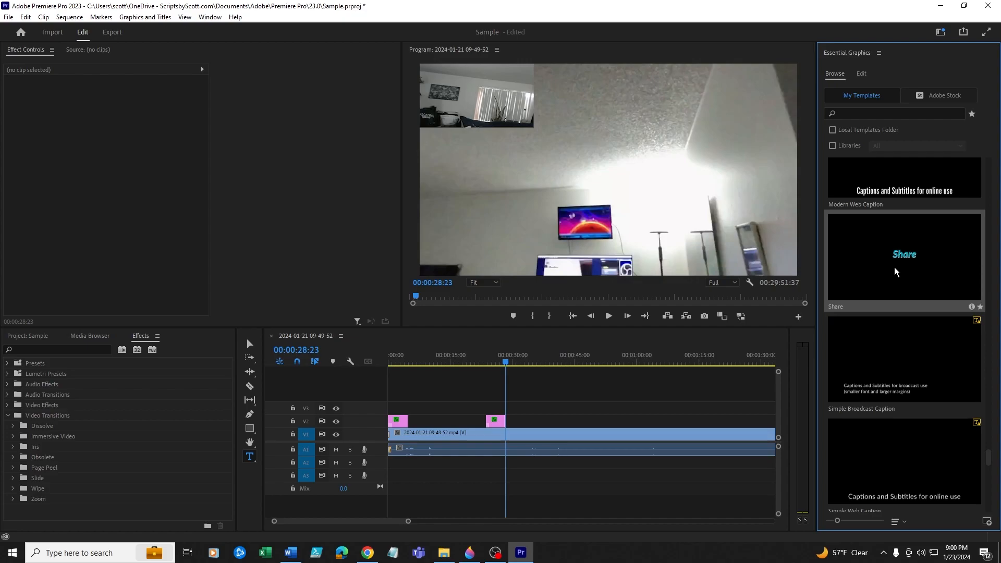
pyautogui.scroll(-10, 896, 271)
pyautogui.scroll(-6, 895, 271)
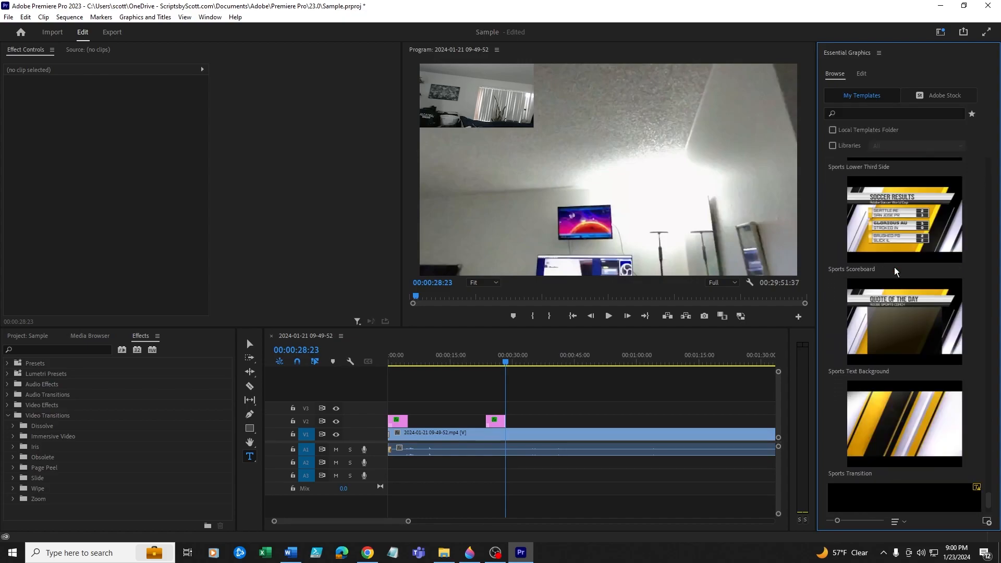
pyautogui.scroll(-8, 895, 272)
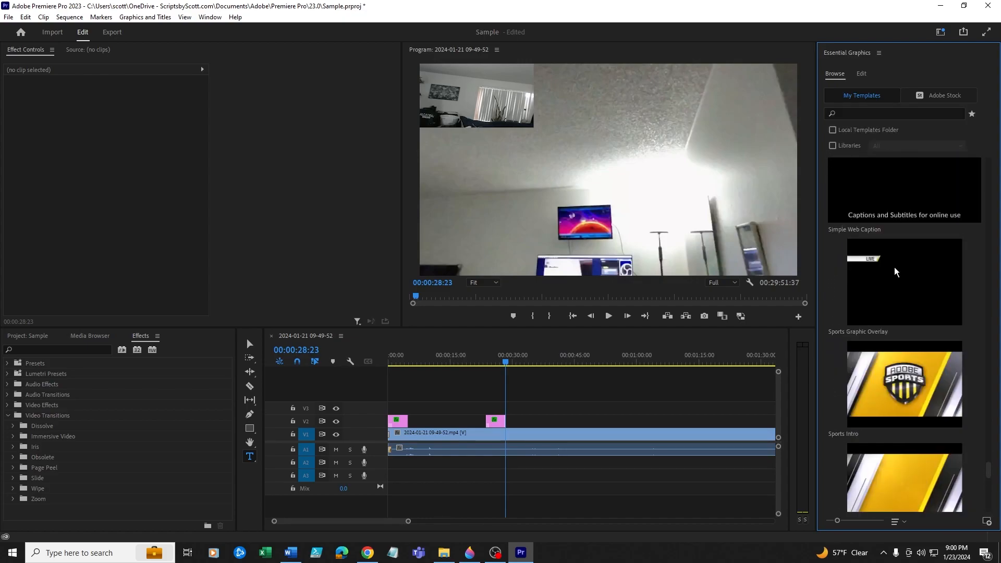
pyautogui.scroll(8, 896, 271)
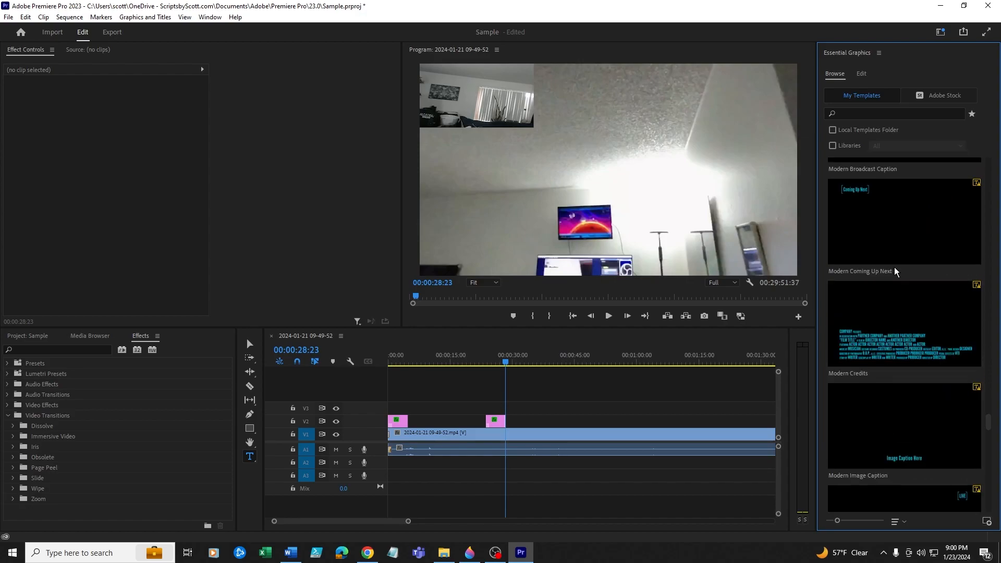
pyautogui.click(903, 333)
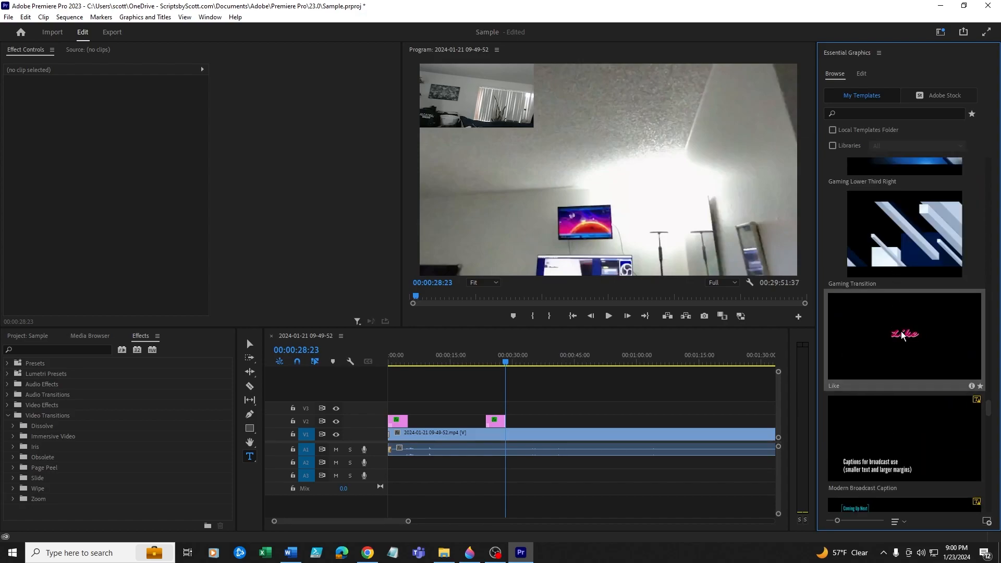
pyautogui.moveTo(902, 334); pyautogui.dragTo(545, 421)
# - Play into the Like graphic until its text appears and replace the text with "Subscribe !"
pyautogui.moveTo(506, 368); pyautogui.dragTo(538, 367)
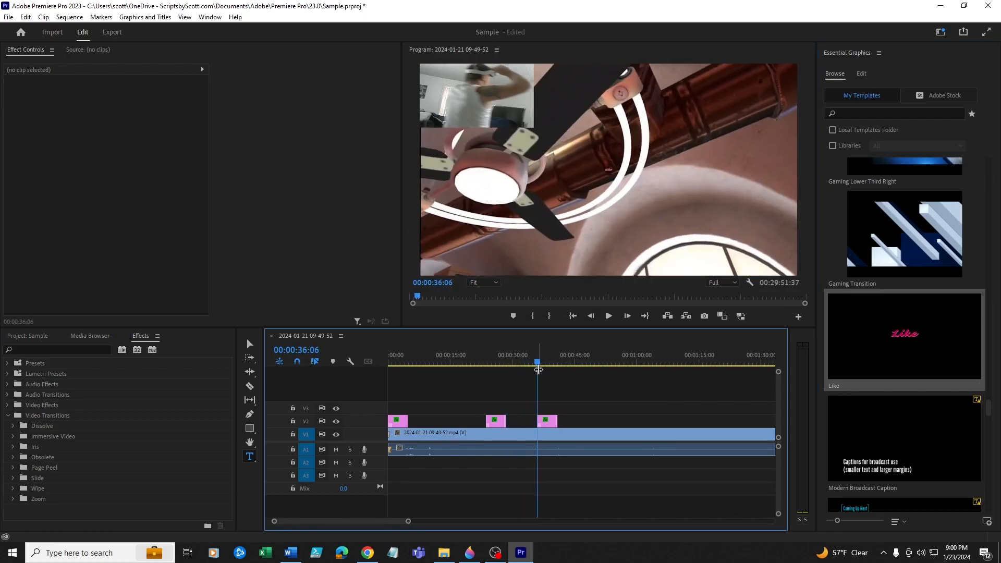
pyautogui.click(608, 316)
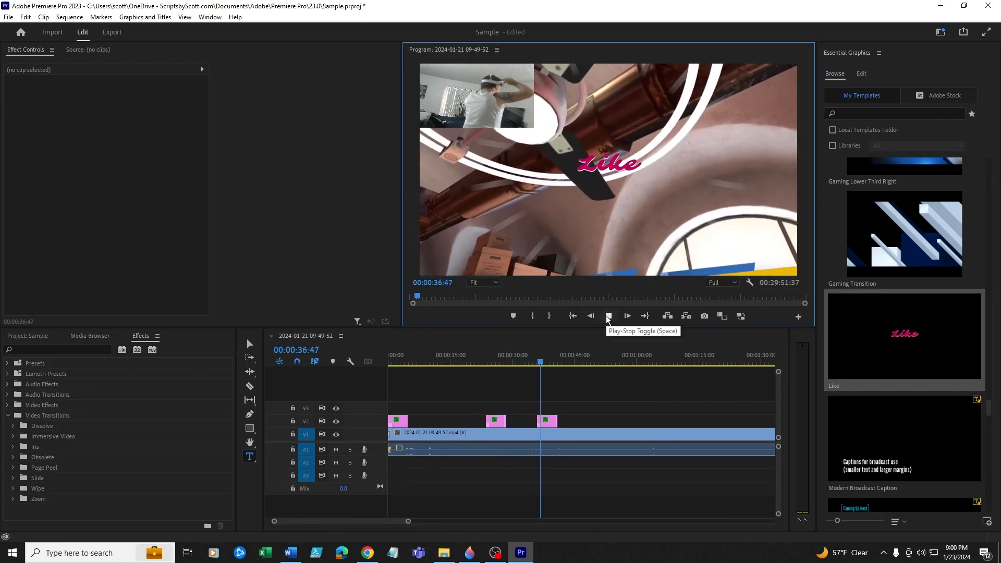
pyautogui.doubleClick(594, 166)
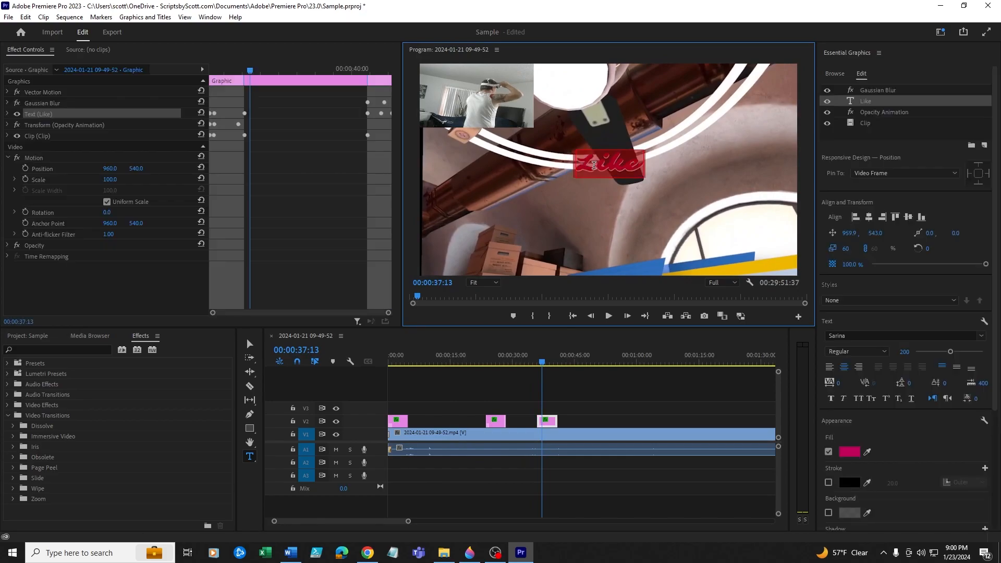
pyautogui.write('Sub')
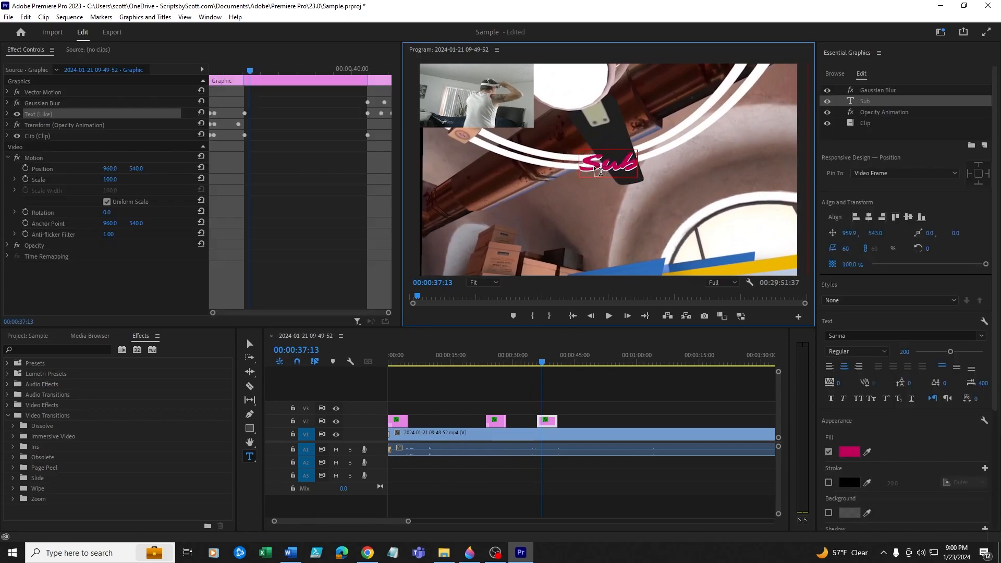
pyautogui.write('scribe !')
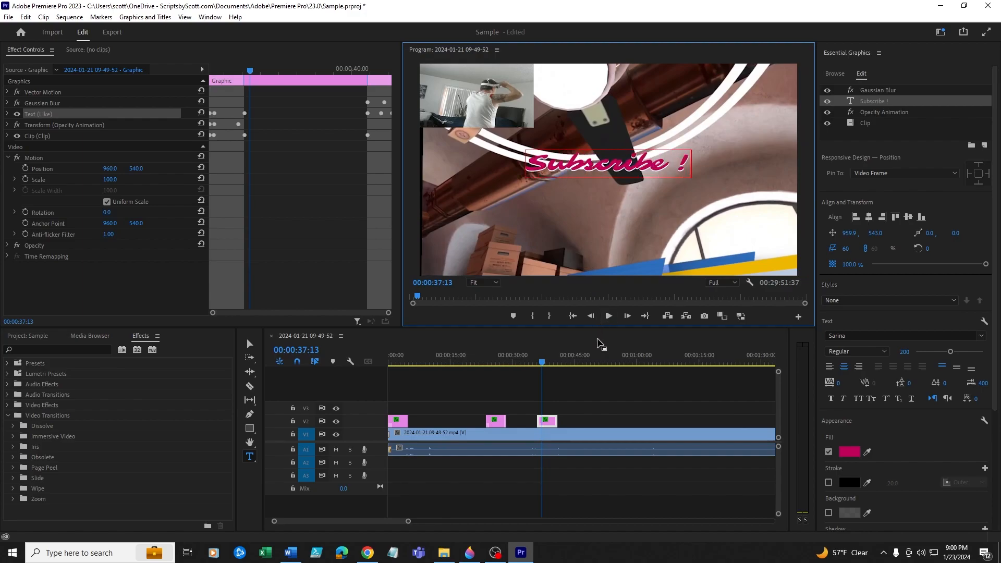
pyautogui.click(585, 409)
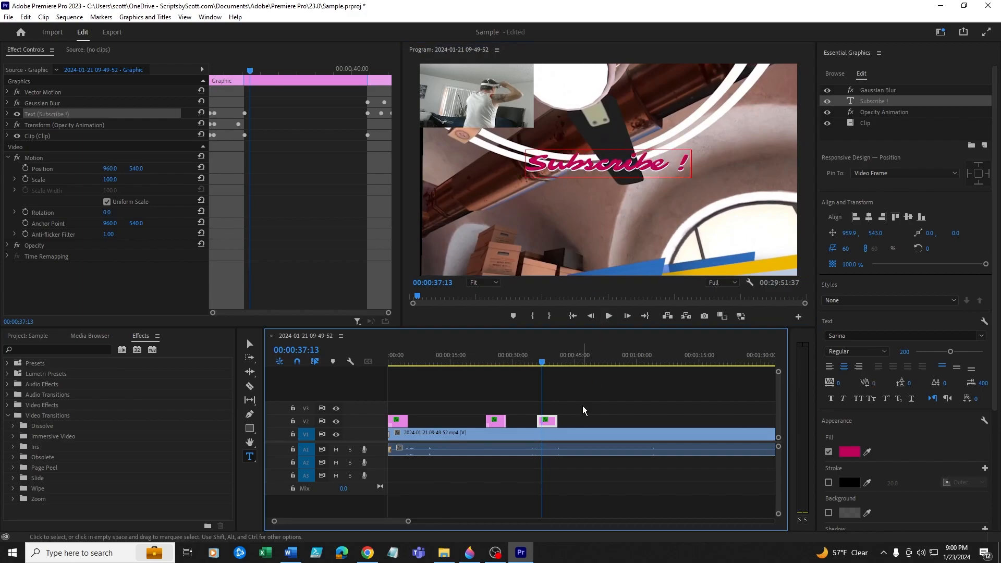
# - Play from 00:00:35:36 through the pink "Subscribe !" graphic to preview its full animation
pyautogui.moveTo(543, 364); pyautogui.dragTo(535, 362)
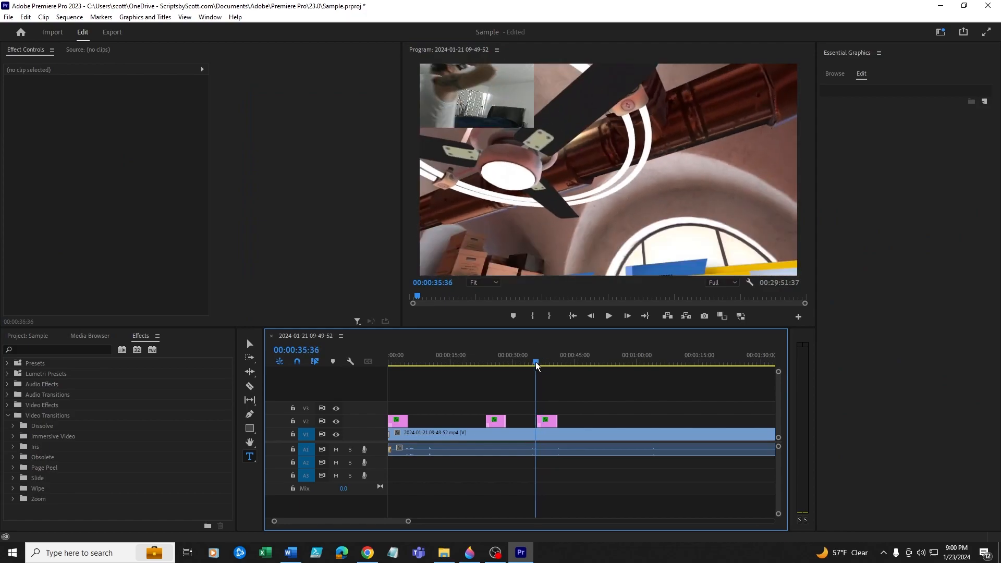
pyautogui.click(609, 316)
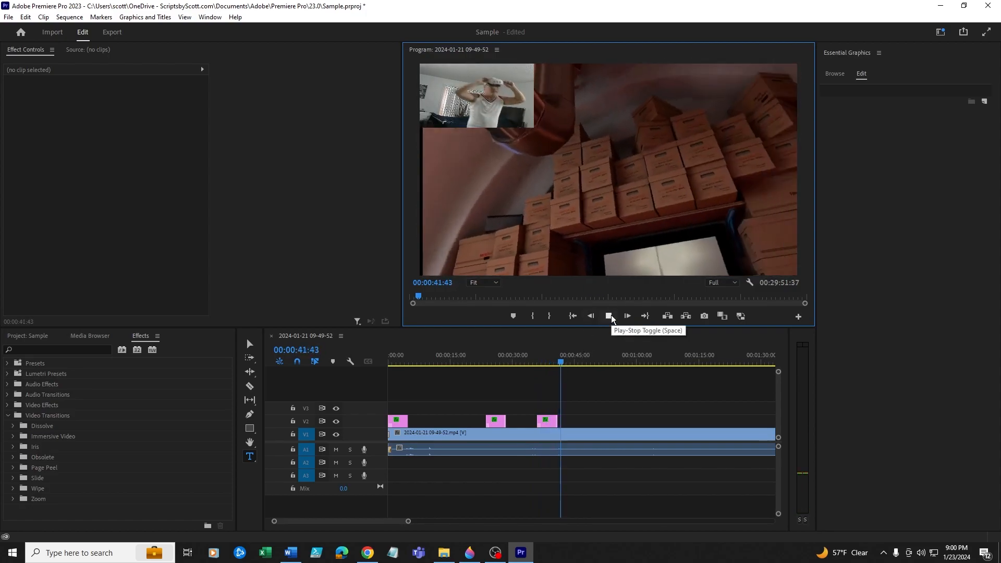
pyautogui.click(609, 317)
# - Trim the end of the "Subscribe !" graphic twice, to about 00:00:39, and play through it after each trim
pyautogui.moveTo(554, 424); pyautogui.dragTo(546, 421)
pyautogui.moveTo(562, 365); pyautogui.dragTo(537, 371)
pyautogui.click(609, 316)
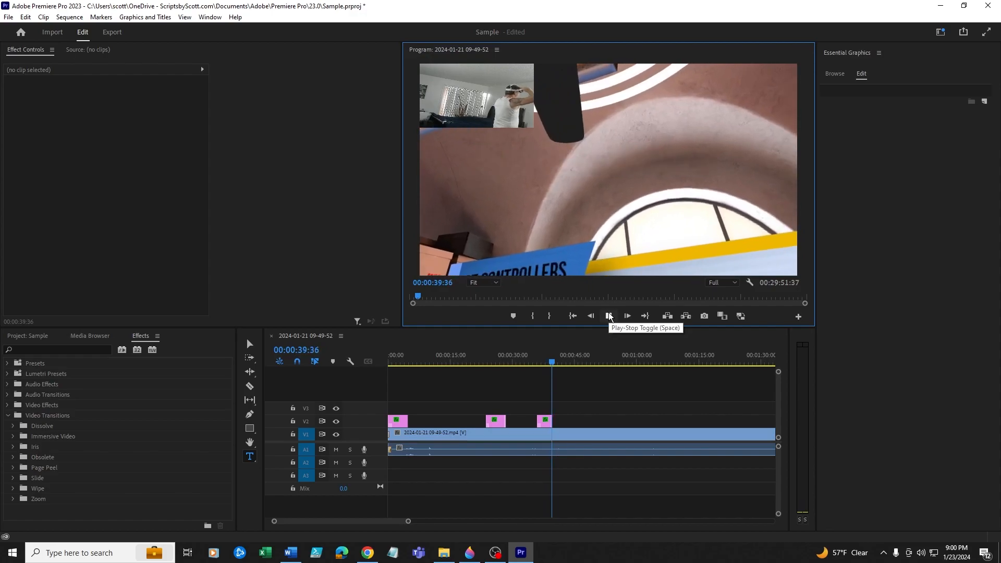
pyautogui.click(610, 317)
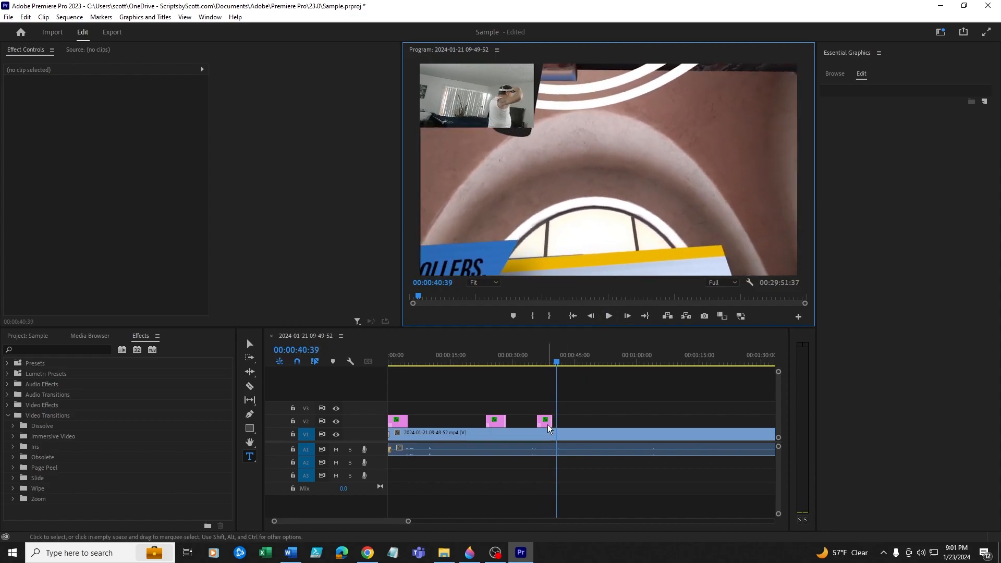
pyautogui.moveTo(550, 422); pyautogui.dragTo(546, 421)
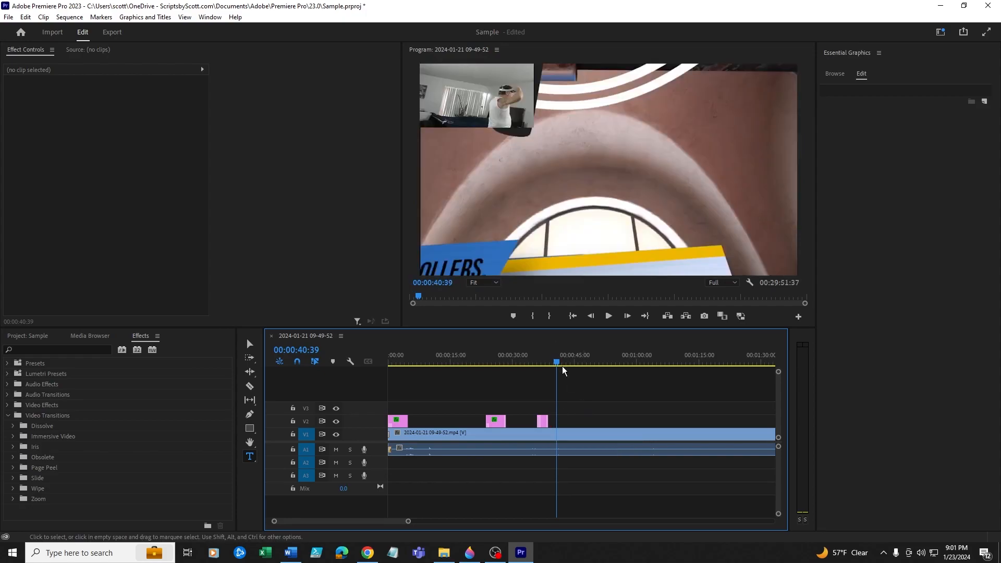
pyautogui.moveTo(556, 361); pyautogui.dragTo(537, 360)
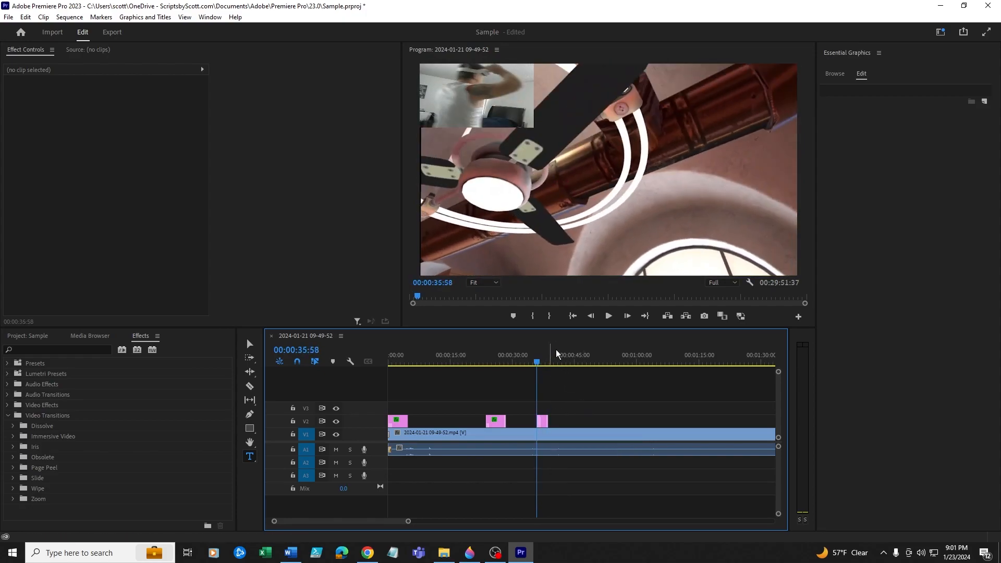
pyautogui.click(608, 316)
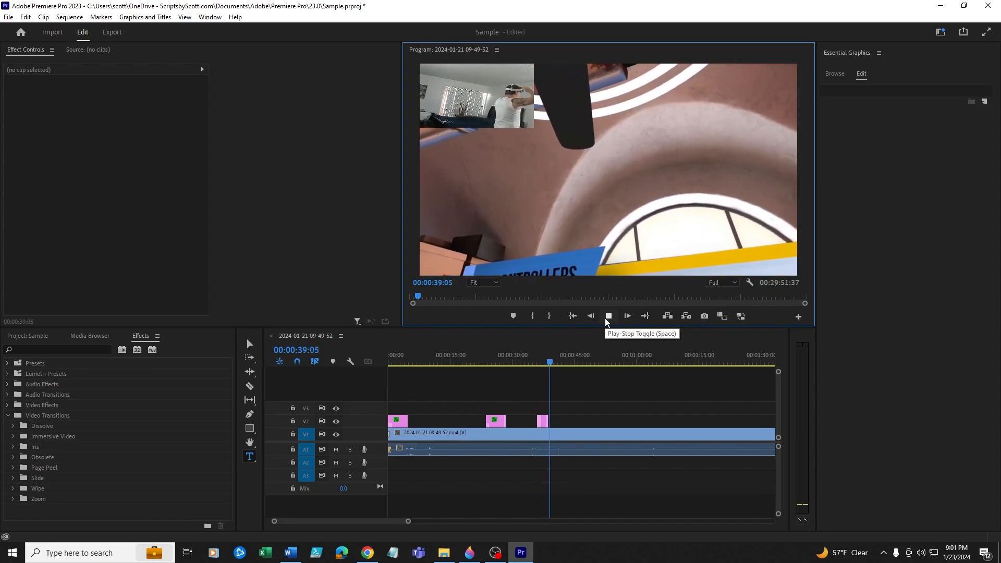
pyautogui.click(523, 410)
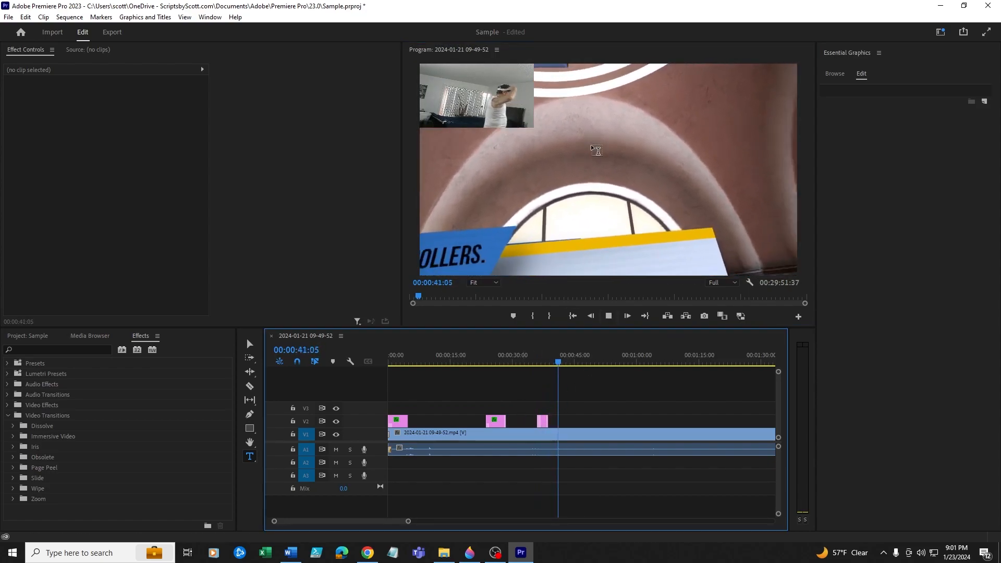
pyautogui.click(608, 315)
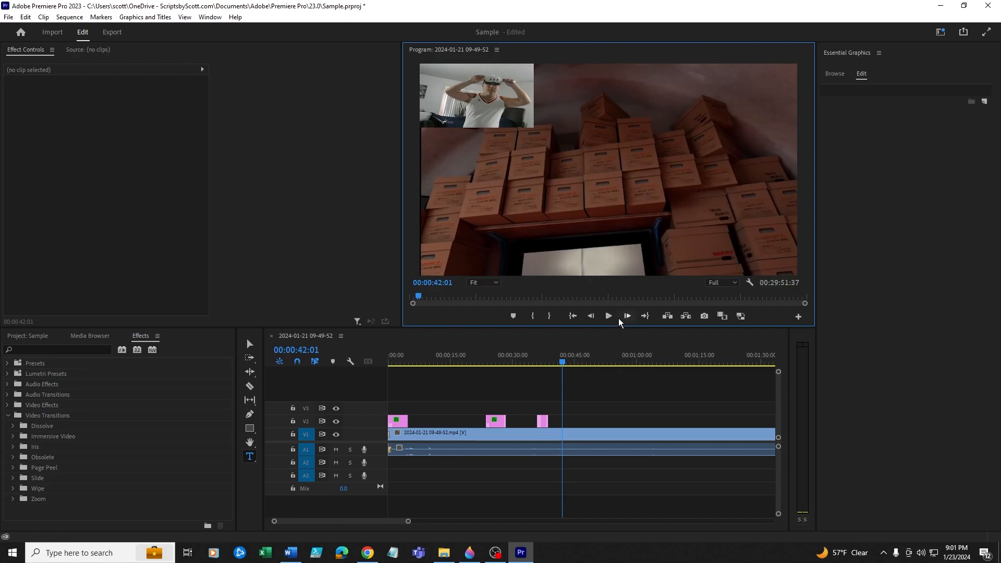
pyautogui.moveTo(563, 360); pyautogui.dragTo(559, 360)
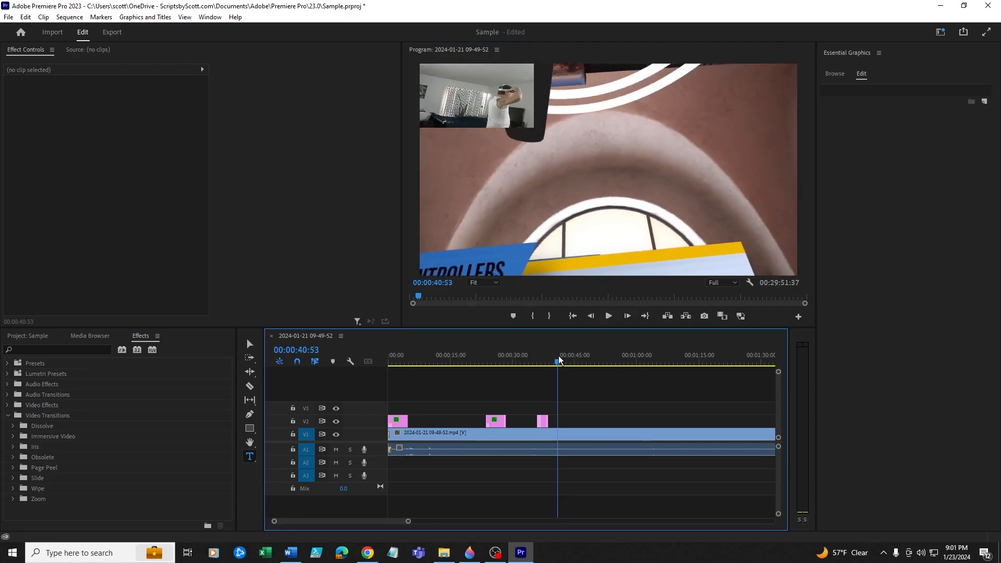
pyautogui.click(87, 341)
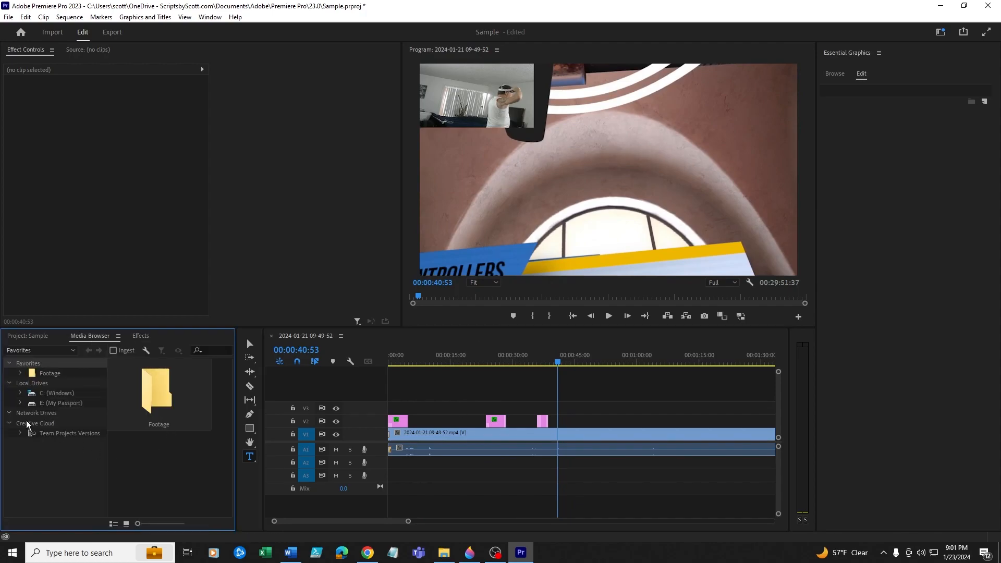
pyautogui.click(24, 338)
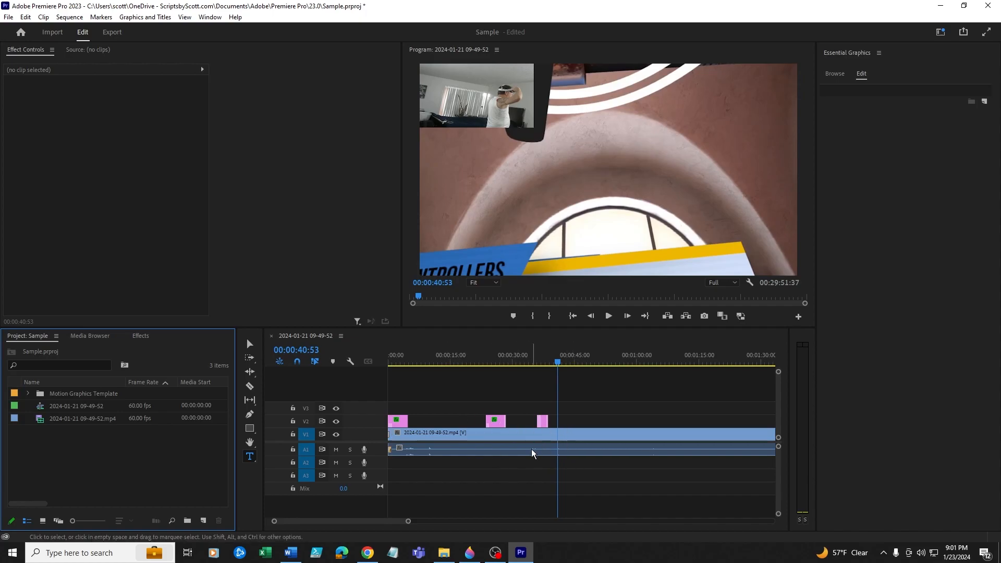
pyautogui.moveTo(72, 422); pyautogui.dragTo(401, 407)
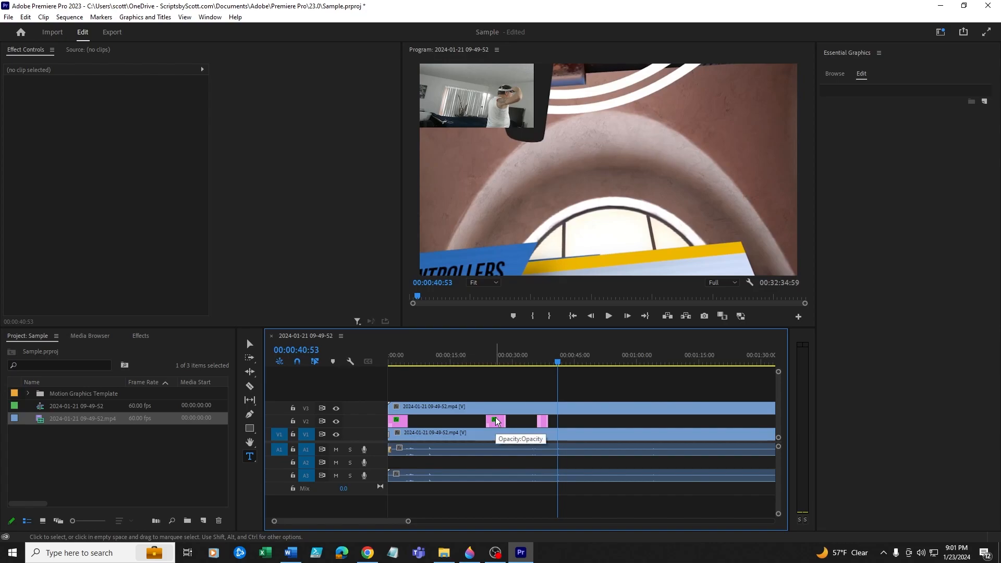
pyautogui.hotkey('ctrl', 'z')
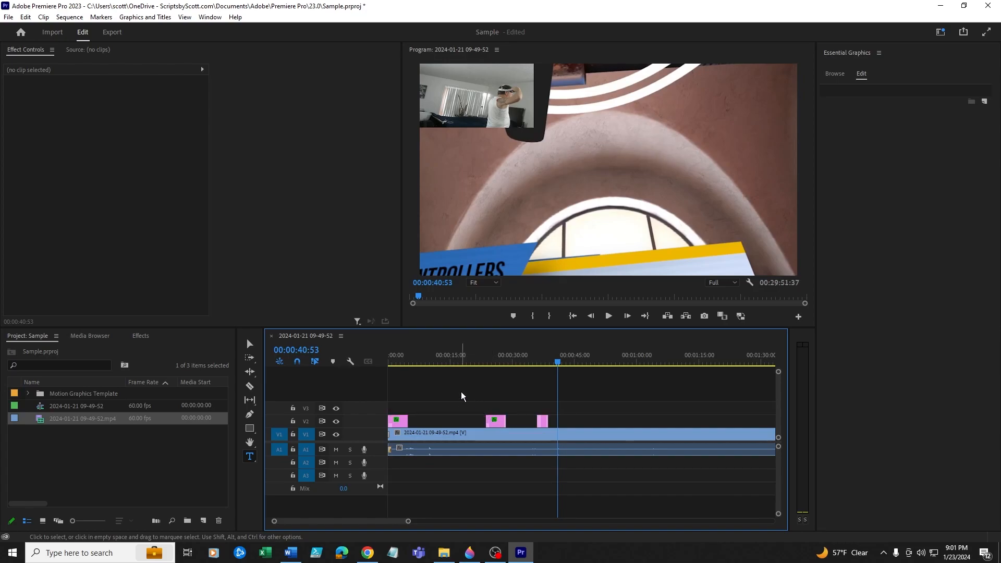
# - Enlarge the Audio 1 and Audio 2 tracks to examine the gameplay waveform between about 00:04:30 and 00:09:00
pyautogui.moveTo(409, 525); pyautogui.dragTo(605, 528)
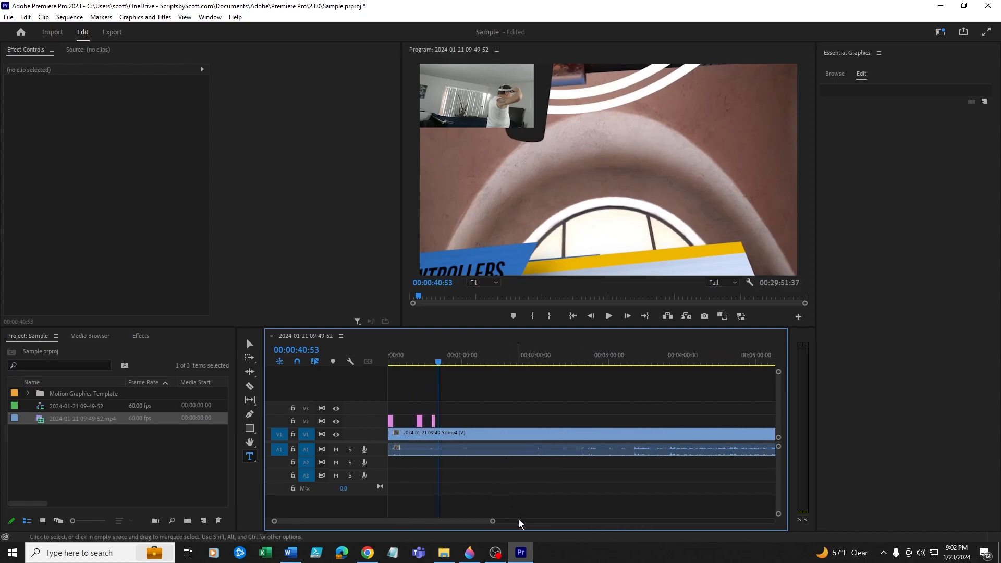
pyautogui.moveTo(492, 522)
pyautogui.mouseDown()
pyautogui.moveTo(722, 517)
pyautogui.moveTo(700, 521)
pyautogui.mouseUp()
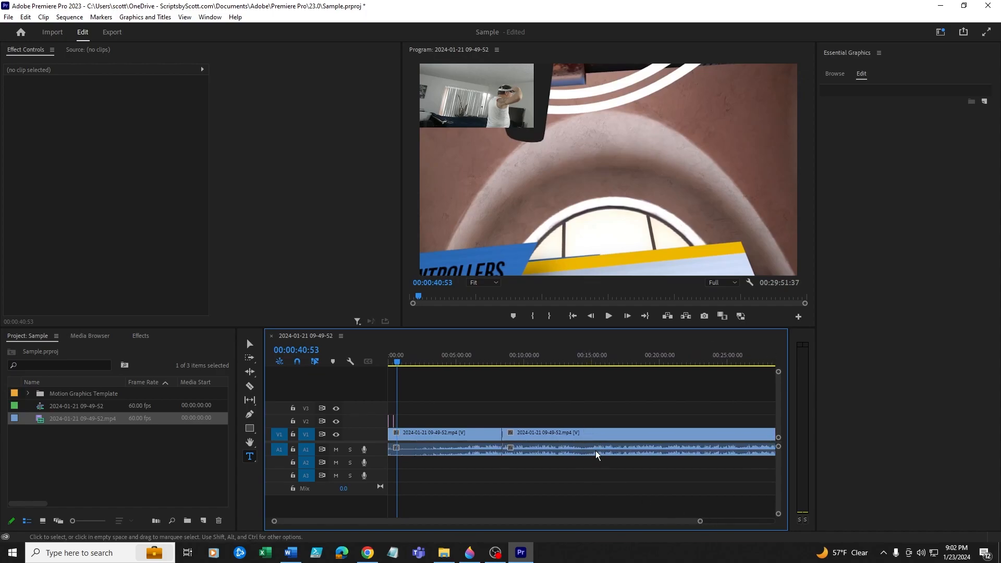
pyautogui.moveTo(701, 521); pyautogui.dragTo(568, 527)
pyautogui.moveTo(411, 523); pyautogui.dragTo(473, 522)
pyautogui.moveTo(467, 522); pyautogui.dragTo(519, 521)
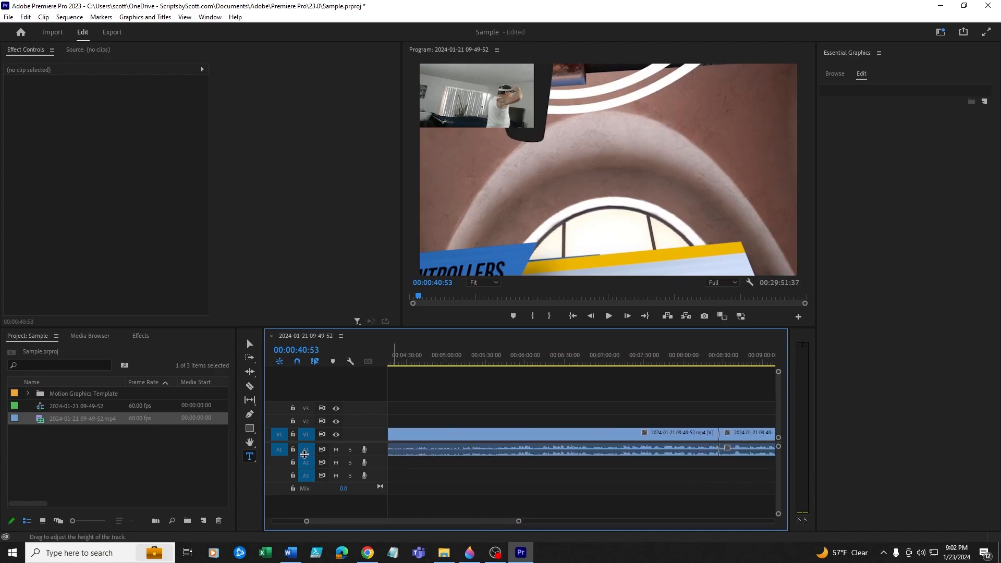
pyautogui.moveTo(306, 456); pyautogui.dragTo(307, 472)
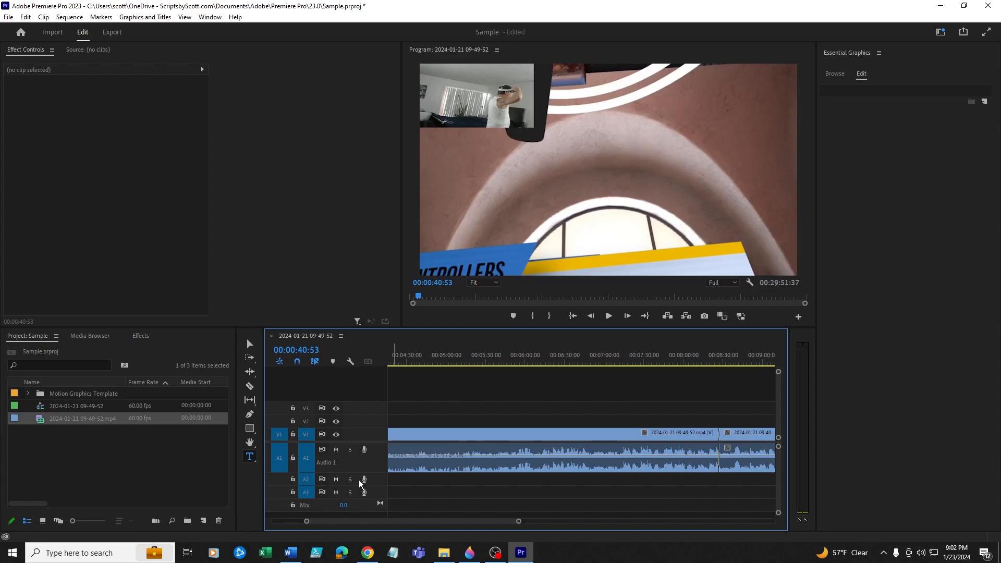
pyautogui.moveTo(307, 485)
pyautogui.mouseDown()
pyautogui.moveTo(310, 500)
pyautogui.moveTo(302, 478)
pyautogui.moveTo(304, 487)
pyautogui.mouseUp()
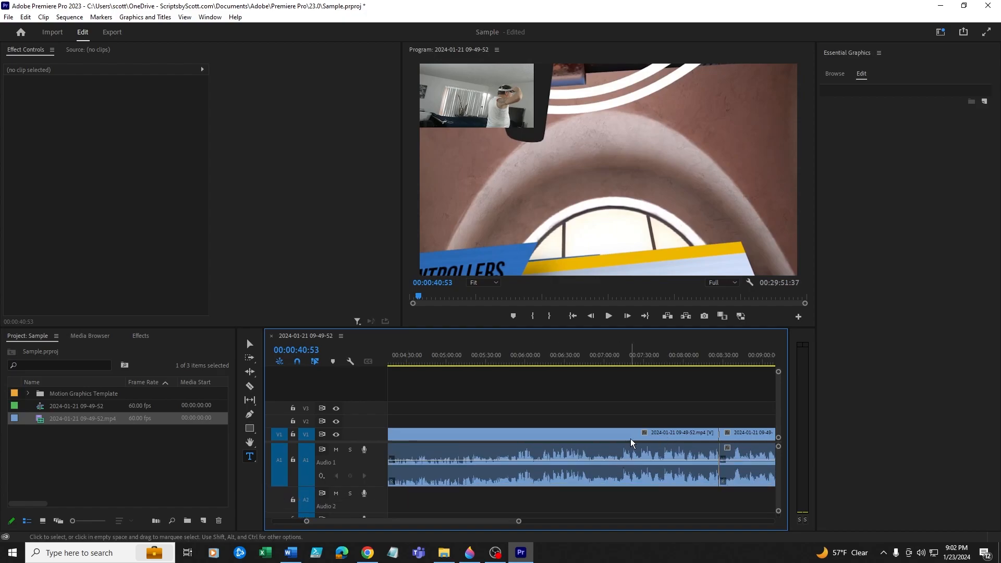
# - Return to the sequence start and shrink the Audio 1 track back to its compact height
pyautogui.moveTo(492, 522); pyautogui.dragTo(469, 534)
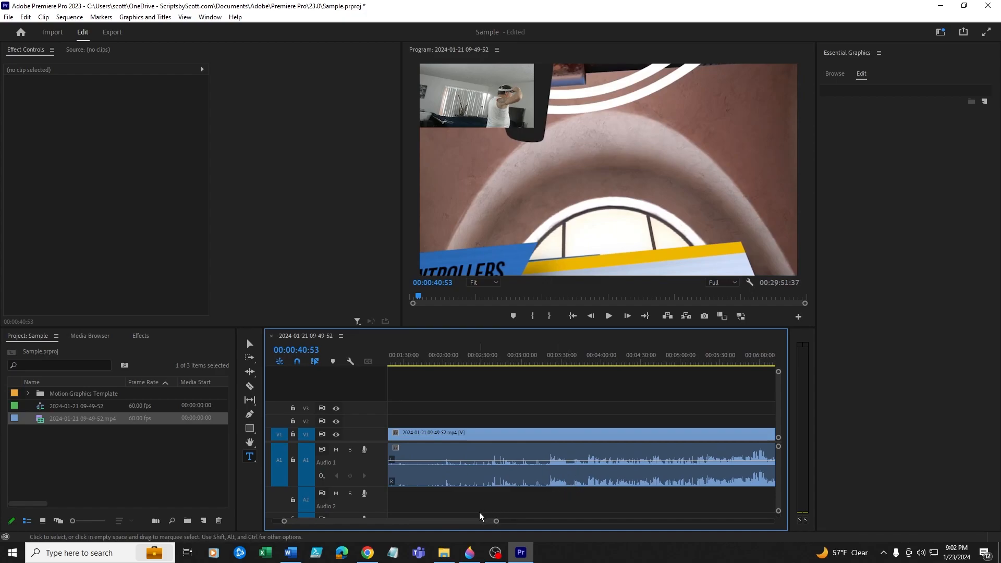
pyautogui.moveTo(485, 526); pyautogui.dragTo(430, 530)
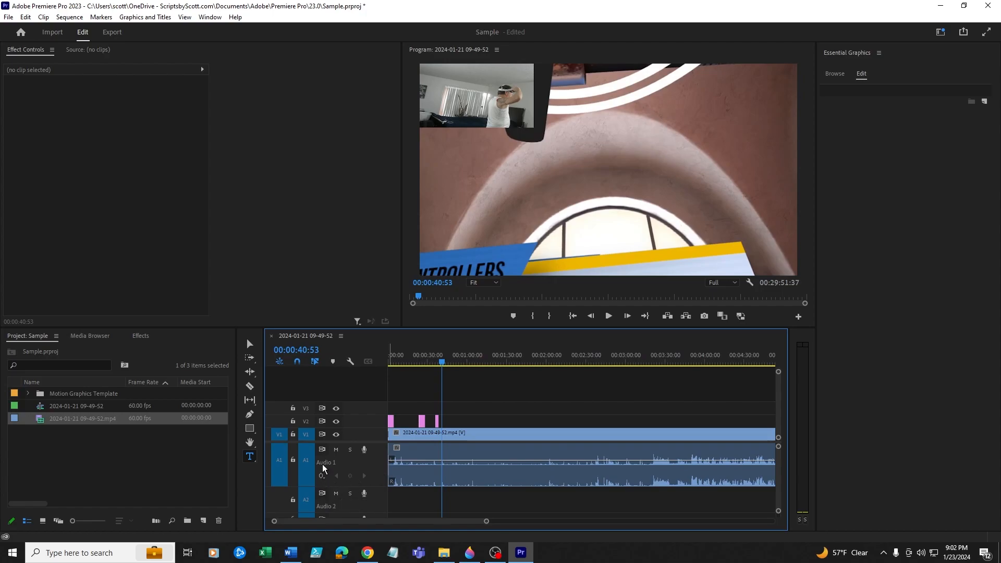
pyautogui.moveTo(316, 486); pyautogui.dragTo(312, 456)
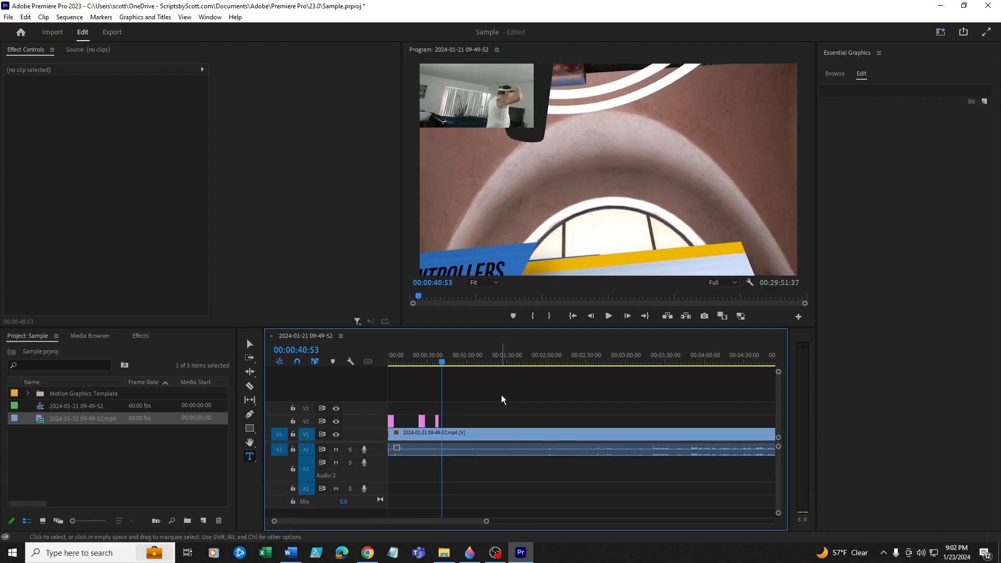
# - Activate the Razor tool, play briefly from 00:00:40:53, and jump to the sequence's start and its end
pyautogui.click(250, 344)
pyautogui.click(257, 390)
pyautogui.click(609, 316)
pyautogui.click(608, 316)
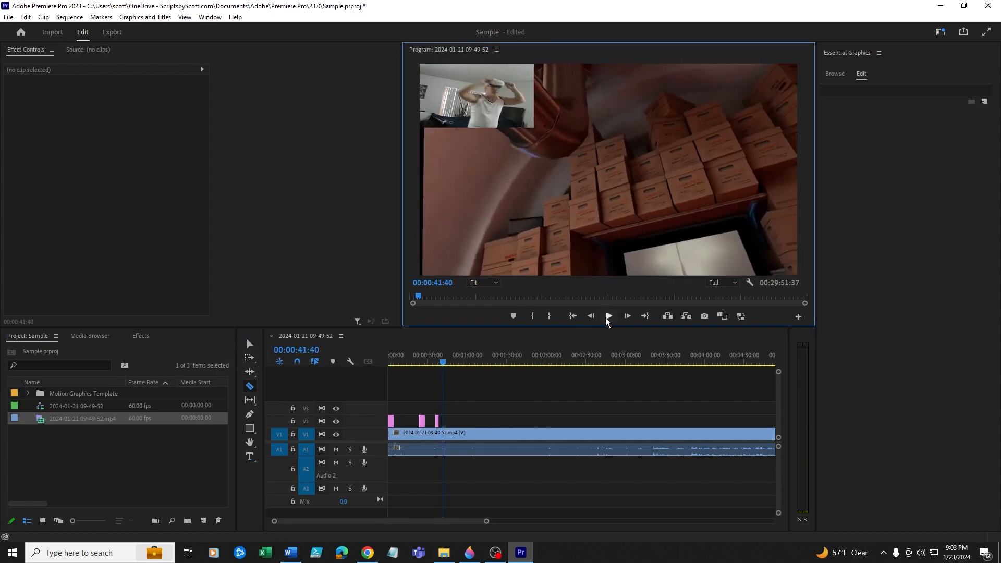
pyautogui.click(572, 316)
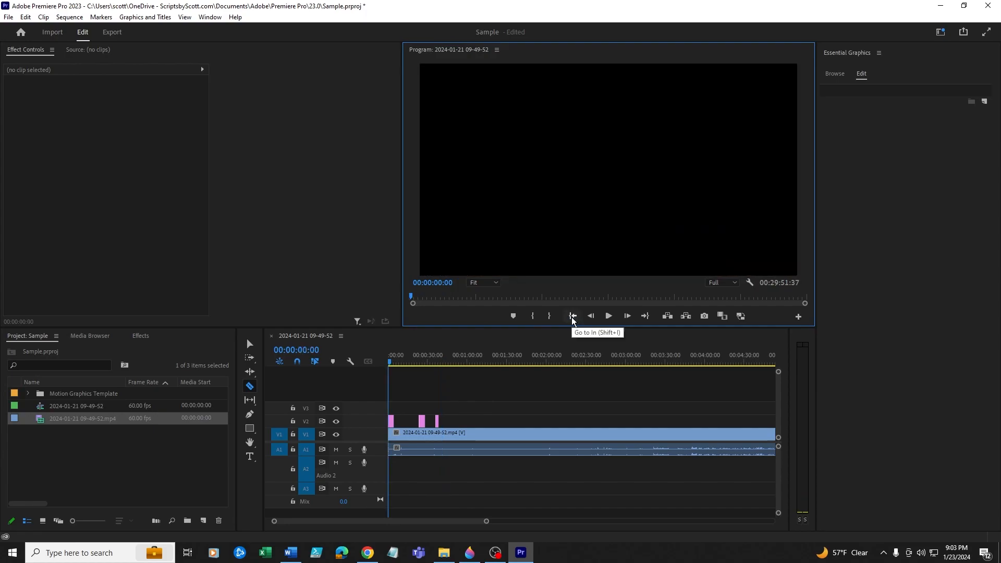
pyautogui.click(646, 317)
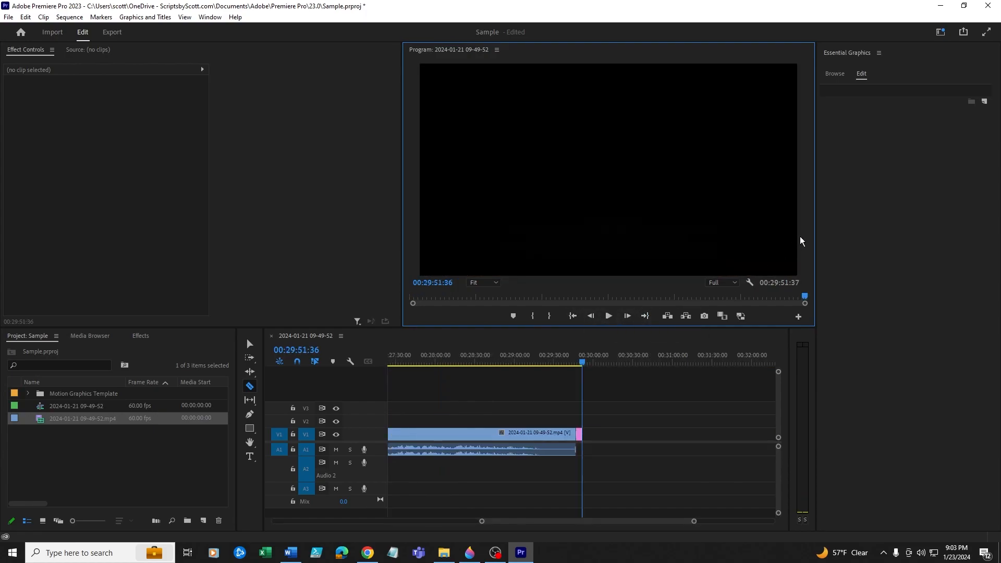
# - Browse the Essential Graphics templates from Like through Modern Credits to Modern Title and Share
pyautogui.click(833, 77)
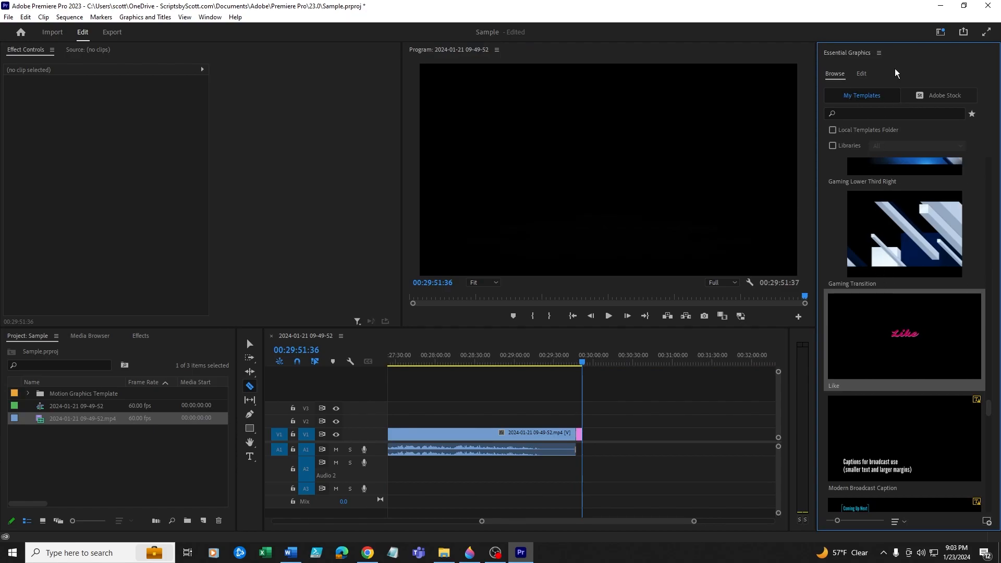
pyautogui.scroll(-8, 893, 330)
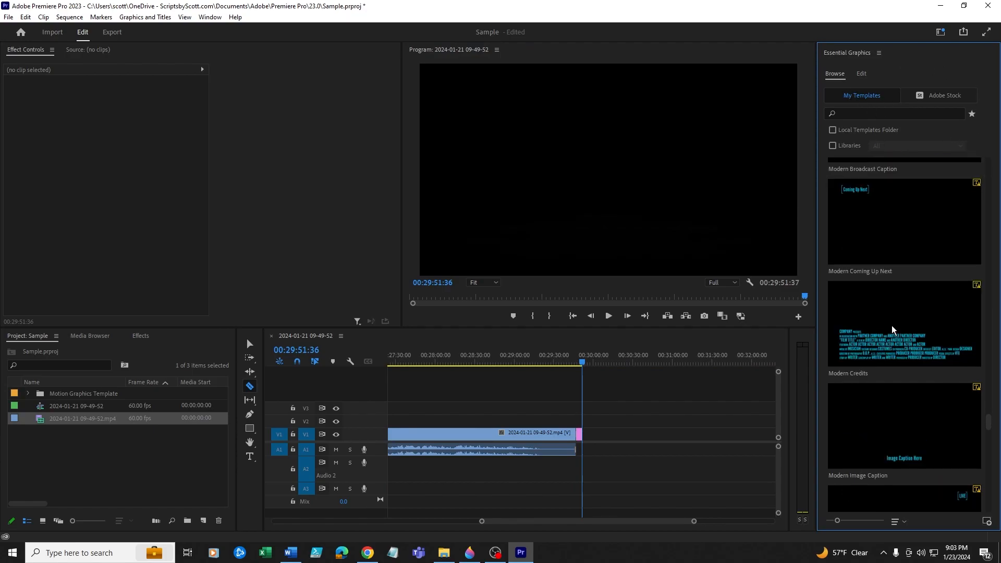
pyautogui.scroll(8, 893, 330)
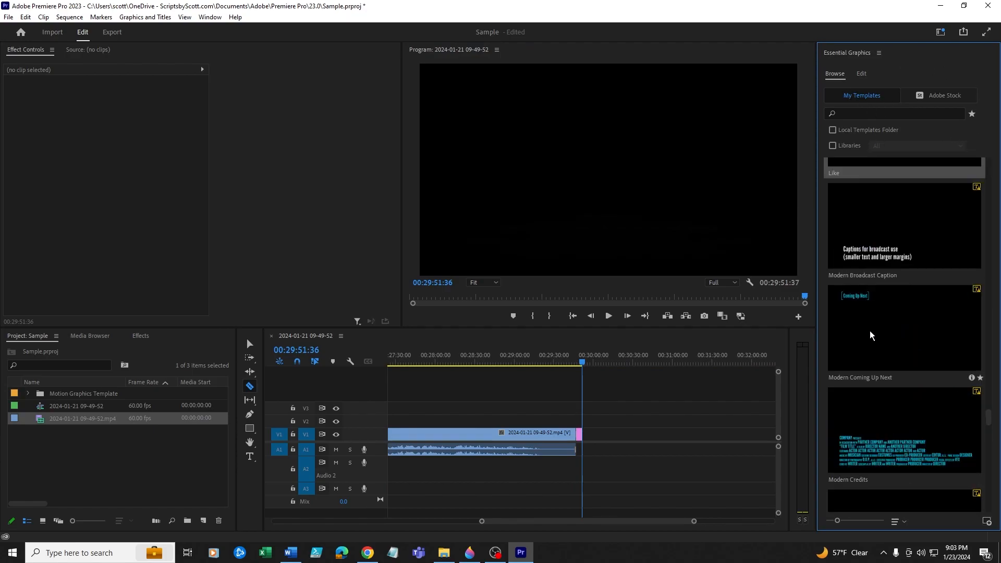
pyautogui.scroll(-10, 881, 313)
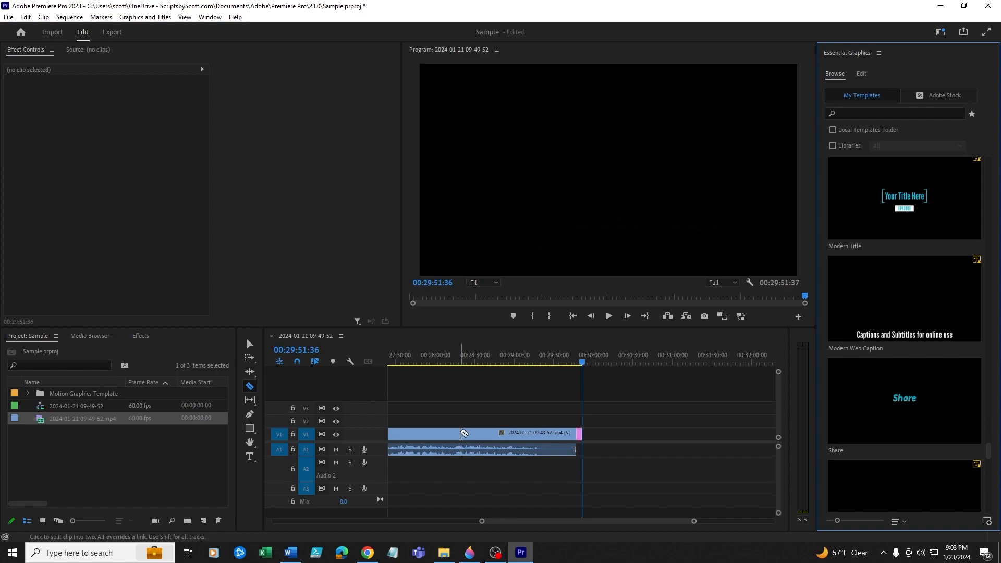
# - Select the second gameplay clip on V1 and look through the Lumetri Presets, Audio Effects and Video Transitions categories
pyautogui.click(246, 347)
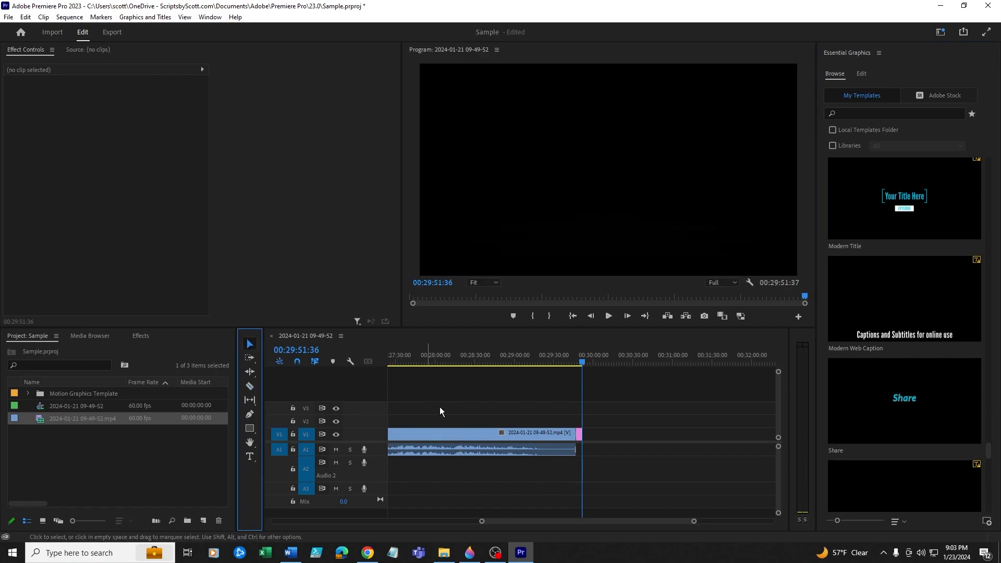
pyautogui.click(450, 433)
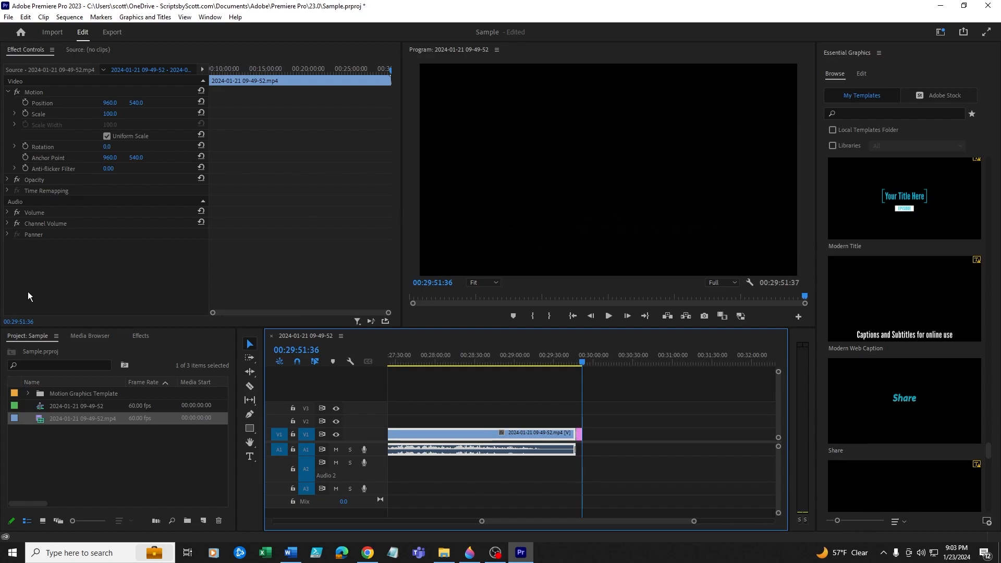
pyautogui.click(134, 335)
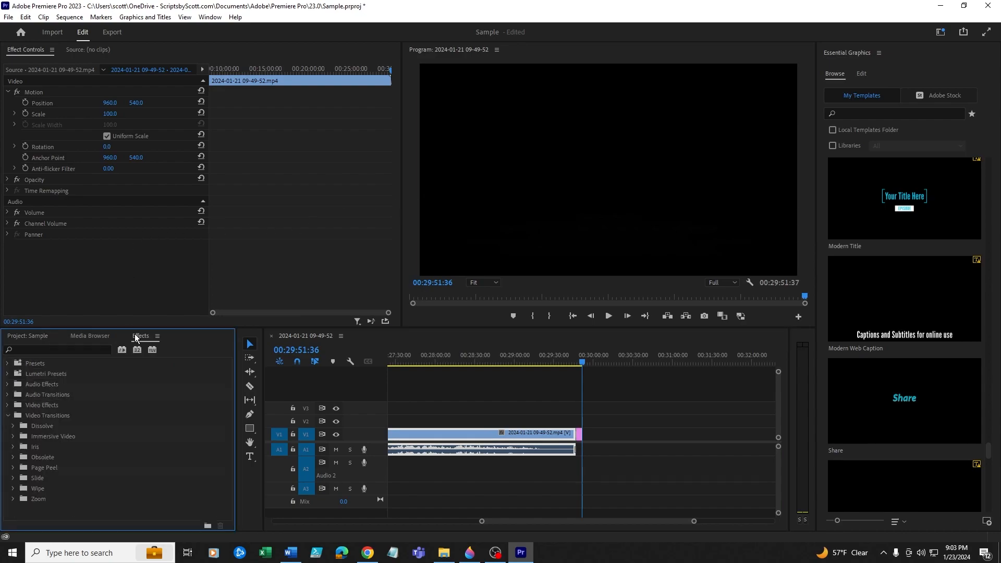
pyautogui.click(7, 374)
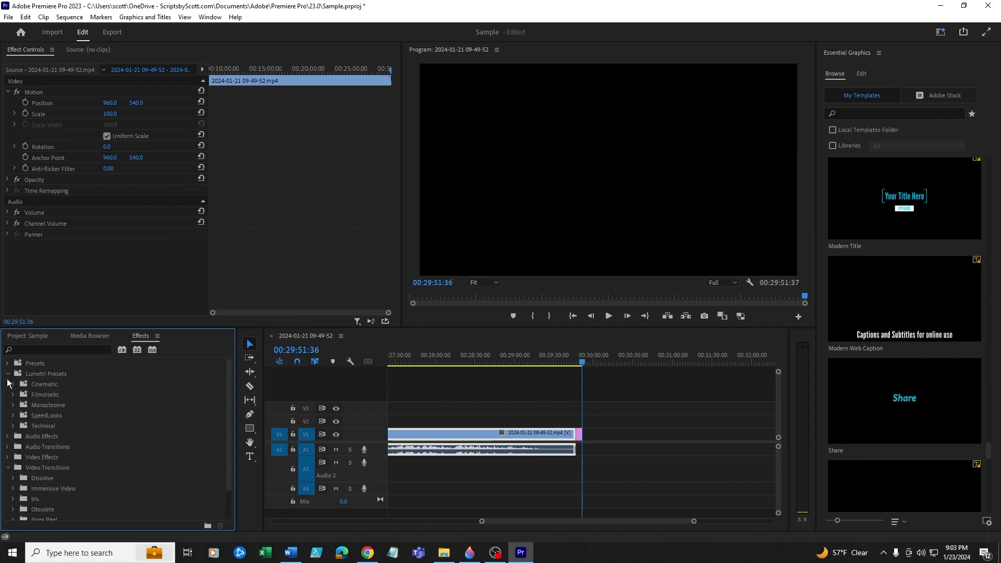
pyautogui.click(7, 436)
pyautogui.scroll(-1, 3, 468)
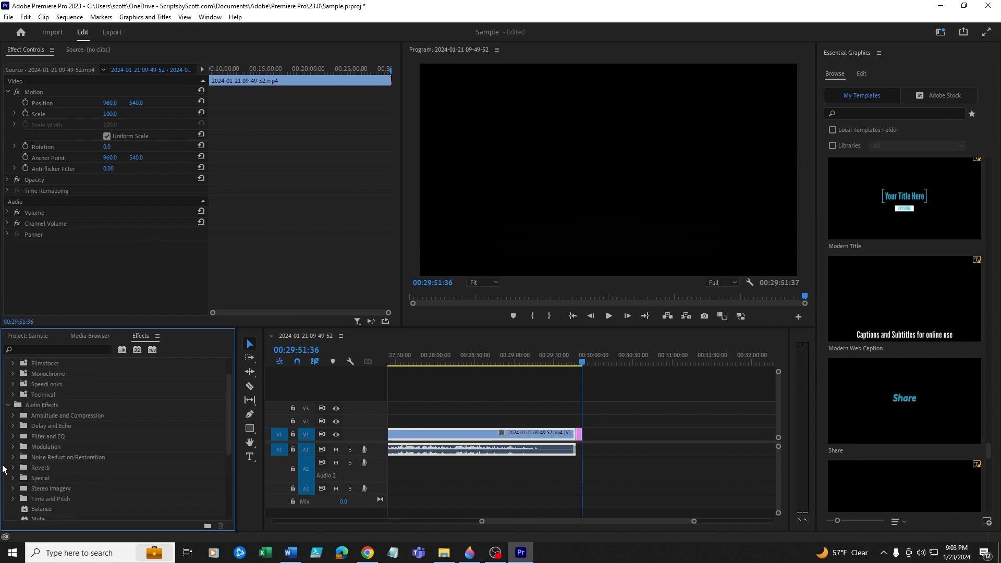
pyautogui.scroll(-2, 3, 468)
pyautogui.click(8, 488)
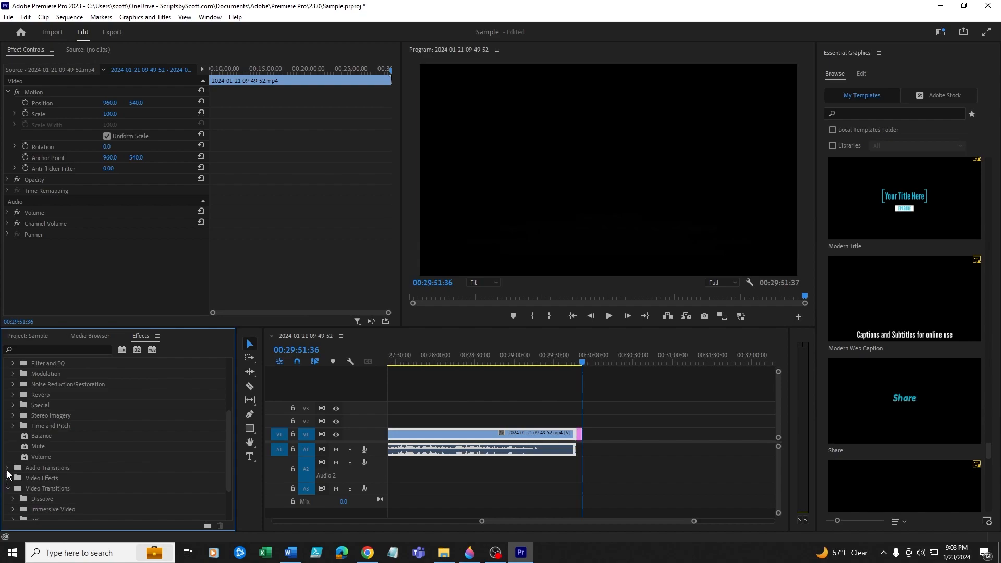
pyautogui.scroll(-2, 89, 480)
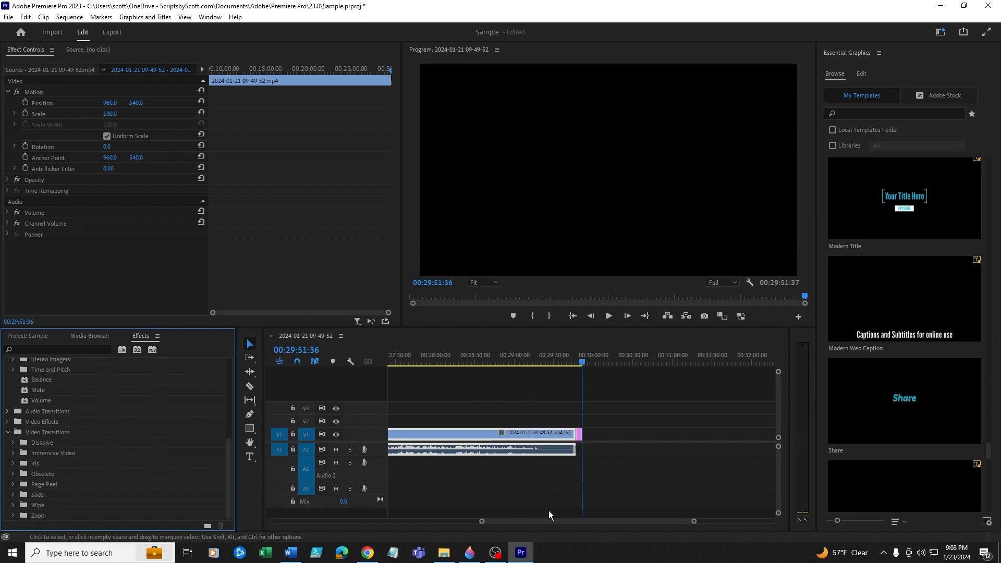
# - Fit the whole sequence in view and, at 00:00:00:00, keyframe the second gameplay clip's Scale at 176
pyautogui.moveTo(561, 518); pyautogui.dragTo(327, 530)
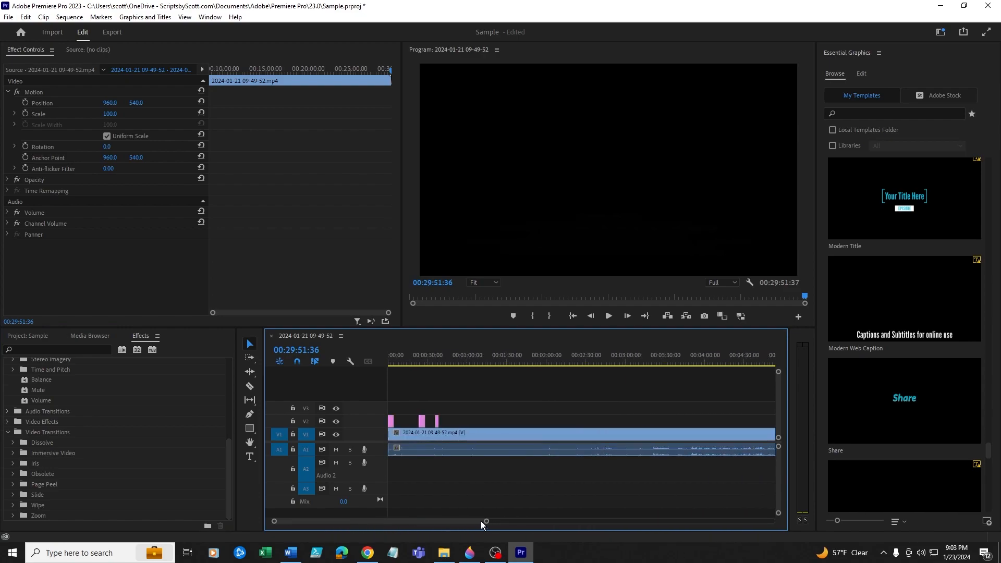
pyautogui.moveTo(489, 521); pyautogui.dragTo(511, 533)
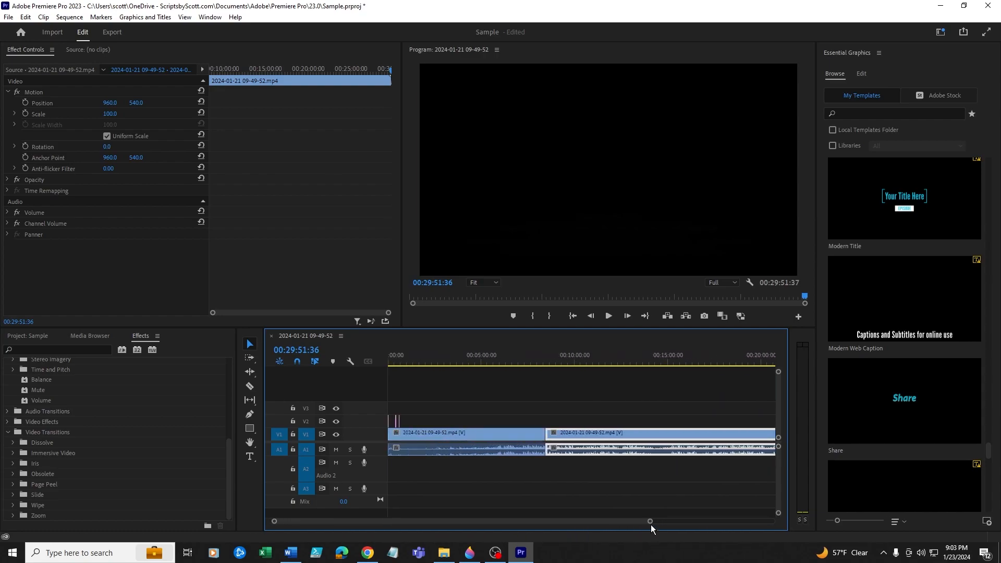
pyautogui.moveTo(650, 523); pyautogui.dragTo(727, 522)
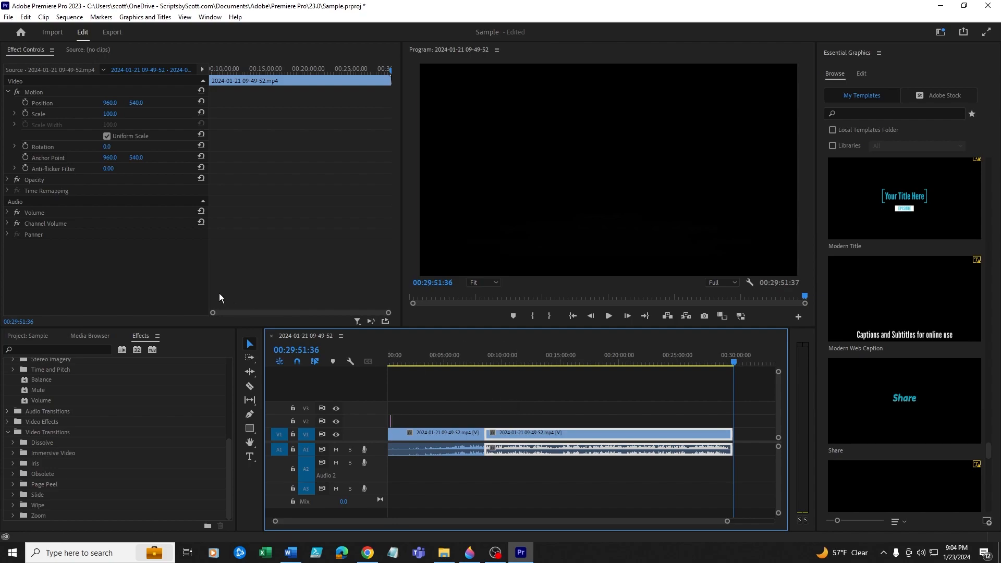
pyautogui.click(125, 281)
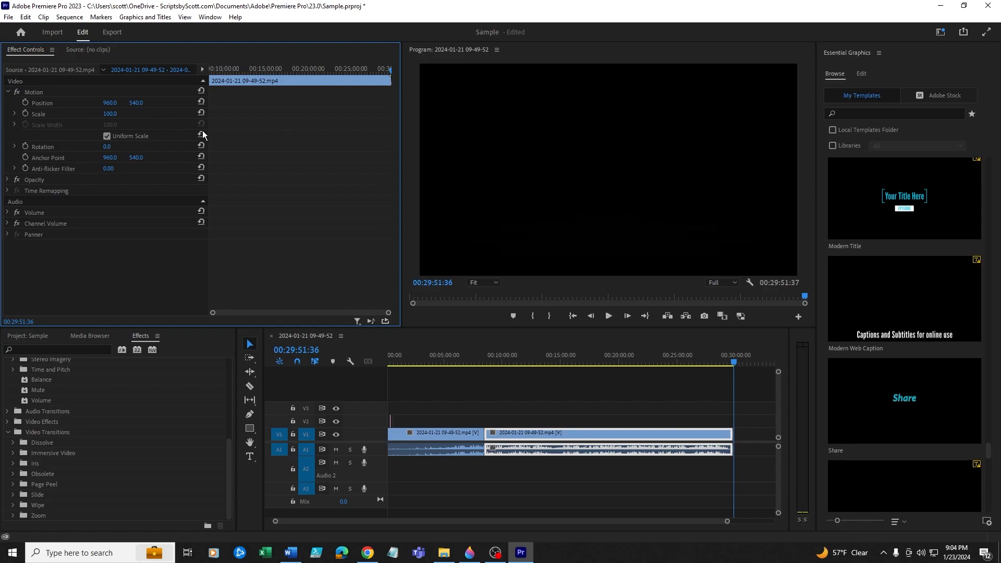
pyautogui.click(576, 316)
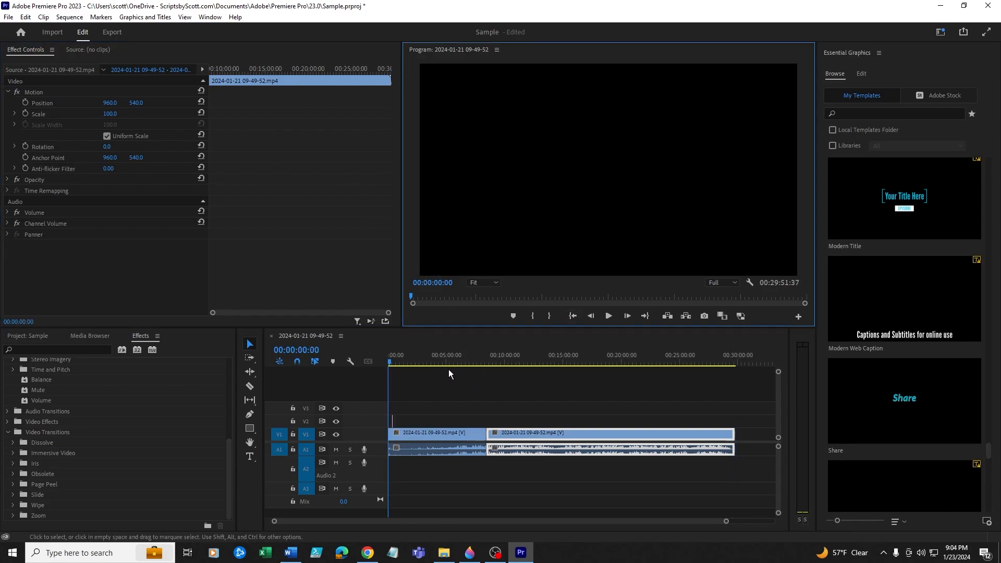
pyautogui.click(25, 114)
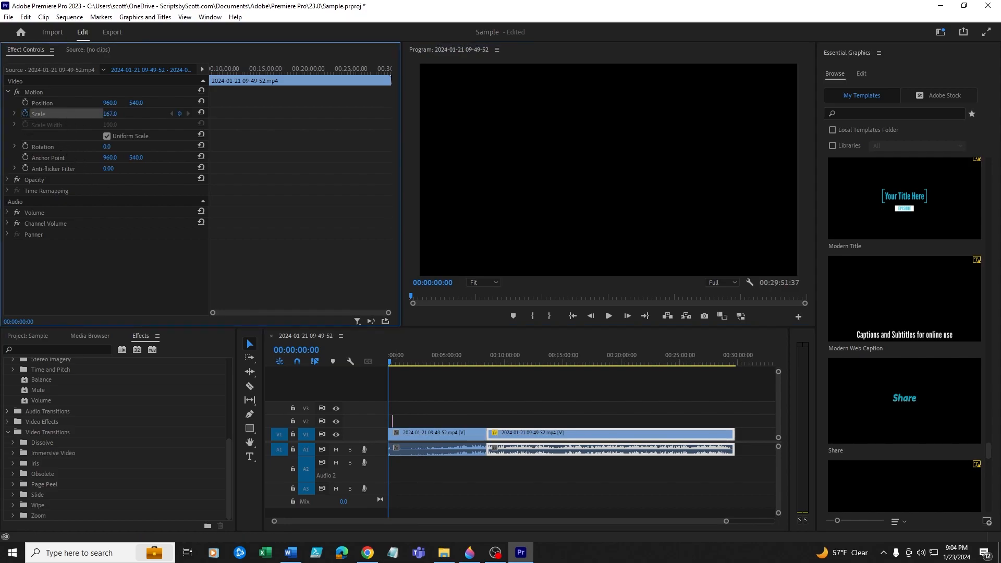
# - Add a second Scale keyframe of 100 for the selected clip with the playhead at 00:02:22:11
pyautogui.click(389, 360)
pyautogui.moveTo(389, 361); pyautogui.dragTo(415, 362)
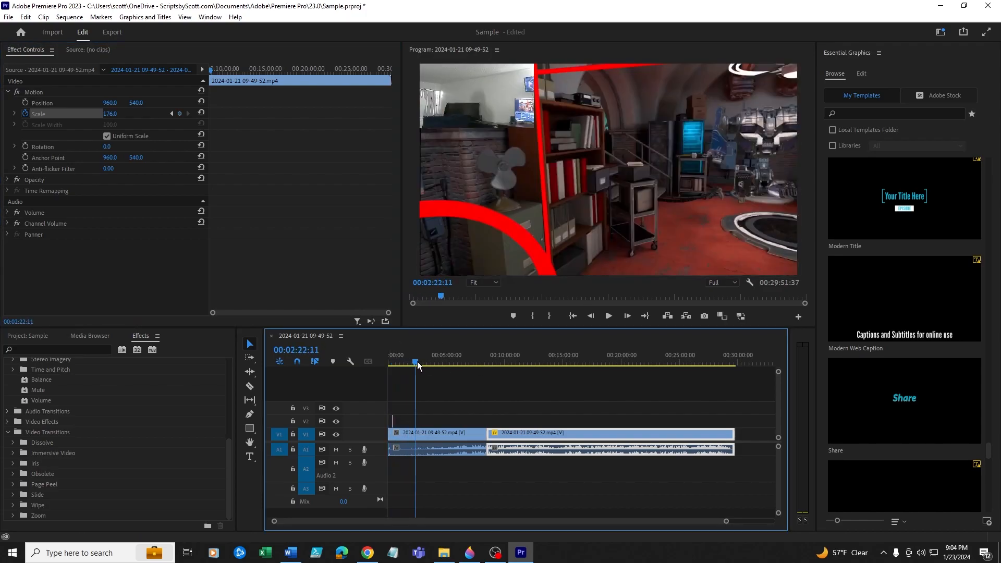
pyautogui.click(116, 115)
pyautogui.write('100')
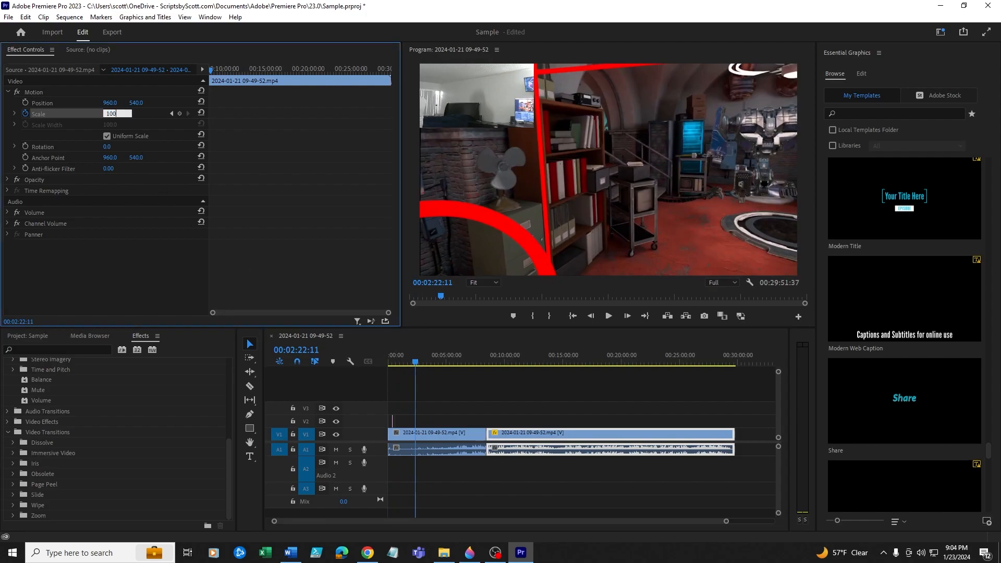
pyautogui.press('Return')
# - Play the sequence from its start to about 00:00:18:50 to check the keyframed Scale value, zooming into the keyframe timeline
pyautogui.moveTo(388, 315); pyautogui.dragTo(313, 320)
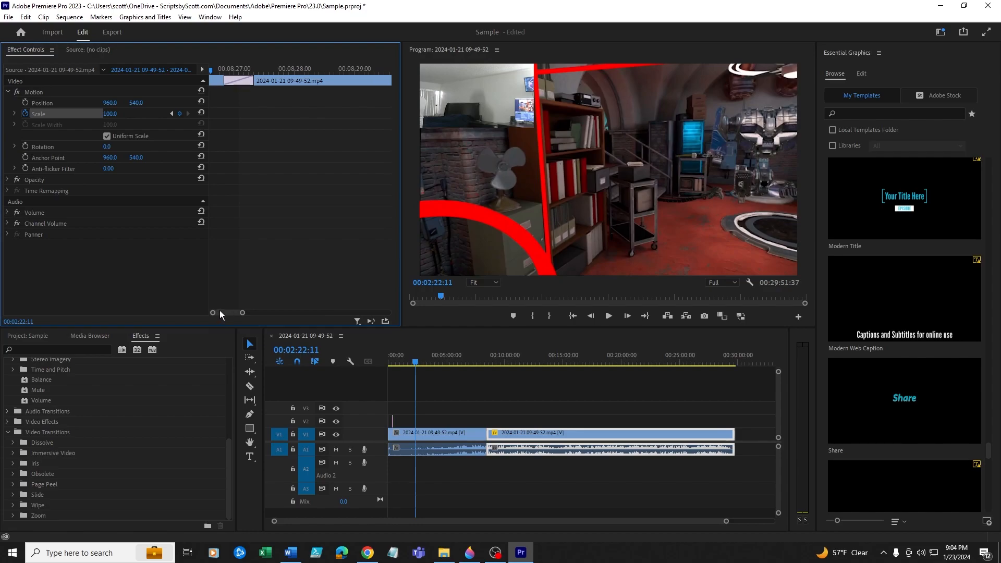
pyautogui.moveTo(416, 364); pyautogui.dragTo(376, 358)
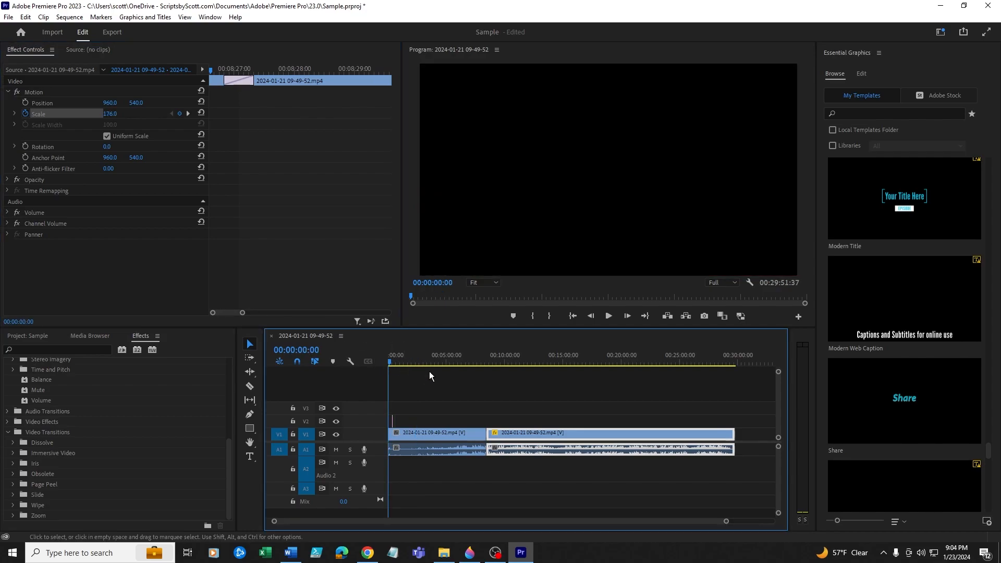
pyautogui.click(609, 317)
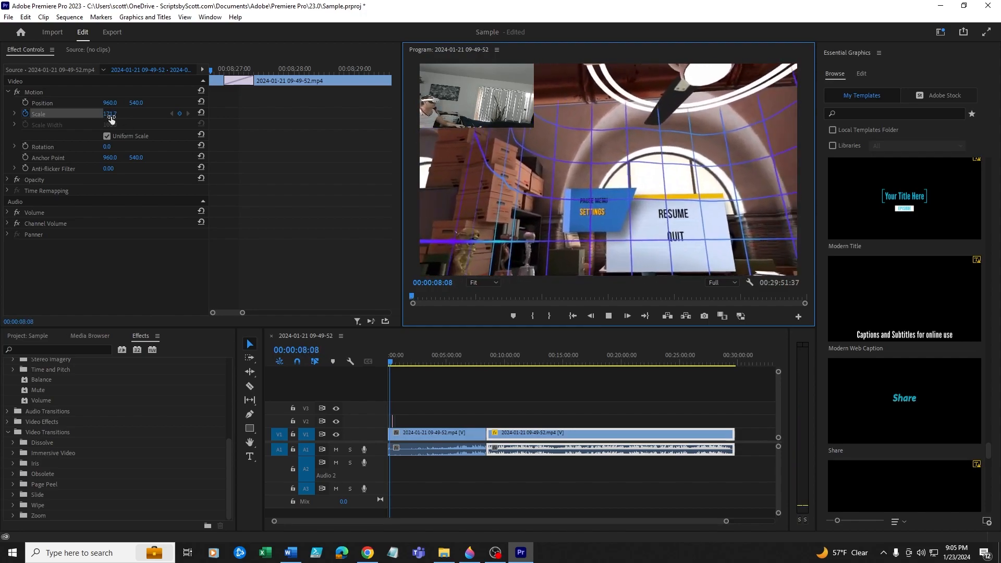
pyautogui.moveTo(243, 313); pyautogui.dragTo(269, 327)
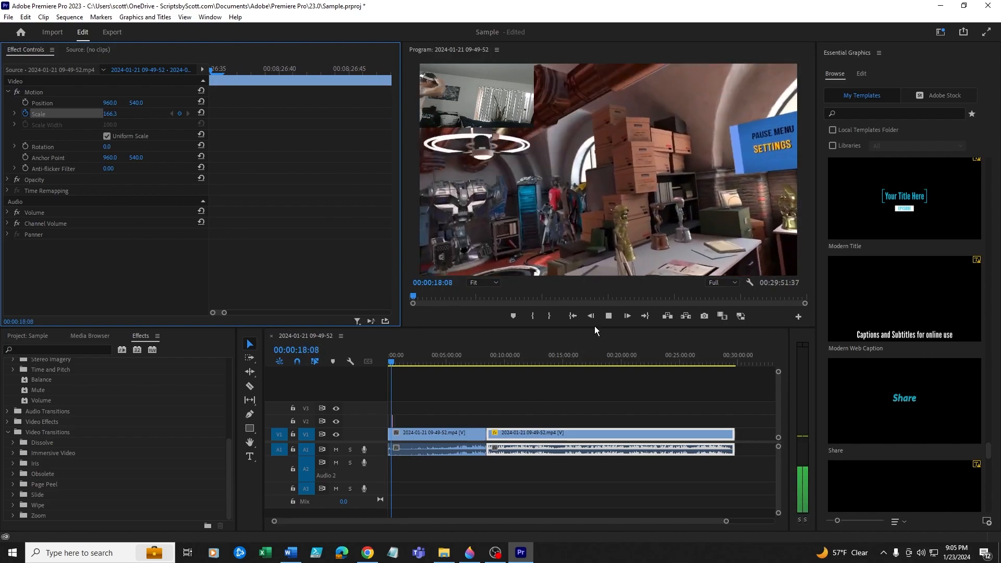
pyautogui.click(607, 316)
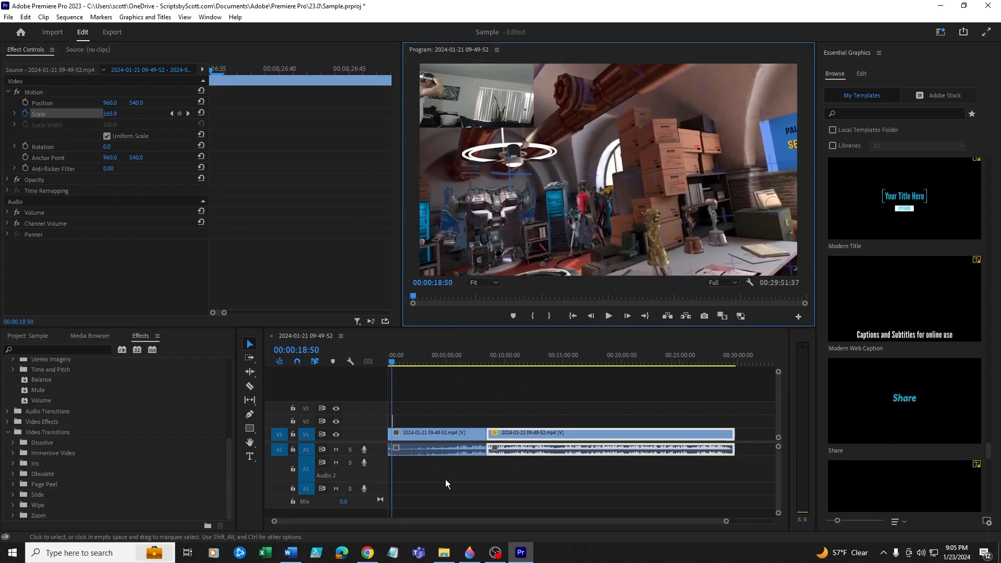
# - Select the Sample Title Here graphic at the start of track V2
pyautogui.moveTo(726, 521); pyautogui.dragTo(532, 532)
pyautogui.moveTo(319, 525); pyautogui.dragTo(302, 521)
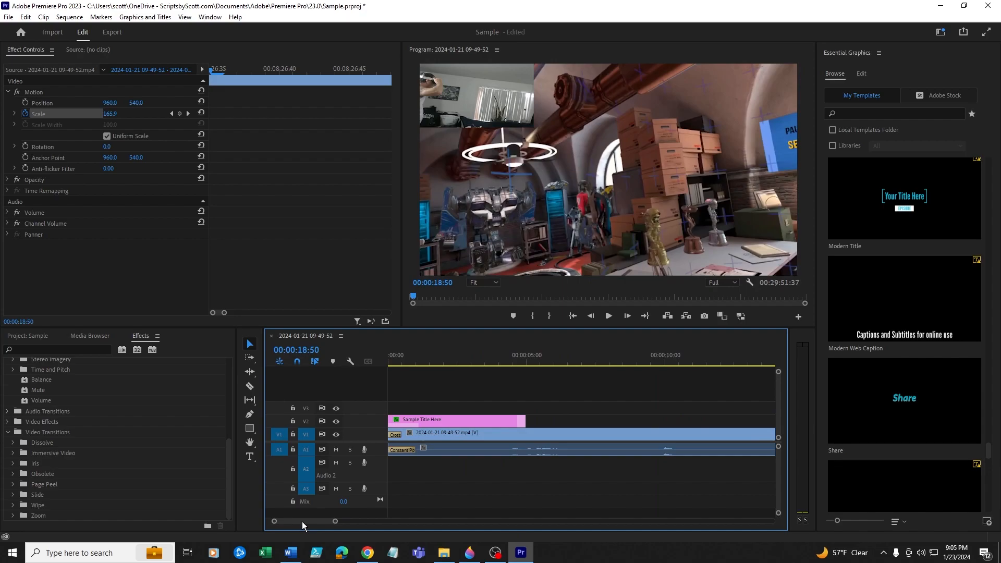
pyautogui.click(454, 420)
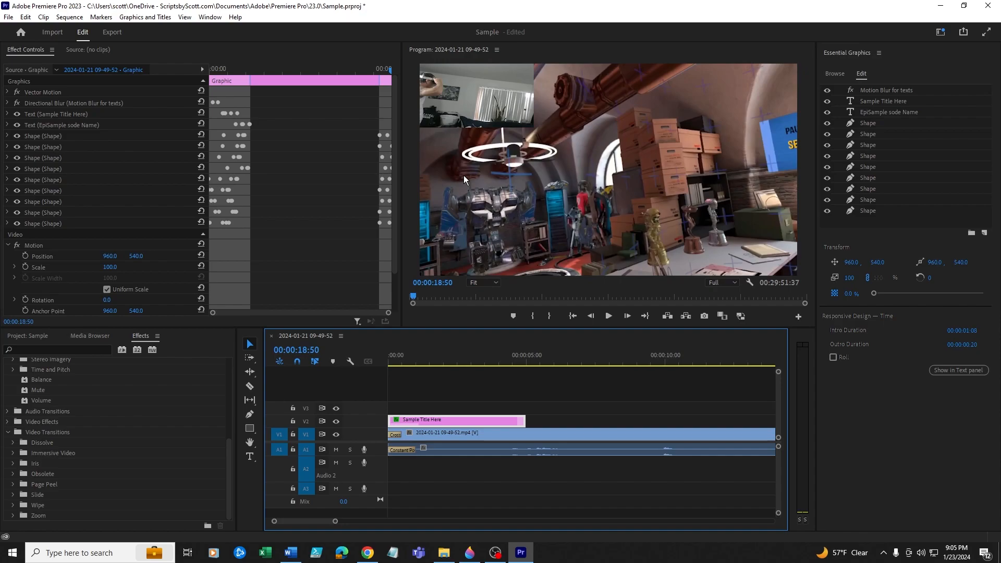
# - Save the project, repeating the save once
pyautogui.click(9, 16)
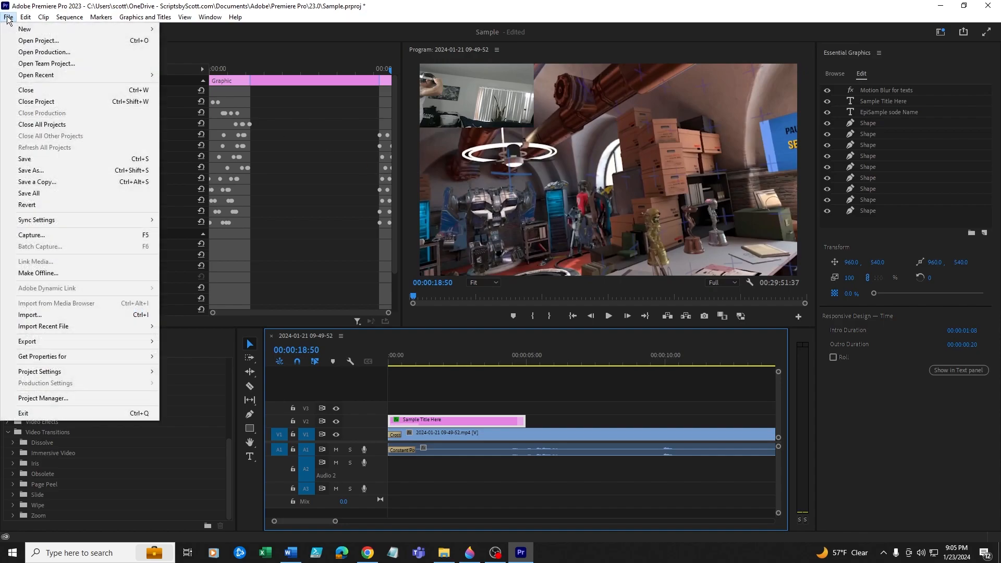
pyautogui.click(109, 161)
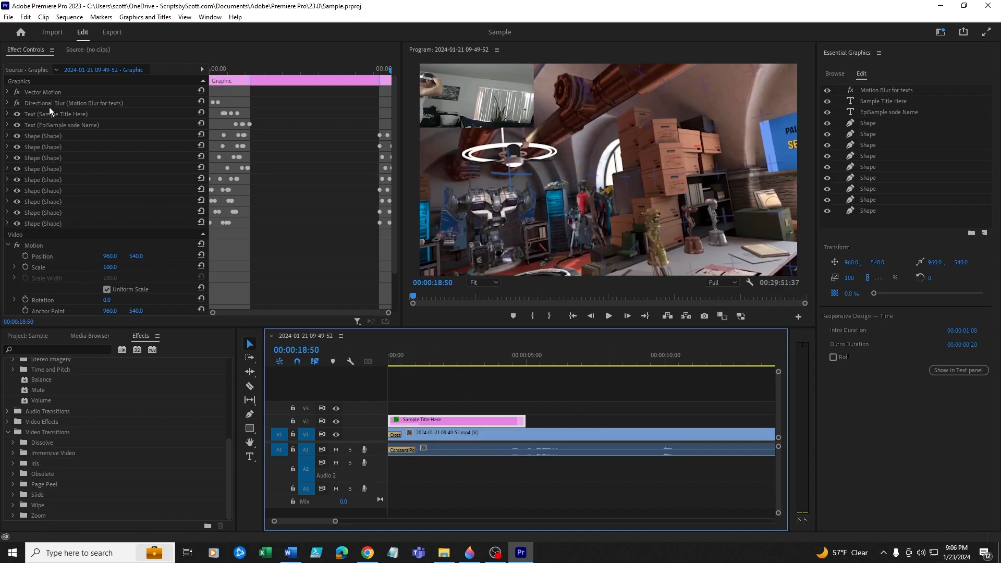
pyautogui.click(8, 16)
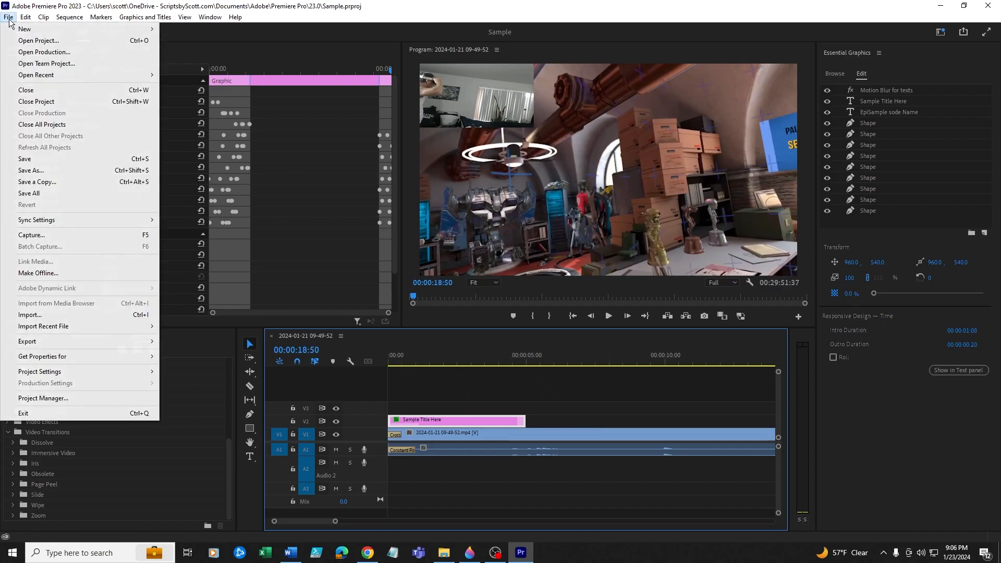
pyautogui.click(46, 162)
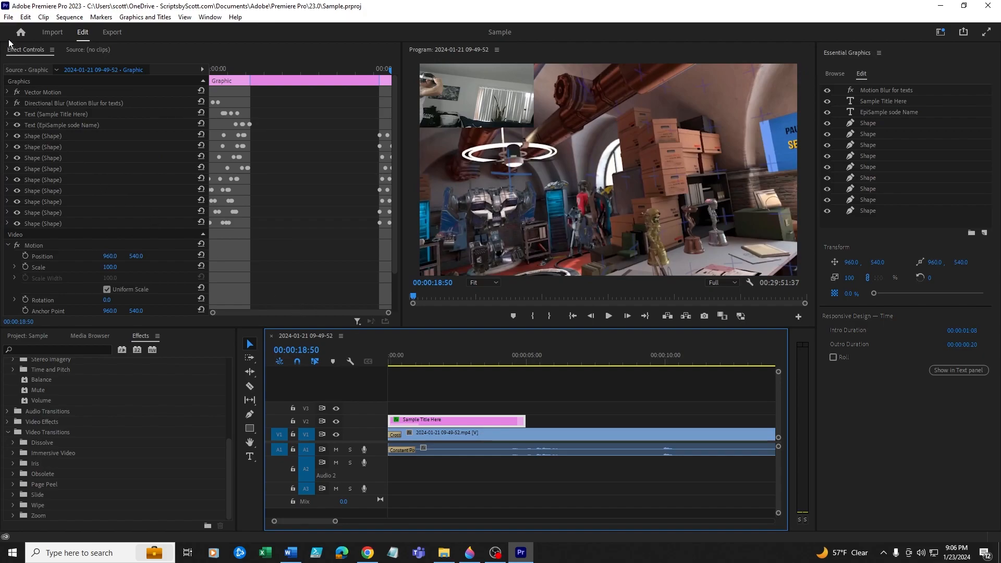
# - Open the sequence's media export settings, enable the YouTube destination and leave its Publish section expanded
pyautogui.click(8, 17)
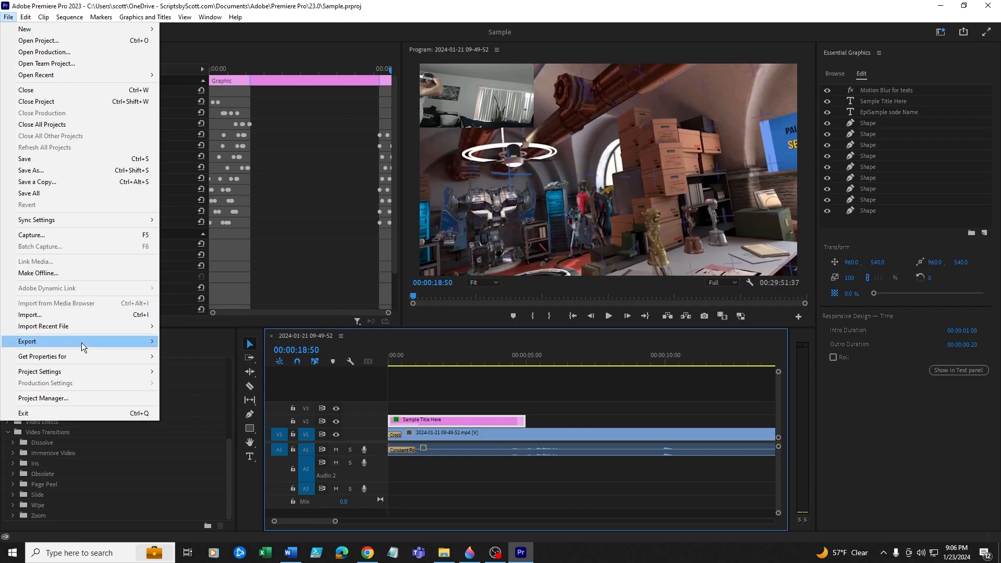
pyautogui.moveTo(81, 343)
pyautogui.click(182, 342)
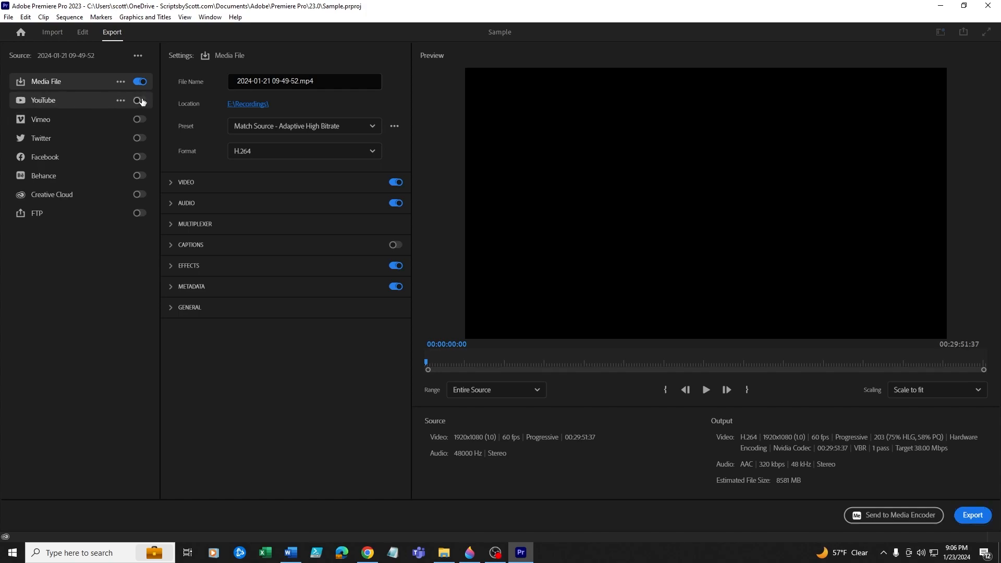
pyautogui.click(140, 100)
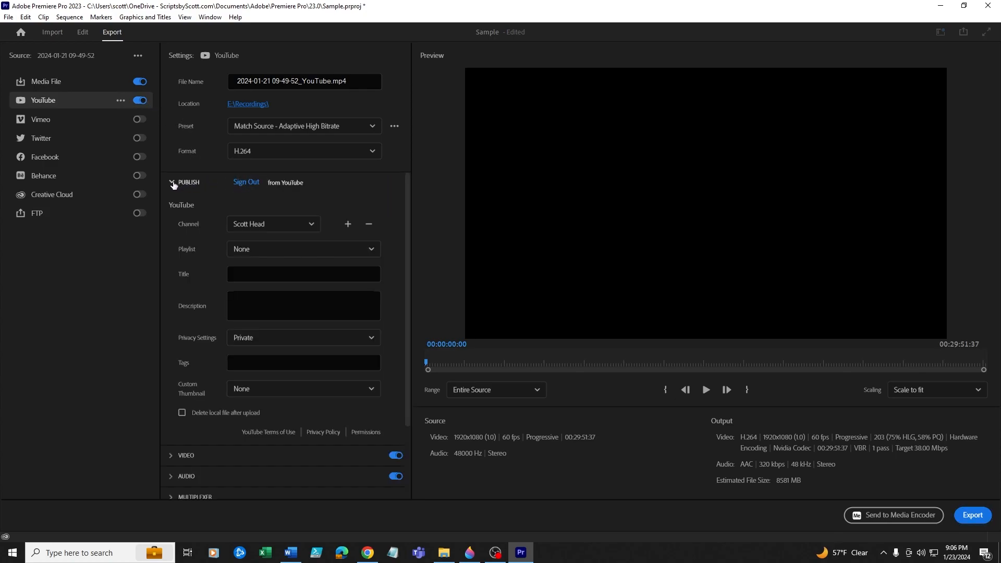
pyautogui.click(172, 183)
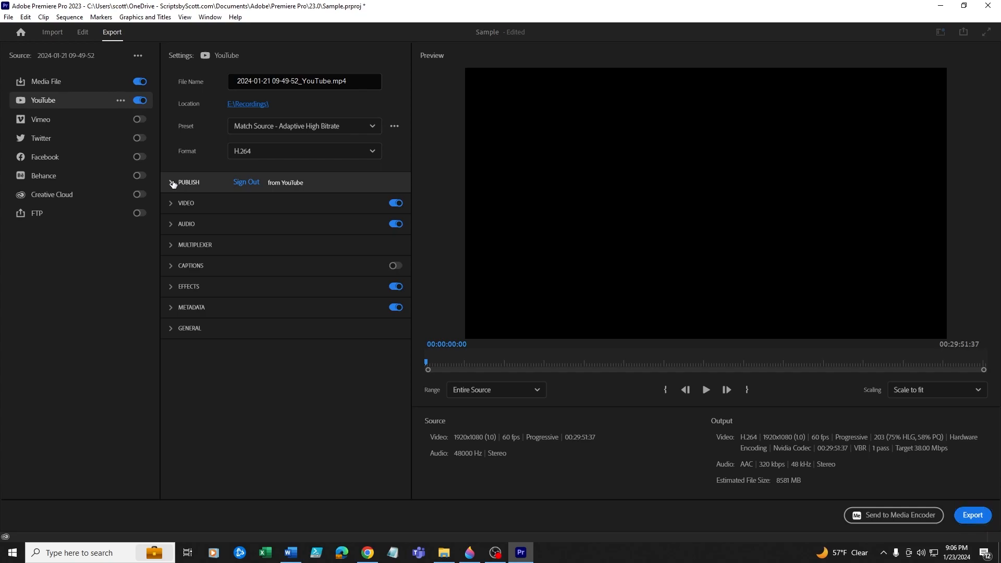
pyautogui.click(171, 183)
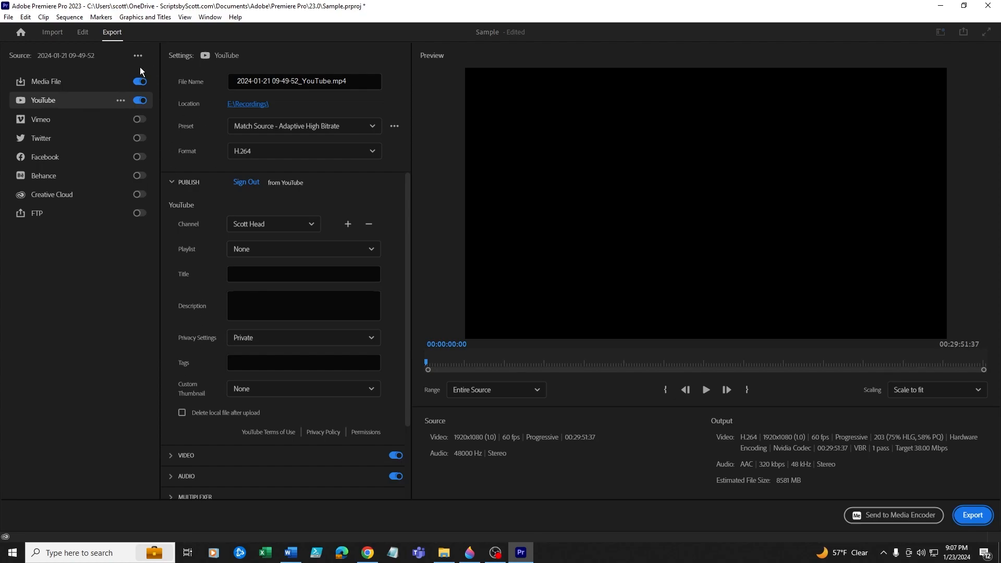
# - Disable the Media File destination and go over the Title, Description and File Name fields of the YouTube export
pyautogui.click(139, 81)
pyautogui.click(252, 275)
pyautogui.click(251, 305)
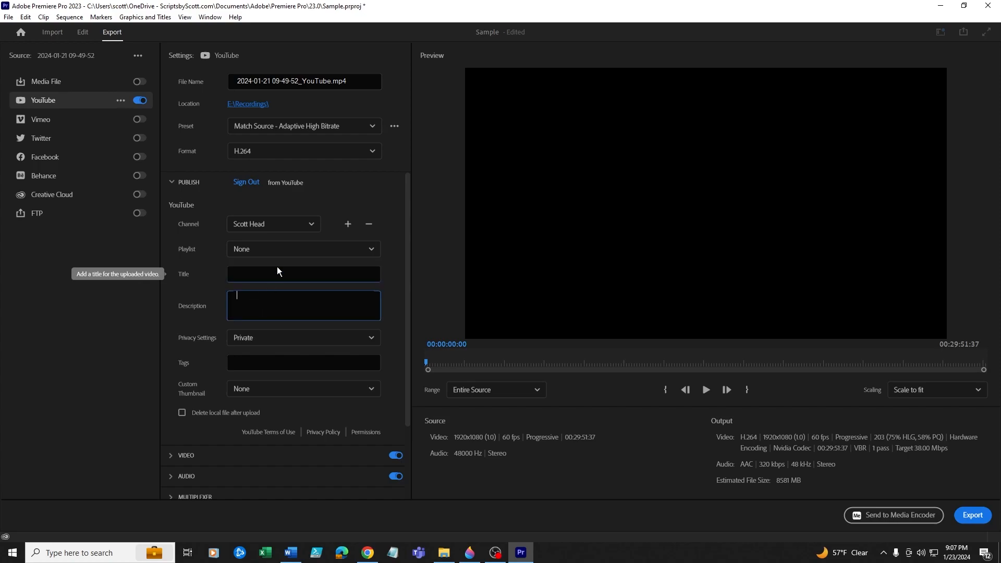
pyautogui.click(351, 83)
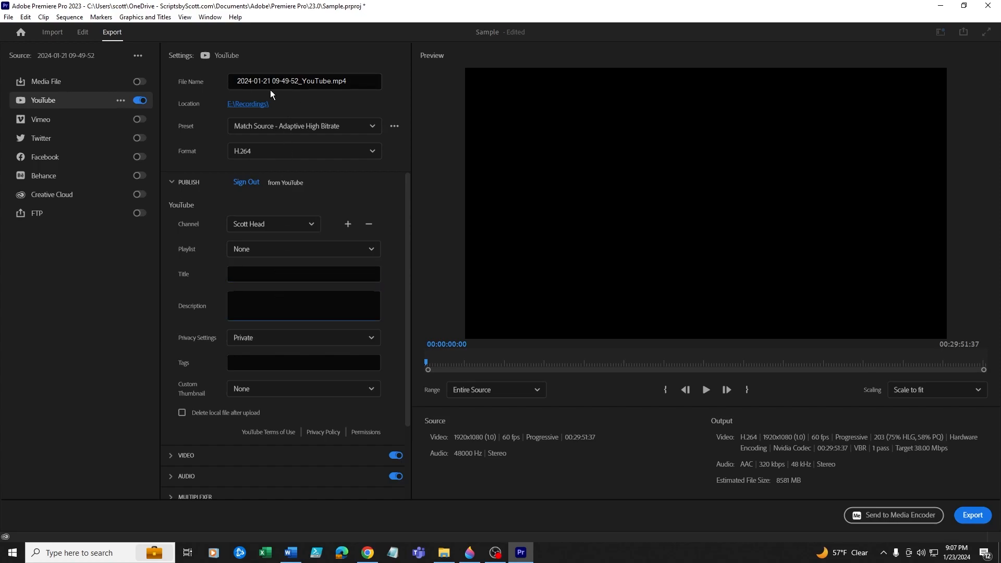
pyautogui.moveTo(350, 84); pyautogui.dragTo(226, 84)
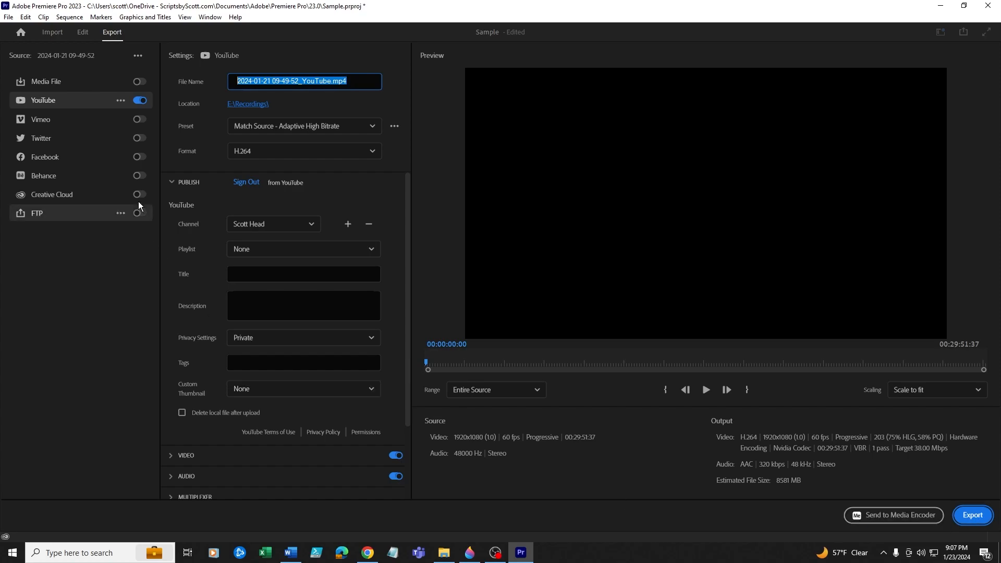
# - Look through the export settings of the other destinations, including Vimeo, Facebook, Behance, Creative Cloud and Media File, ending on YouTube
pyautogui.click(47, 137)
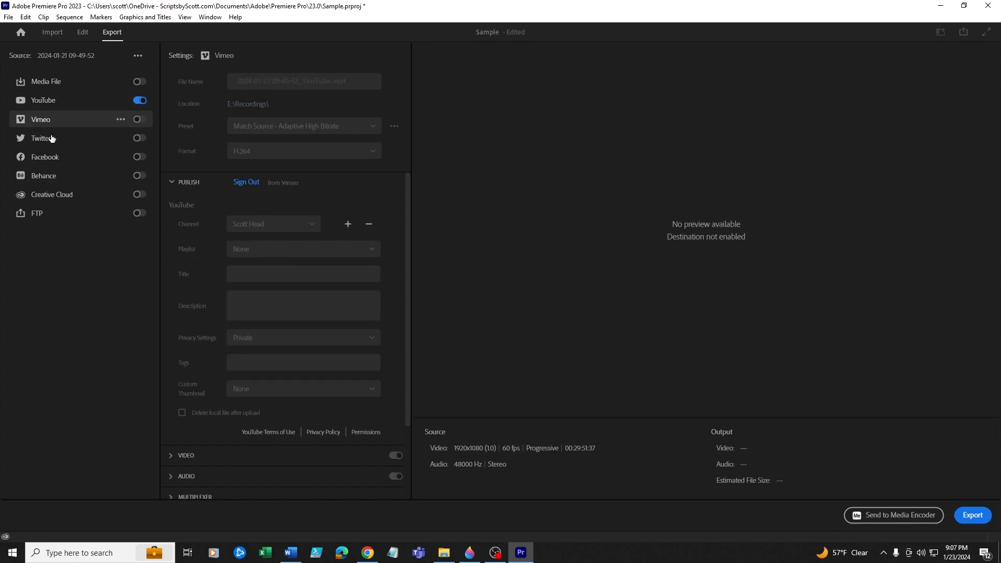
pyautogui.click(51, 160)
pyautogui.click(49, 176)
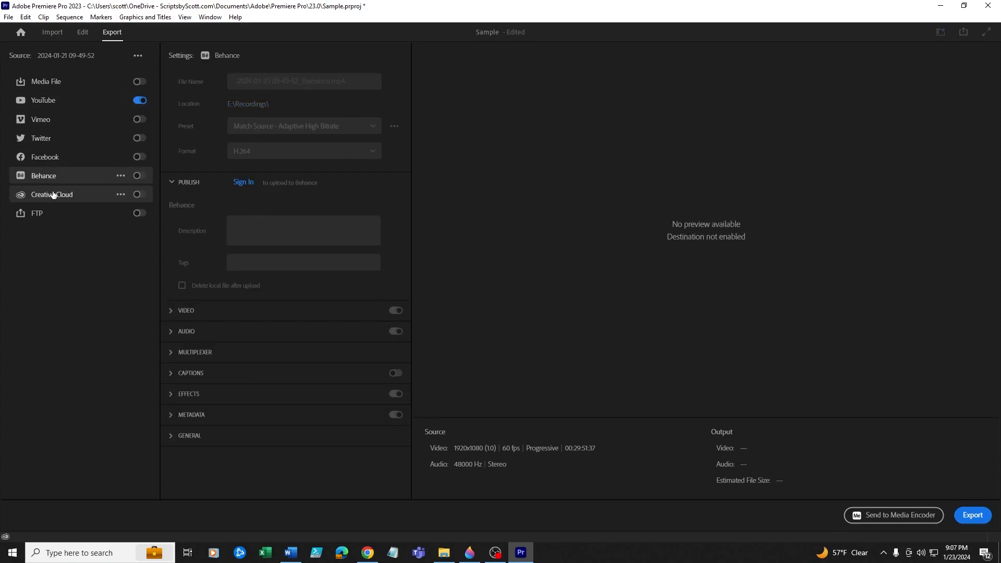
pyautogui.click(53, 194)
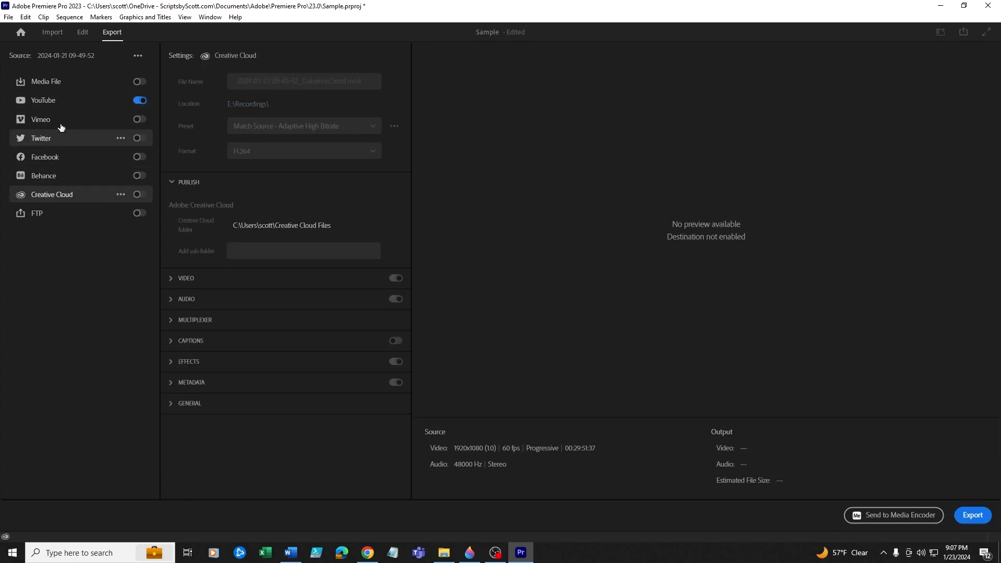
pyautogui.click(61, 83)
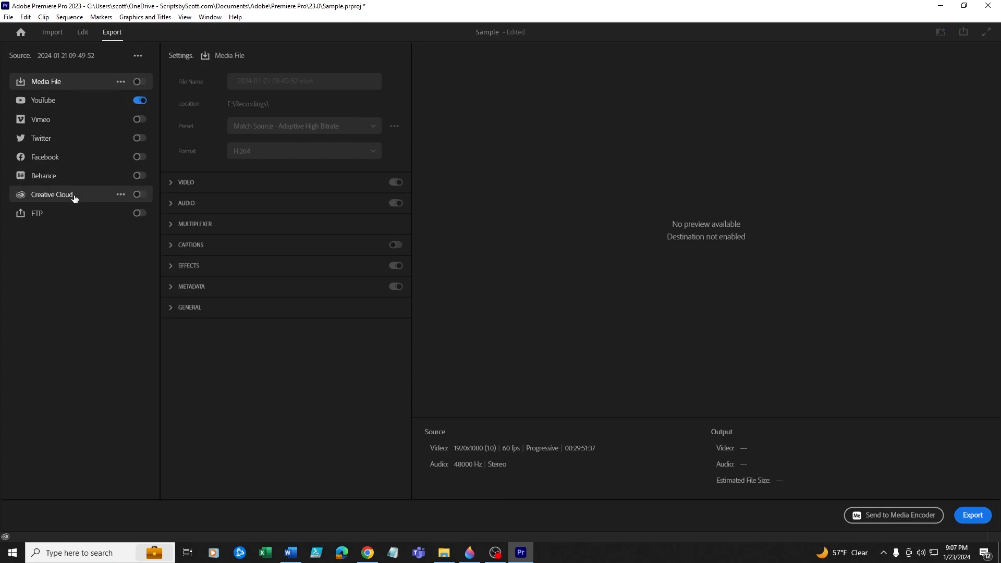
pyautogui.click(61, 106)
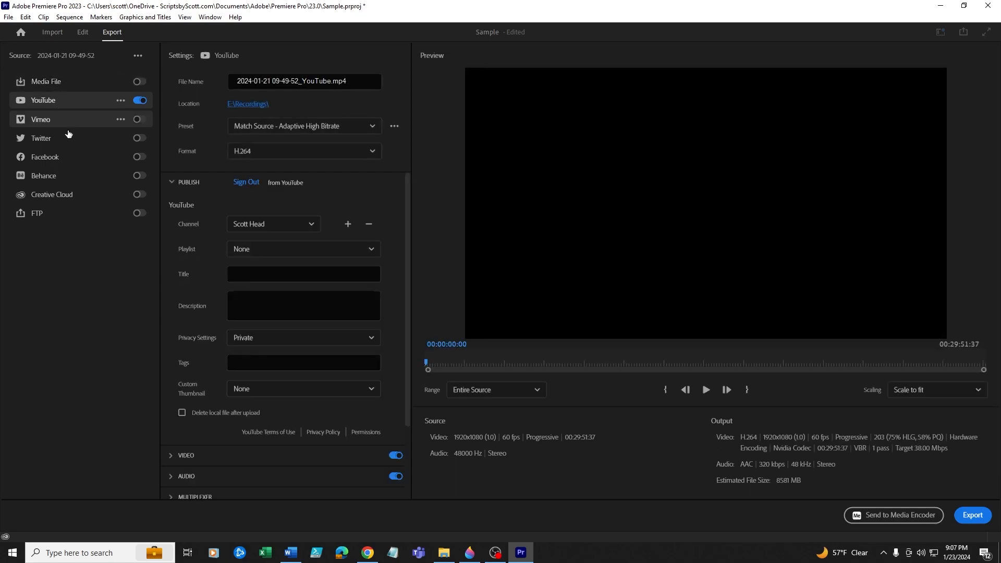
pyautogui.click(74, 162)
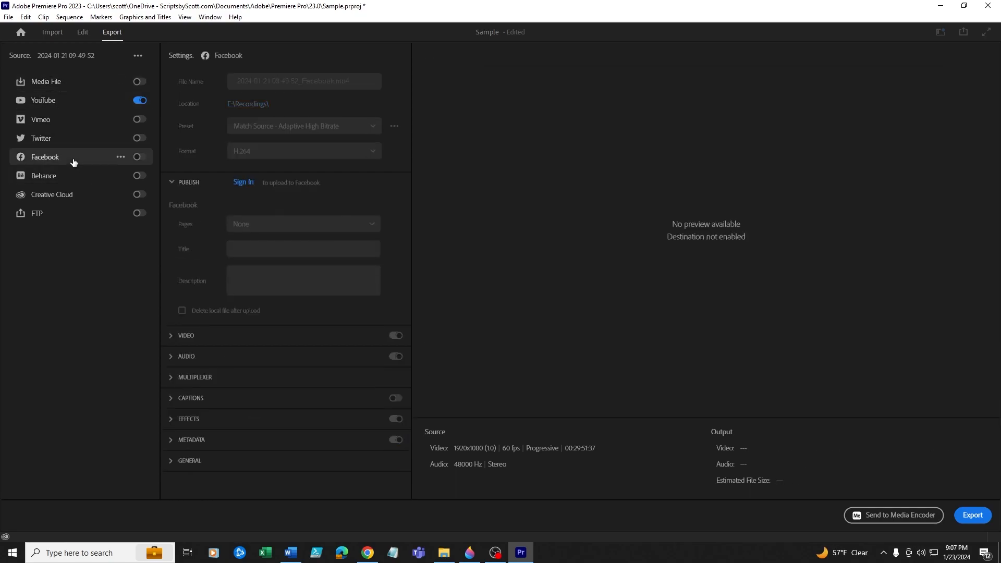
pyautogui.click(80, 97)
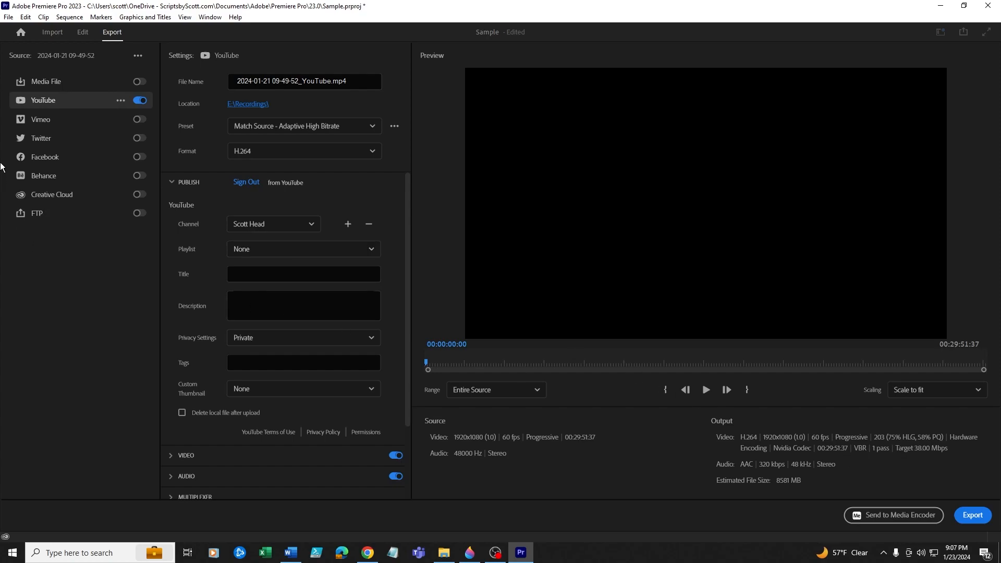
# - Switch between the editing and export workspaces, ending in the editing workspace
pyautogui.click(83, 33)
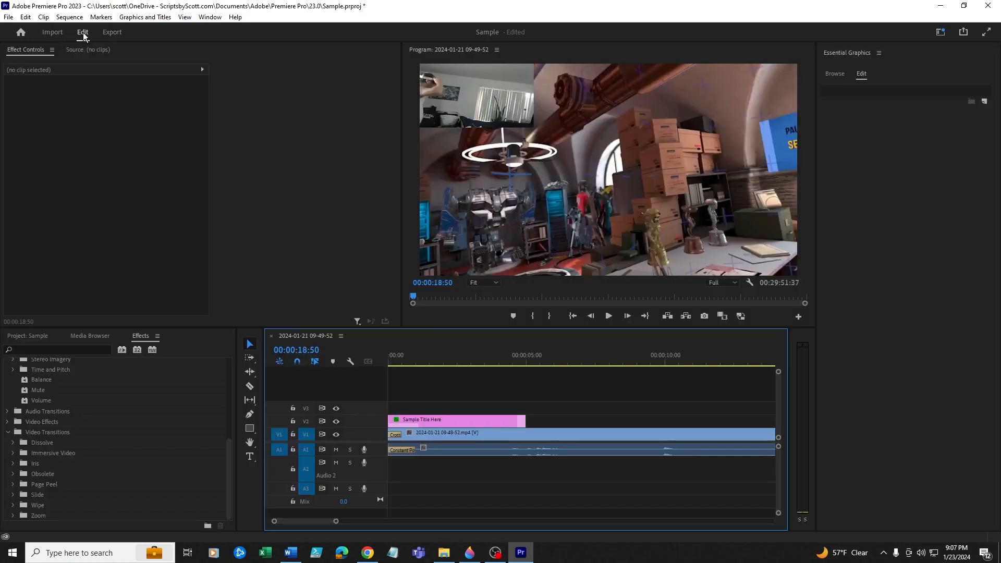
pyautogui.click(105, 33)
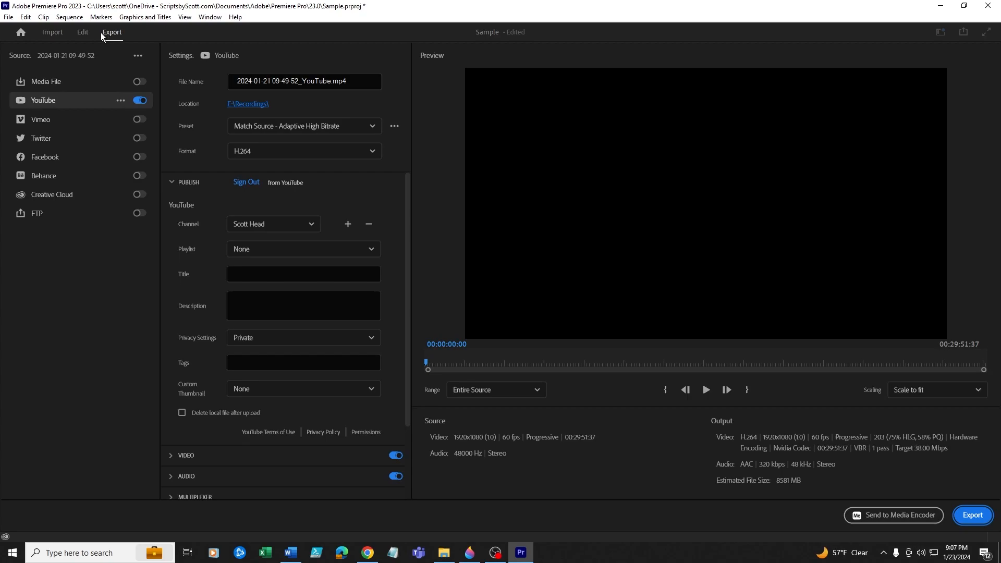
pyautogui.click(83, 33)
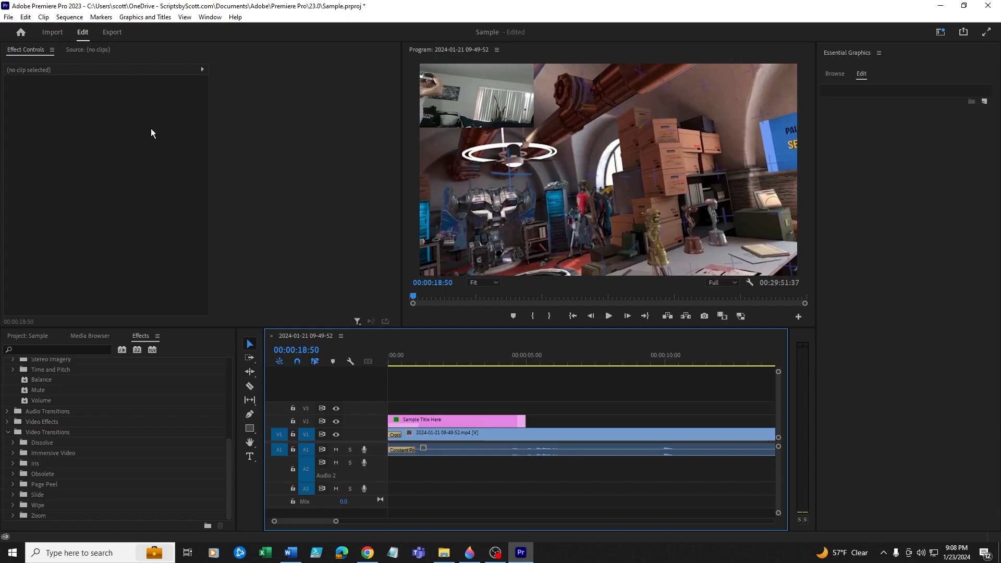
# - Review the list of available panels and show the My Templates browser of Essential Graphics
pyautogui.click(208, 17)
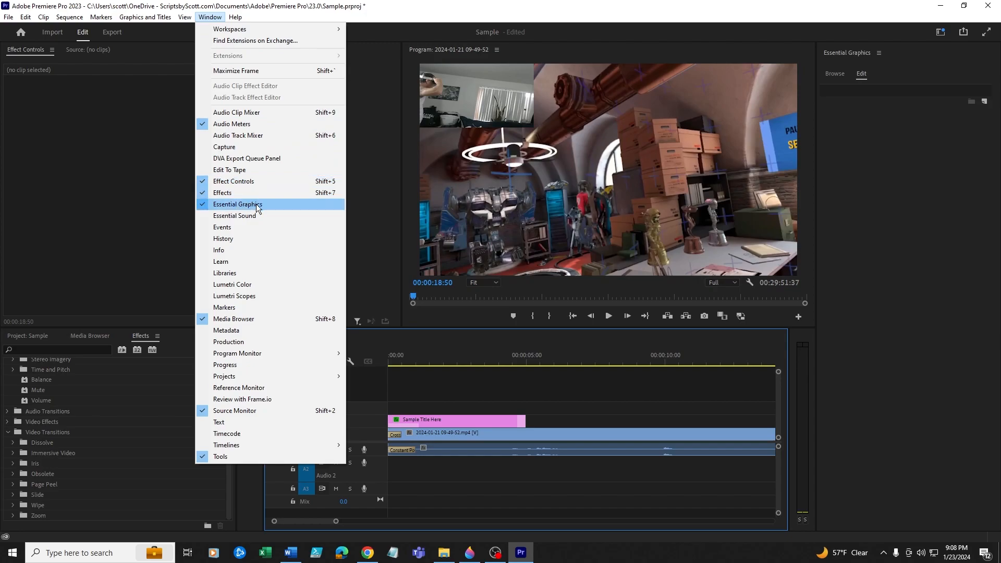
pyautogui.click(105, 64)
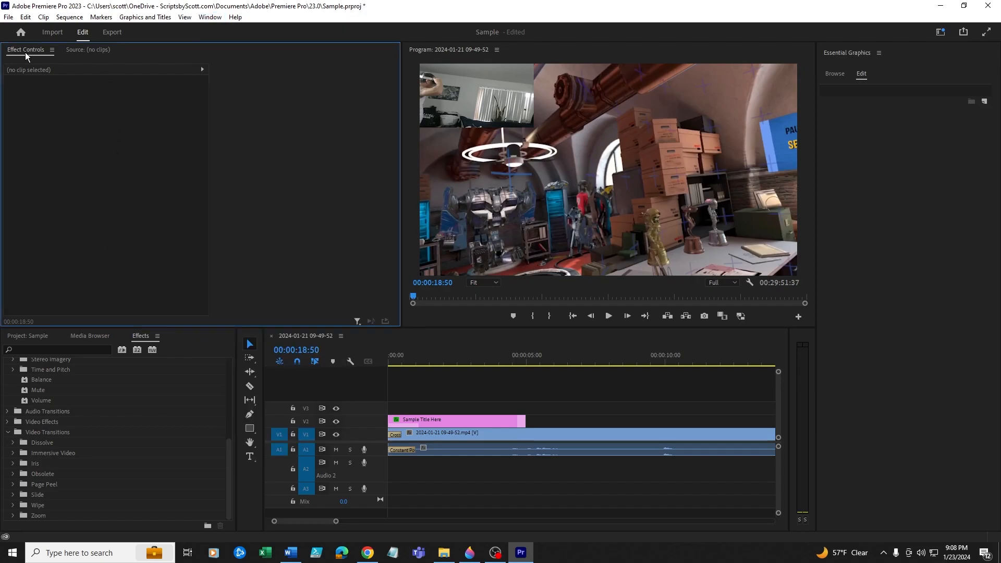
pyautogui.click(139, 337)
pyautogui.click(833, 74)
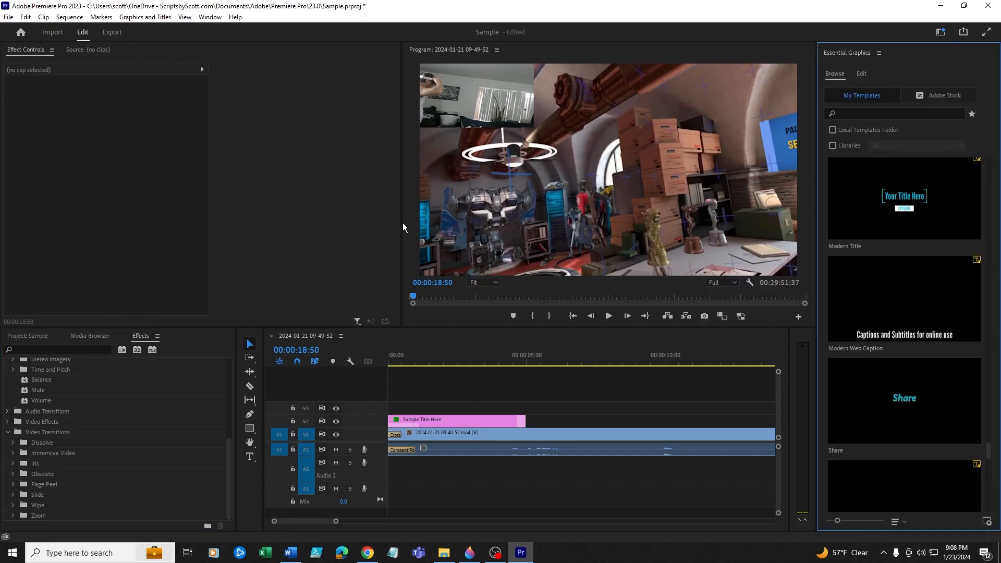
# - Slightly widen the Effect Controls area and enlarge the timeline by narrowing the Effects panel
pyautogui.moveTo(398, 222); pyautogui.dragTo(405, 260)
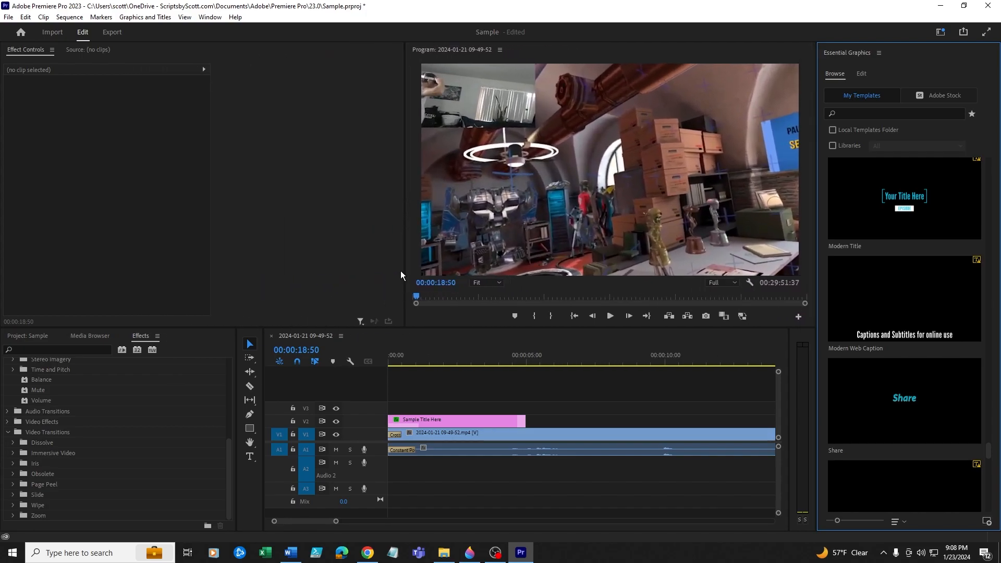
pyautogui.moveTo(264, 371); pyautogui.dragTo(214, 355)
pyautogui.moveTo(354, 376); pyautogui.dragTo(223, 382)
# - Visit the Effect Controls and Program monitor areas, view the Source monitor and return to Effect Controls
pyautogui.click(284, 77)
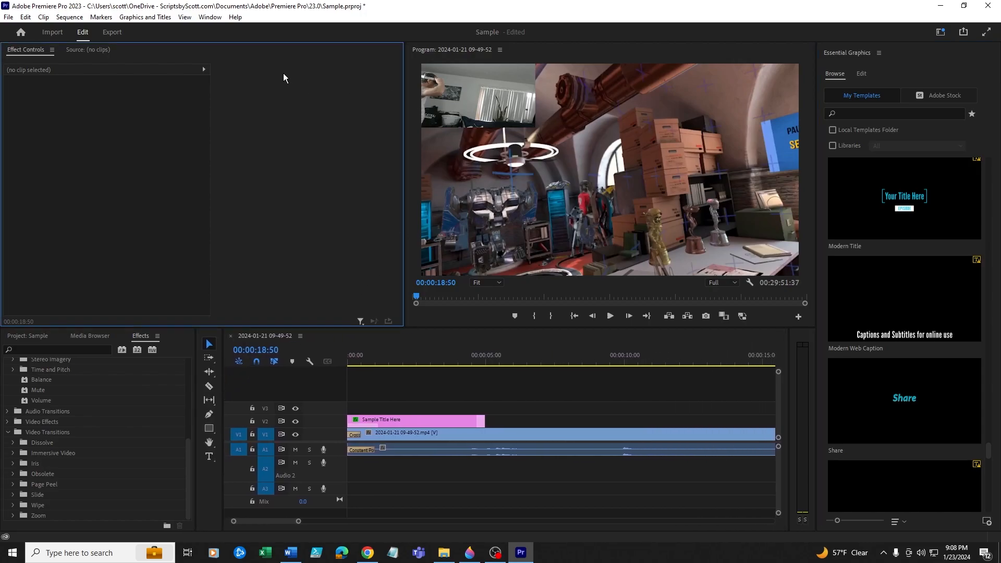
pyautogui.click(553, 97)
pyautogui.click(221, 85)
pyautogui.click(76, 49)
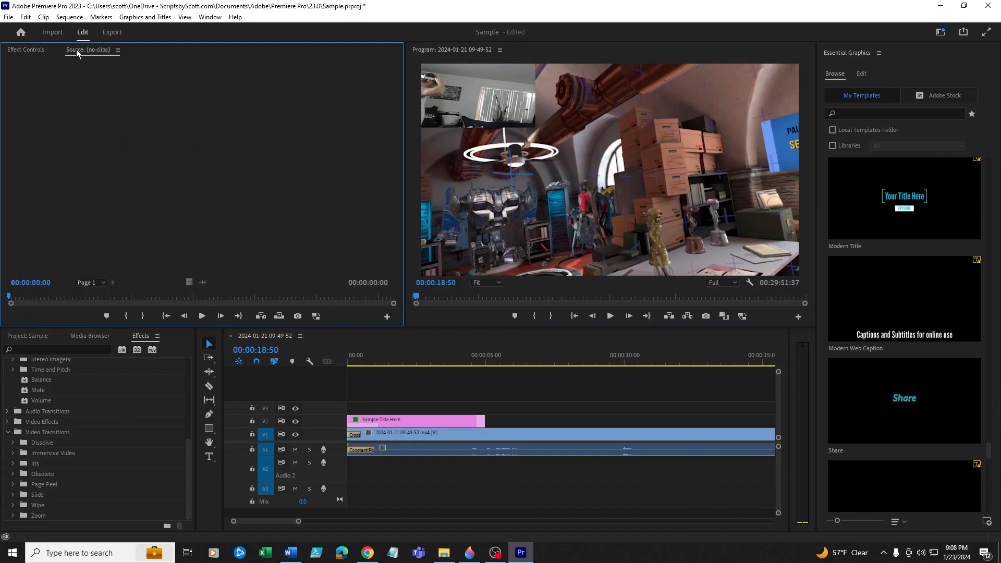
pyautogui.click(26, 50)
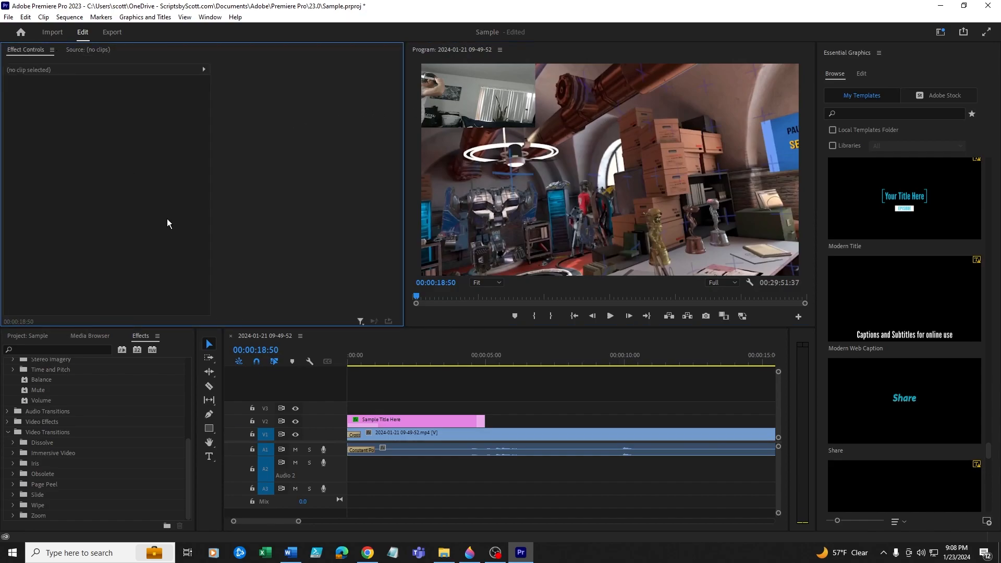